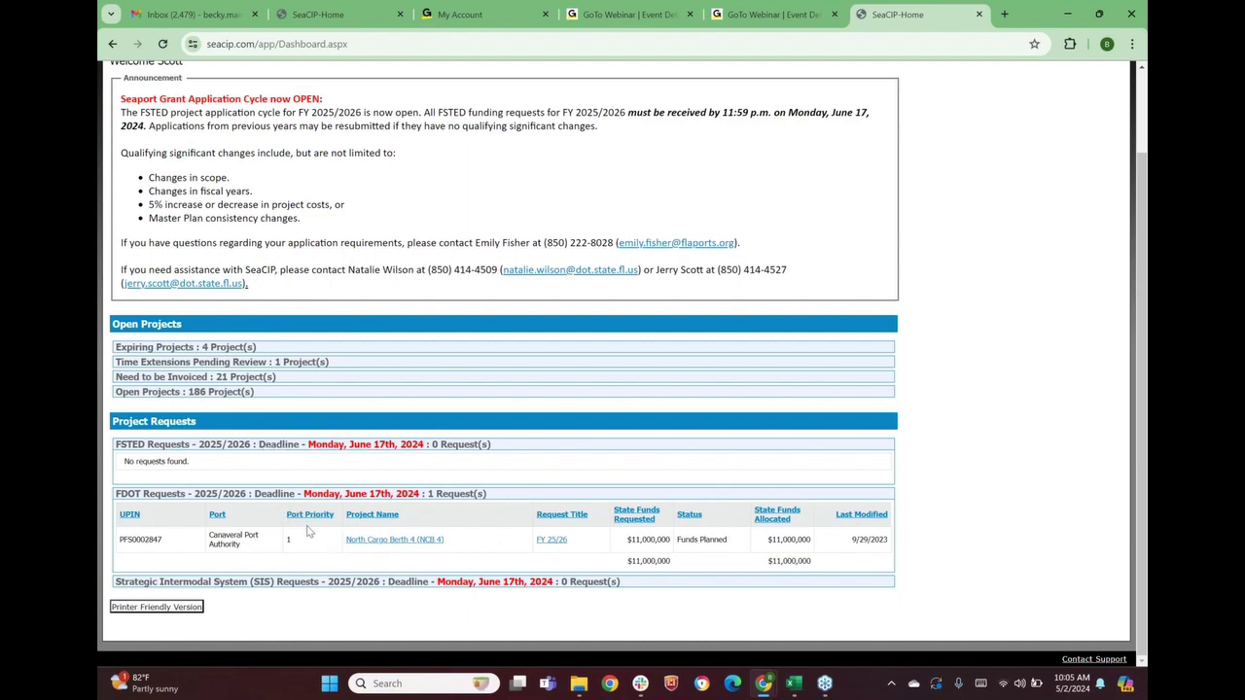
# Collapse FDOT Requests and switch to the qa.seacip.com test-site dashboard
pyautogui.click(161, 494)
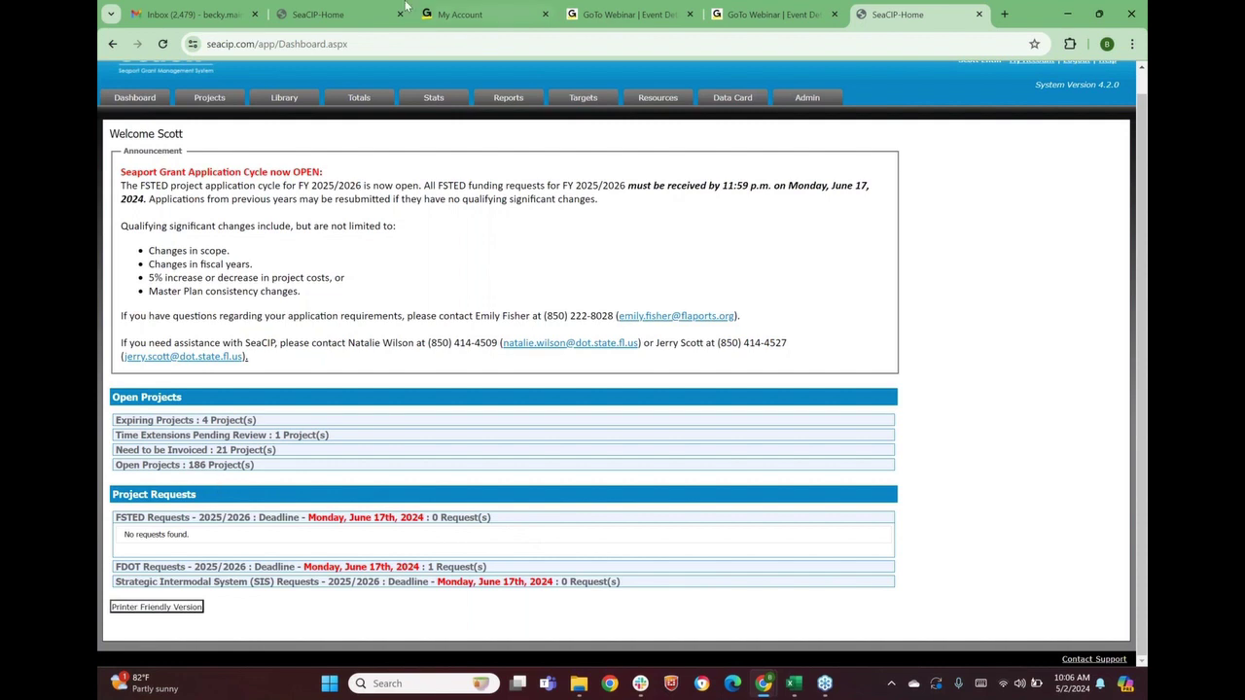
pyautogui.click(329, 18)
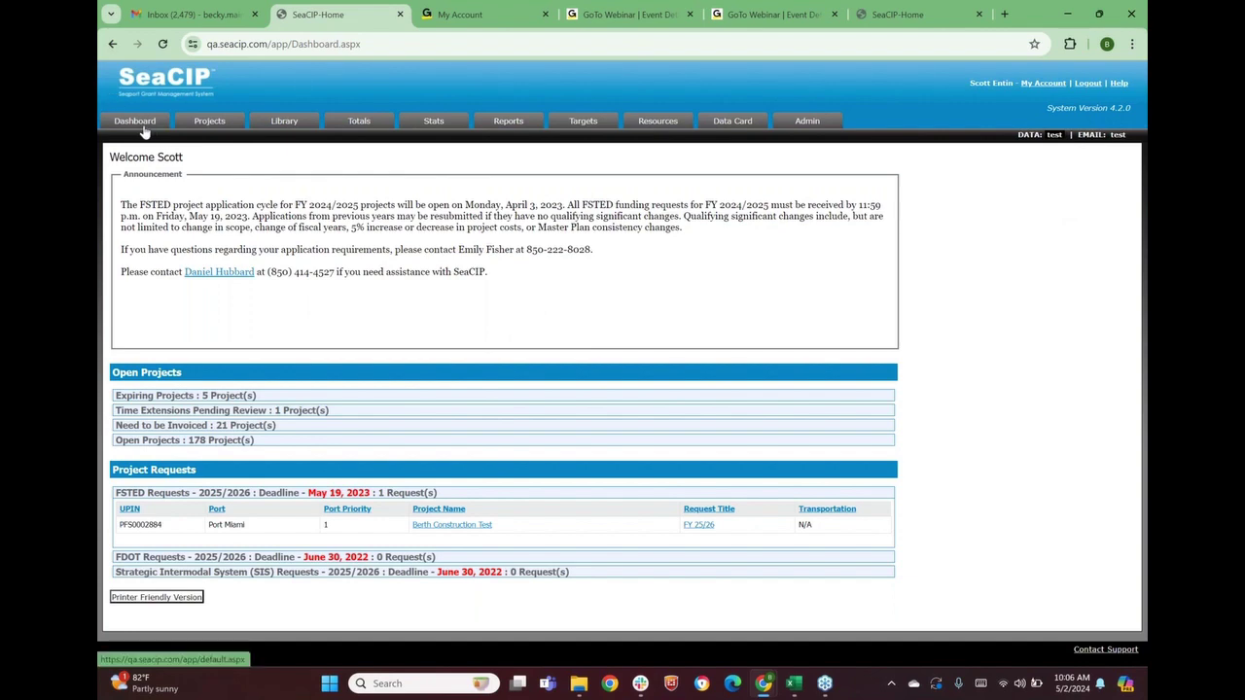
# Open the Project List and change its status filter from Open to In Development
pyautogui.click(210, 123)
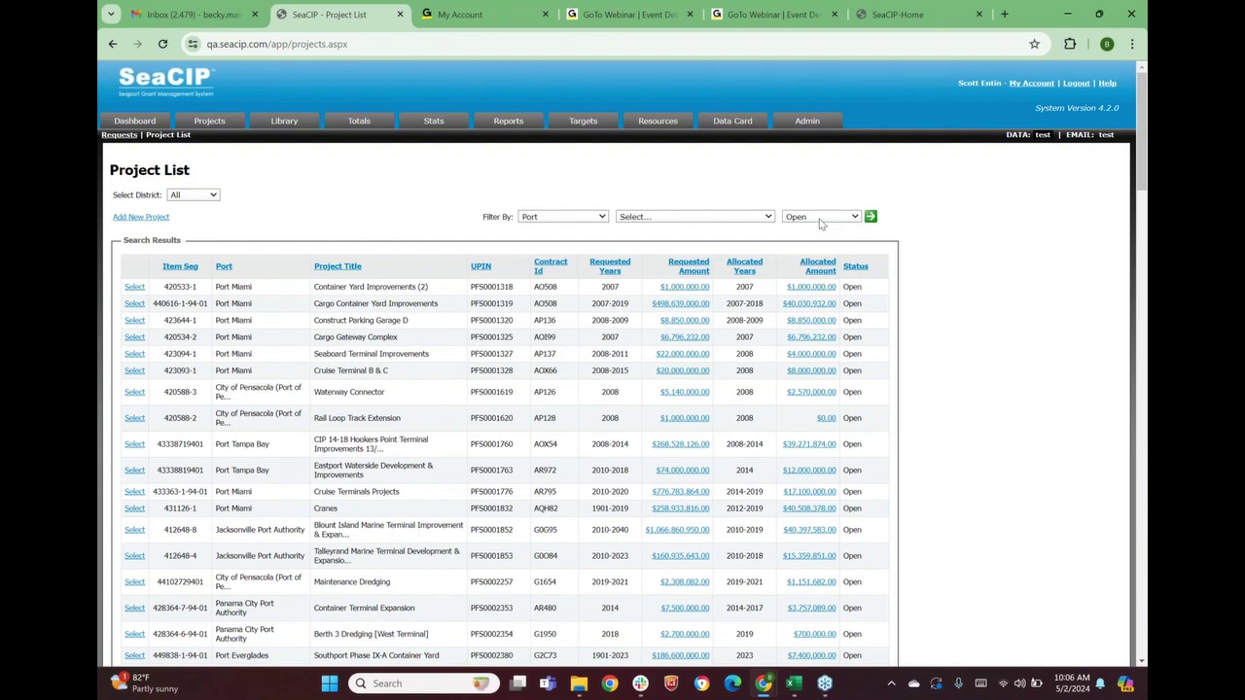
pyautogui.click(820, 220)
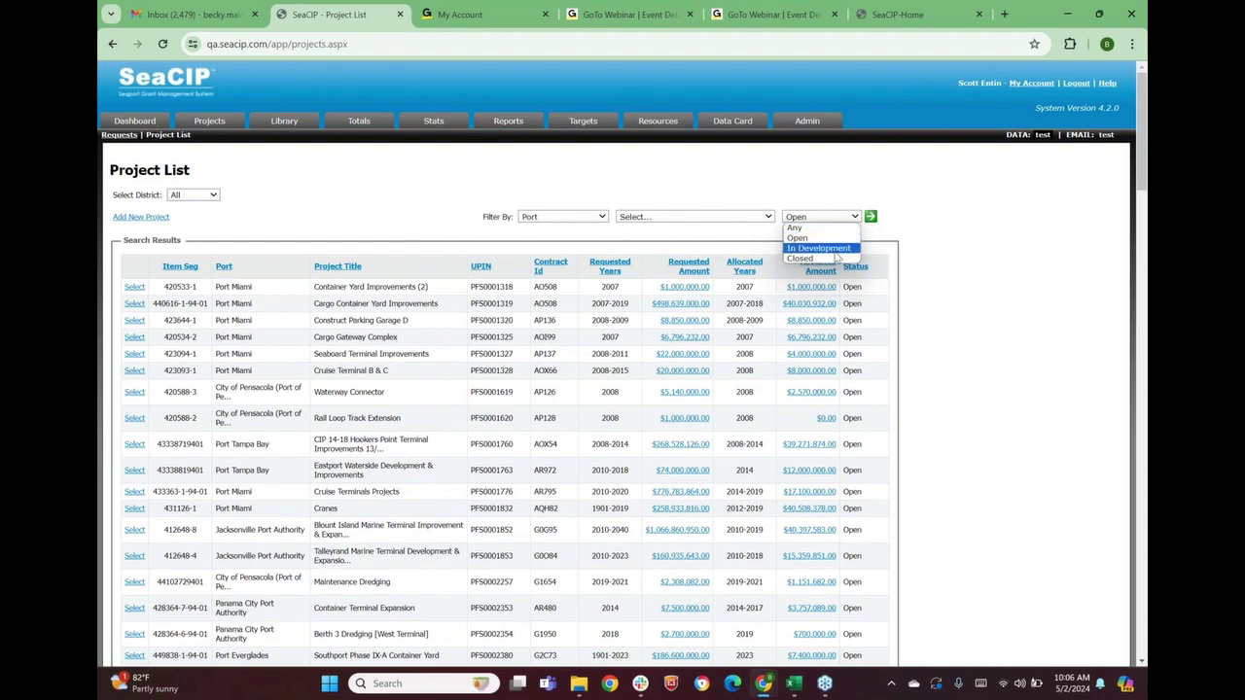
pyautogui.click(835, 250)
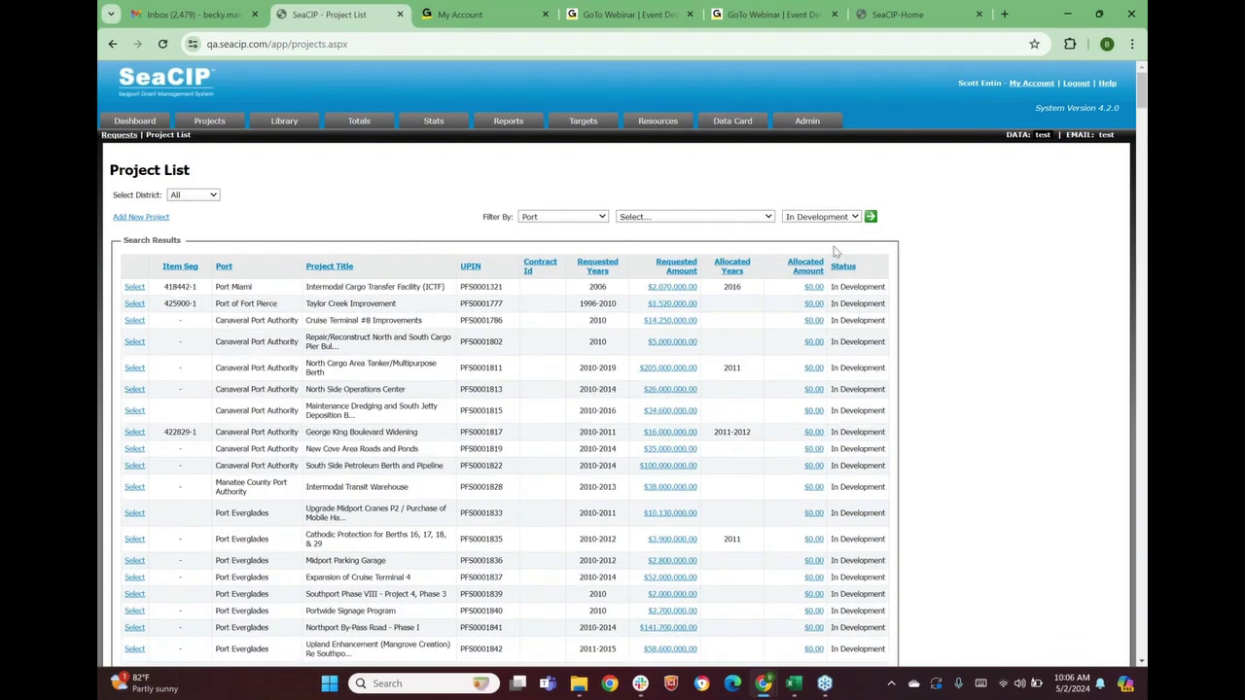
pyautogui.scroll(-3, 827, 257)
pyautogui.scroll(-3, 827, 258)
pyautogui.scroll(7, 827, 258)
pyautogui.click(757, 225)
pyautogui.click(747, 222)
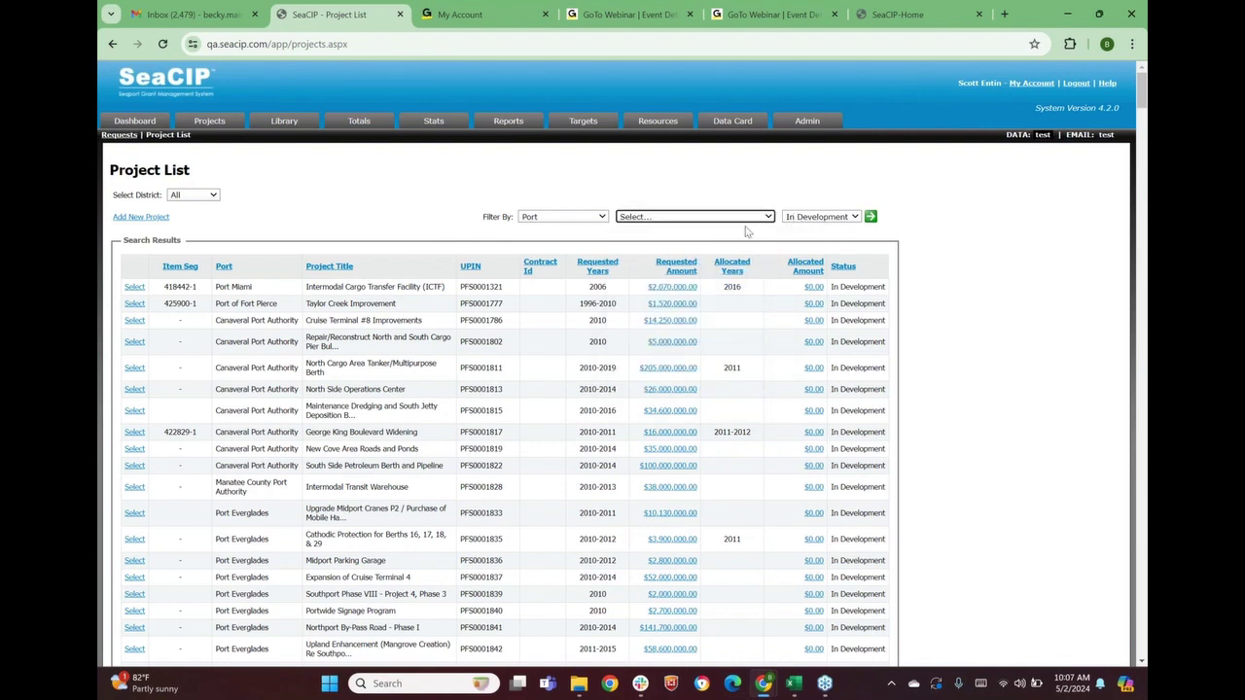
pyautogui.click(603, 173)
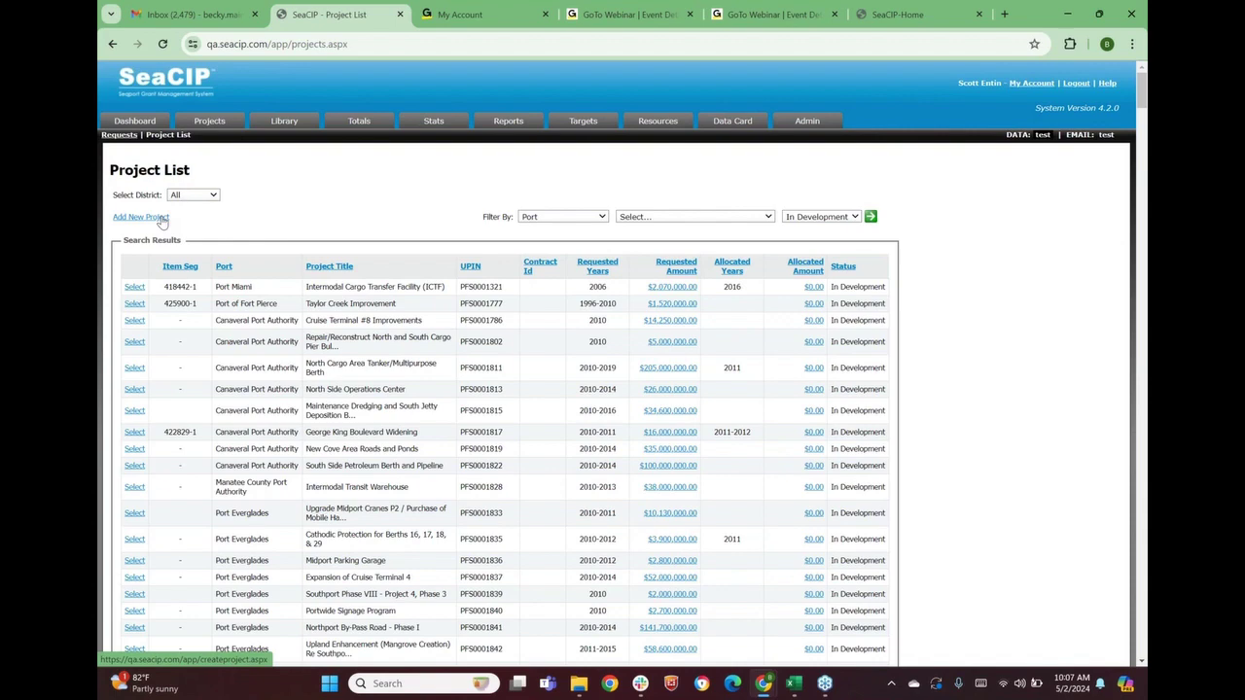
# Start a new project for agency Port Miami with type Berth/Dock/Wharf/Bulkhead Capacity
pyautogui.click(147, 220)
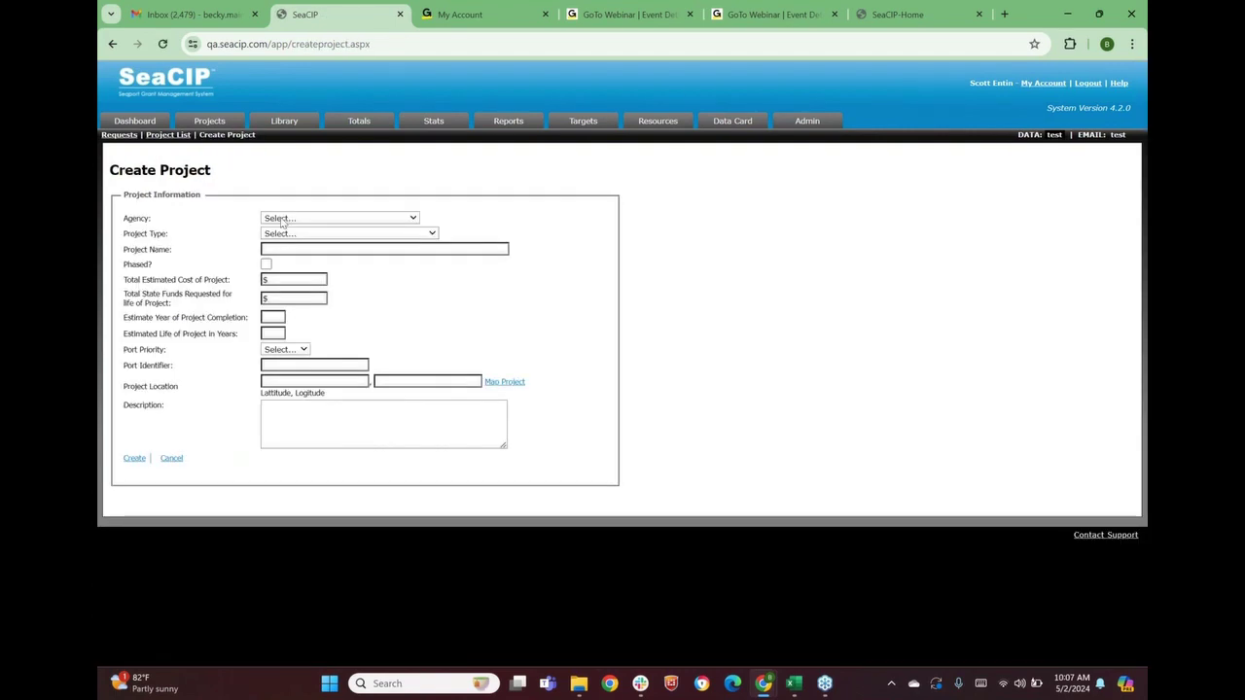
pyautogui.click(283, 222)
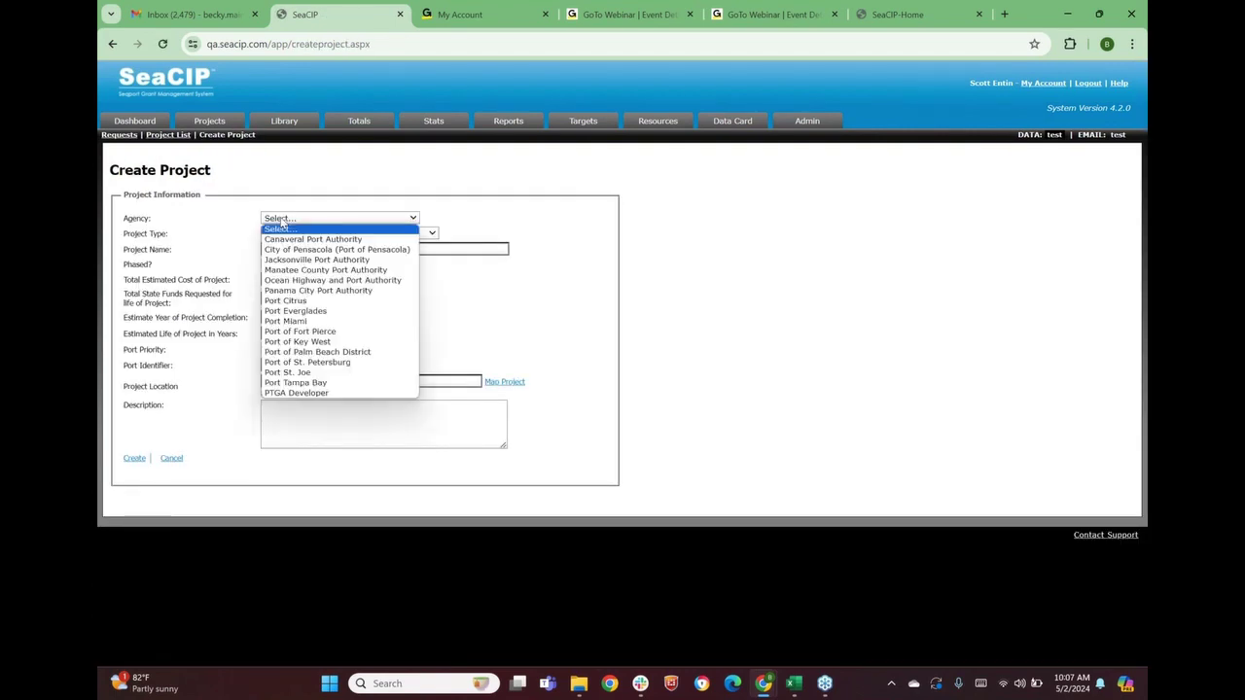
pyautogui.click(286, 321)
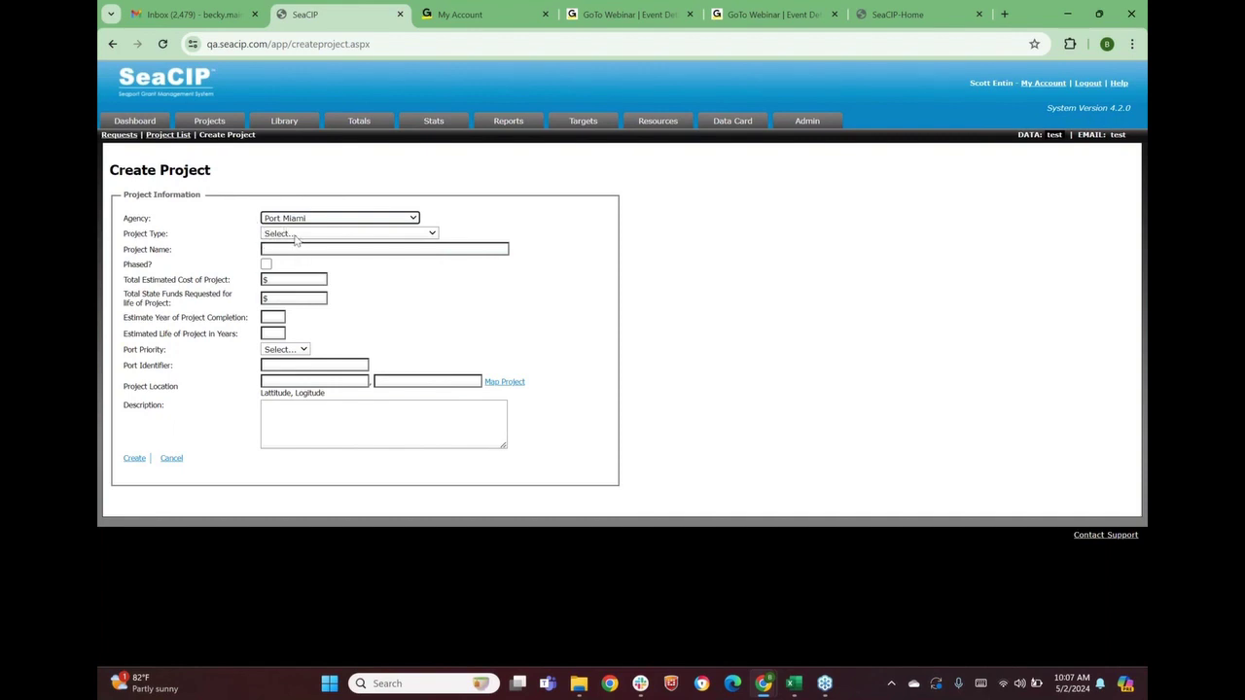
pyautogui.click(297, 234)
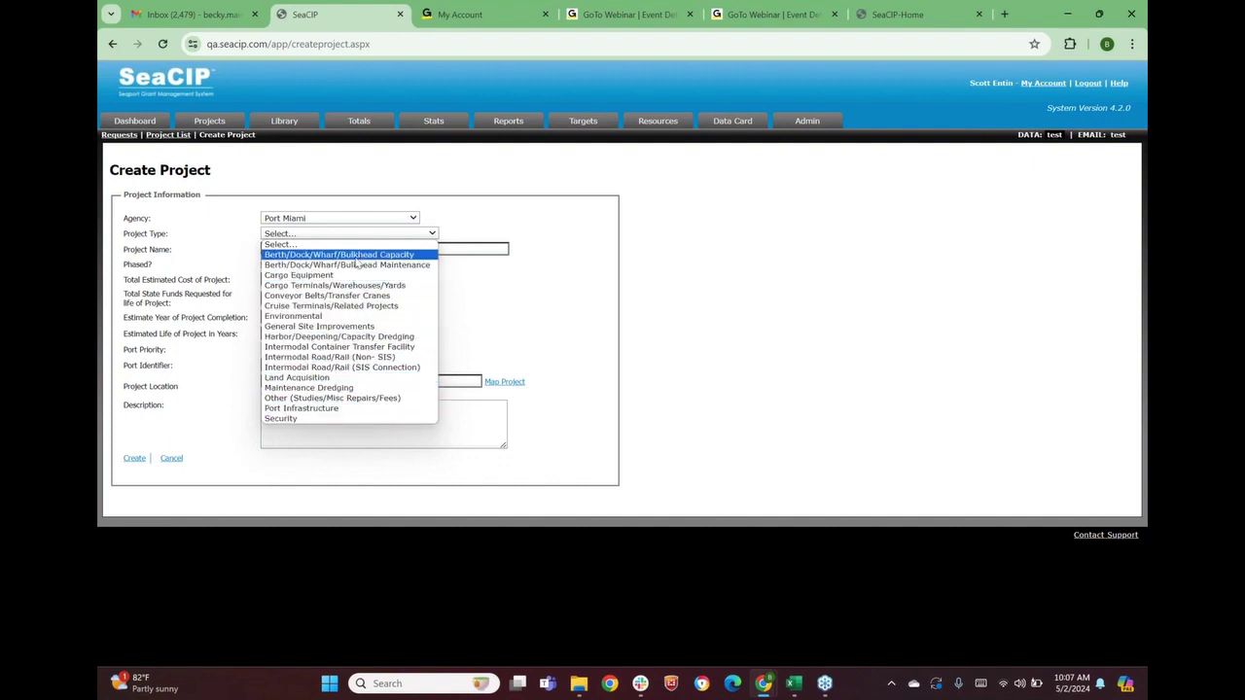
pyautogui.click(355, 257)
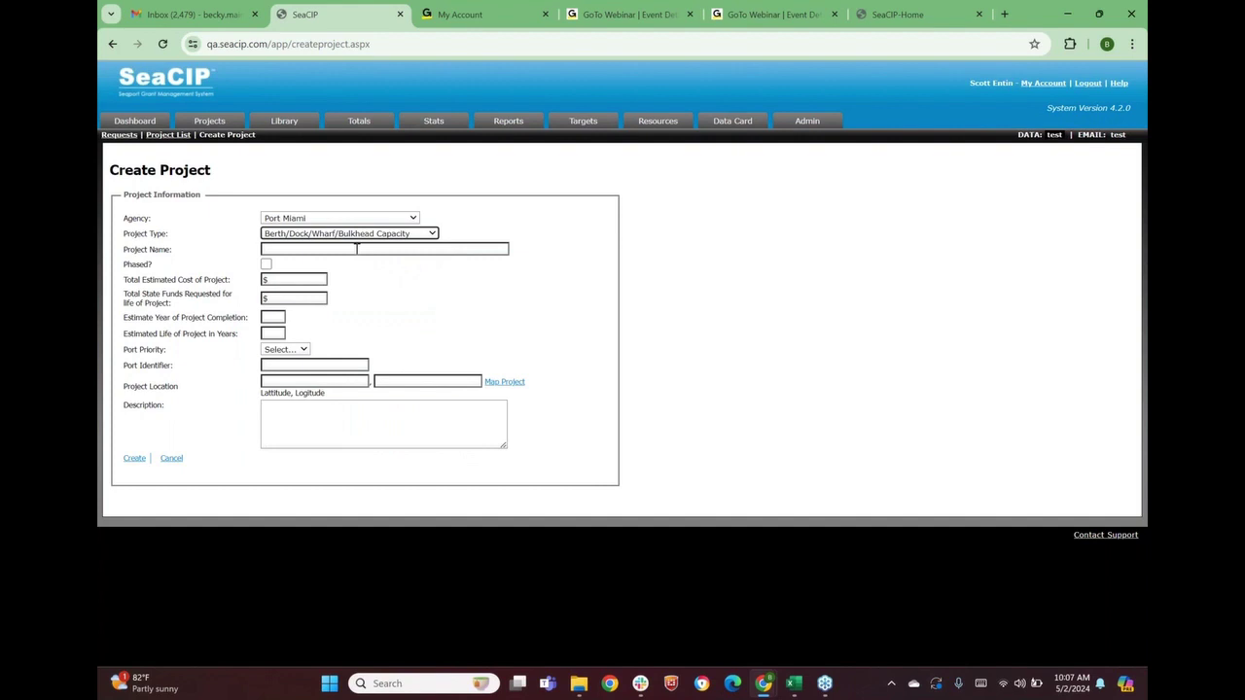
# Name the project 'Berth Construction Wharf A' and leave Phased unchecked
pyautogui.click(356, 249)
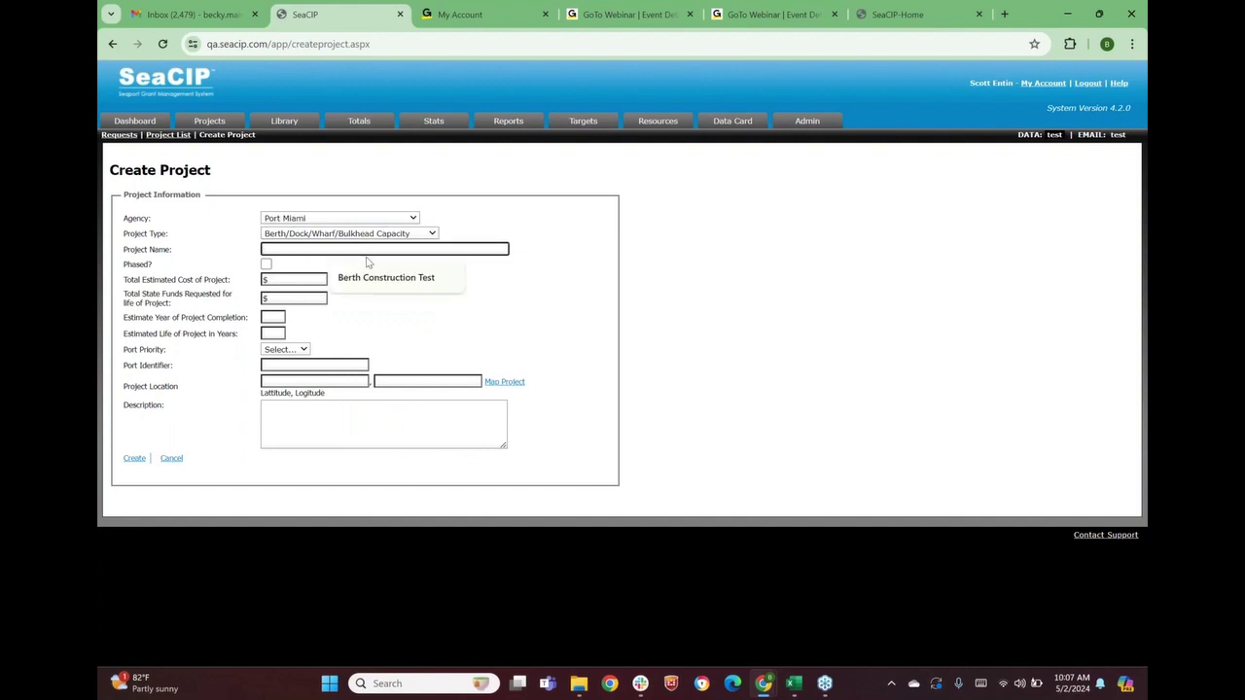
pyautogui.write('Berth Construction Wharf A')
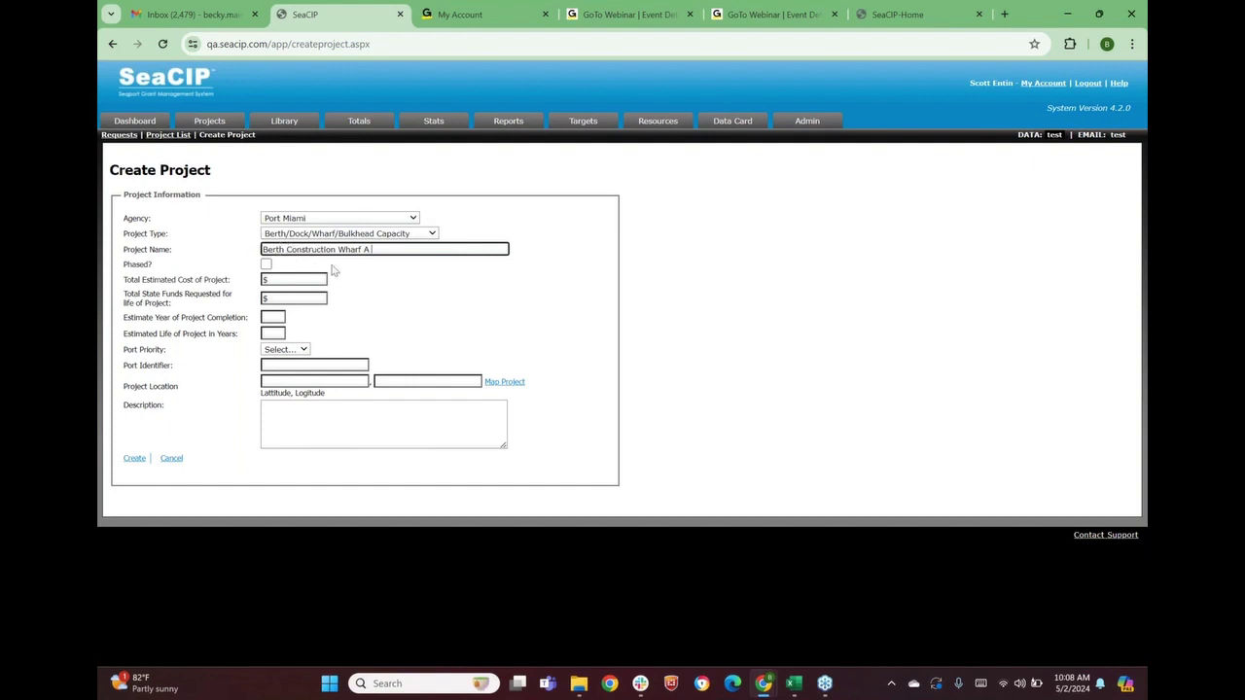
pyautogui.click(269, 267)
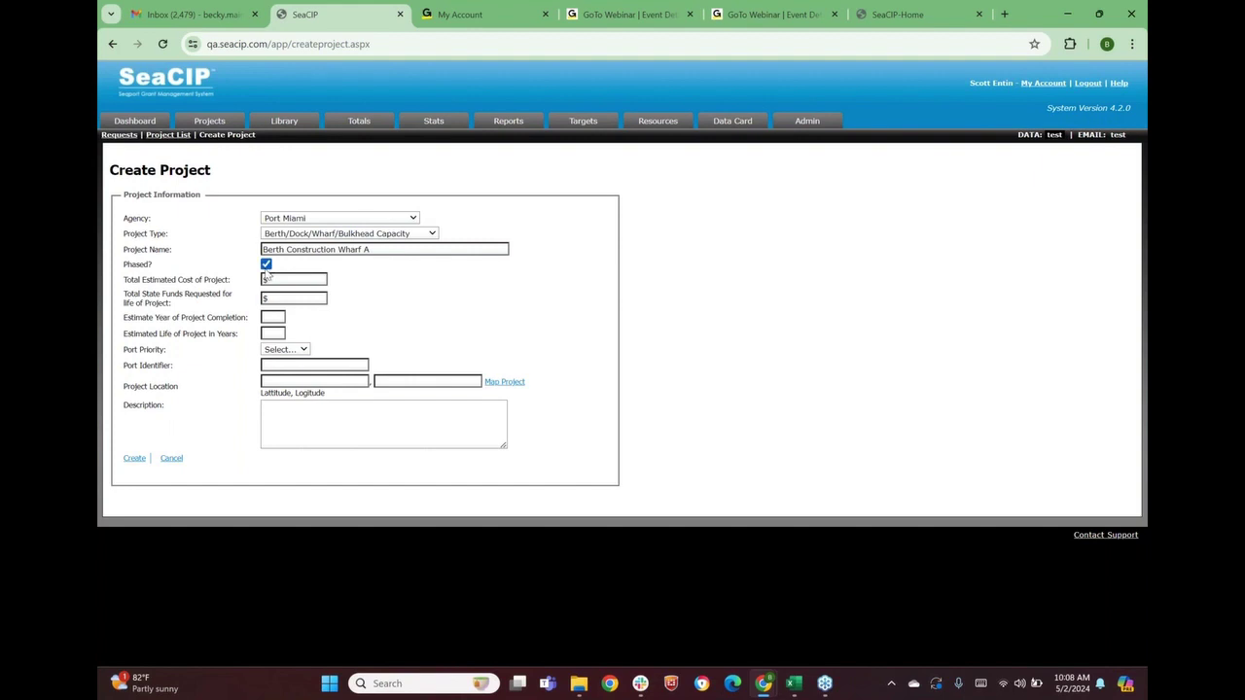
pyautogui.click(265, 268)
# Enter total estimated cost $1,000,000 and state funds $900,000
pyautogui.click(277, 280)
pyautogui.click(280, 279)
pyautogui.write('10')
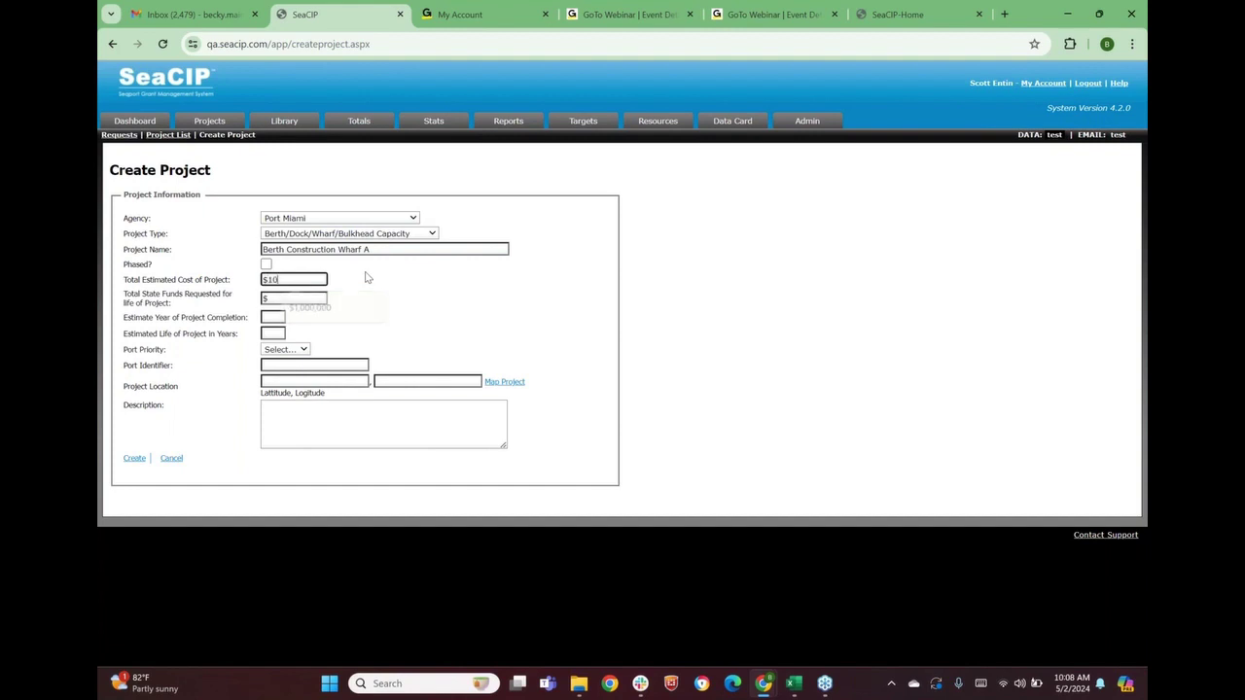
pyautogui.write('0,0000')
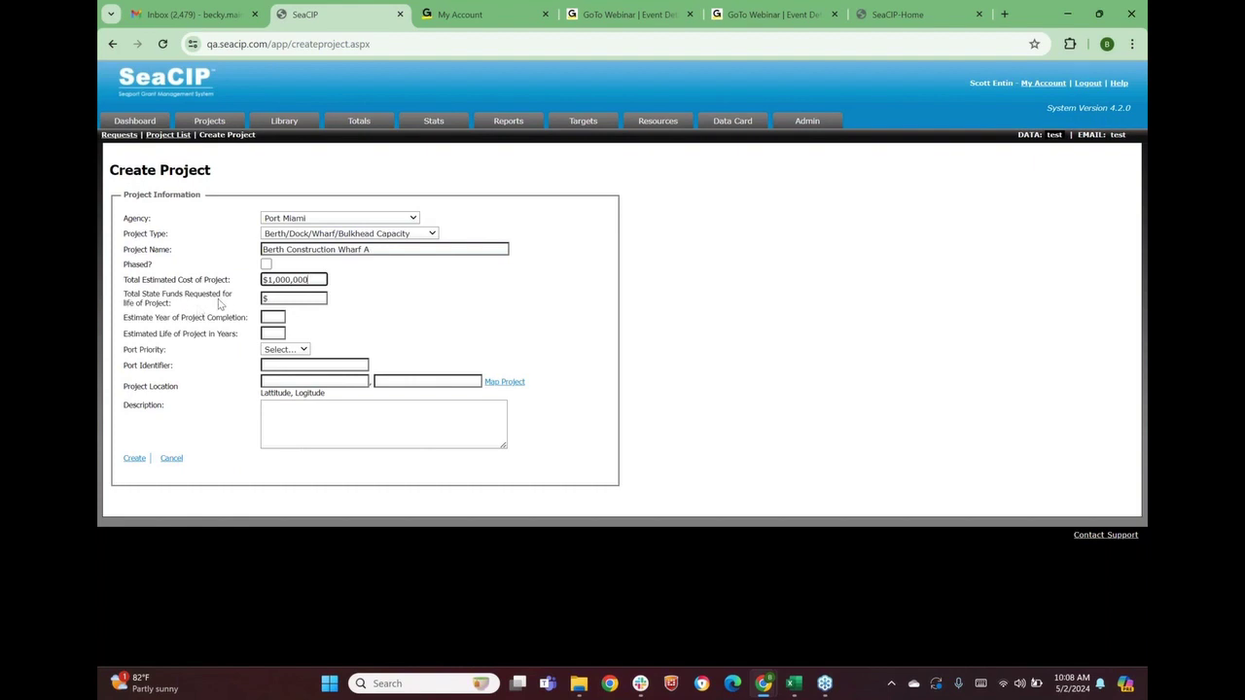
pyautogui.click(288, 301)
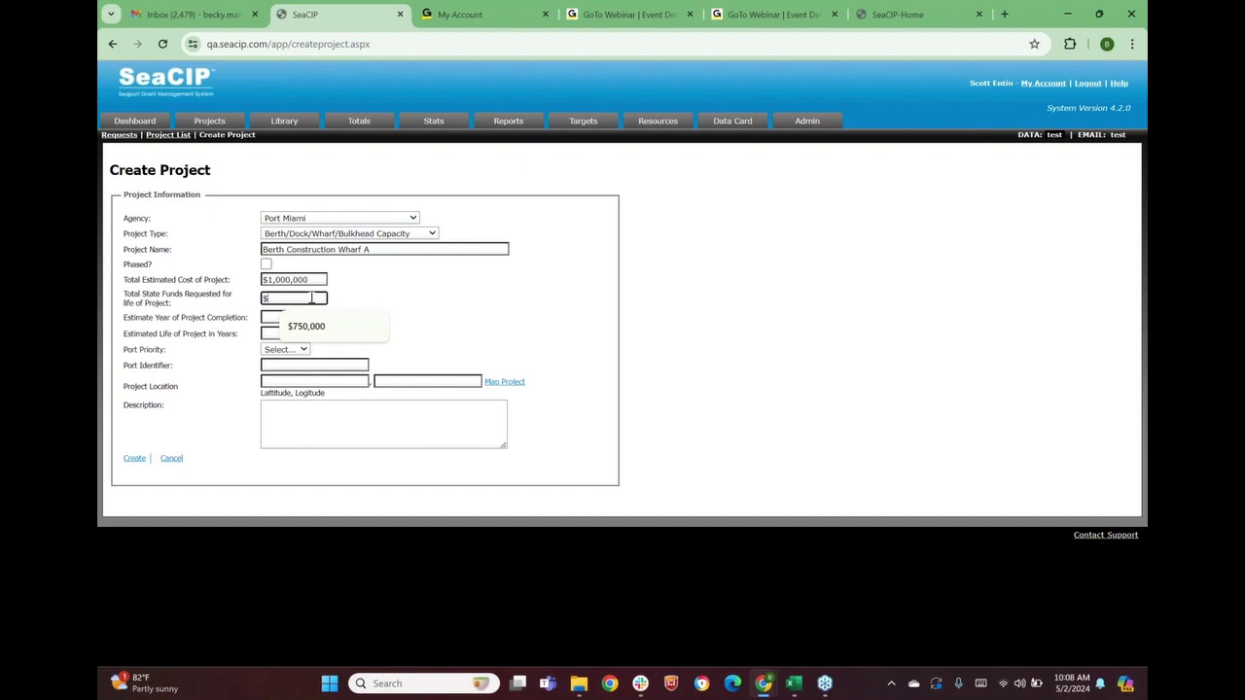
pyautogui.write('900,000')
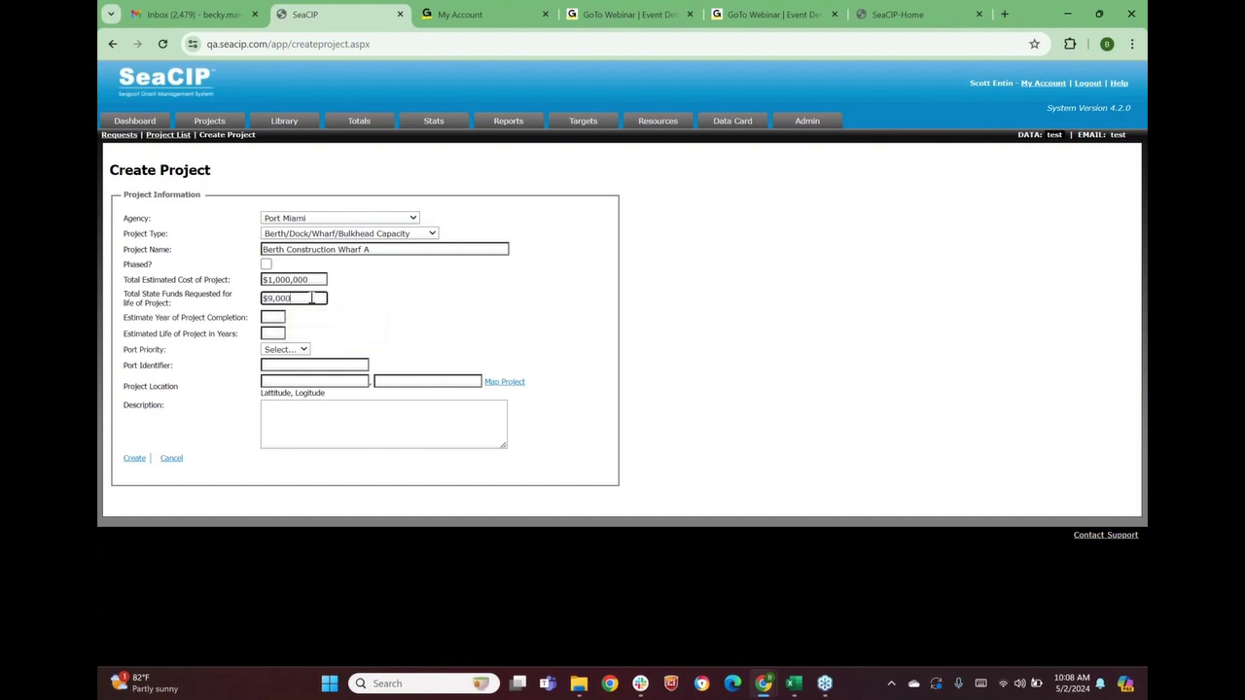
pyautogui.click(364, 332)
pyautogui.moveTo(132, 280); pyautogui.dragTo(227, 281)
pyautogui.moveTo(124, 298); pyautogui.dragTo(190, 296)
pyautogui.click(210, 308)
# Set the completion year to 2031 and the project life to 2 years
pyautogui.click(275, 318)
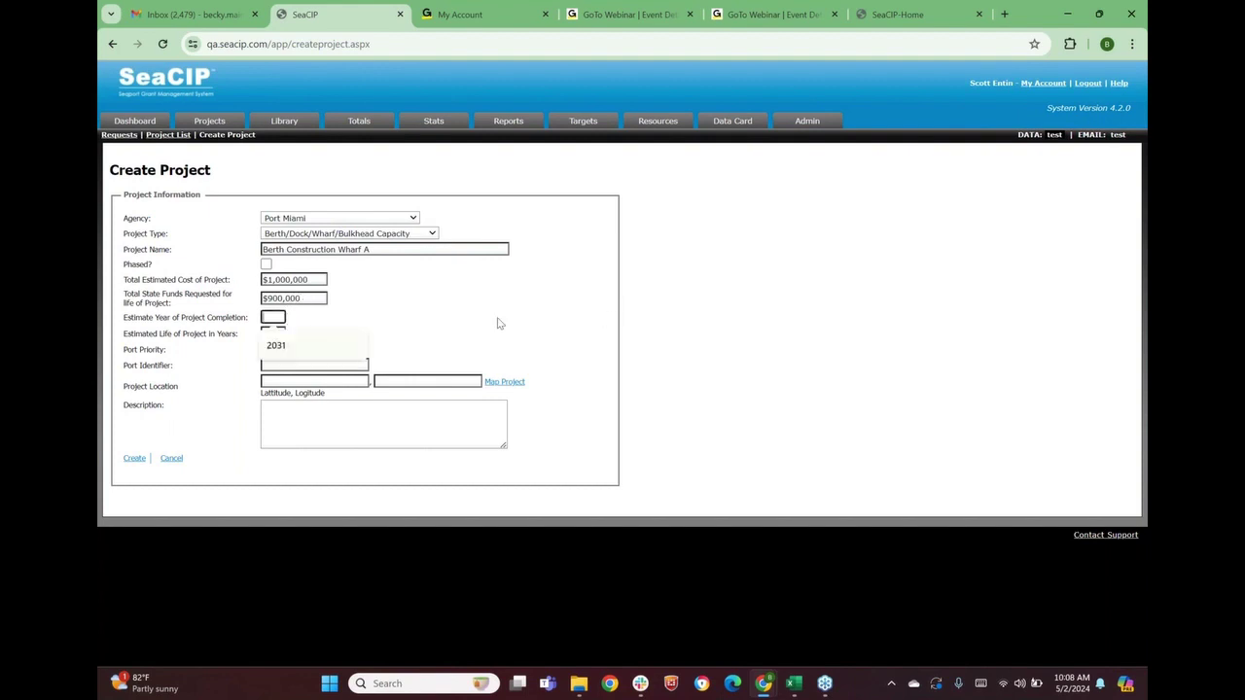
pyautogui.write('2031')
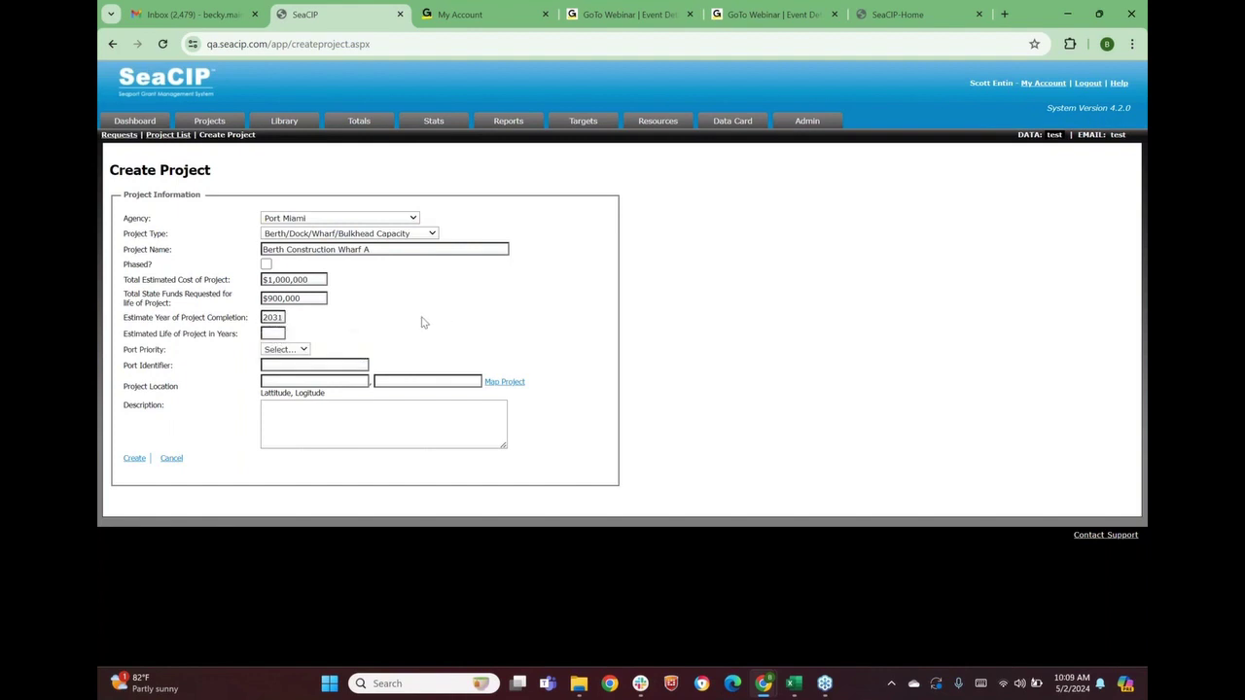
pyautogui.click(278, 333)
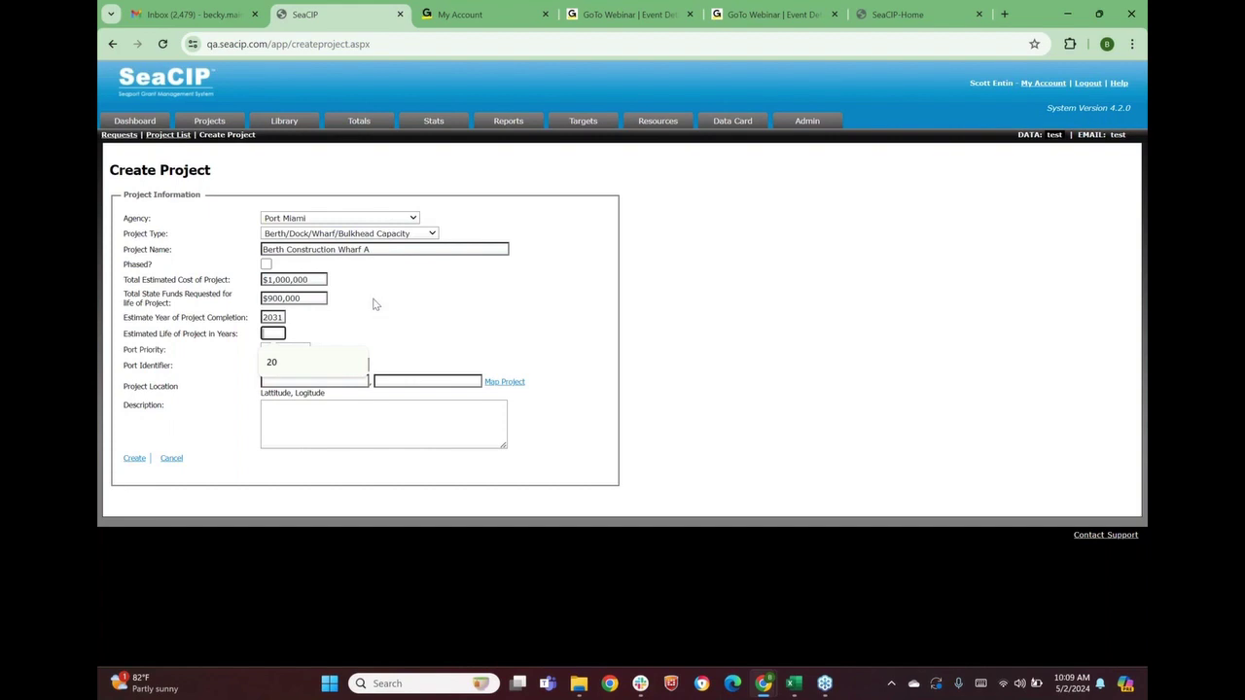
pyautogui.write('2')
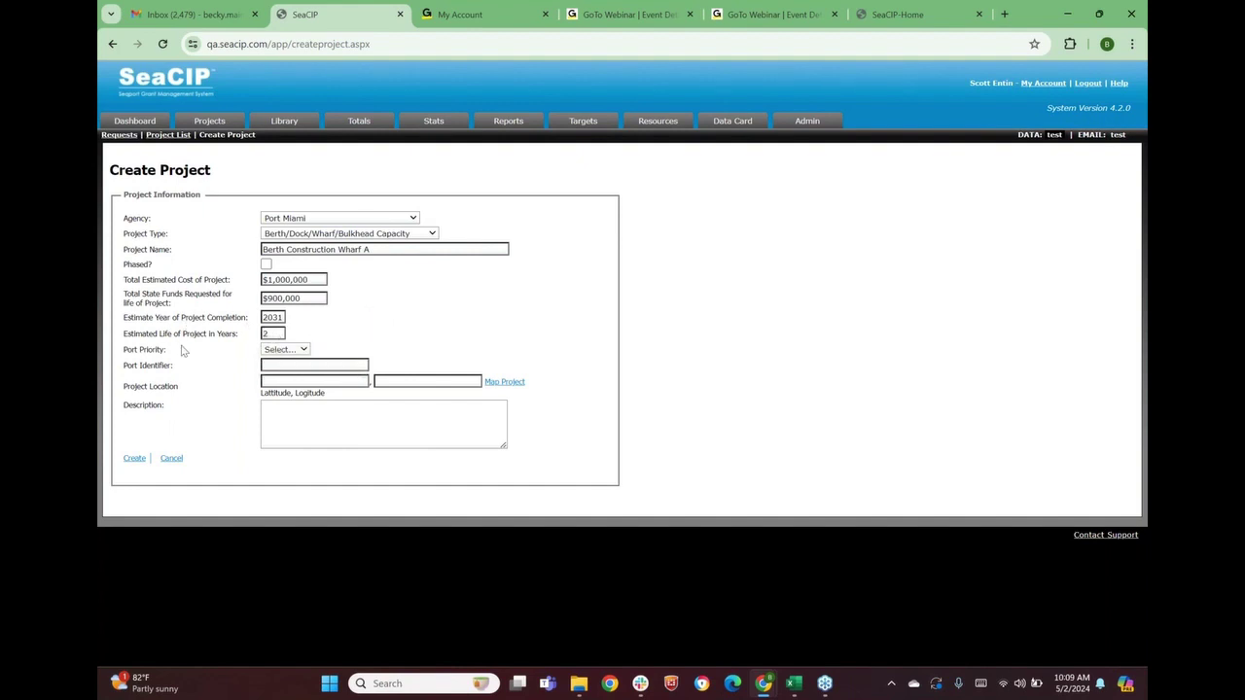
# Set port priority to 1 and port identifier to AB23
pyautogui.click(304, 352)
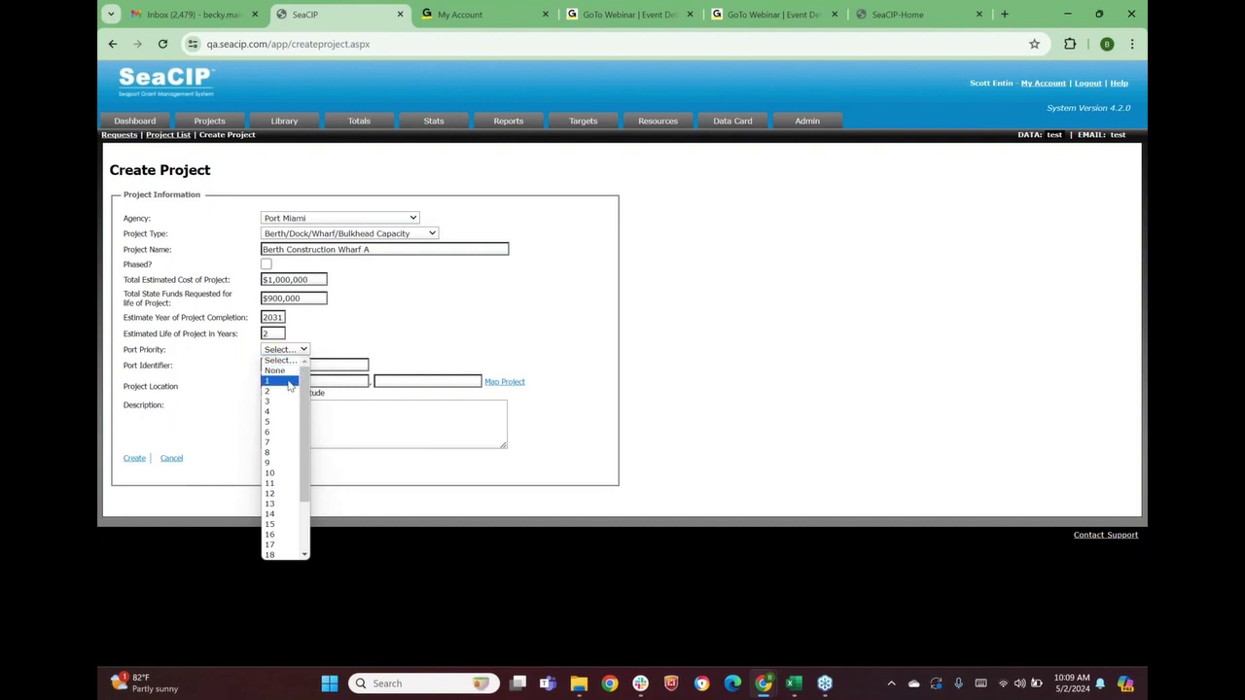
pyautogui.click(282, 381)
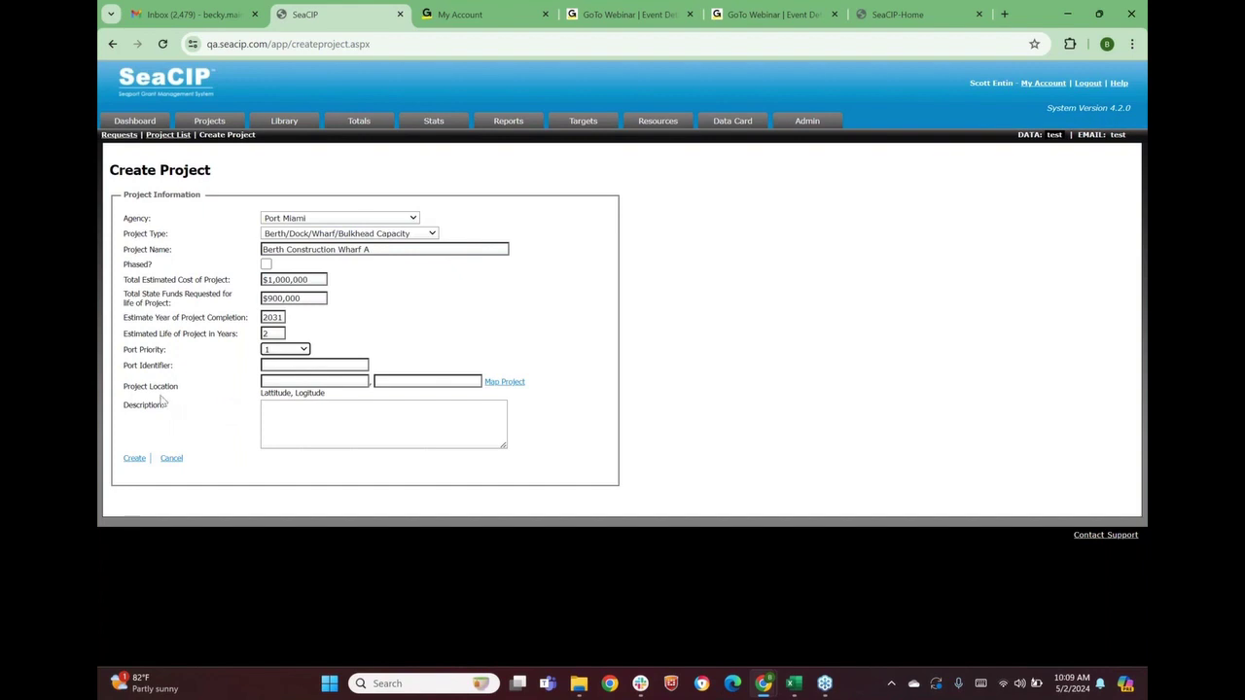
pyautogui.moveTo(124, 365); pyautogui.dragTo(158, 365)
pyautogui.click(292, 365)
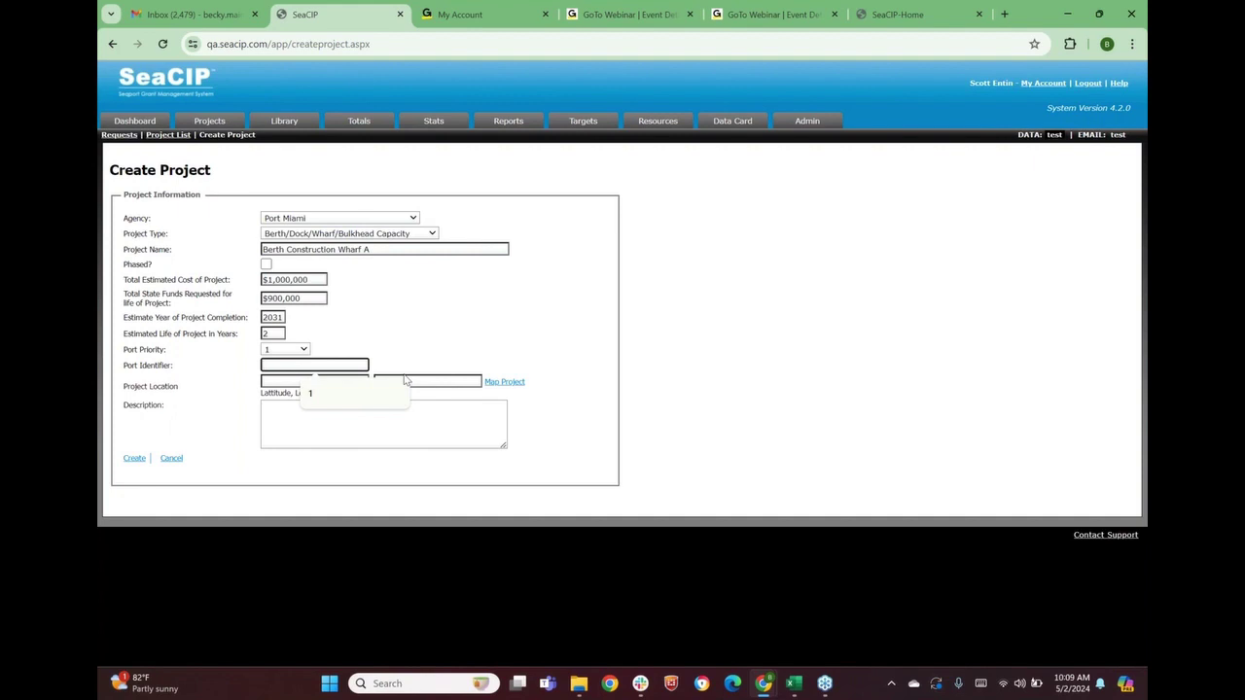
pyautogui.write('AB23')
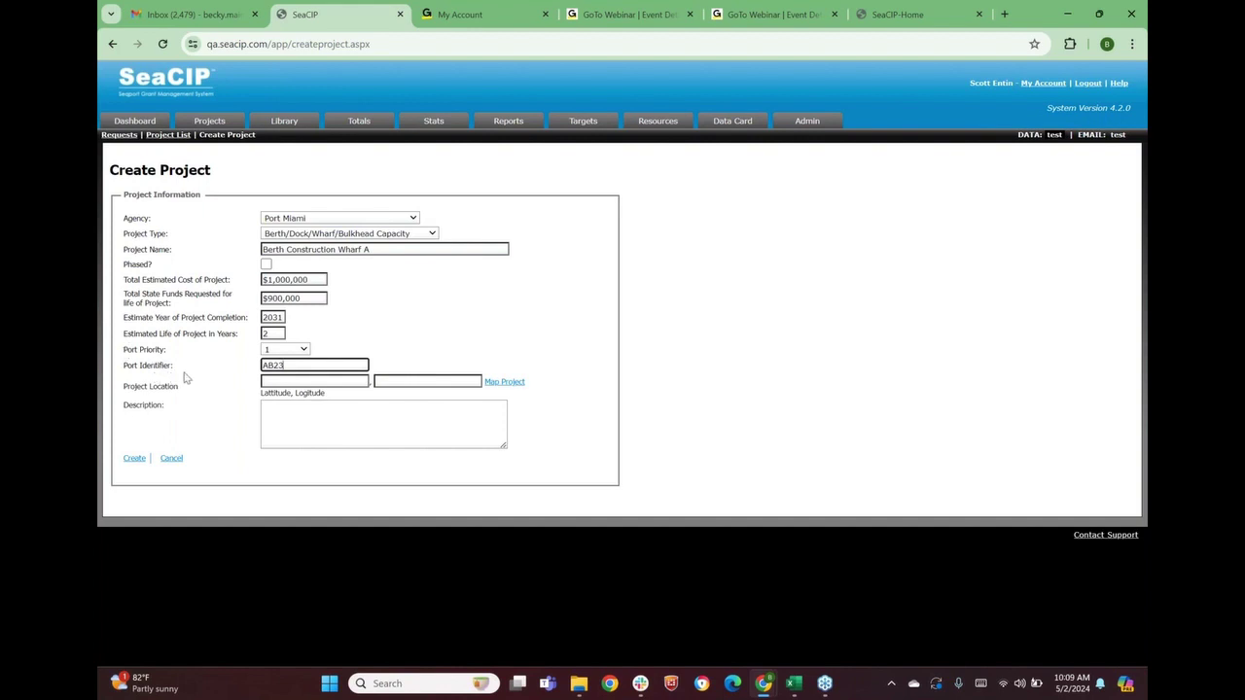
pyautogui.click(510, 354)
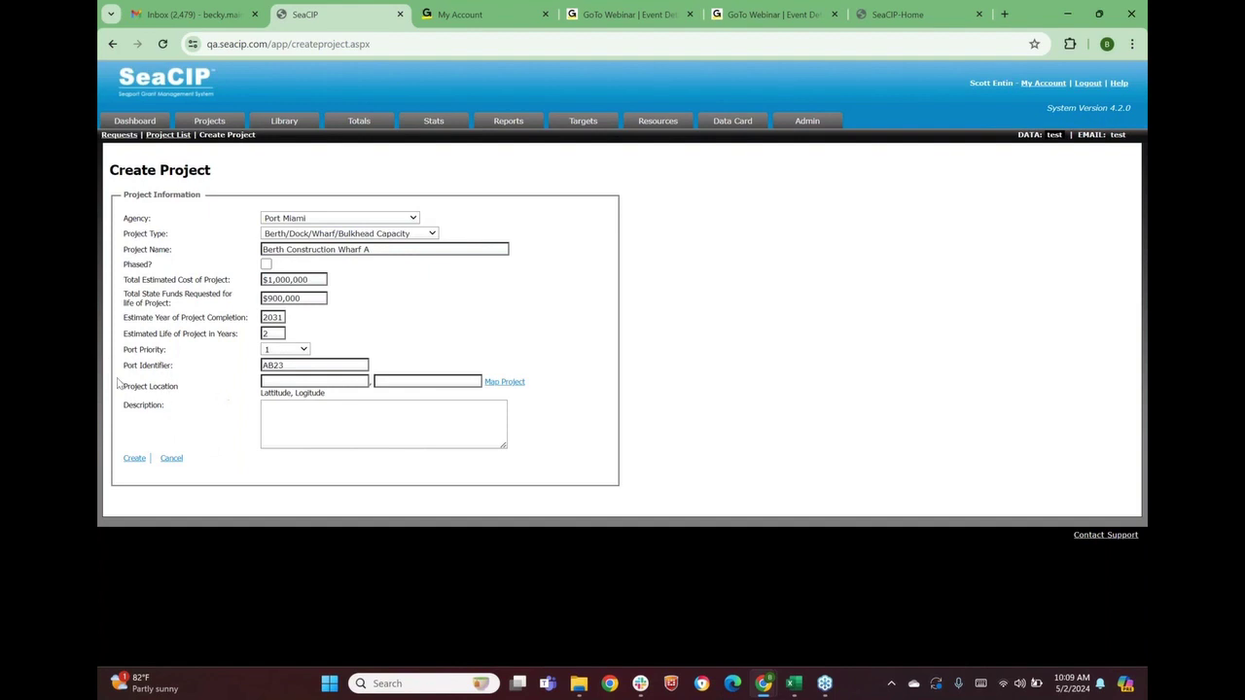
pyautogui.moveTo(124, 367); pyautogui.dragTo(180, 378)
# Set the project location to Terminal D (25.776184690356438, -80.17004728317261) on the map
pyautogui.click(505, 383)
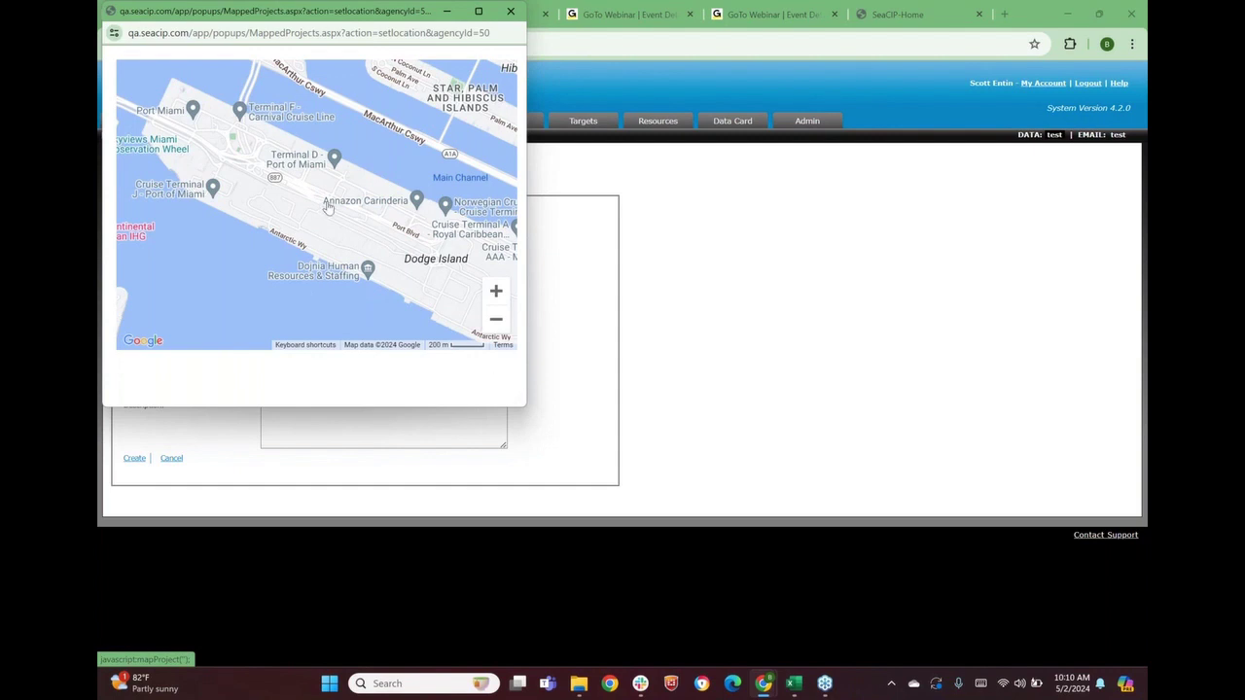
pyautogui.click(259, 140)
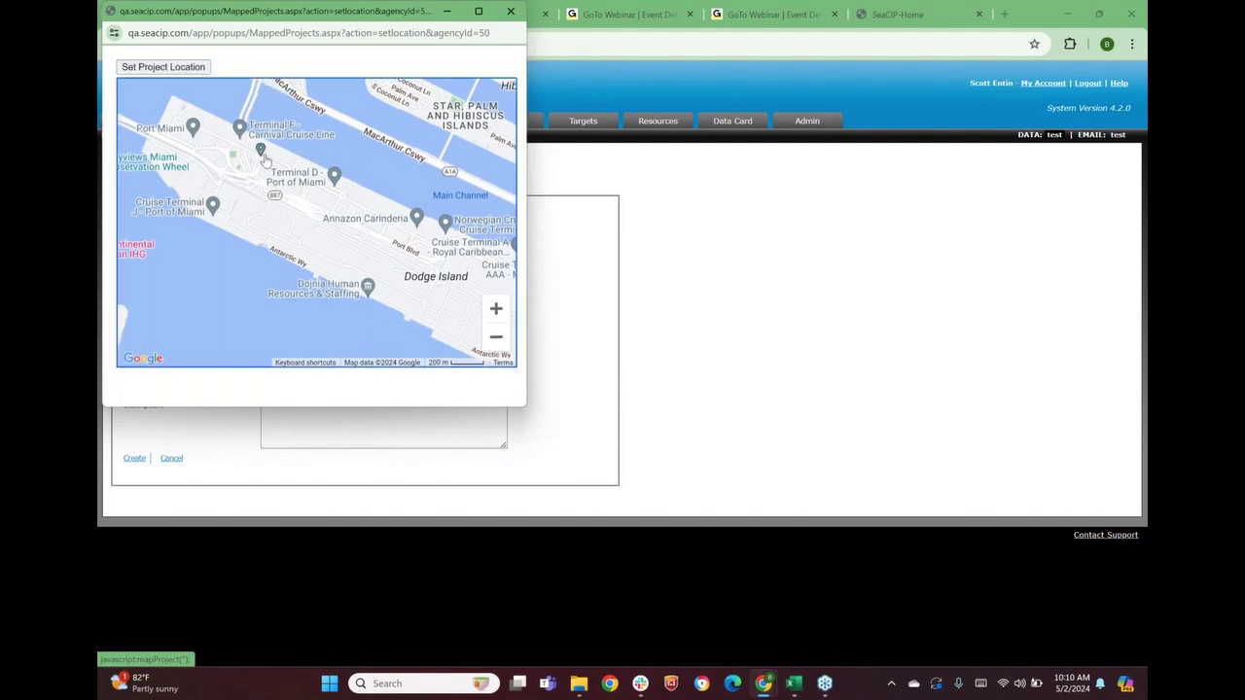
pyautogui.click(243, 163)
pyautogui.click(162, 68)
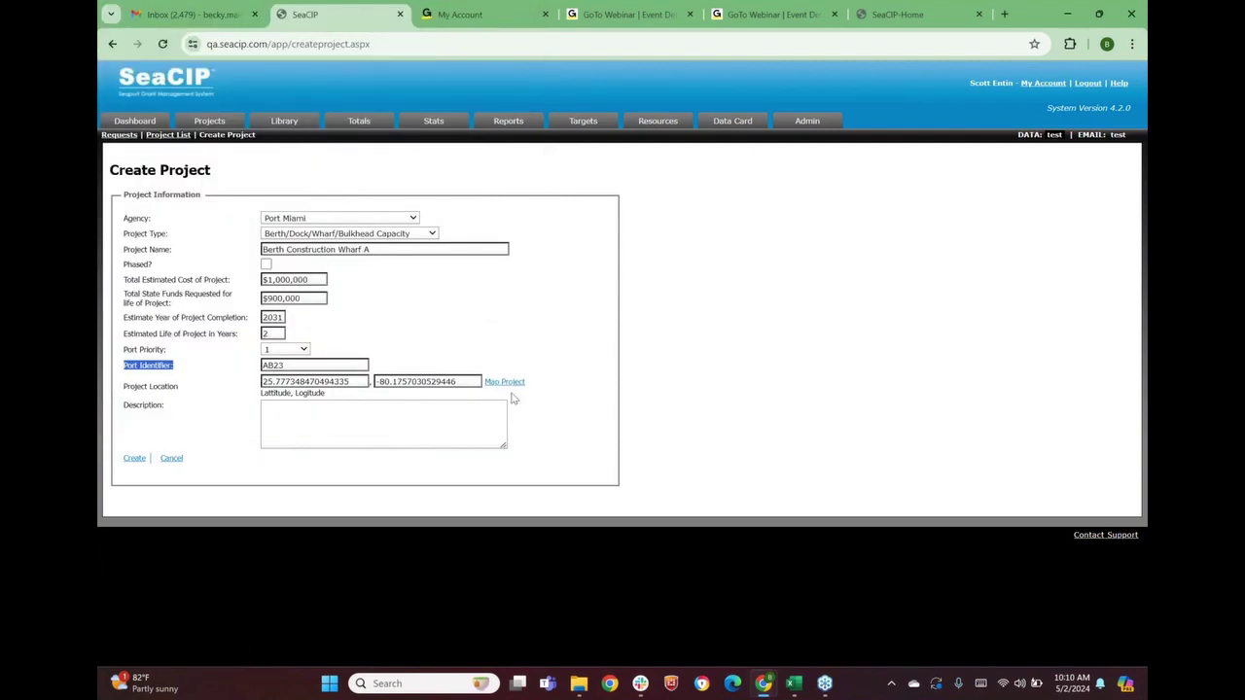
pyautogui.click(493, 382)
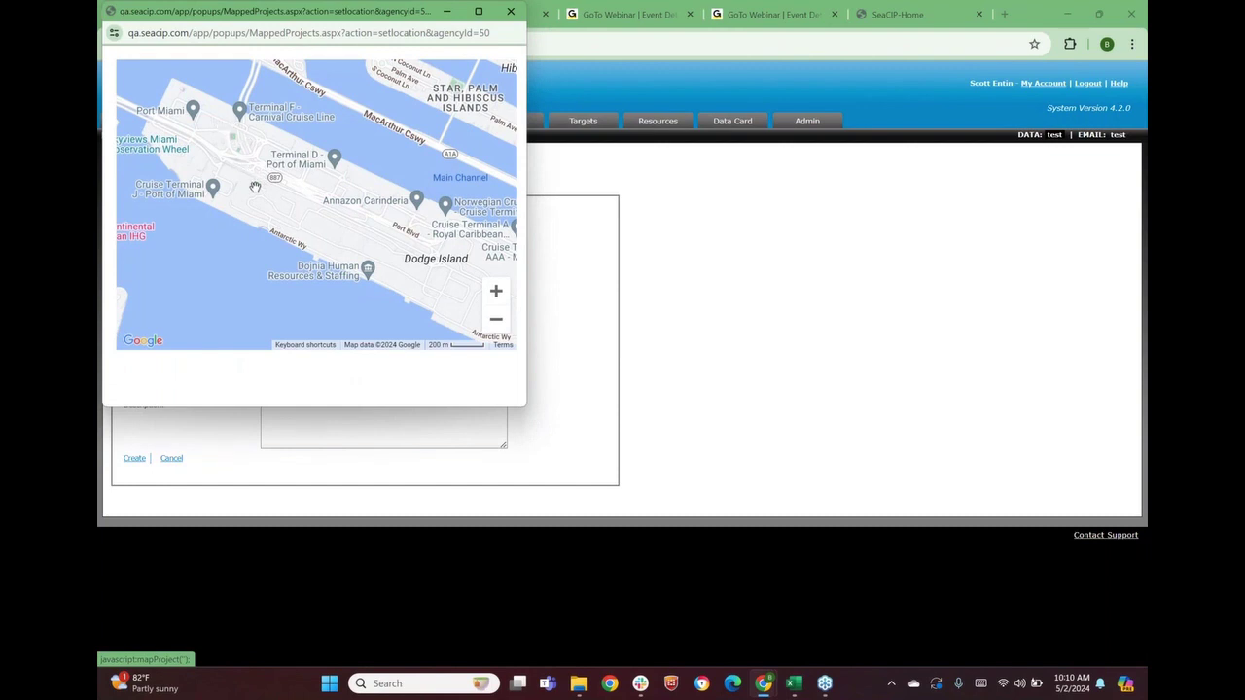
pyautogui.click(319, 165)
pyautogui.click(319, 165)
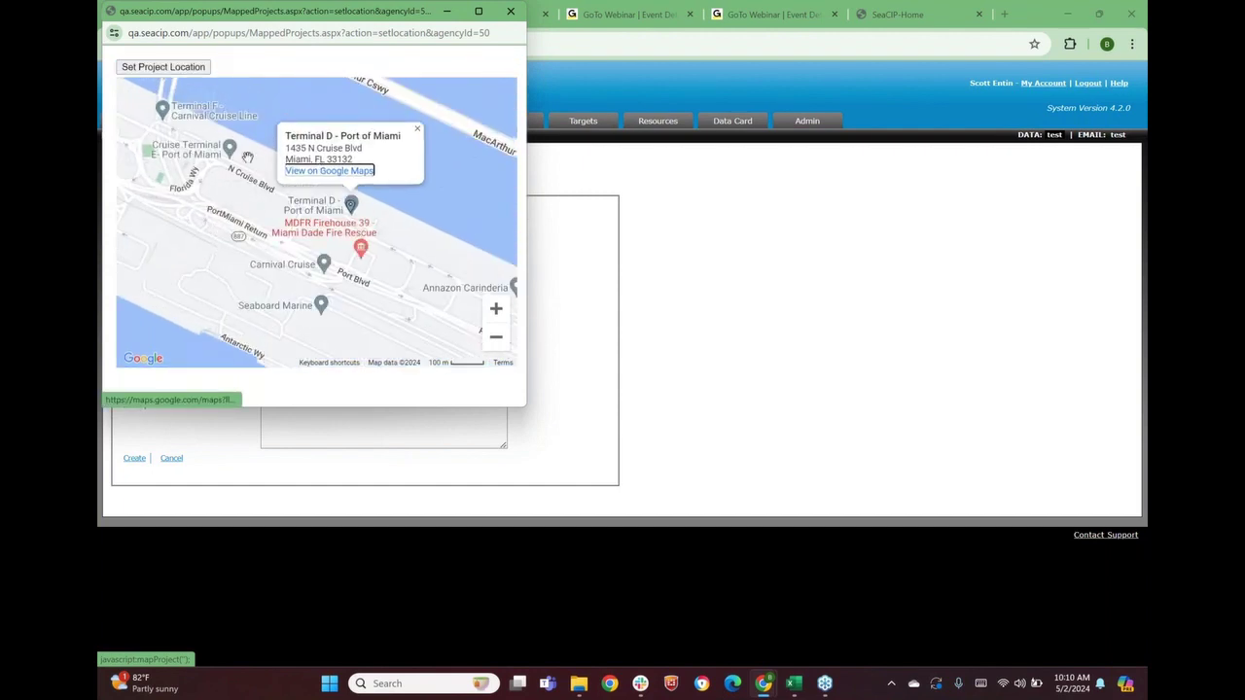
pyautogui.click(164, 66)
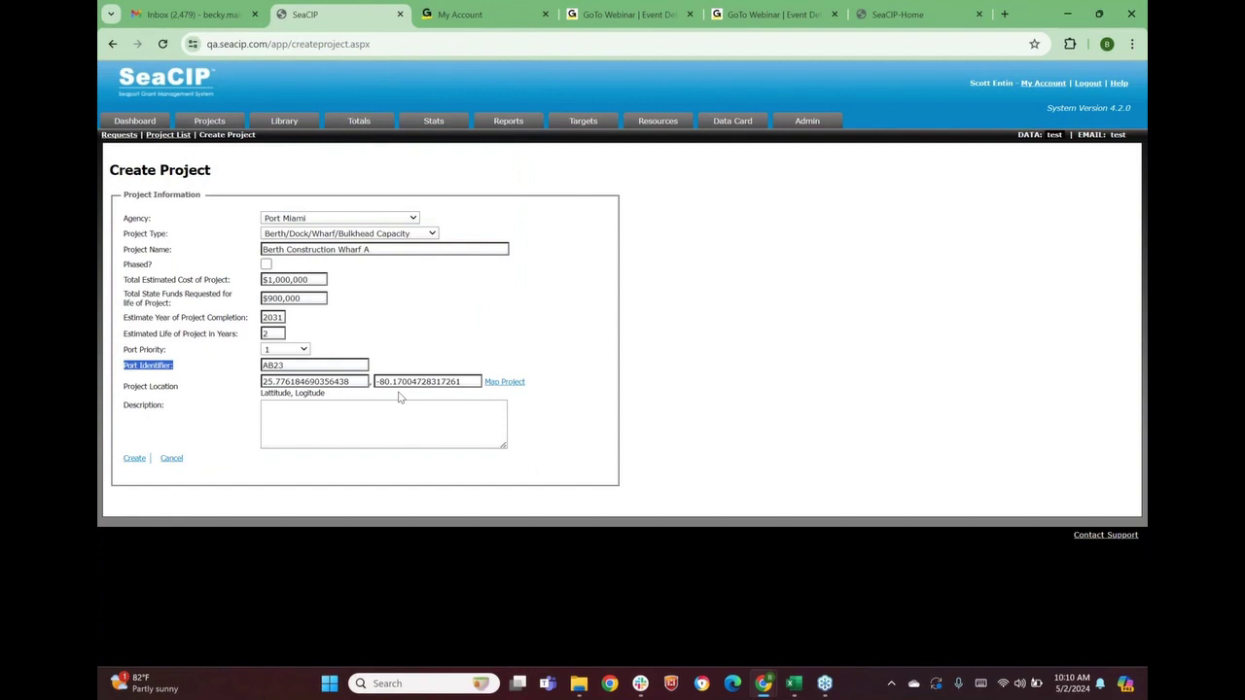
pyautogui.click(327, 420)
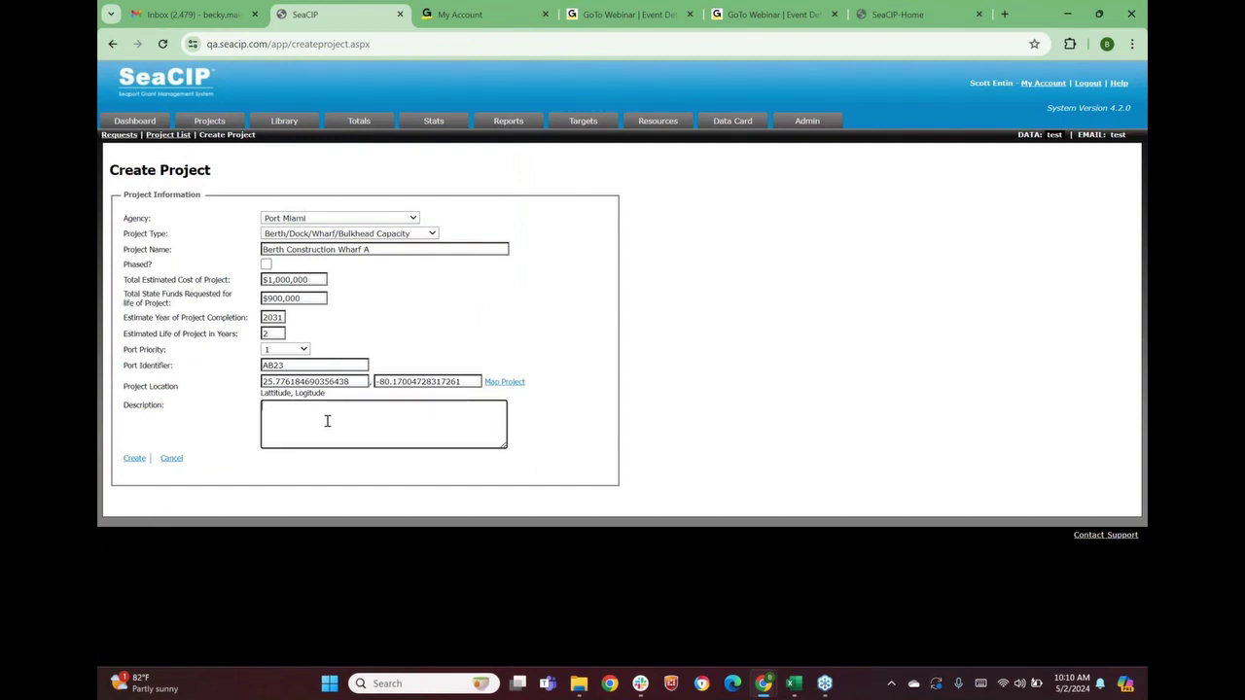
# Enter the description 'Constructing new berth on east side of port.' and create the project
pyautogui.write('Constructing new berth on east side of port.')
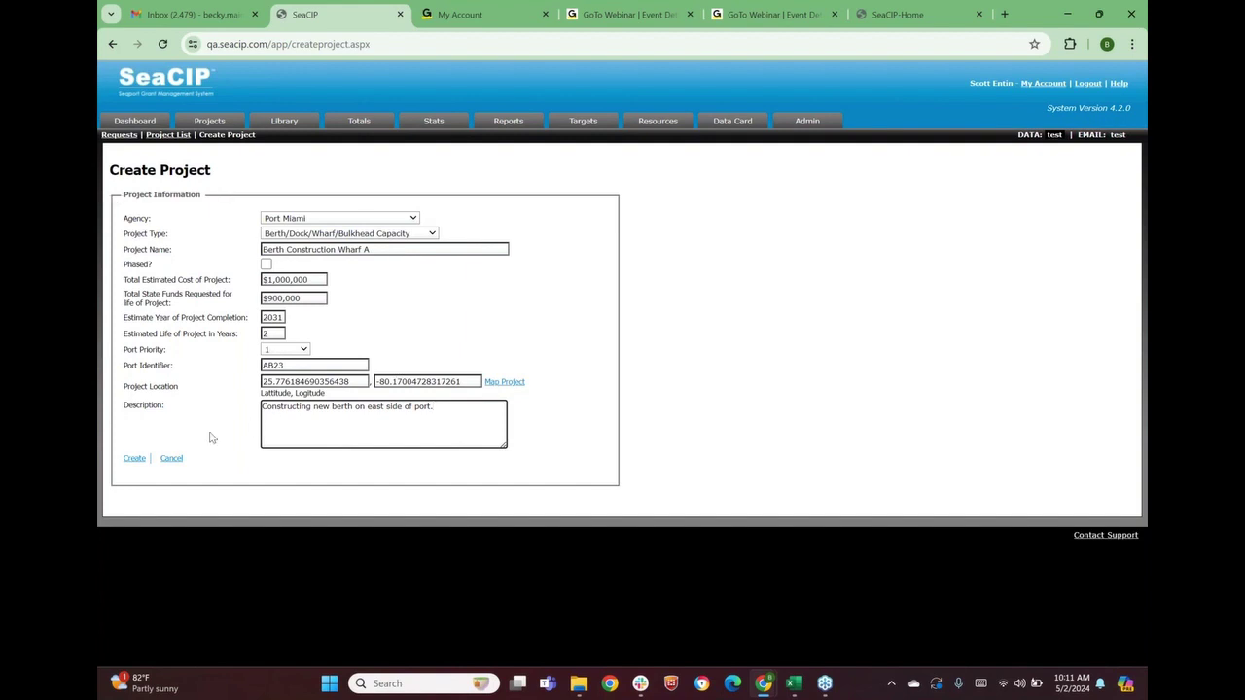
pyautogui.click(134, 461)
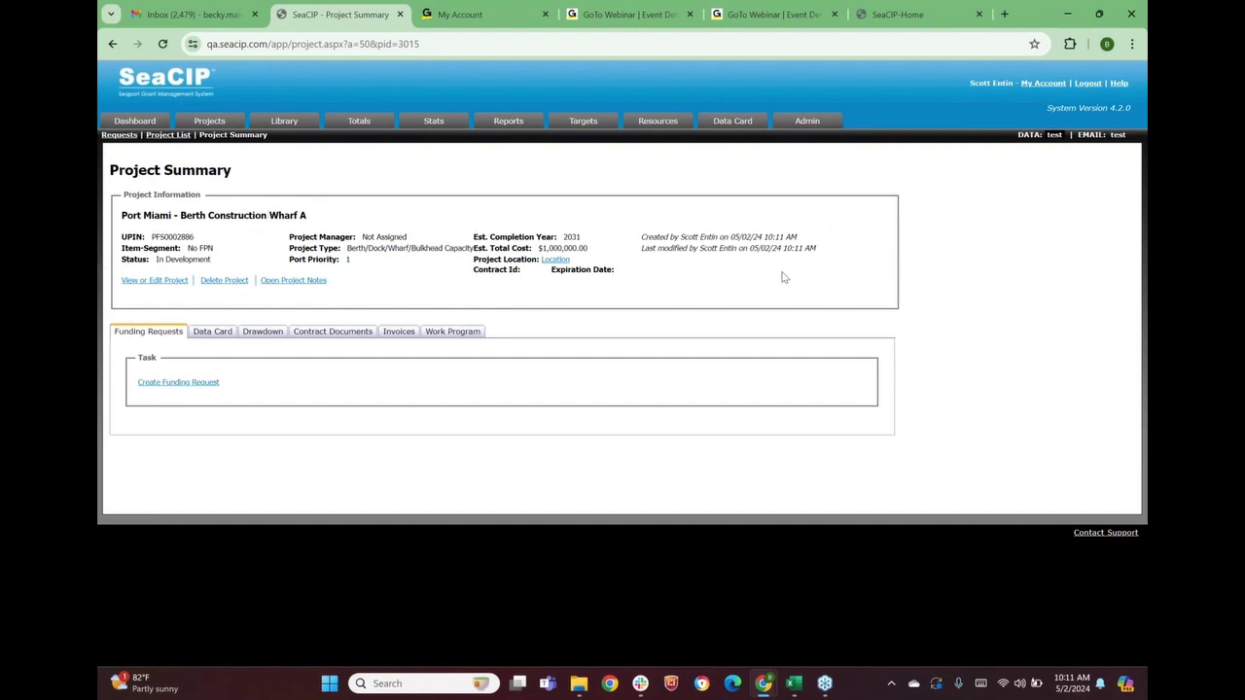
pyautogui.click(143, 284)
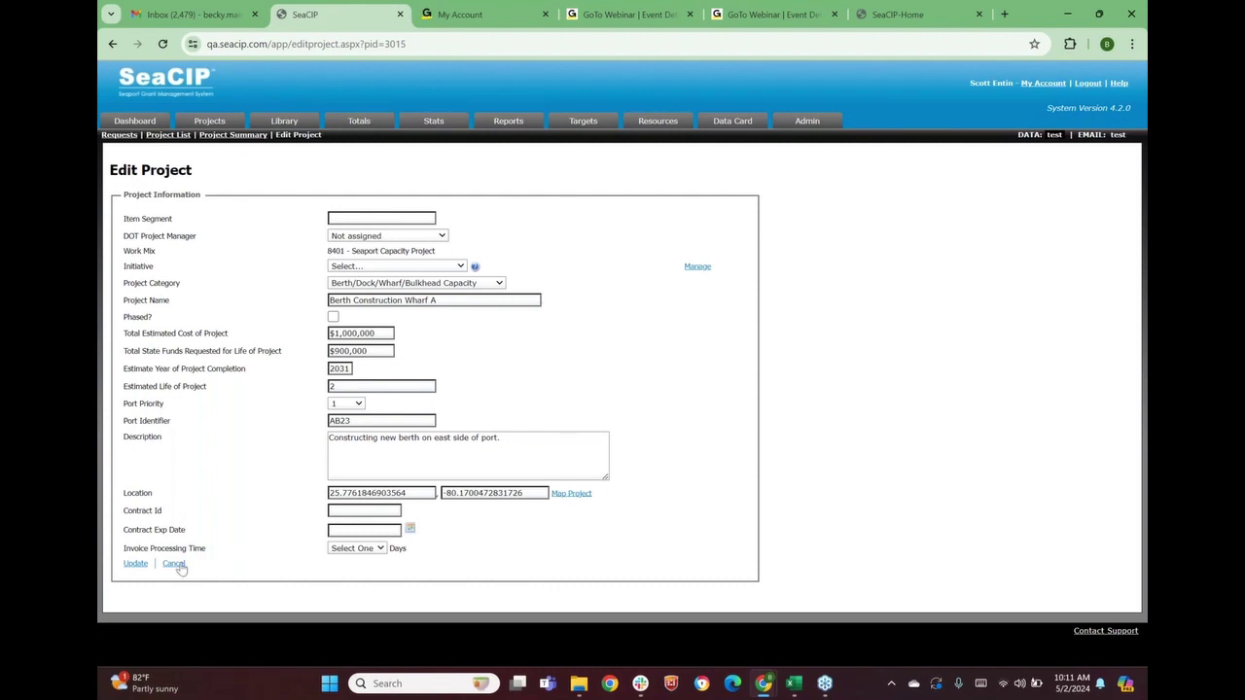
pyautogui.click(177, 565)
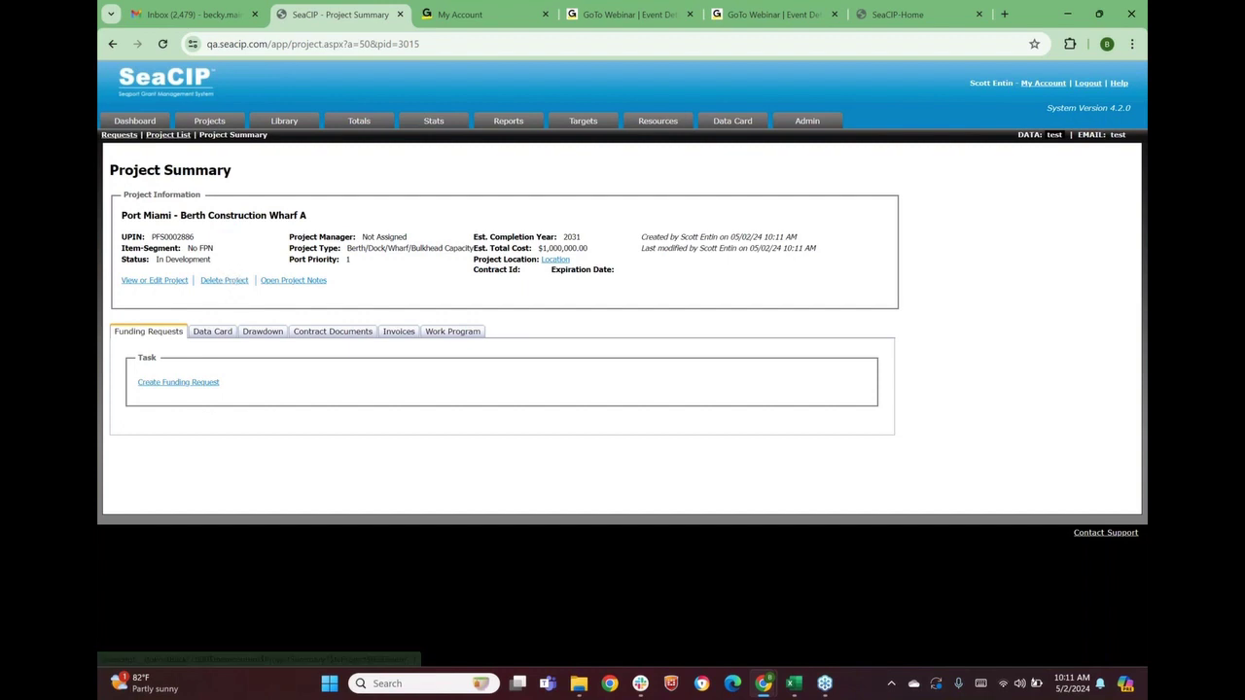
pyautogui.click(302, 282)
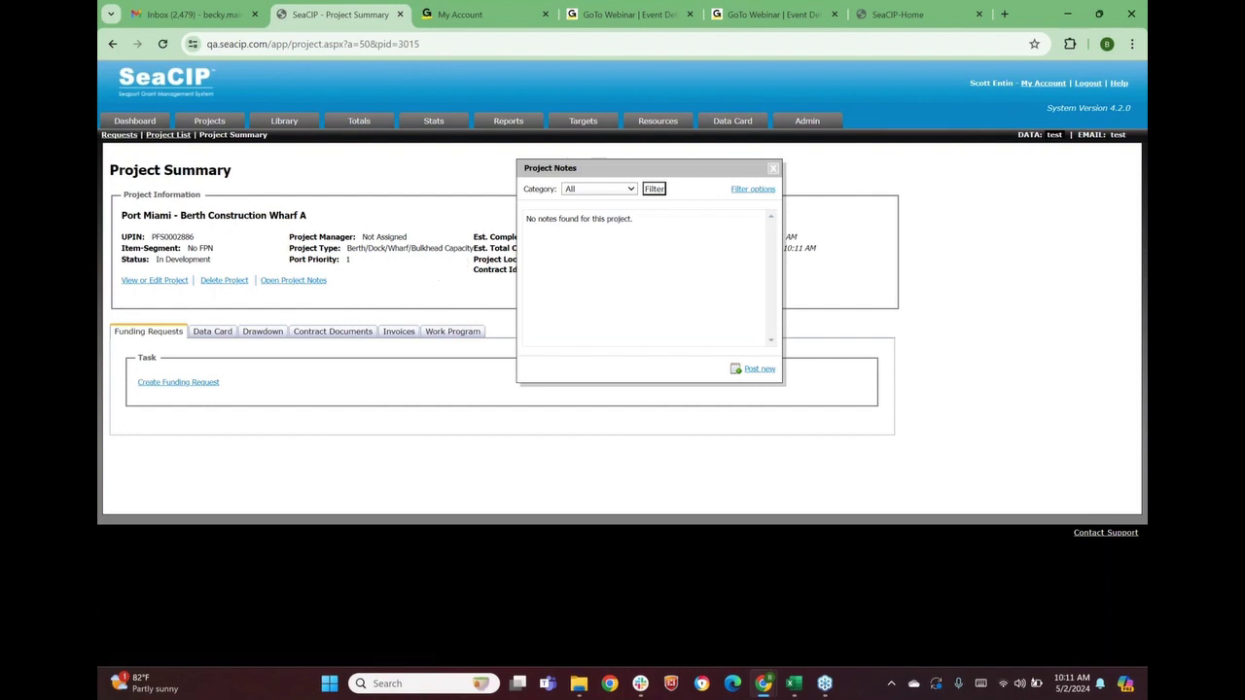
pyautogui.click(597, 190)
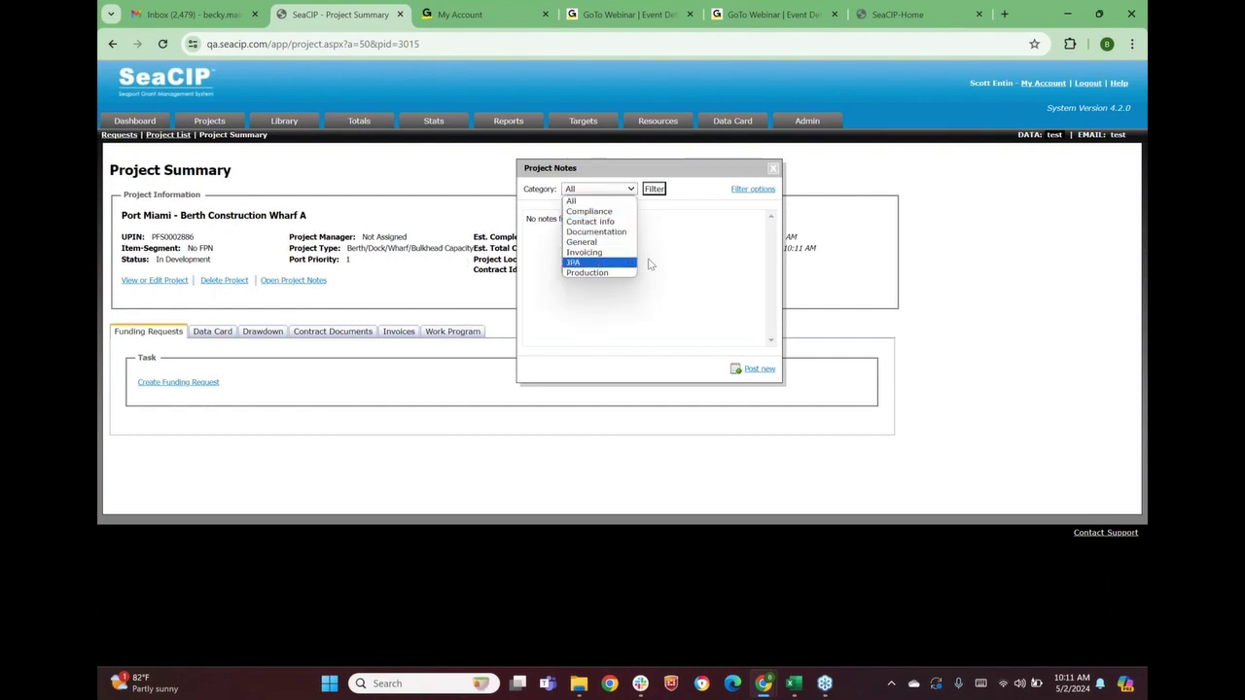
pyautogui.click(684, 255)
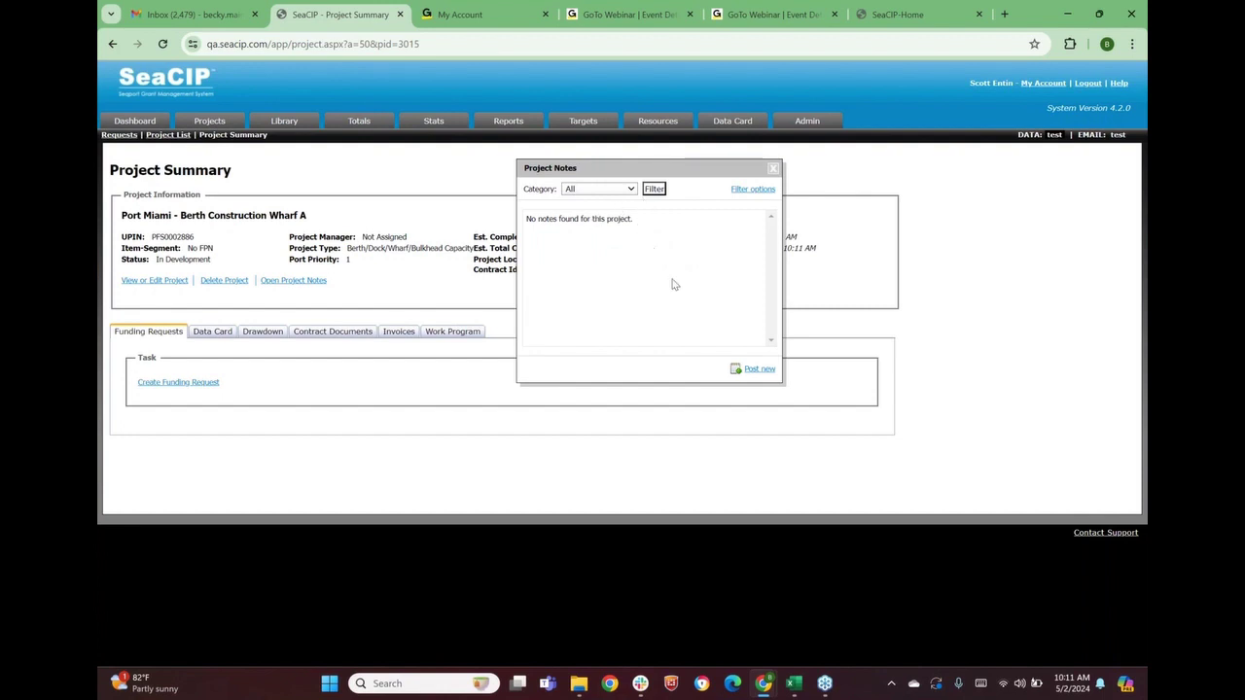
pyautogui.click(758, 370)
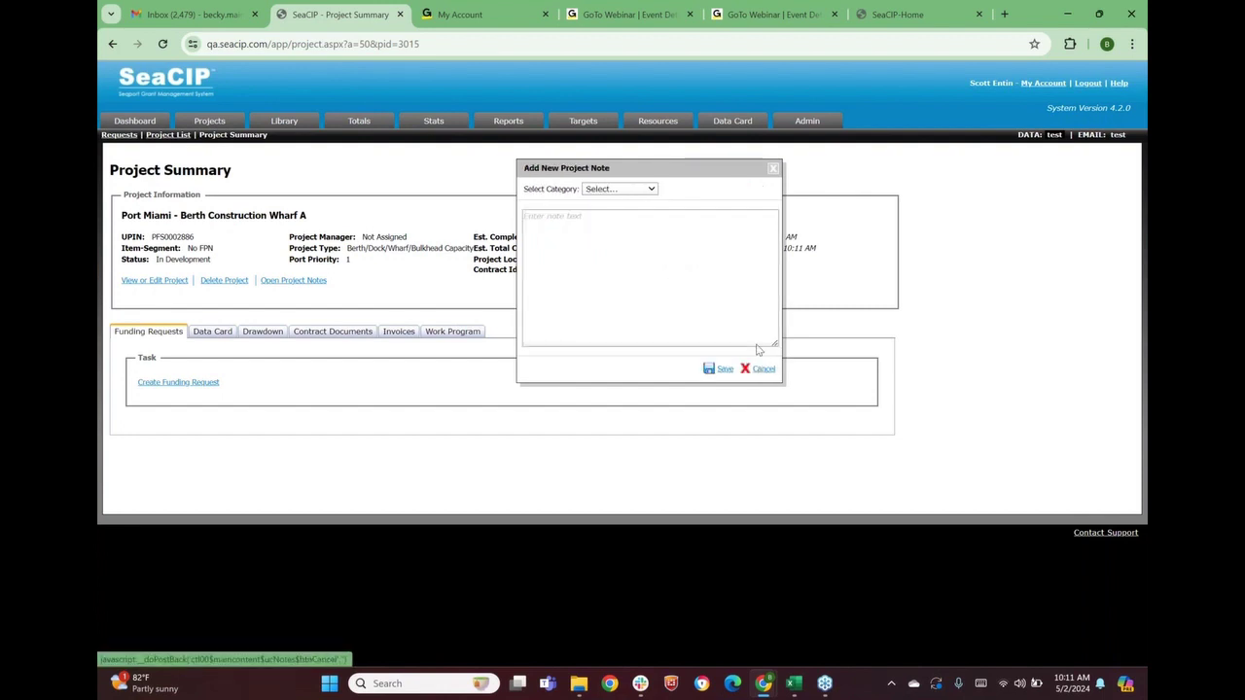
pyautogui.click(603, 190)
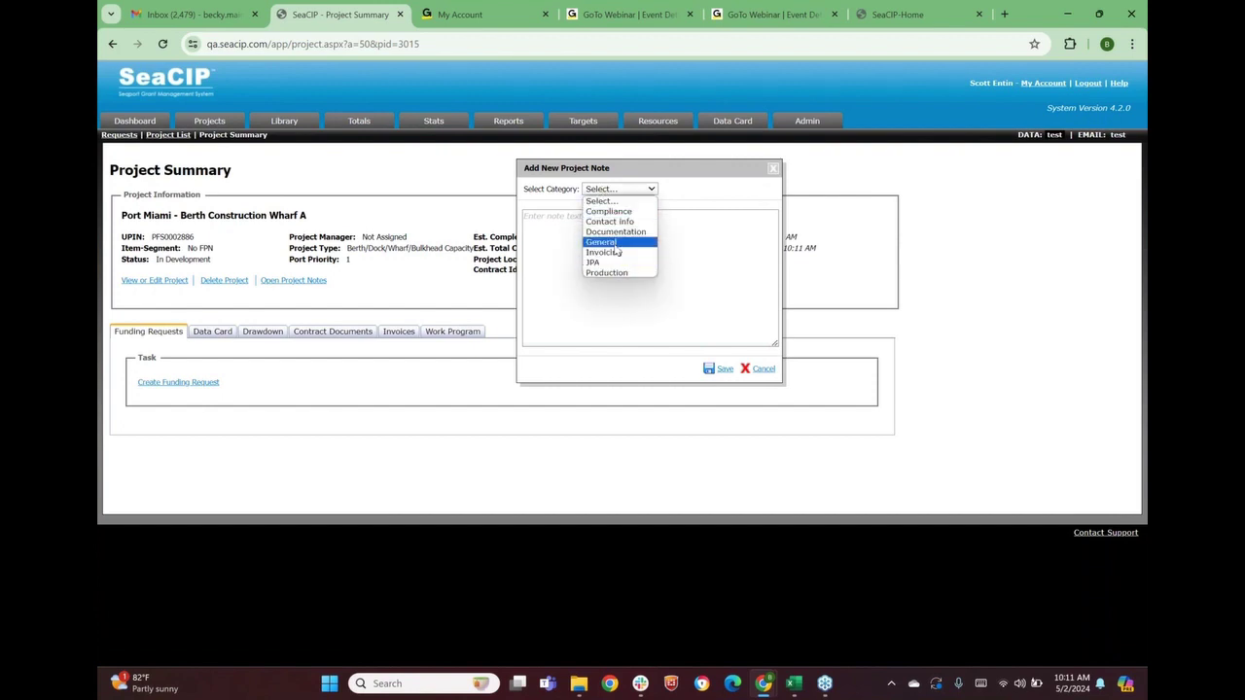
pyautogui.click(614, 245)
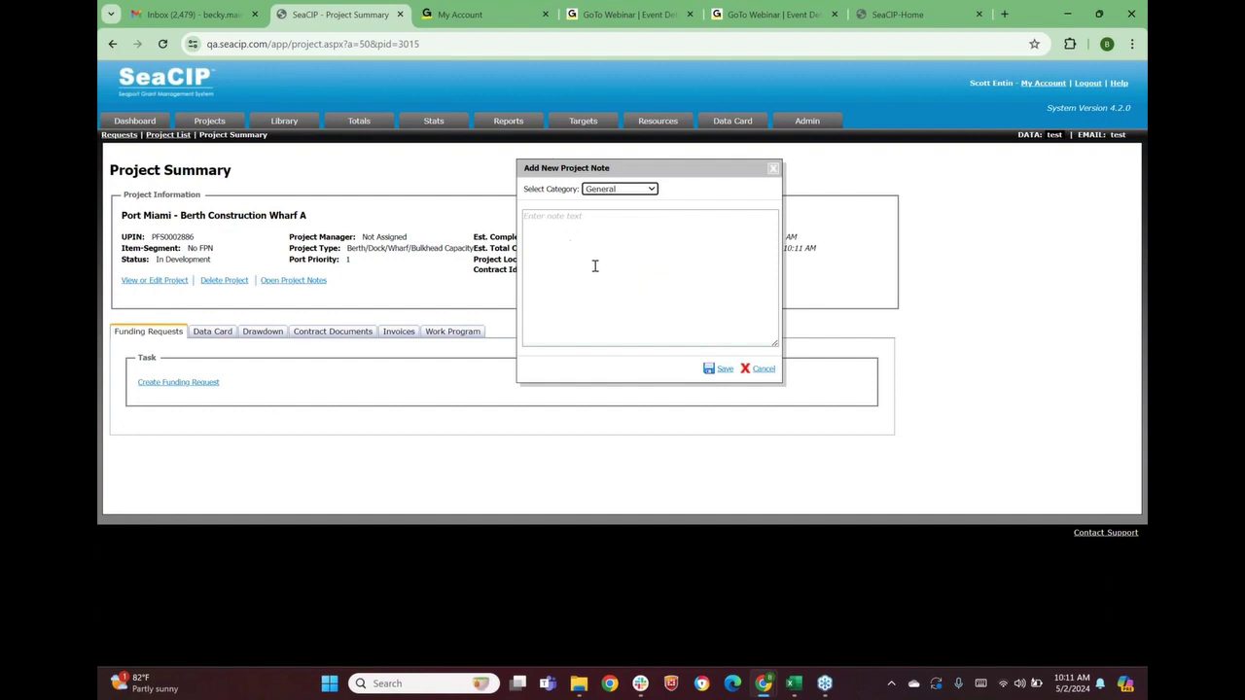
pyautogui.click(764, 371)
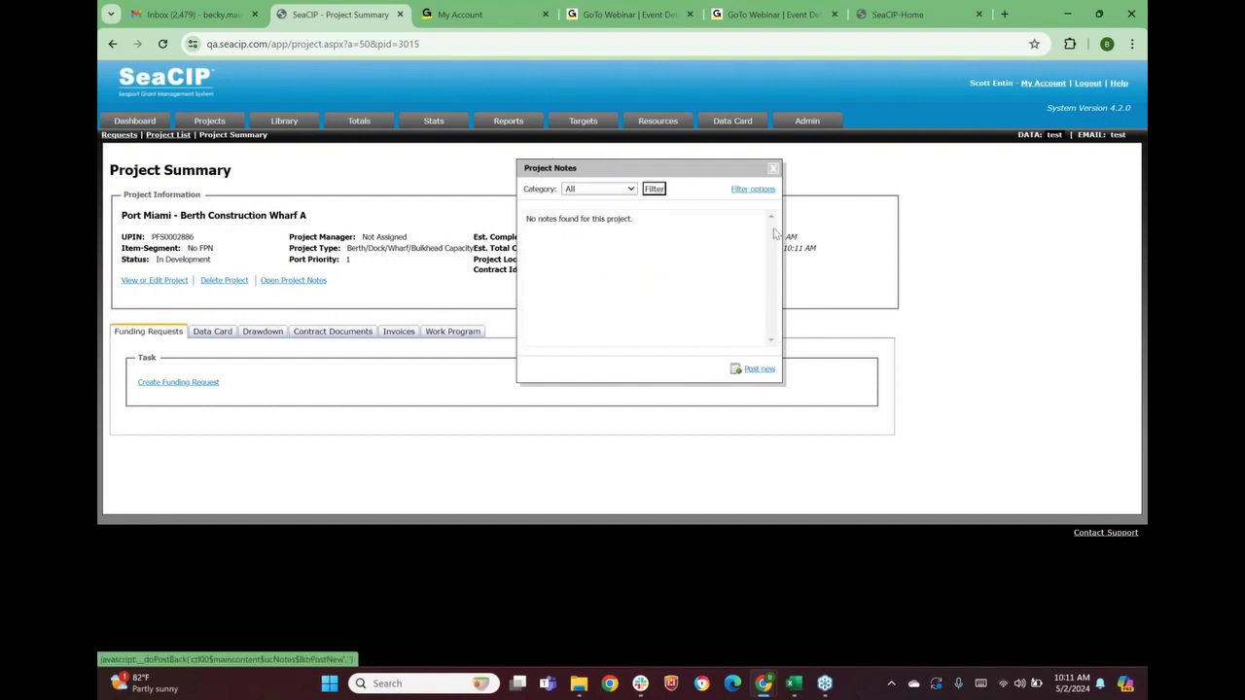
pyautogui.click(773, 170)
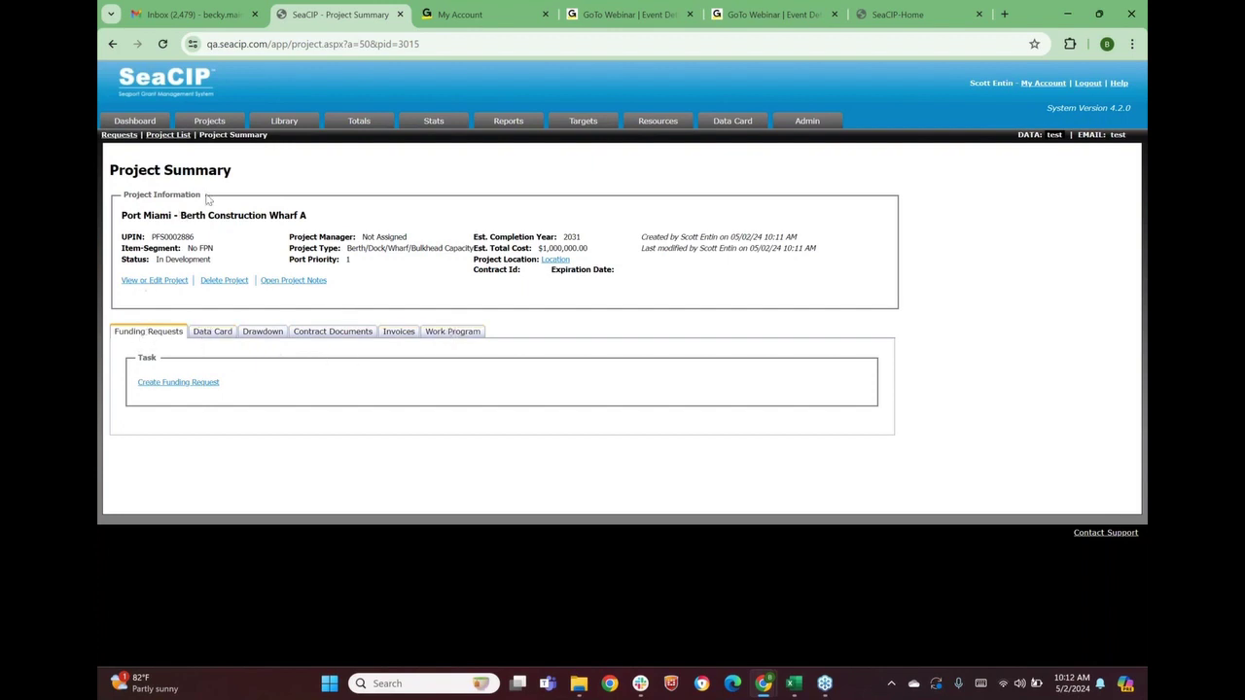
# Start a funding request with fund source FSTED Application - Multi-Agency Review and phase type 94 - Capital (Grant)
pyautogui.click(178, 384)
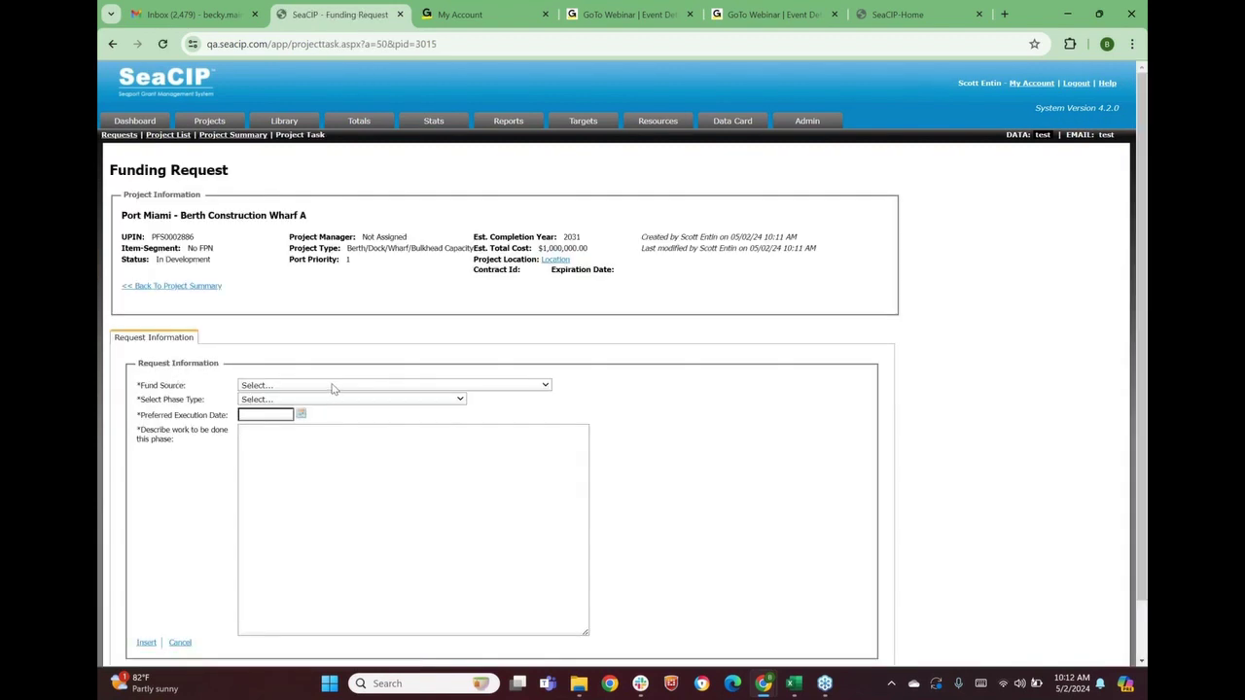
pyautogui.click(334, 386)
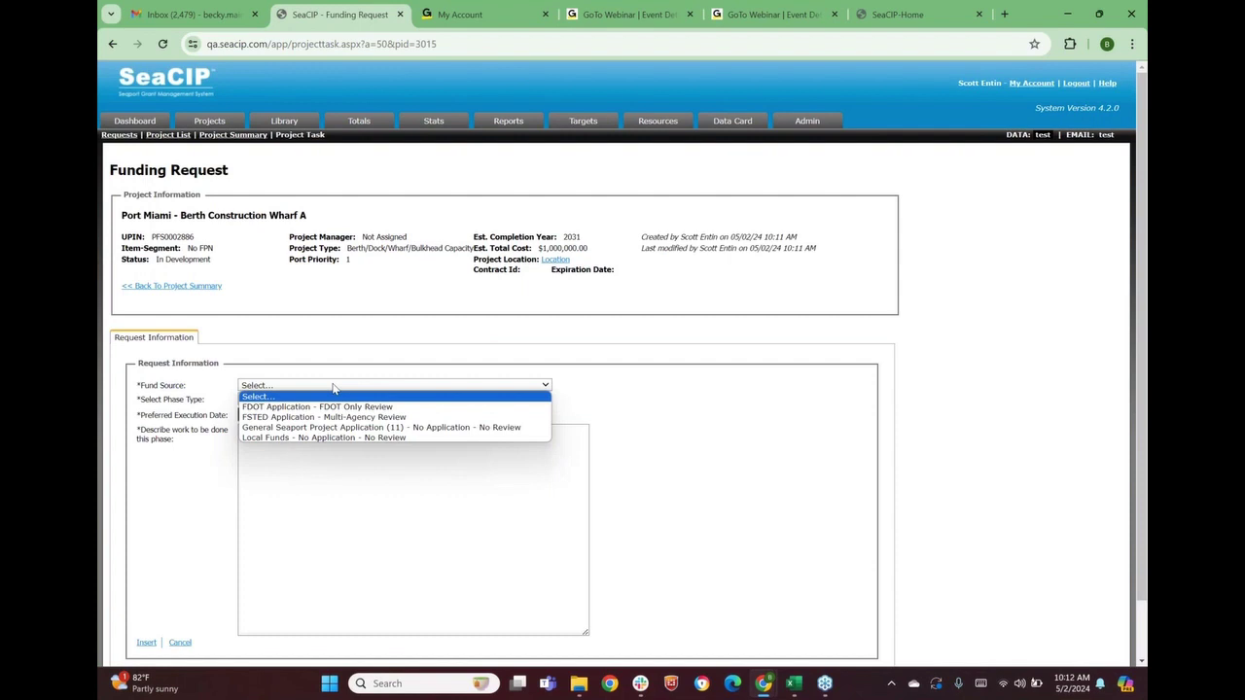
pyautogui.scroll(-1, 334, 388)
pyautogui.click(331, 323)
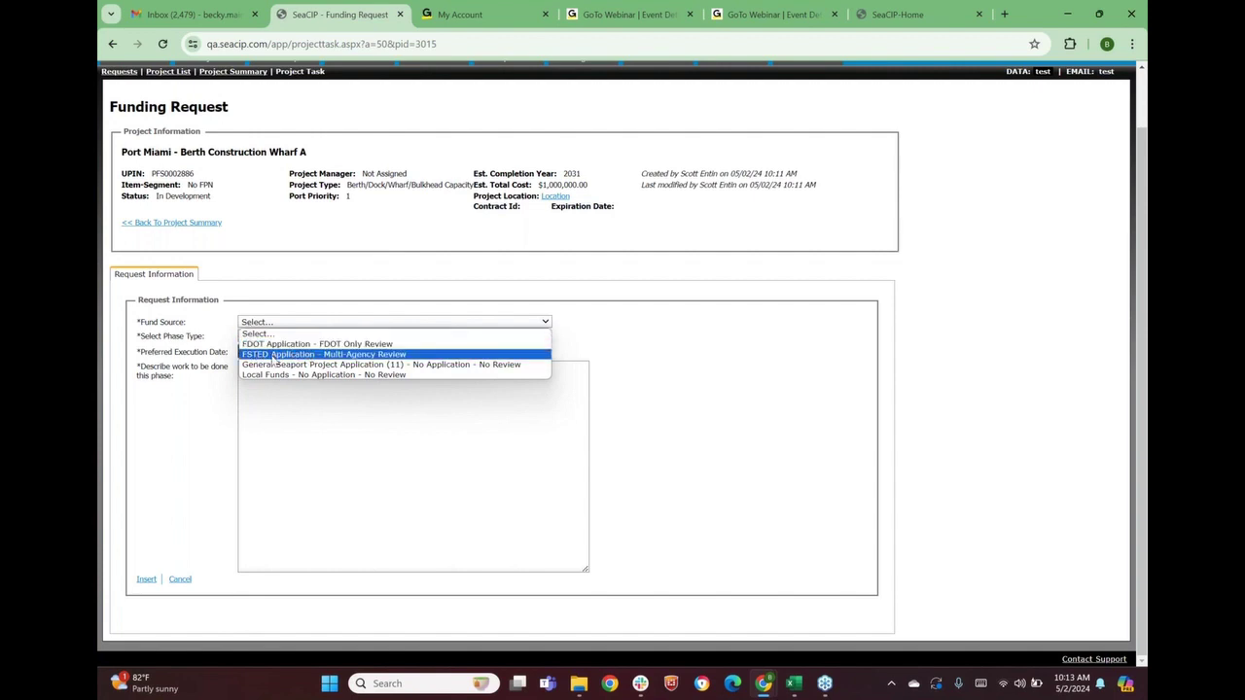
pyautogui.click(276, 355)
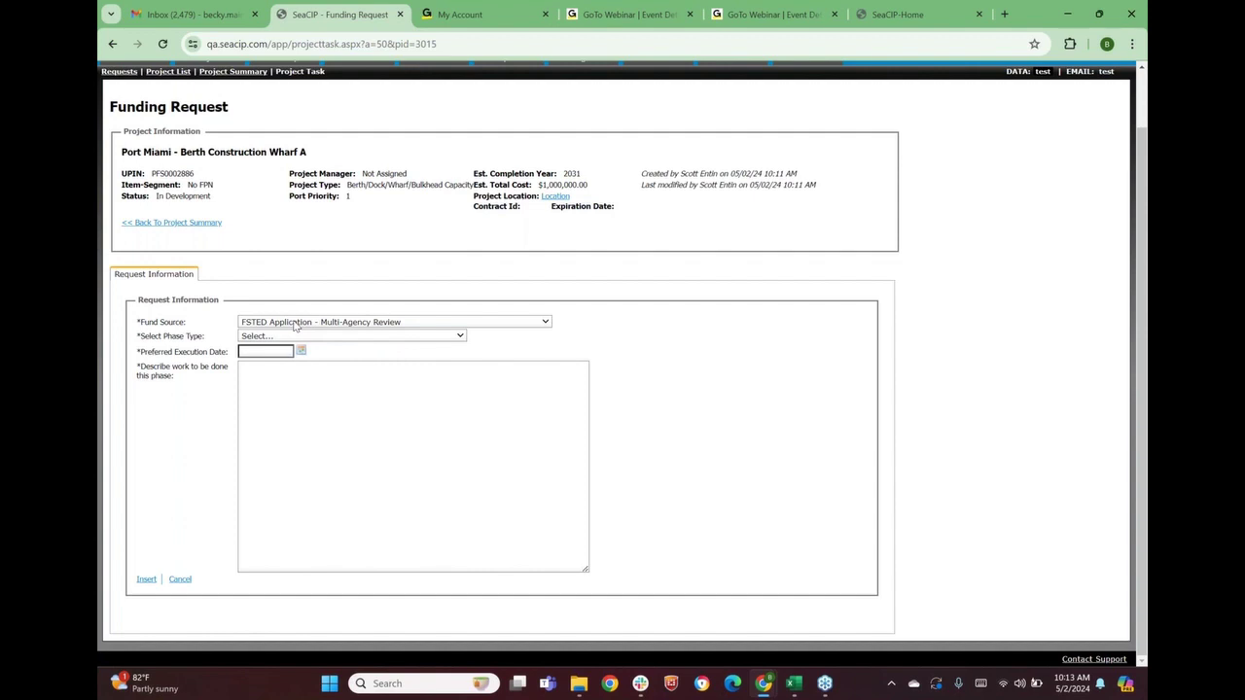
pyautogui.click(297, 326)
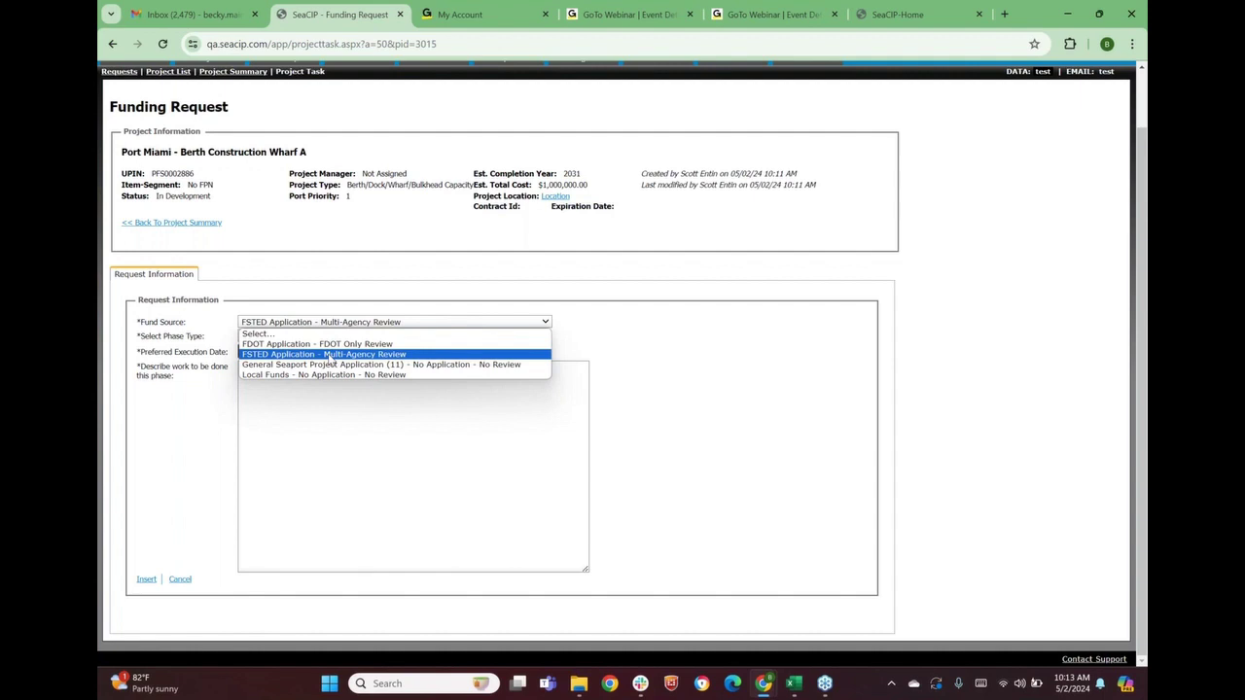
pyautogui.click(330, 358)
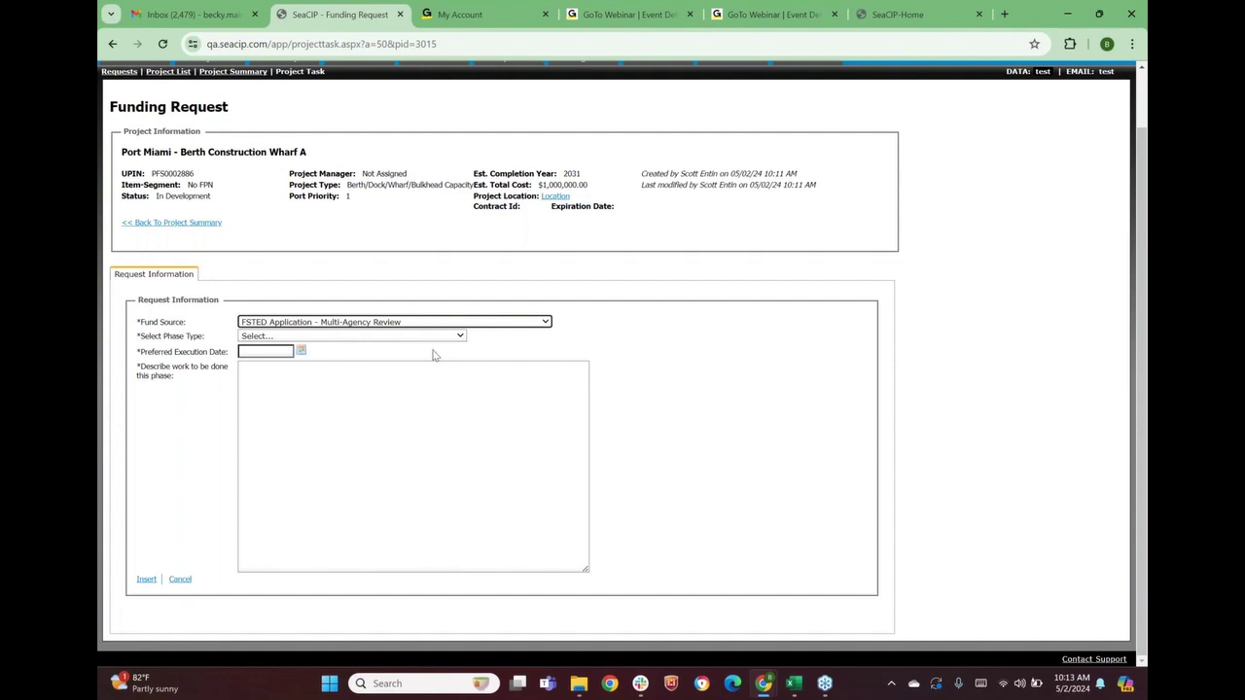
pyautogui.click(311, 336)
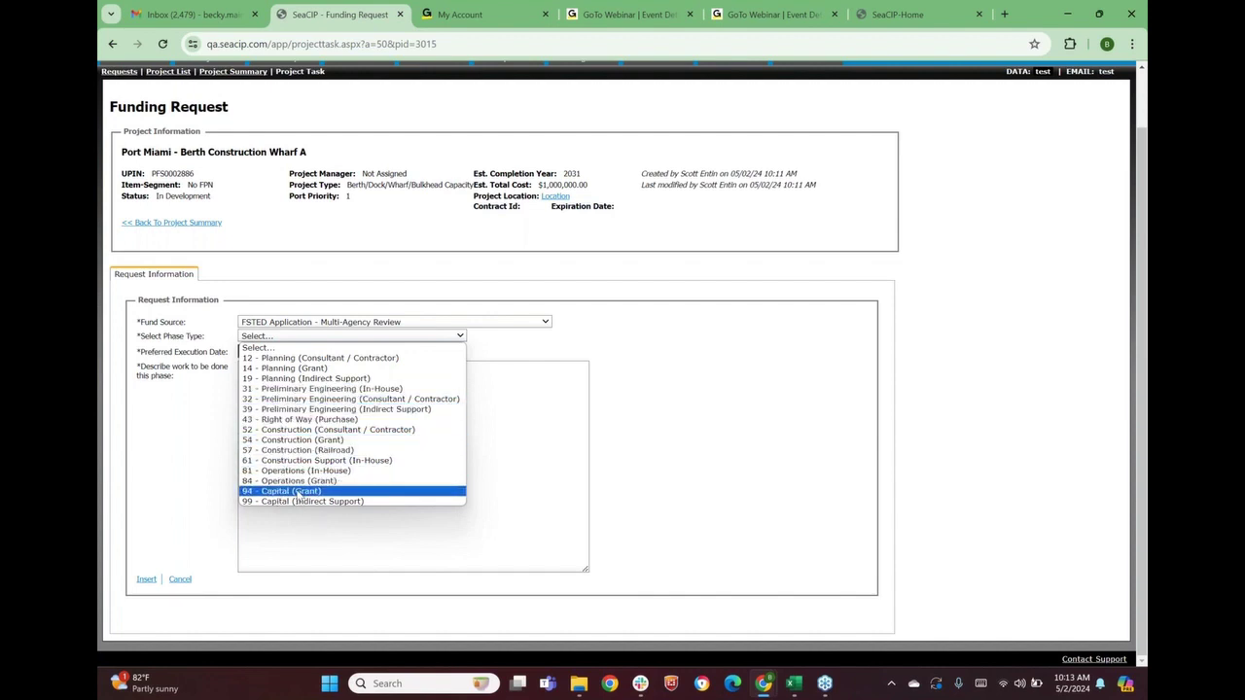
pyautogui.click(297, 492)
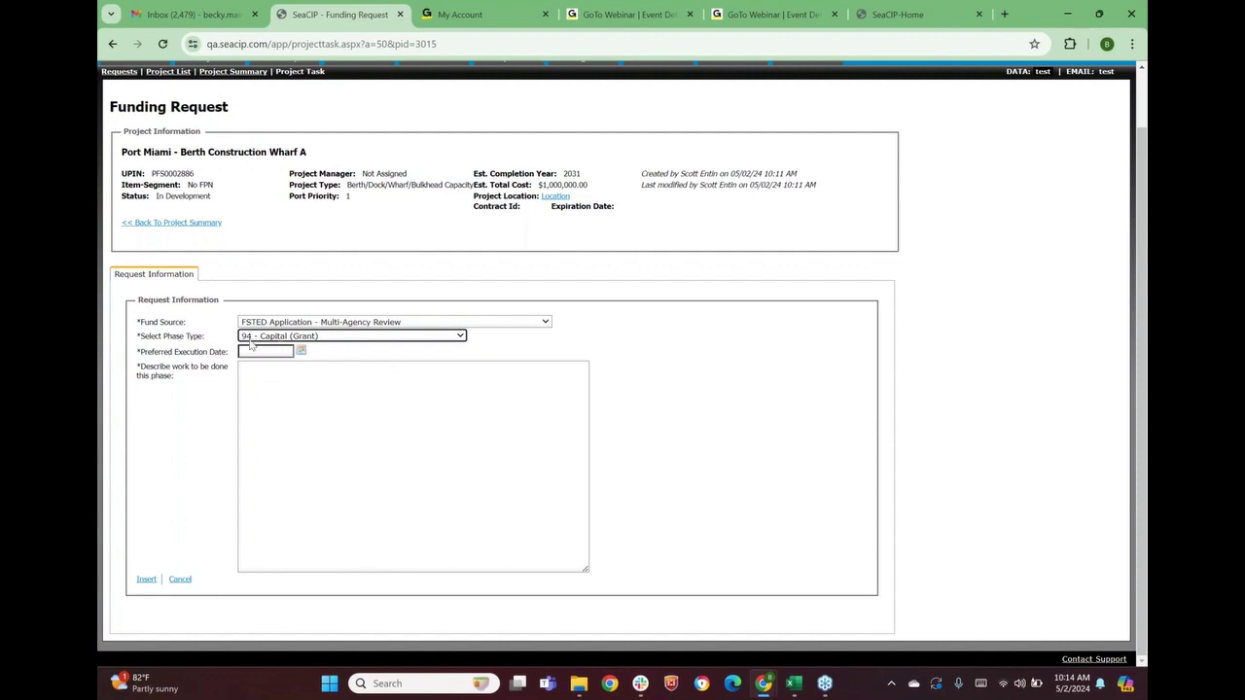
# Pick January 1, 2026 as the preferred execution date in the calendar
pyautogui.click(302, 353)
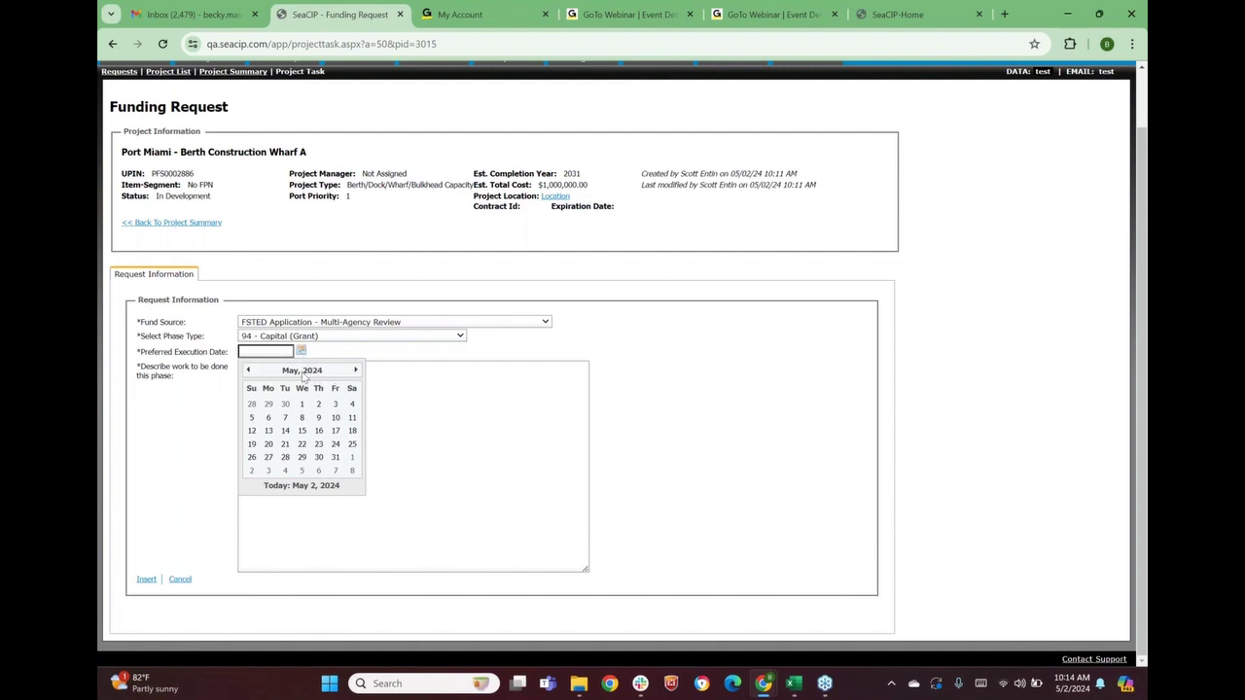
pyautogui.click(302, 372)
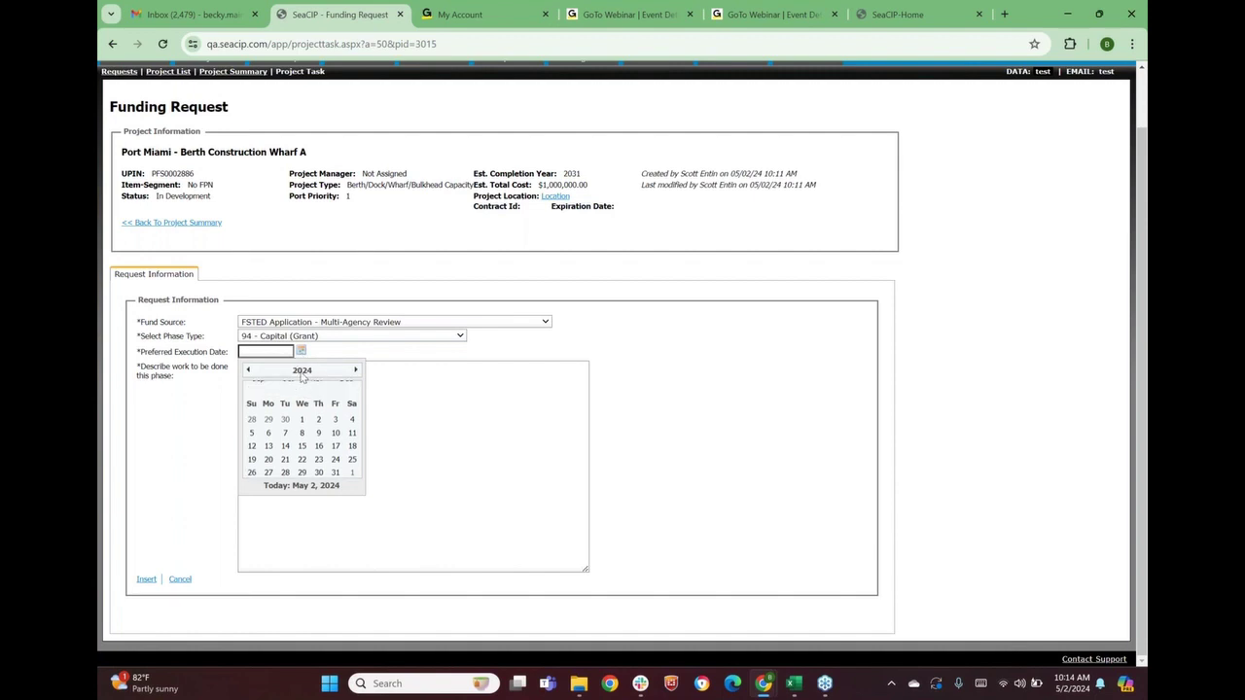
pyautogui.click(355, 370)
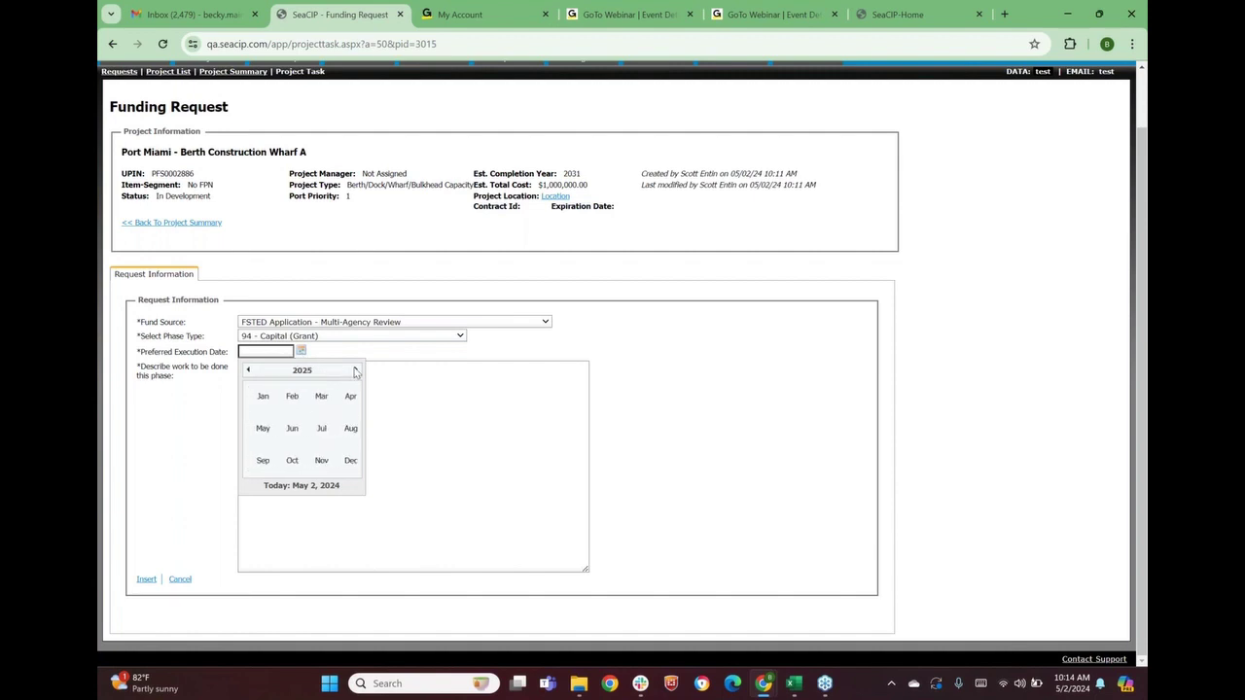
pyautogui.click(356, 370)
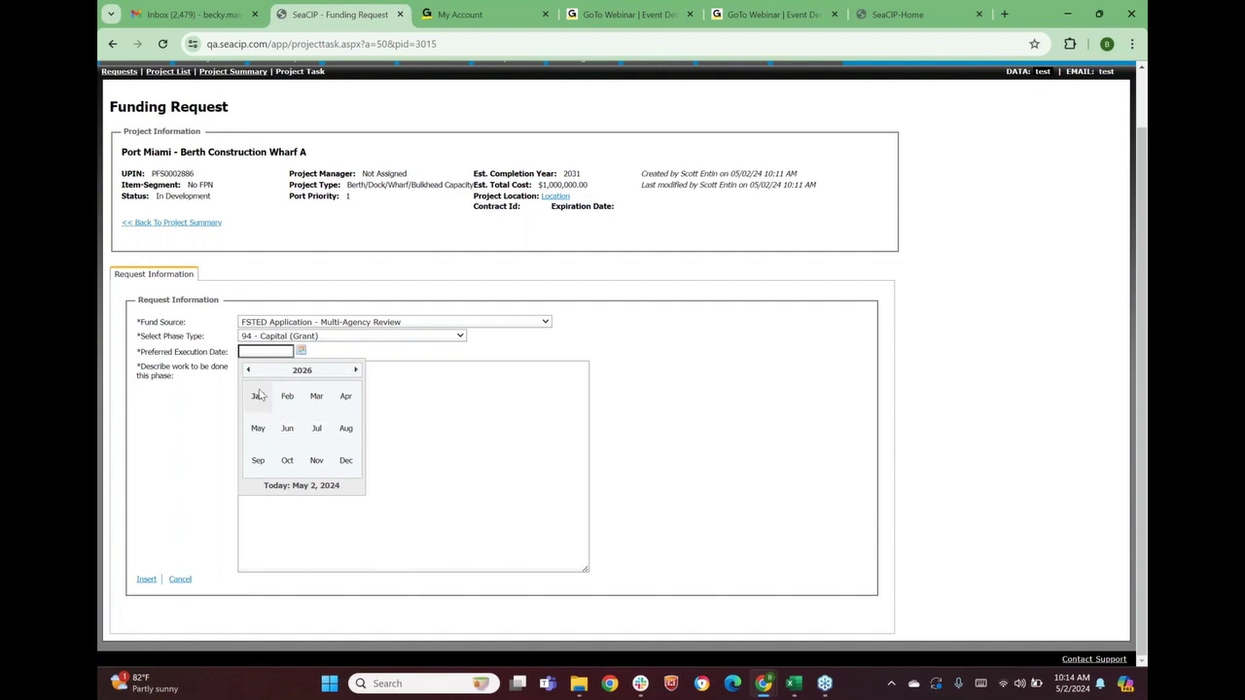
pyautogui.click(259, 397)
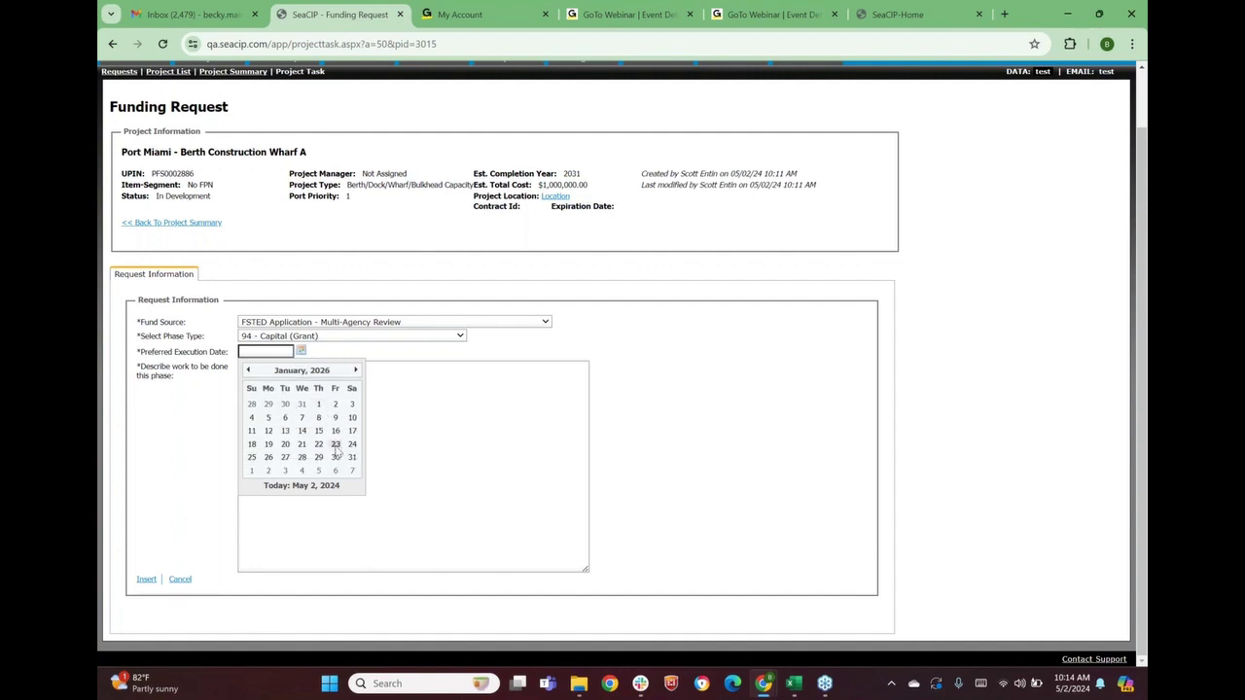
pyautogui.click(320, 403)
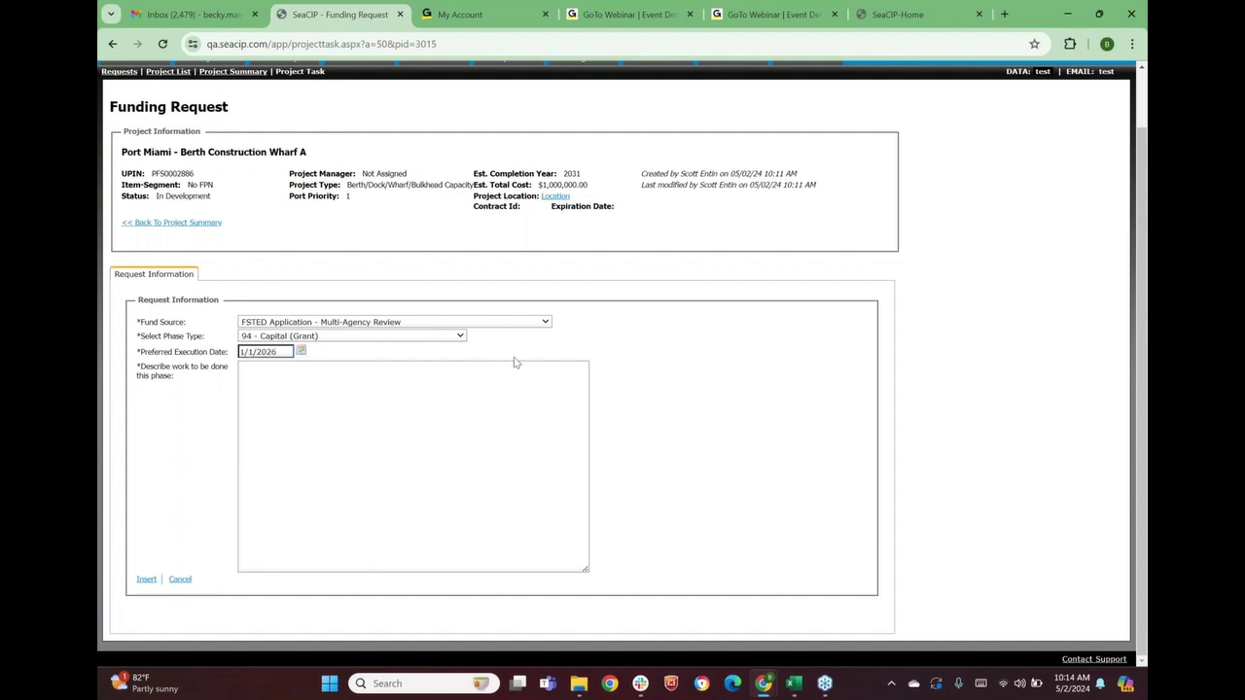
pyautogui.click(300, 391)
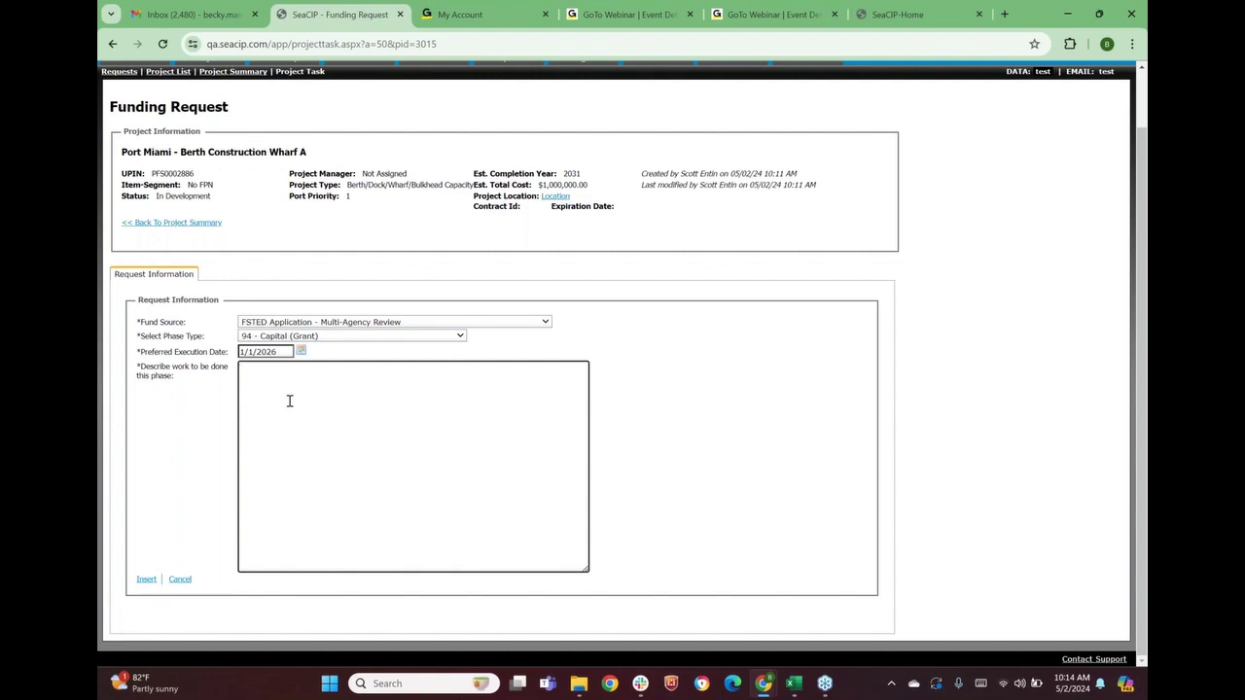
# Describe the work as 'Design of construction for new berth' and insert the request
pyautogui.write('Design of construction for new berth')
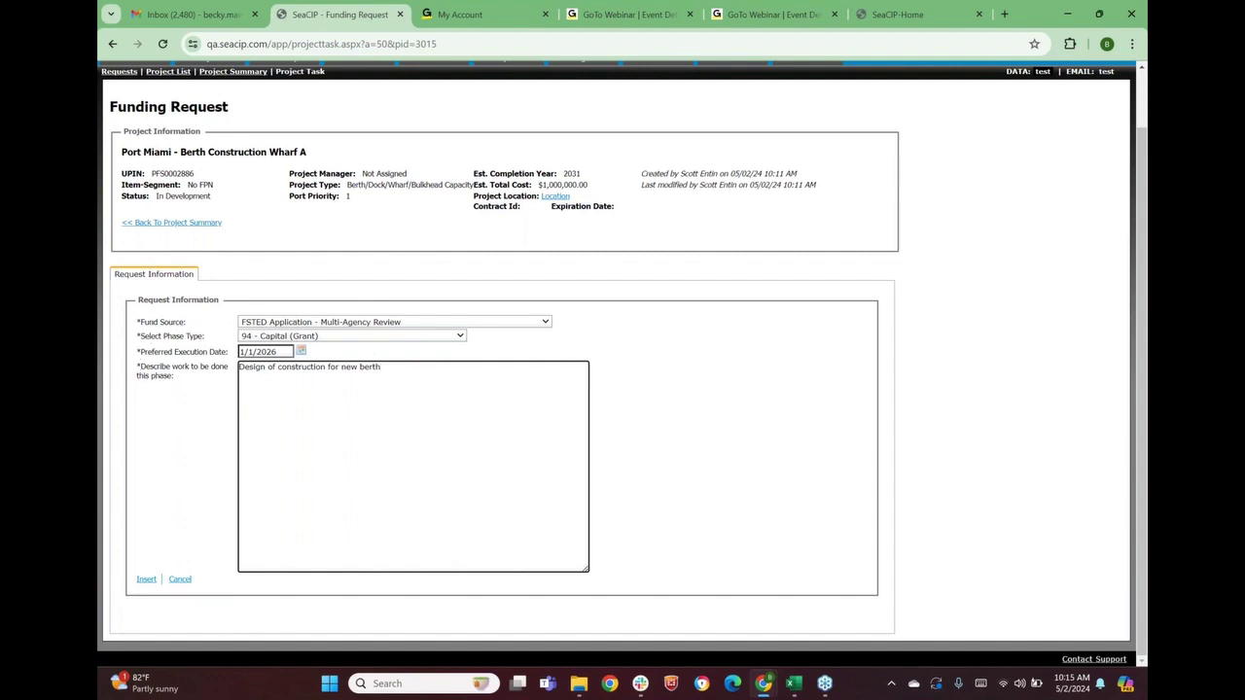
pyautogui.click(141, 367)
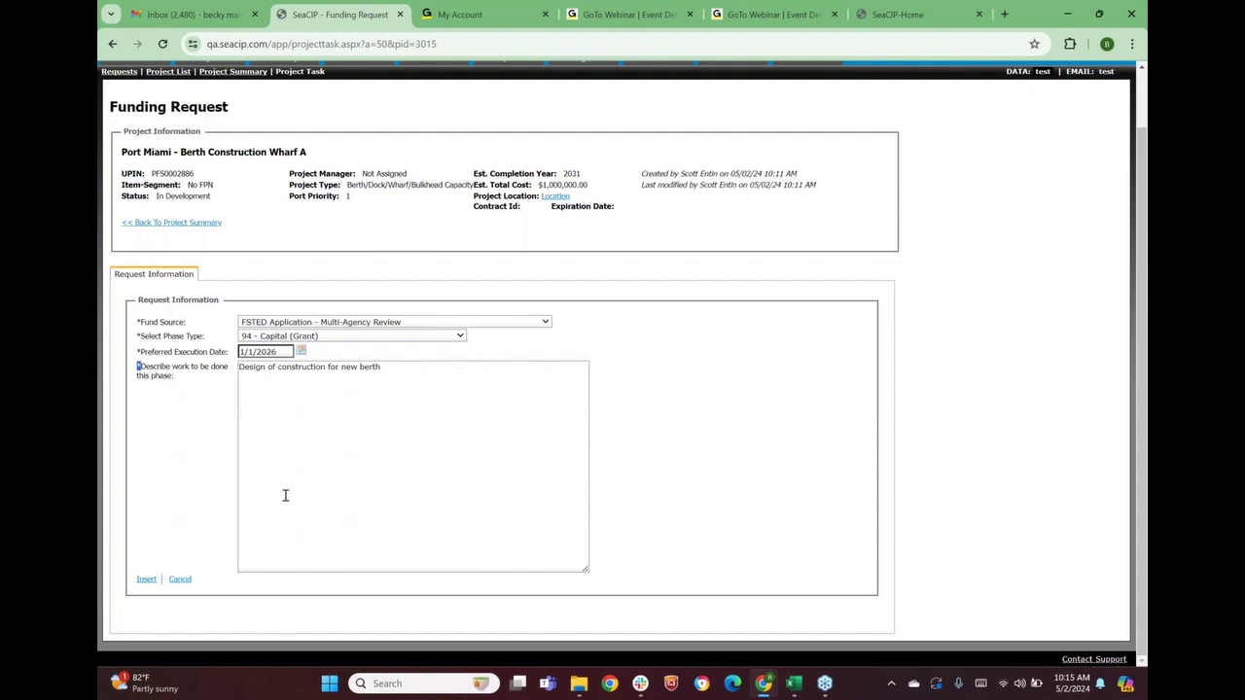
pyautogui.click(145, 581)
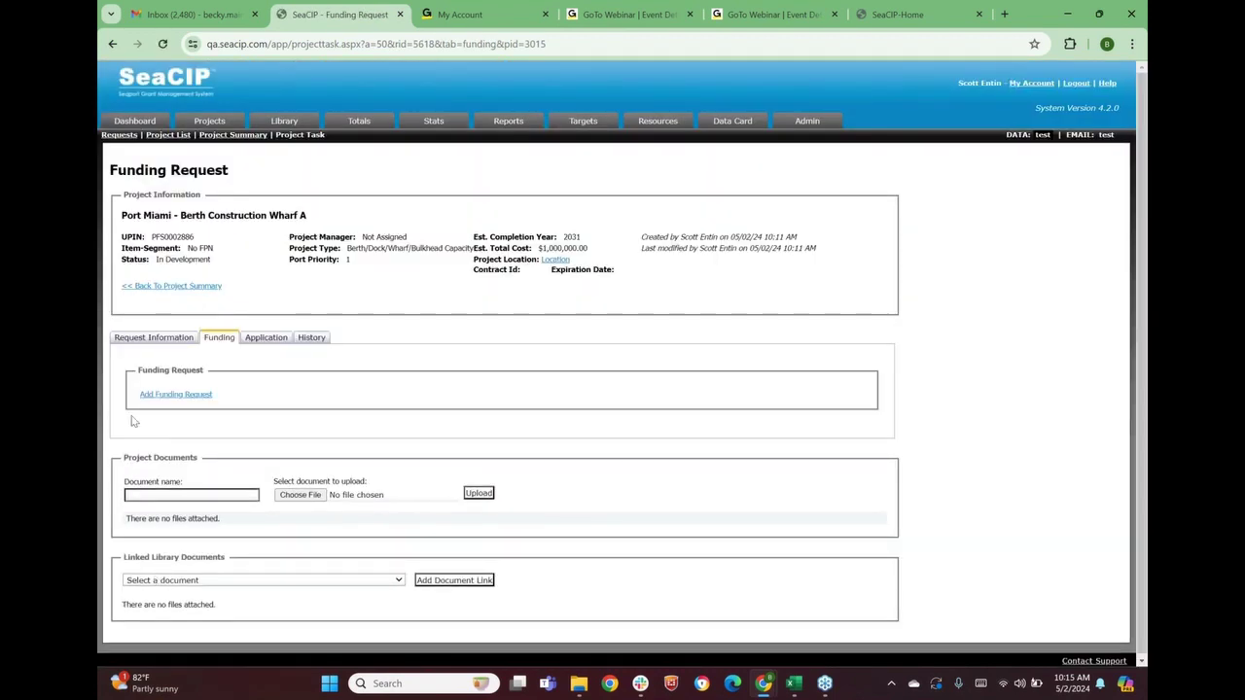
pyautogui.click(155, 339)
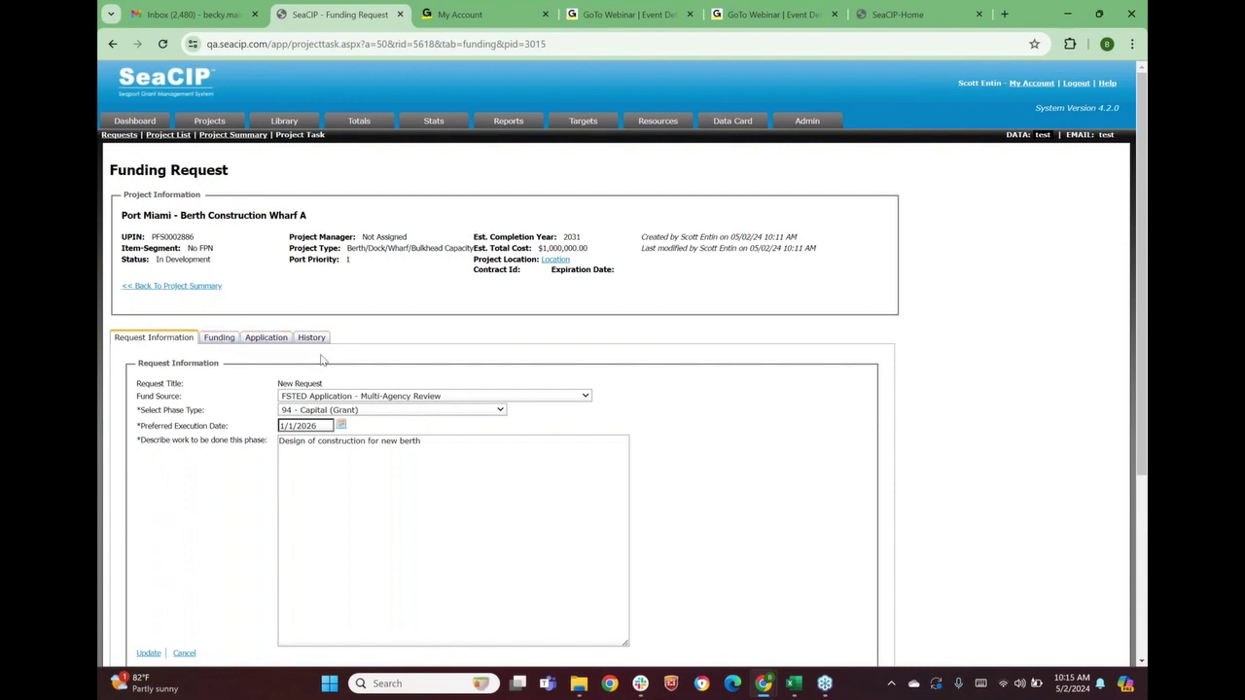
pyautogui.scroll(-1, 324, 362)
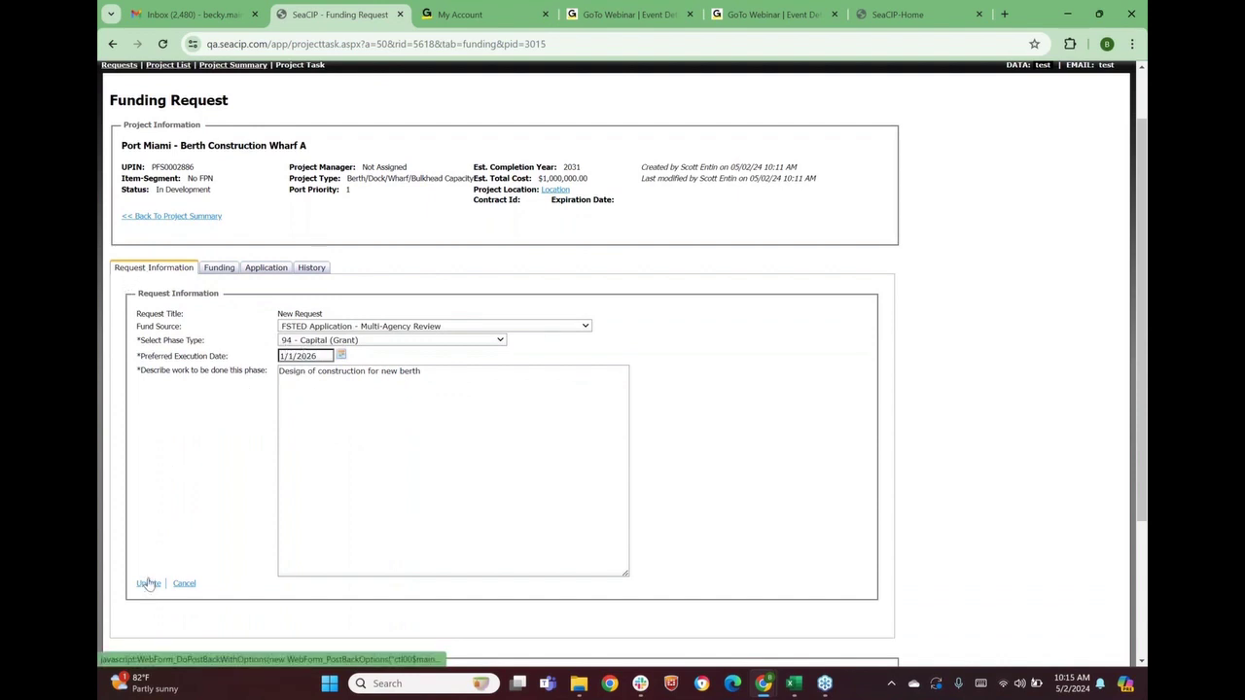
pyautogui.click(218, 272)
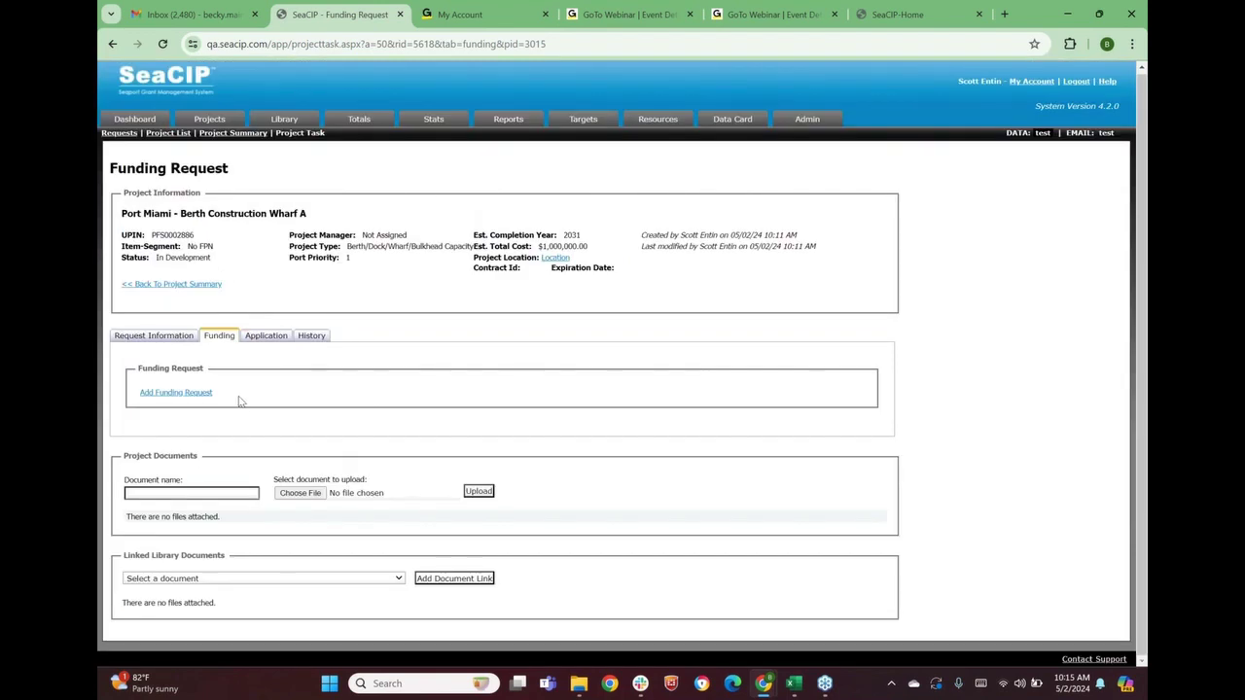
# Add a funding entry for fiscal year 2025/2026 with federal $0 and state $900,000
pyautogui.click(172, 397)
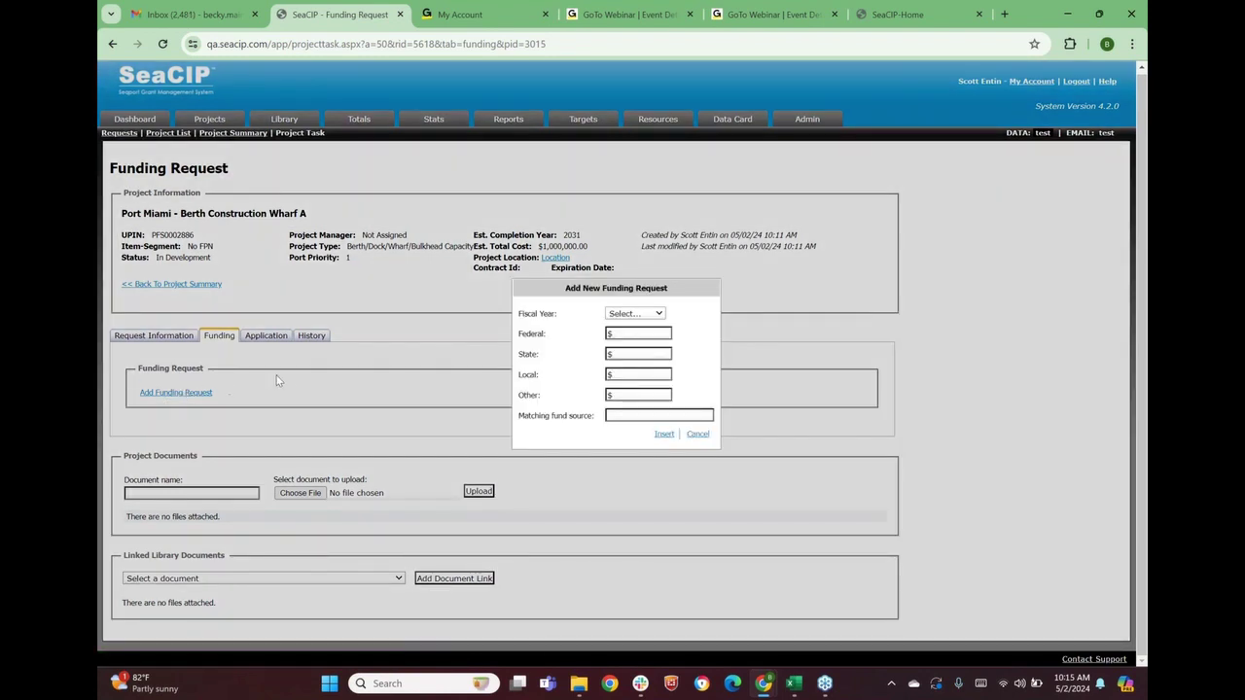
pyautogui.click(624, 315)
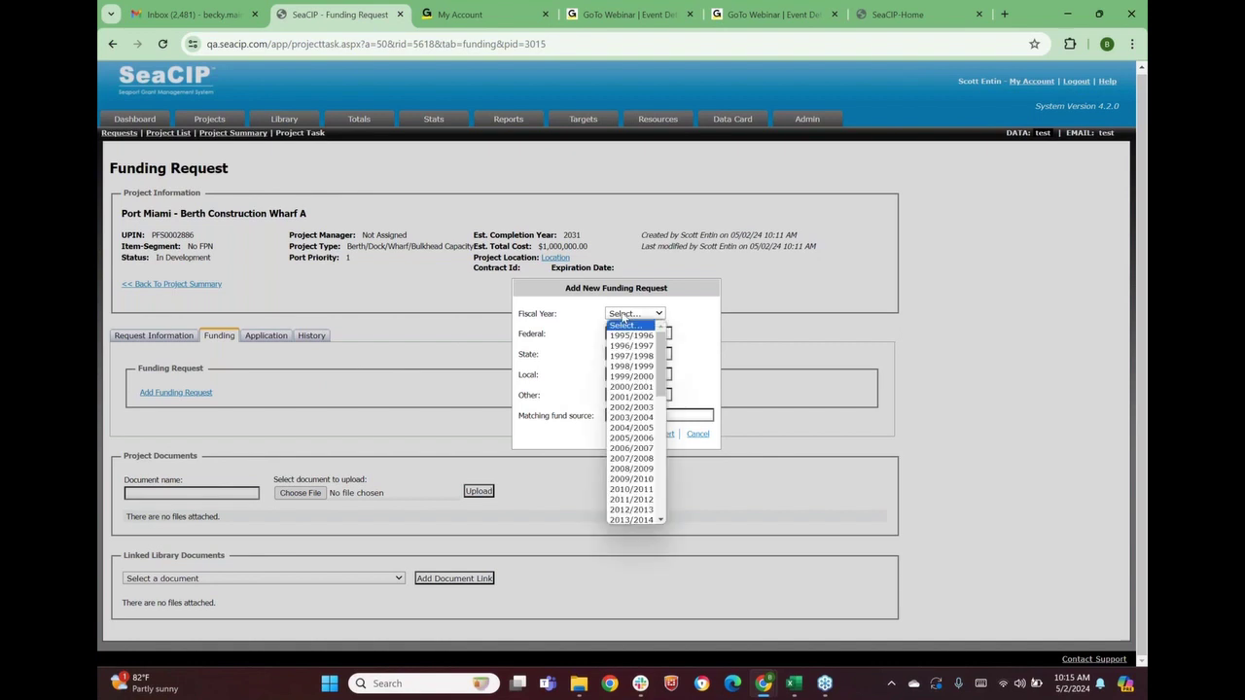
pyautogui.scroll(-6, 638, 389)
pyautogui.scroll(-5, 637, 389)
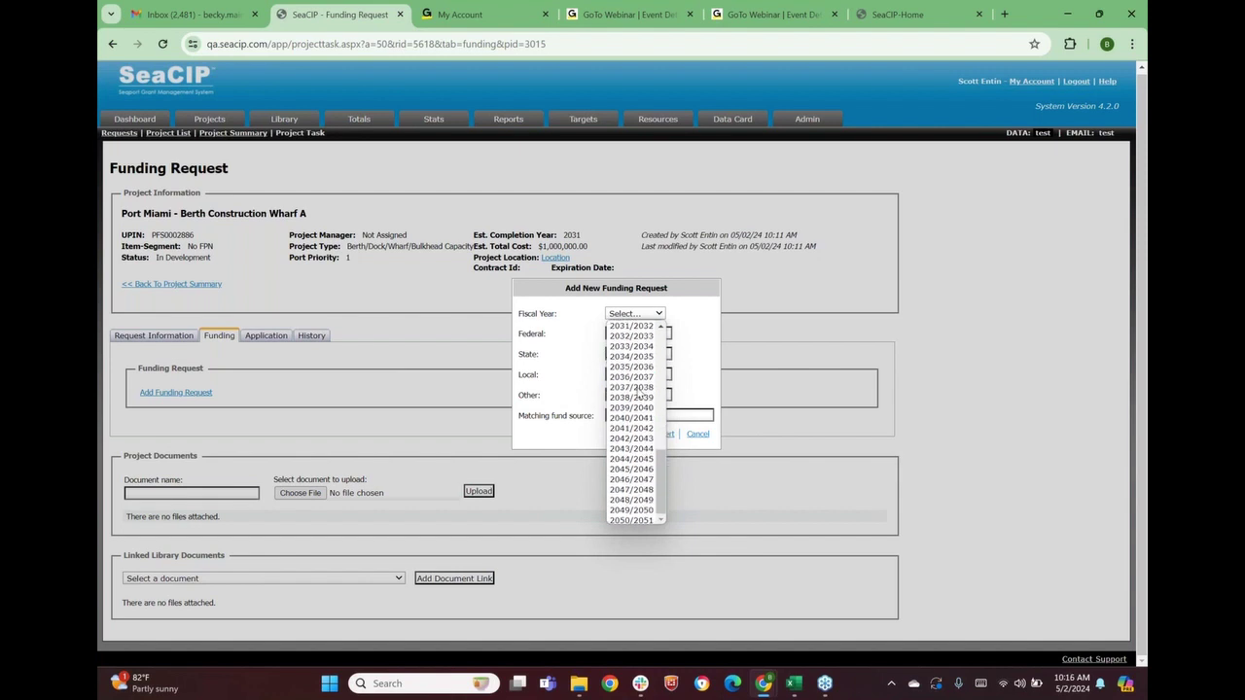
pyautogui.scroll(2, 660, 465)
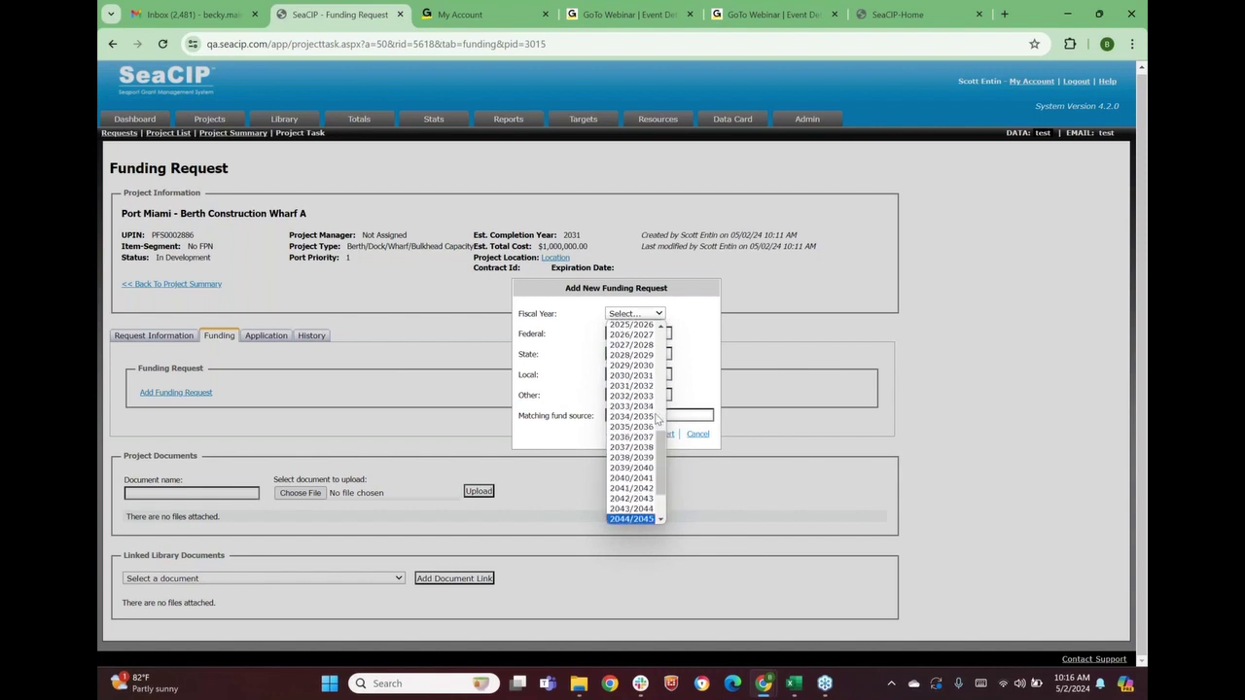
pyautogui.click(630, 325)
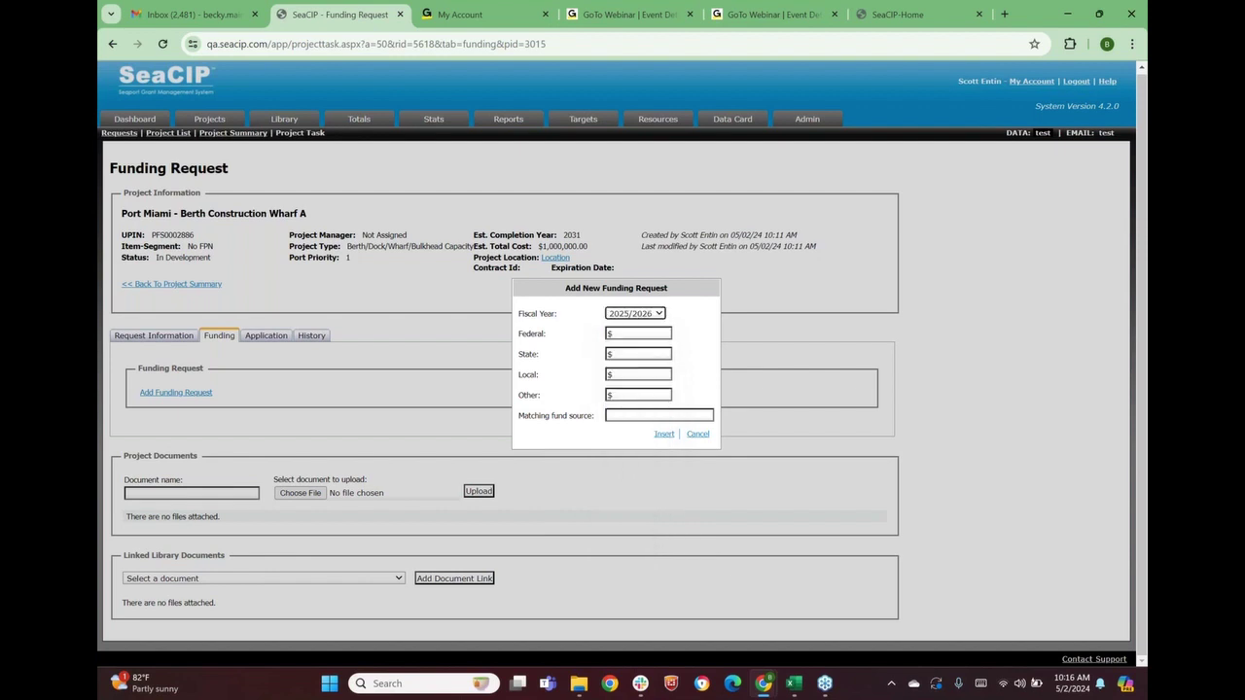
pyautogui.click(627, 337)
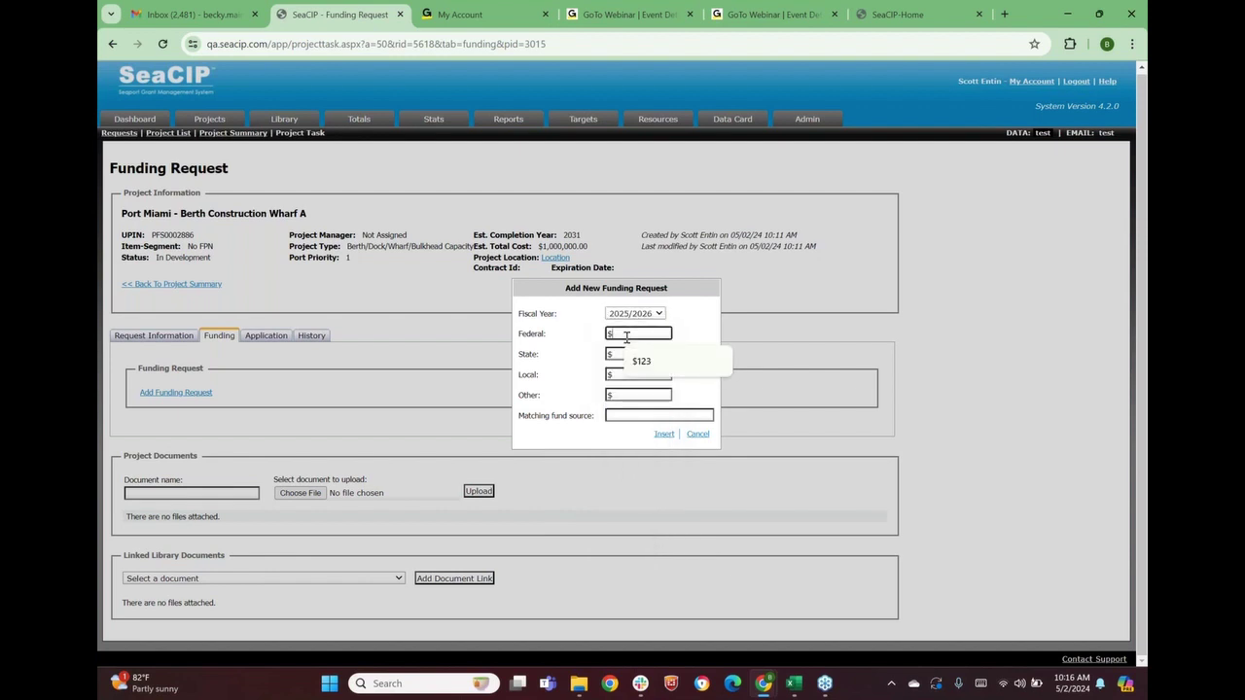
pyautogui.write('0')
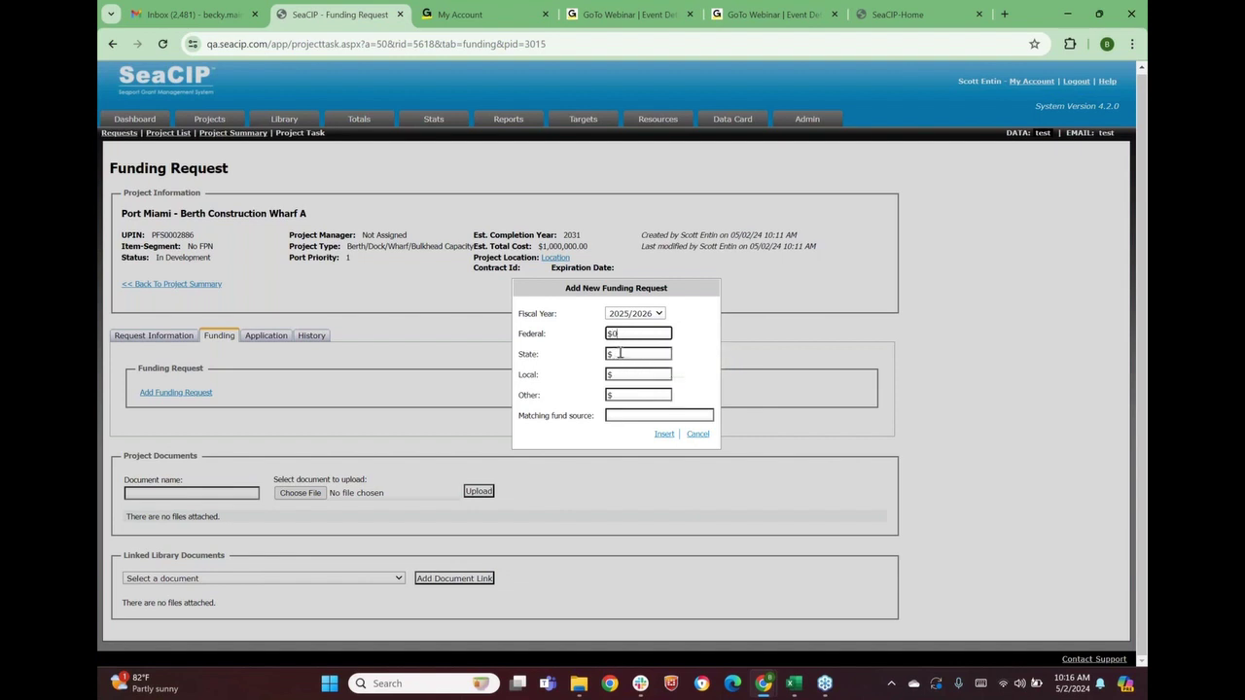
pyautogui.click(621, 354)
pyautogui.write('90,000')
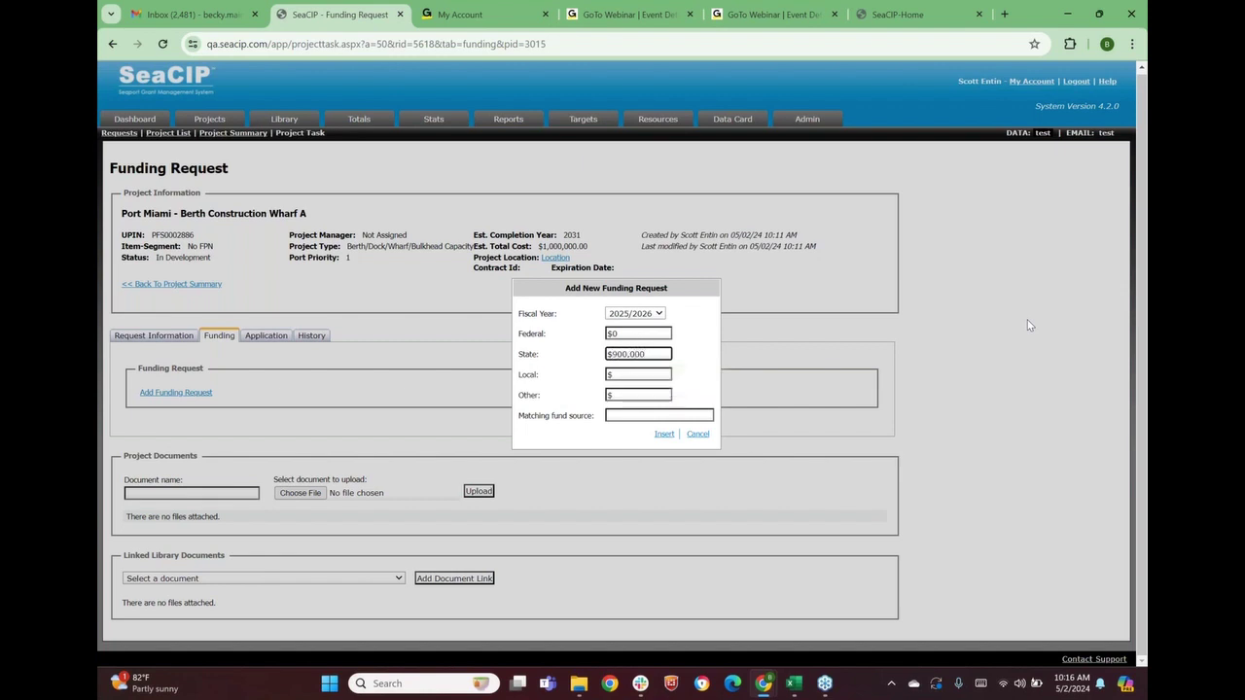
# Enter local $100,000, other $0 and matching source 'port revenue', then add the entry
pyautogui.click(623, 374)
pyautogui.write('1000')
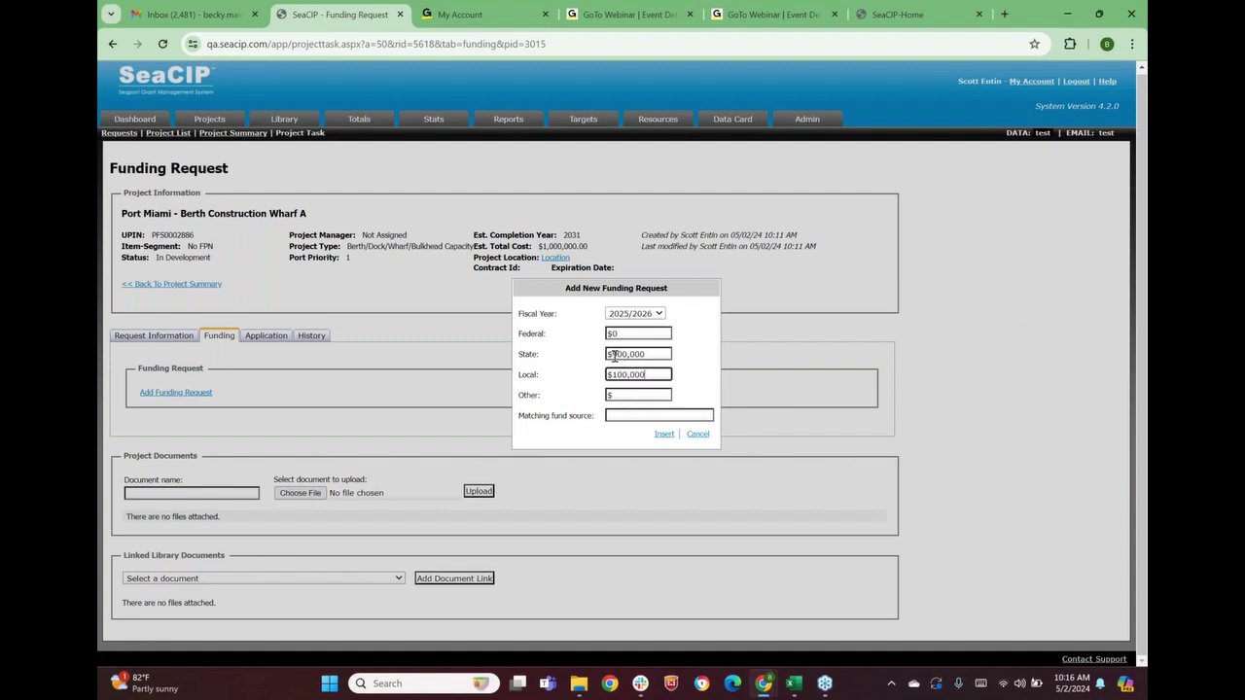
pyautogui.click(630, 393)
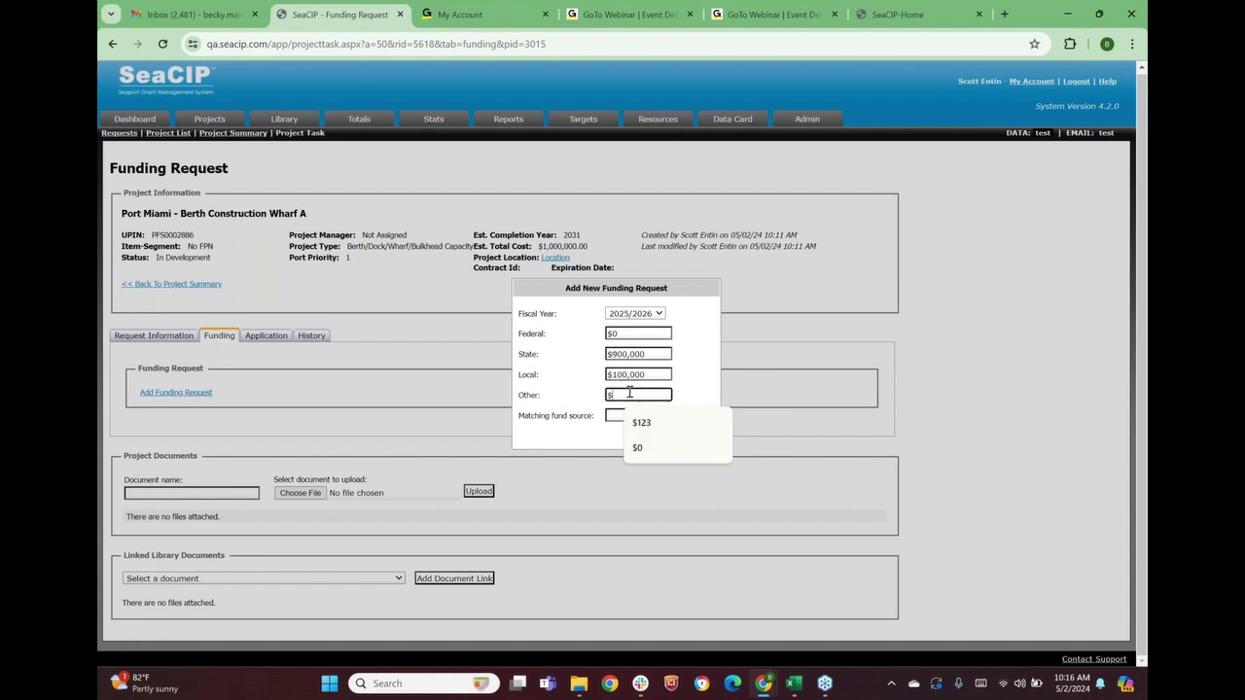
pyautogui.write('0')
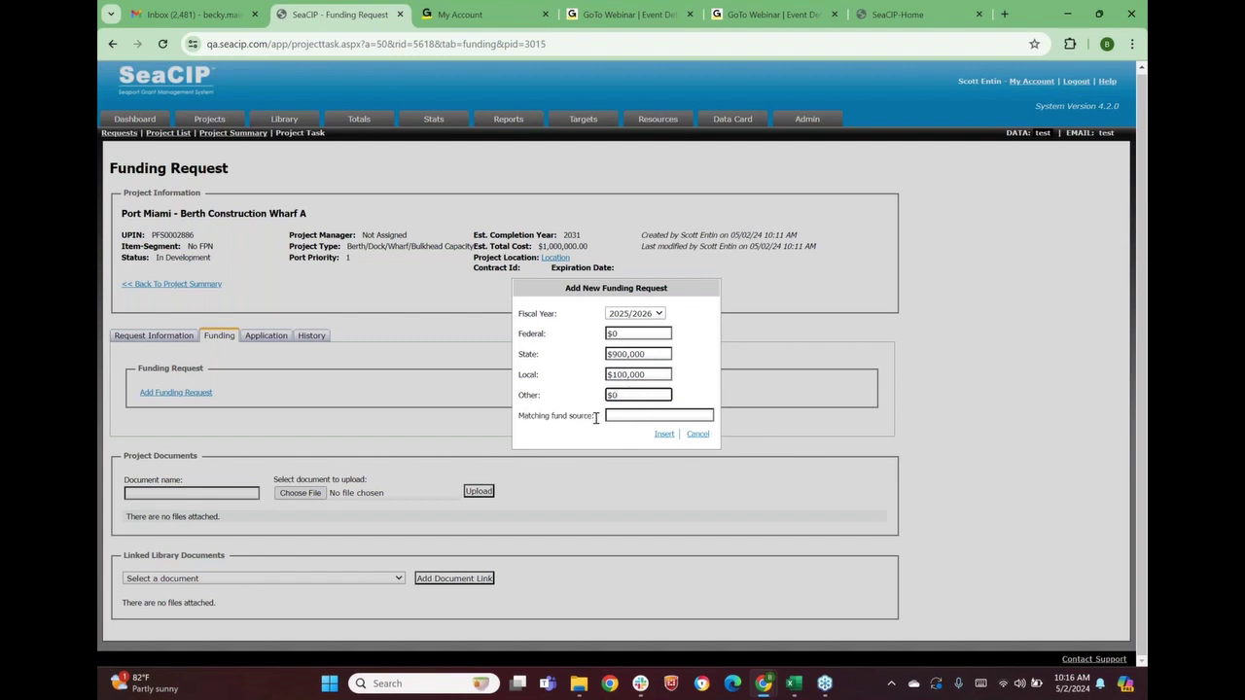
pyautogui.click(618, 415)
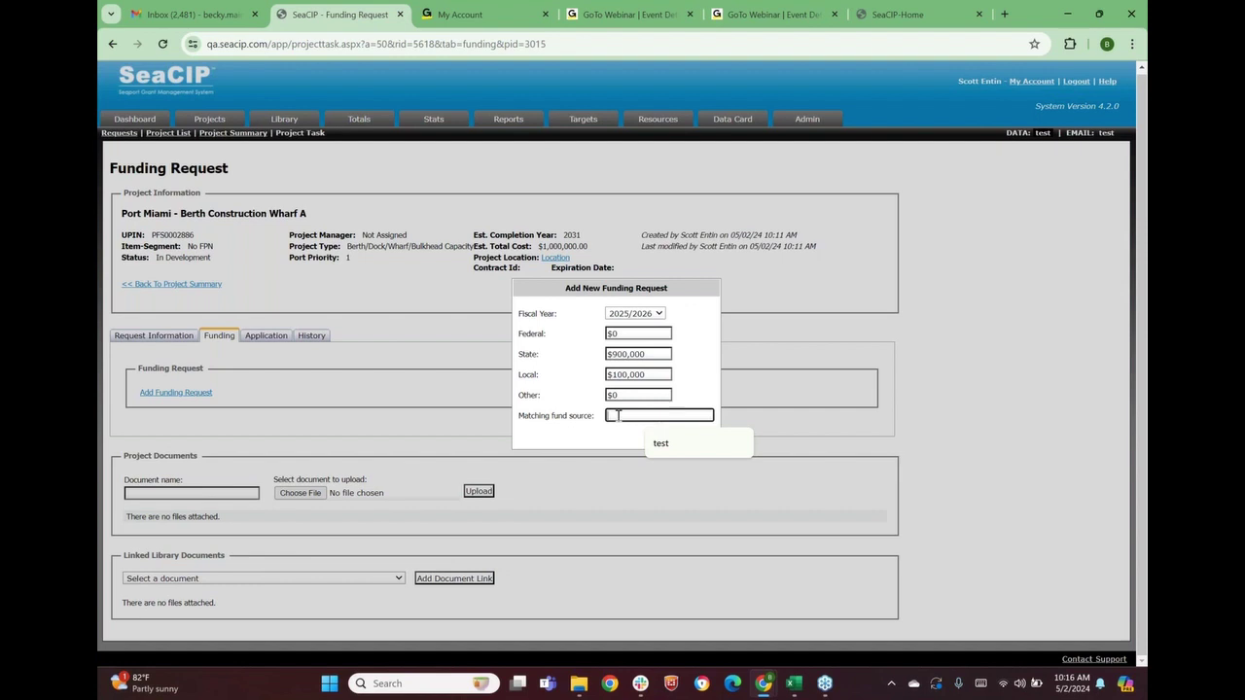
pyautogui.write('port revenue')
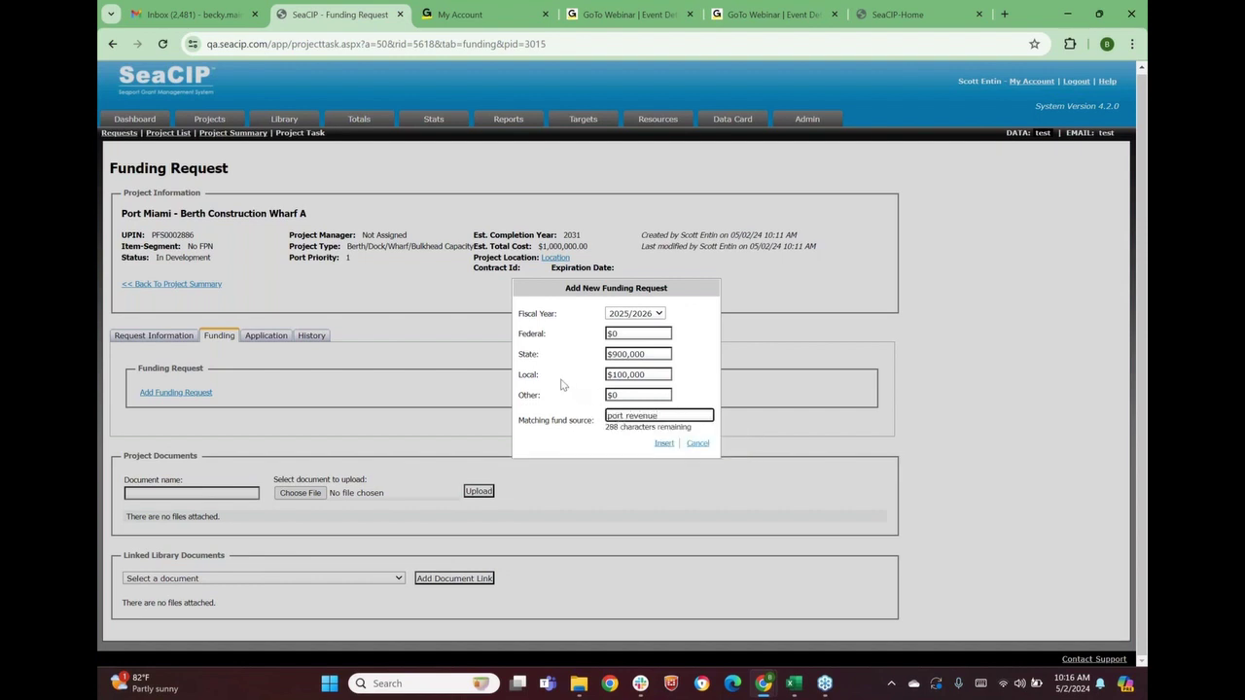
pyautogui.click(596, 445)
pyautogui.click(663, 443)
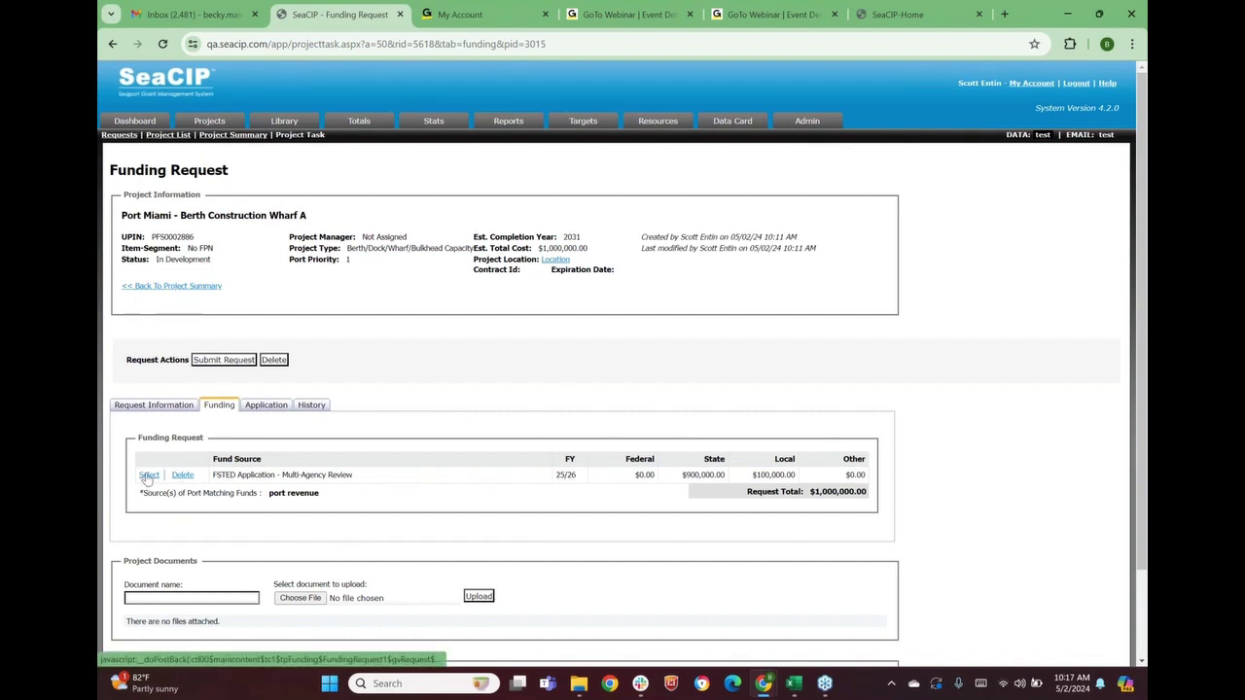
# Scroll down to check the new FSTED 25/26 funding line totalling $1,000,000.00
pyautogui.scroll(-2, 146, 476)
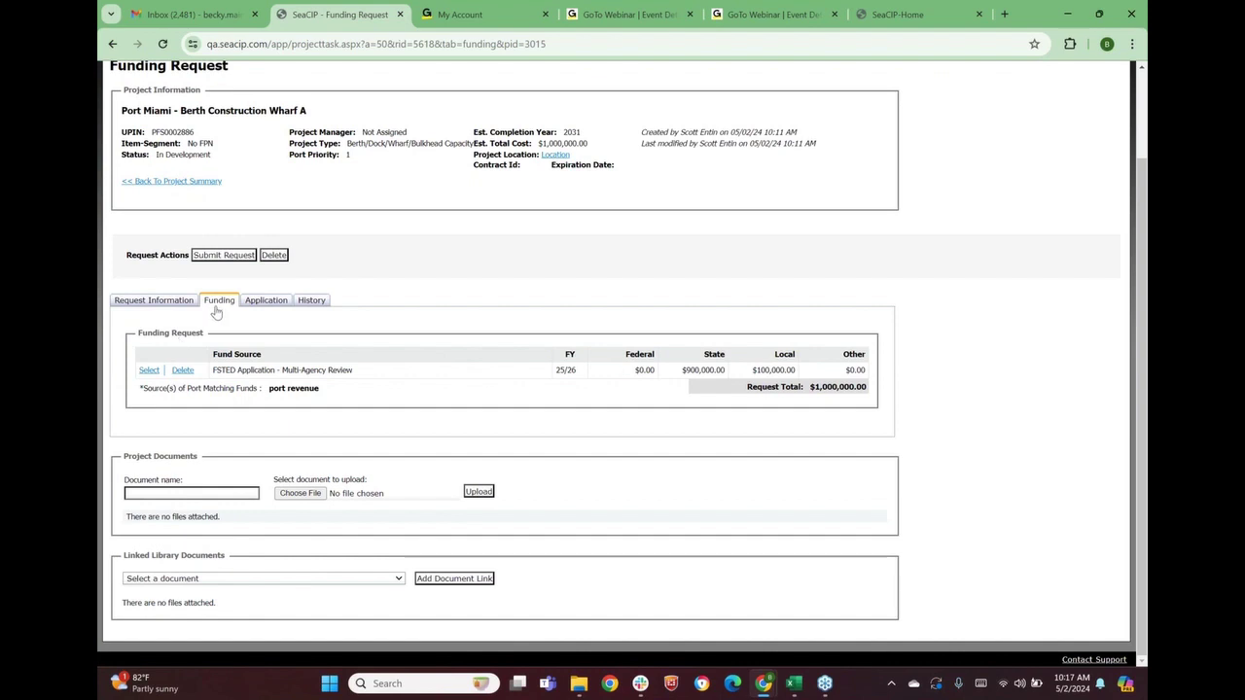
# Switch to the Application section and review its port certification statement and documents area
pyautogui.click(267, 301)
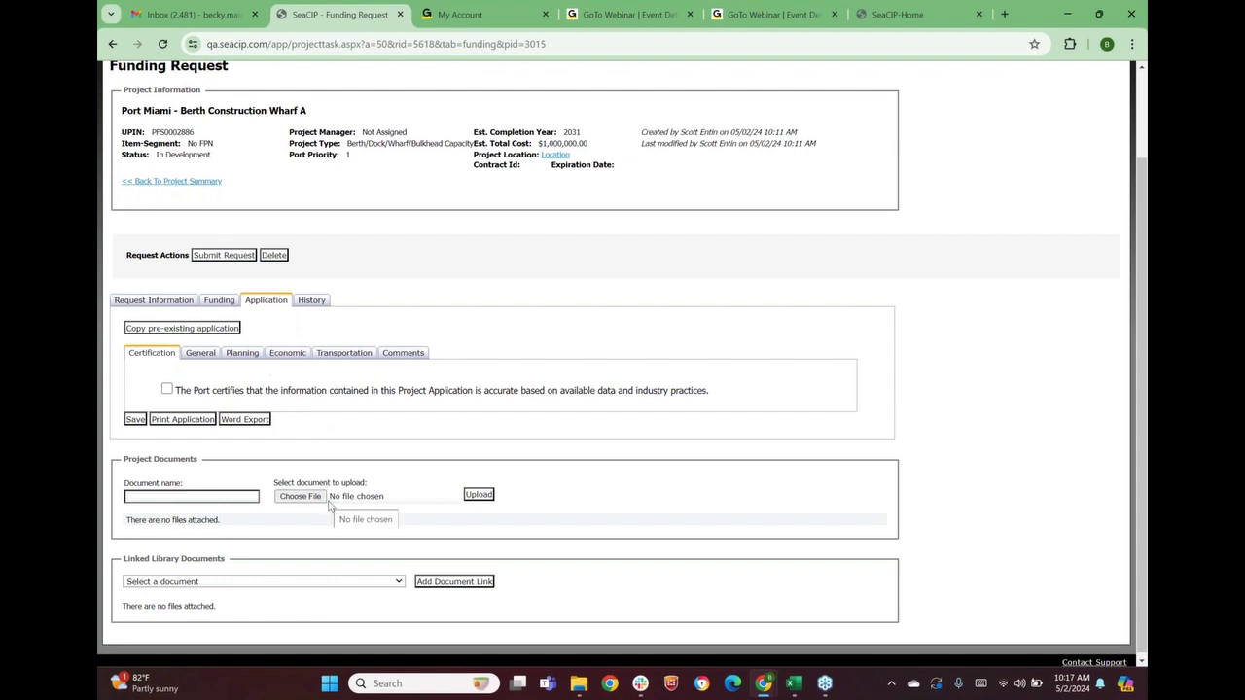
pyautogui.moveTo(122, 560); pyautogui.dragTo(229, 574)
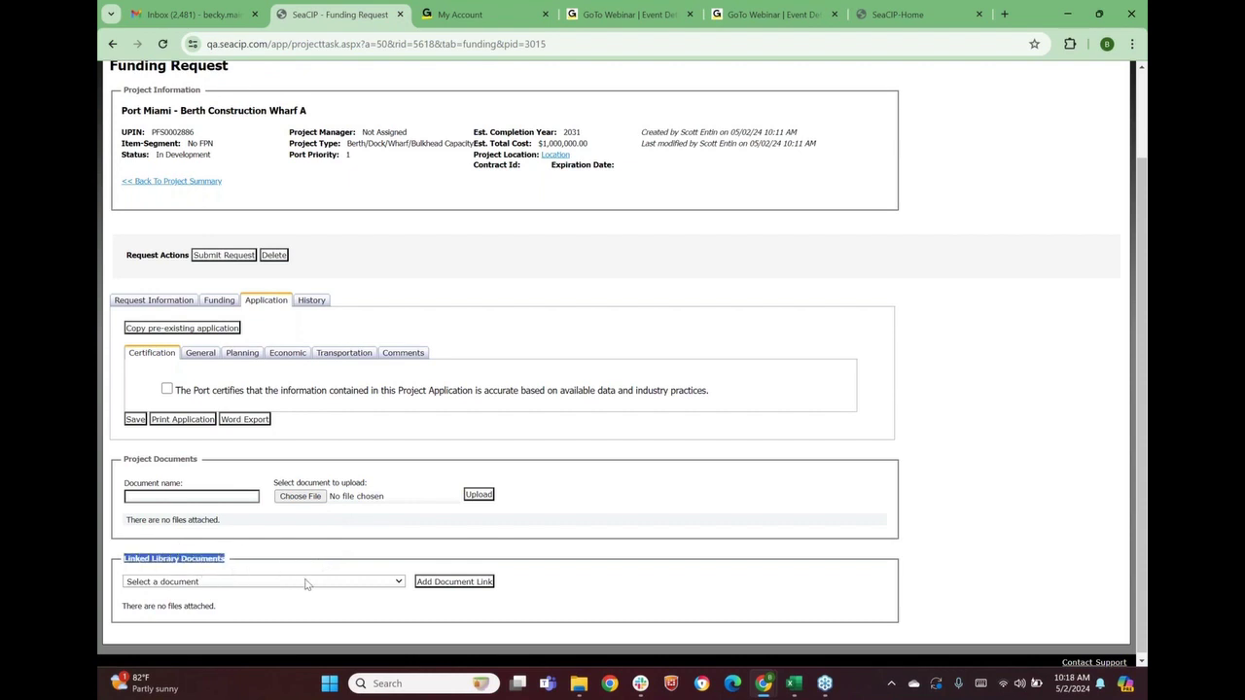
pyautogui.scroll(-1, 304, 584)
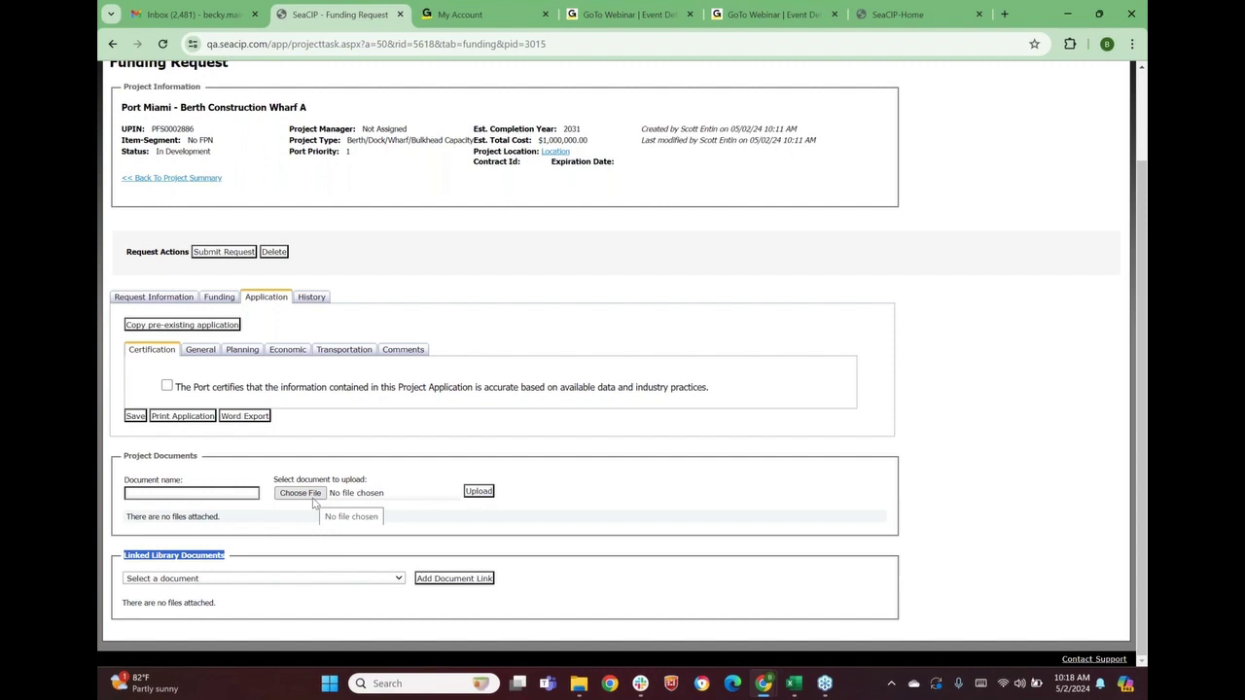
pyautogui.scroll(2, 315, 502)
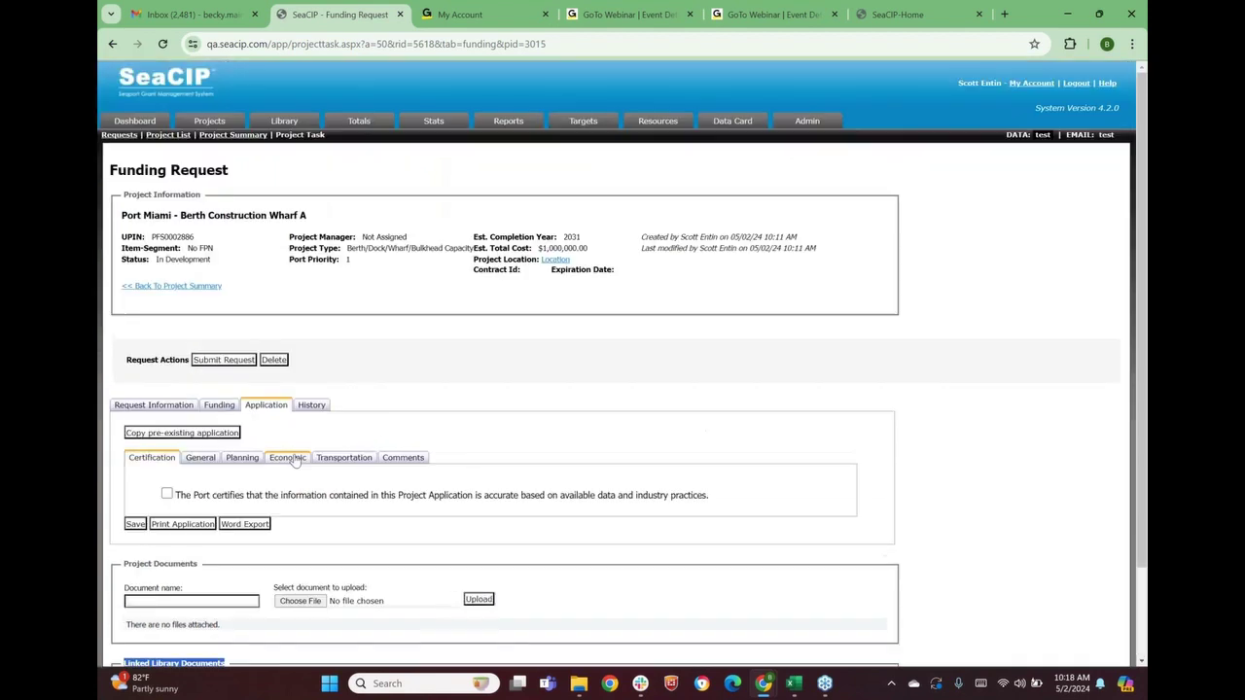
pyautogui.scroll(-2, 315, 502)
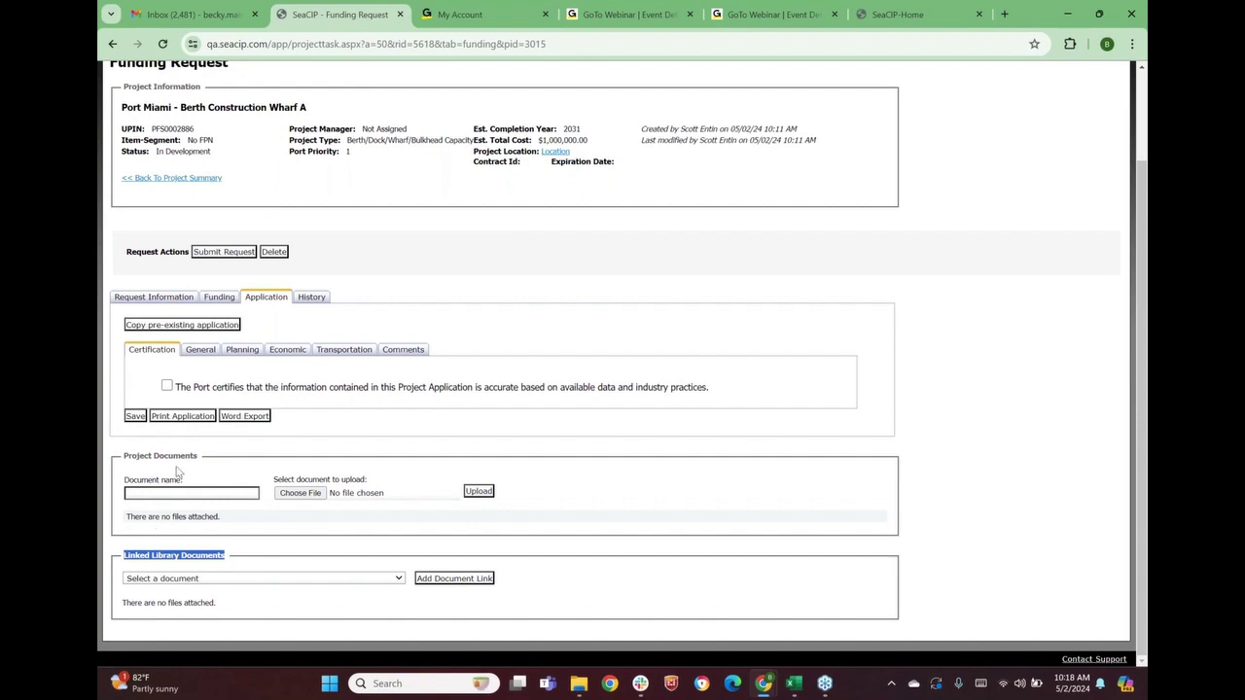
# Link the 2035 Master Plan library document to the request
pyautogui.click(203, 578)
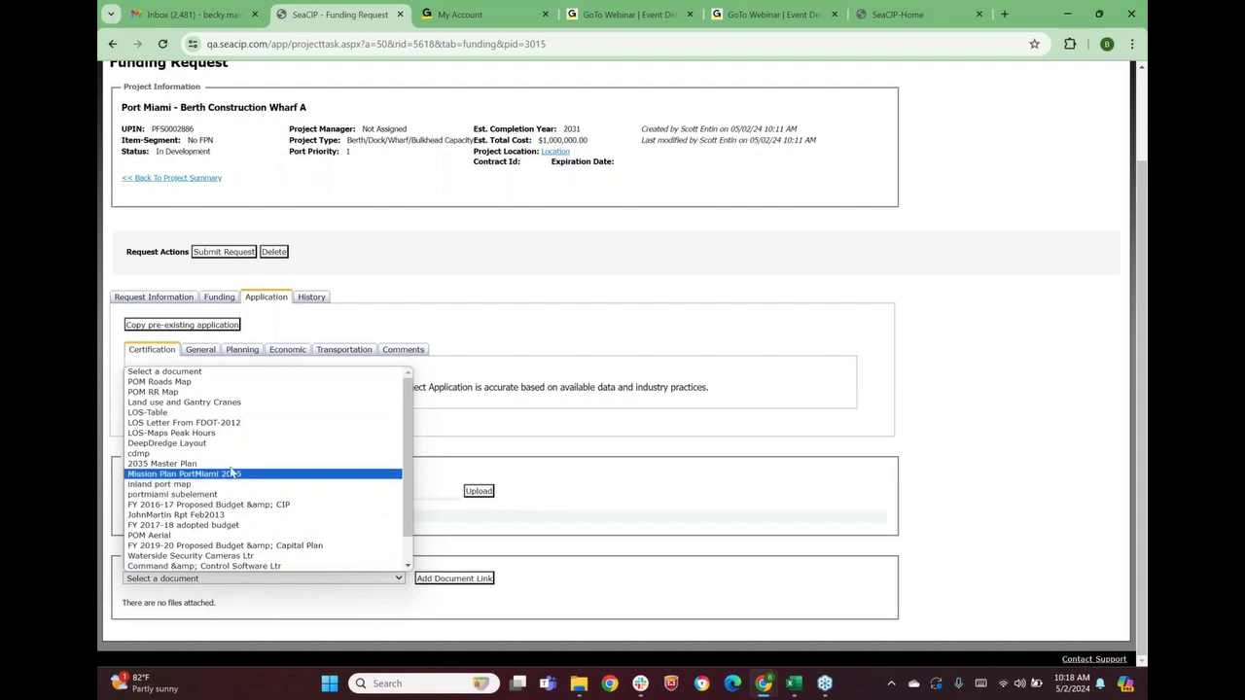
pyautogui.click(157, 465)
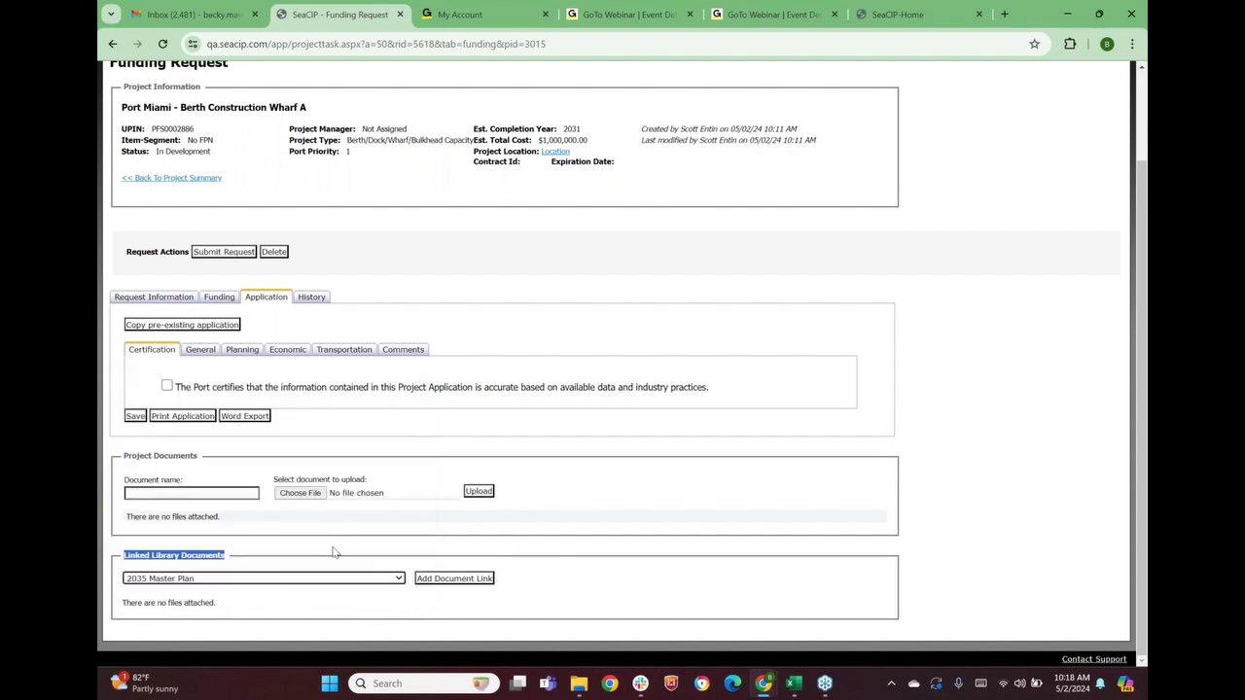
pyautogui.click(442, 582)
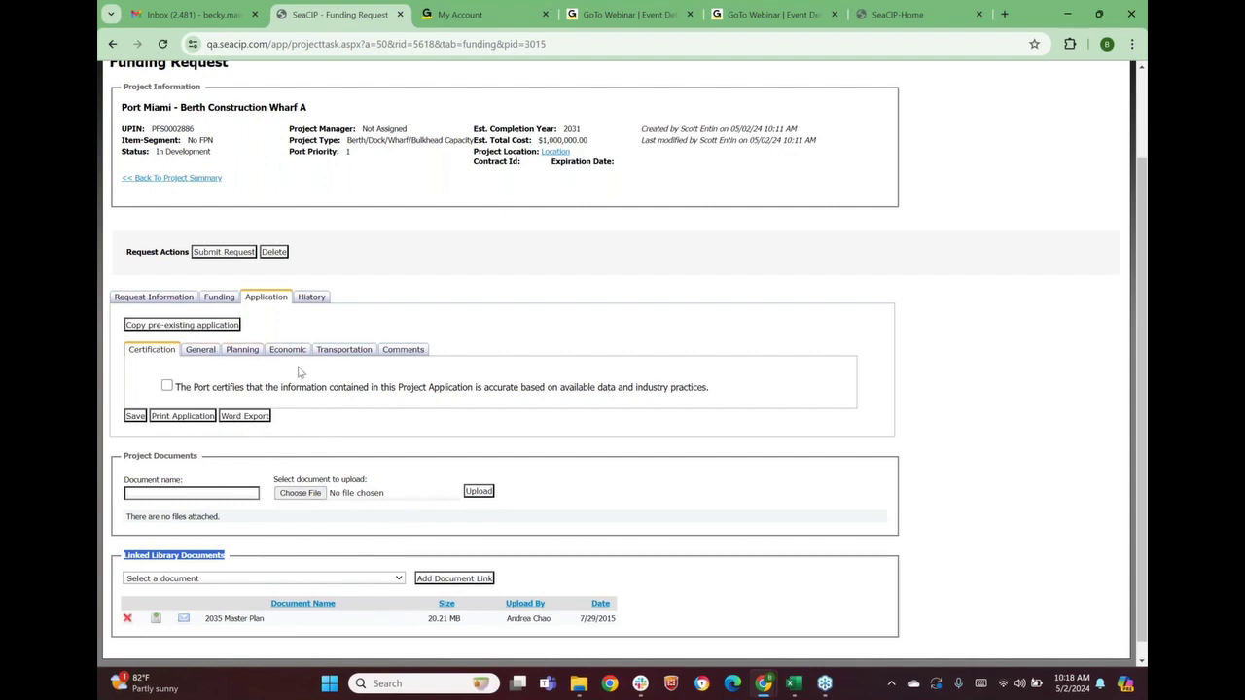
# Link the POM Roads Map library document to the request as well
pyautogui.click(348, 580)
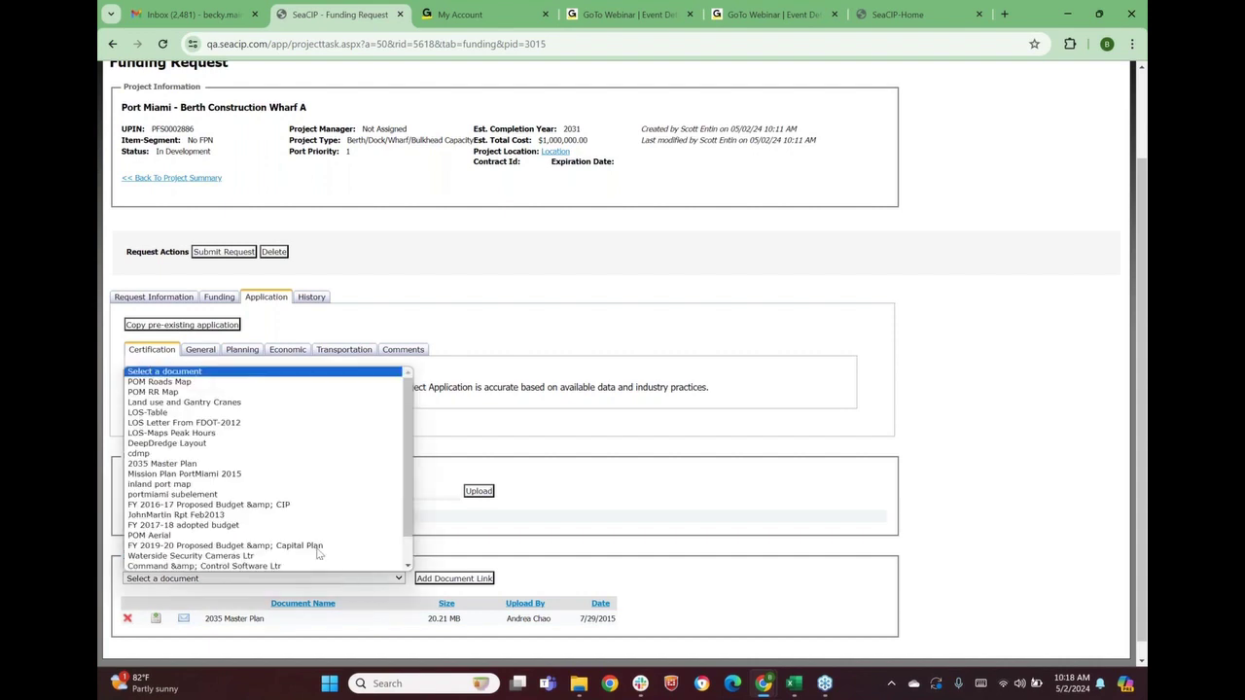
pyautogui.scroll(-1, 237, 438)
pyautogui.scroll(1, 243, 433)
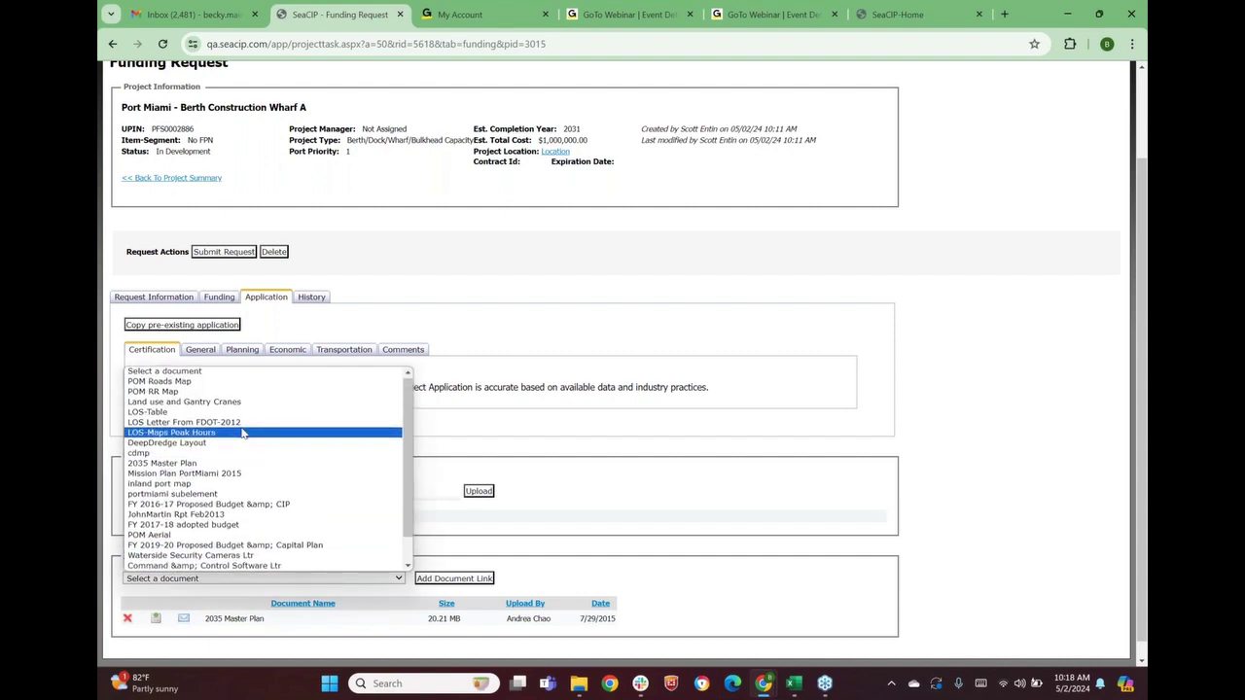
pyautogui.scroll(-1, 243, 431)
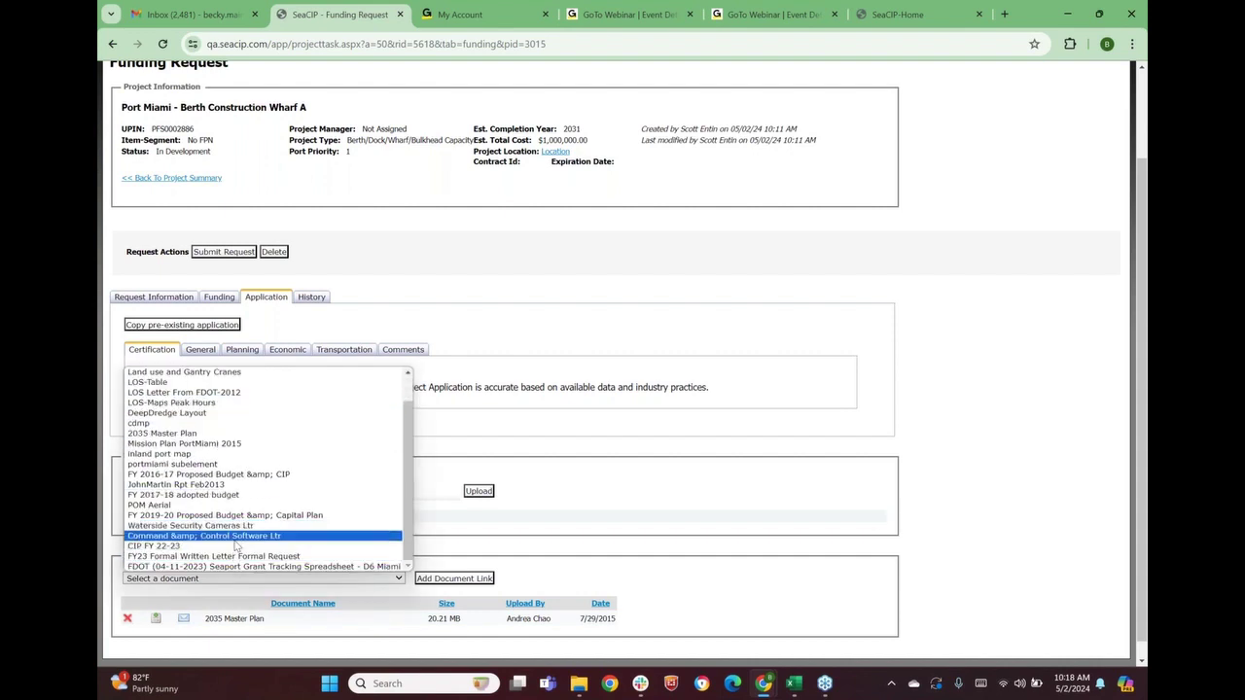
pyautogui.scroll(1, 216, 451)
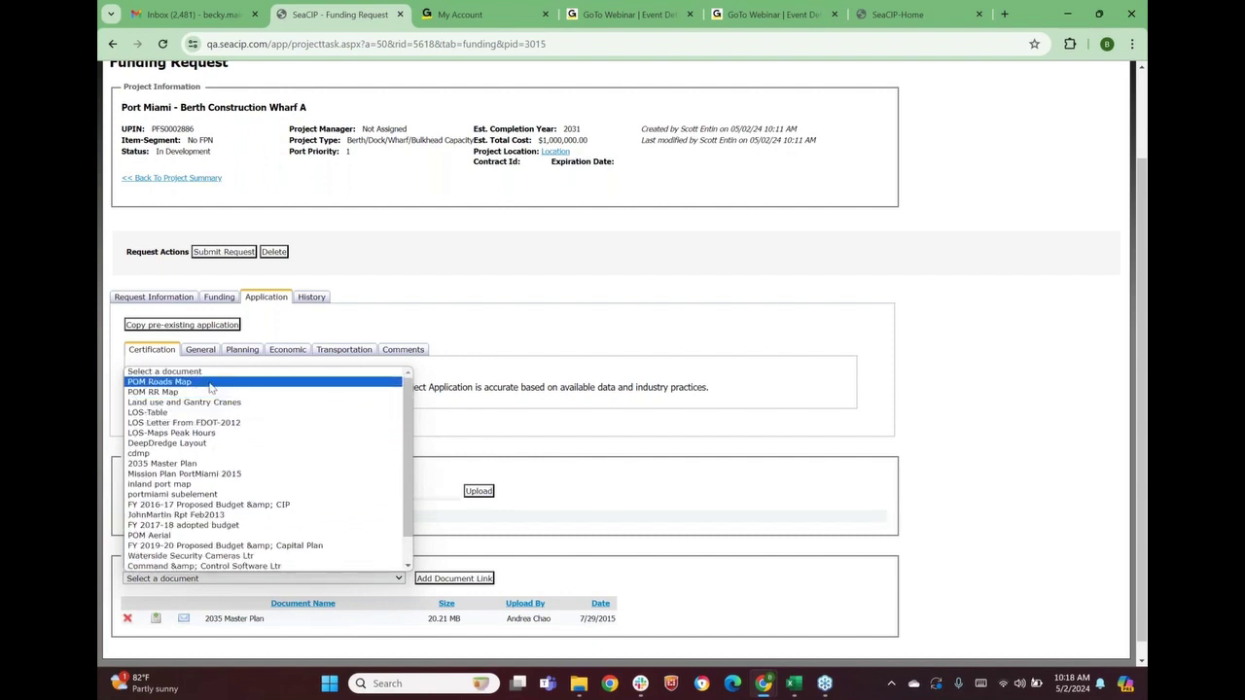
pyautogui.click(160, 382)
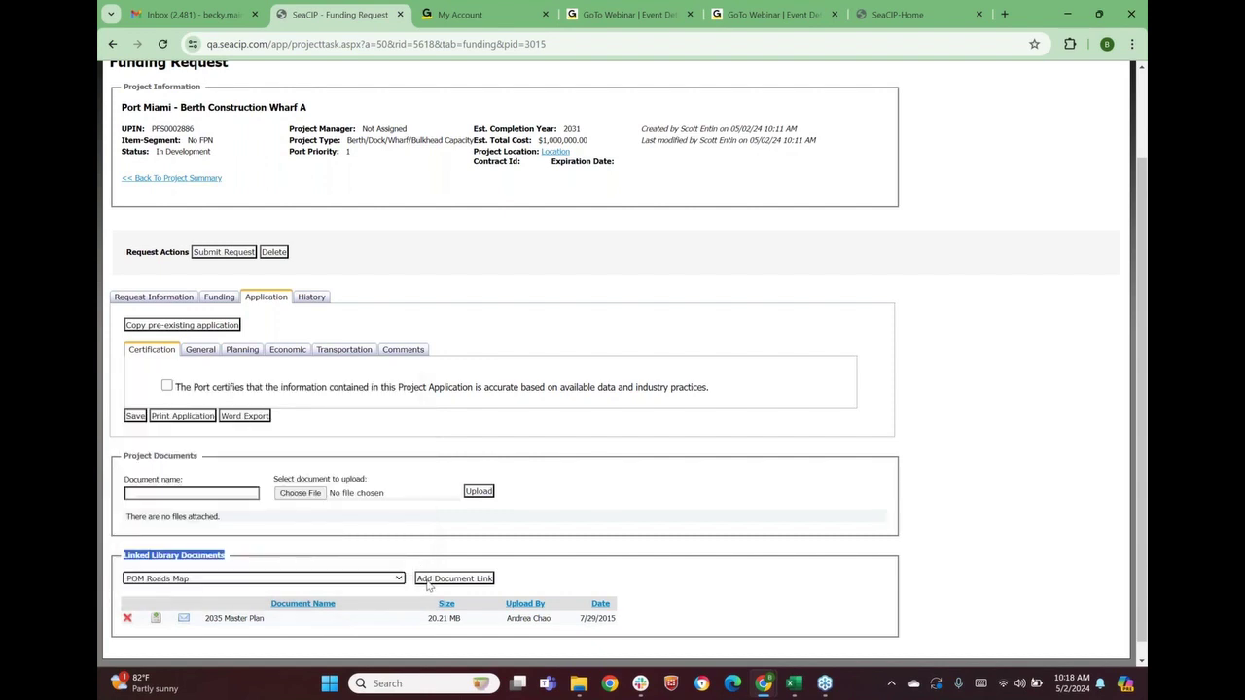
pyautogui.click(429, 583)
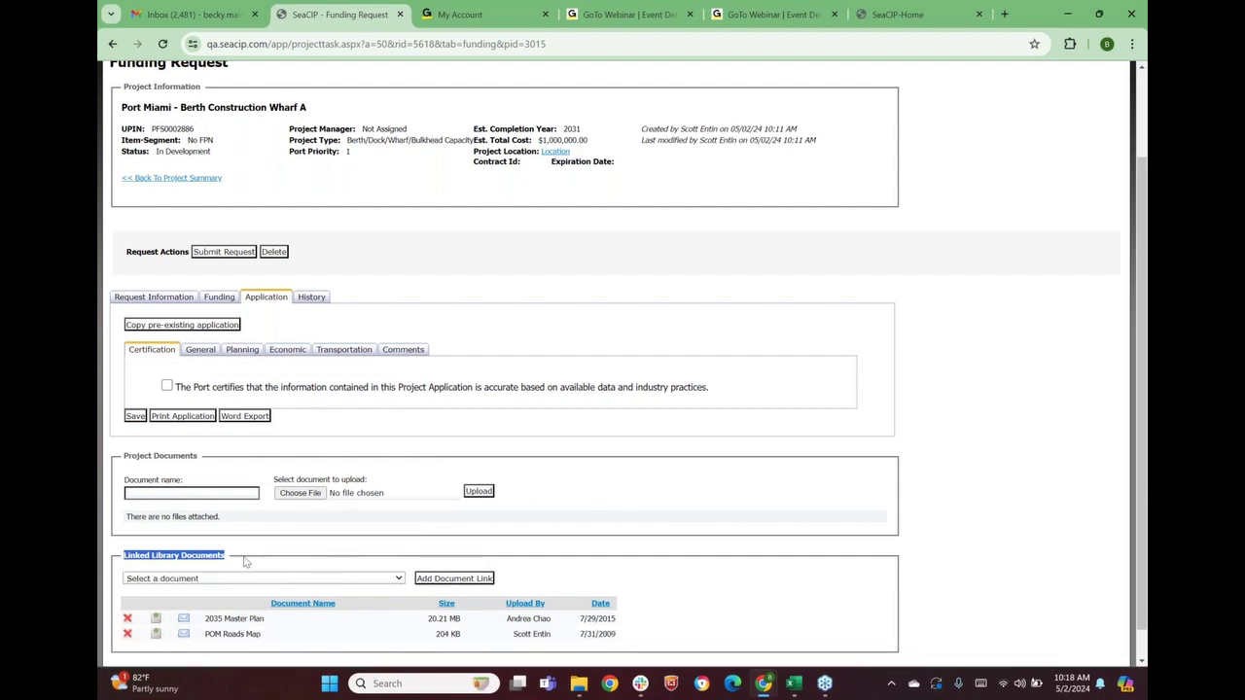
pyautogui.scroll(-1, 302, 605)
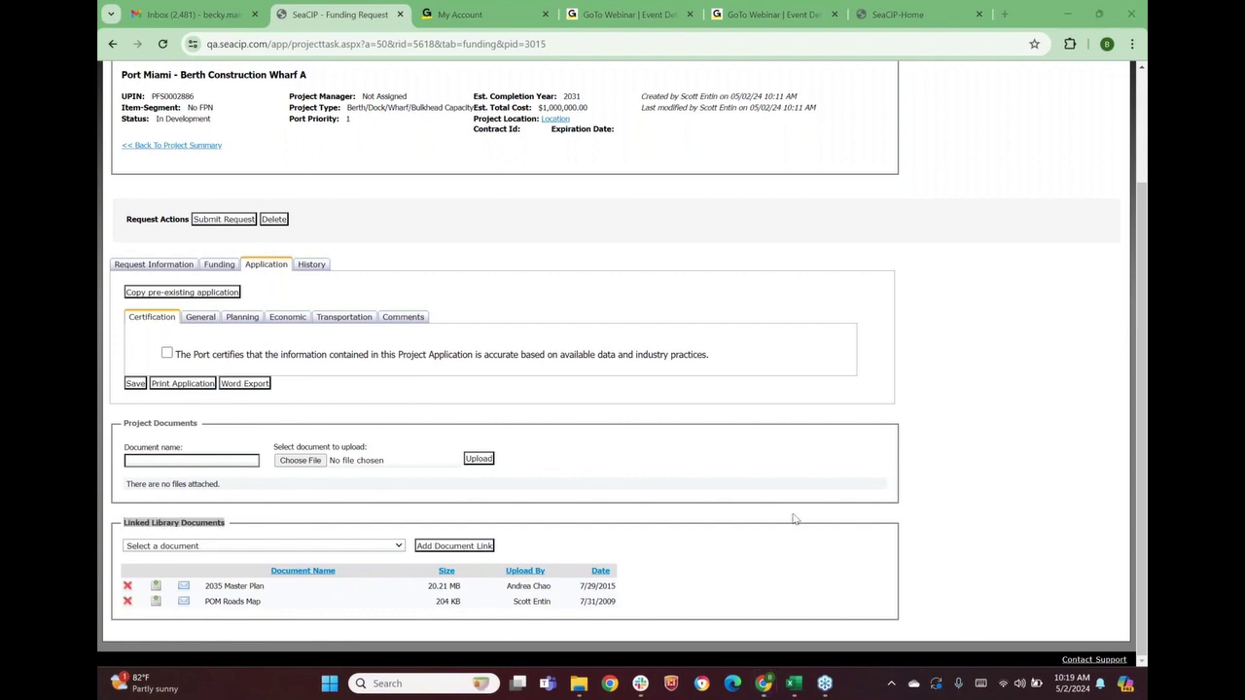
# Choose 4130104_1.jpg from the computer, name it 'test', and upload it as a project document
pyautogui.click(301, 463)
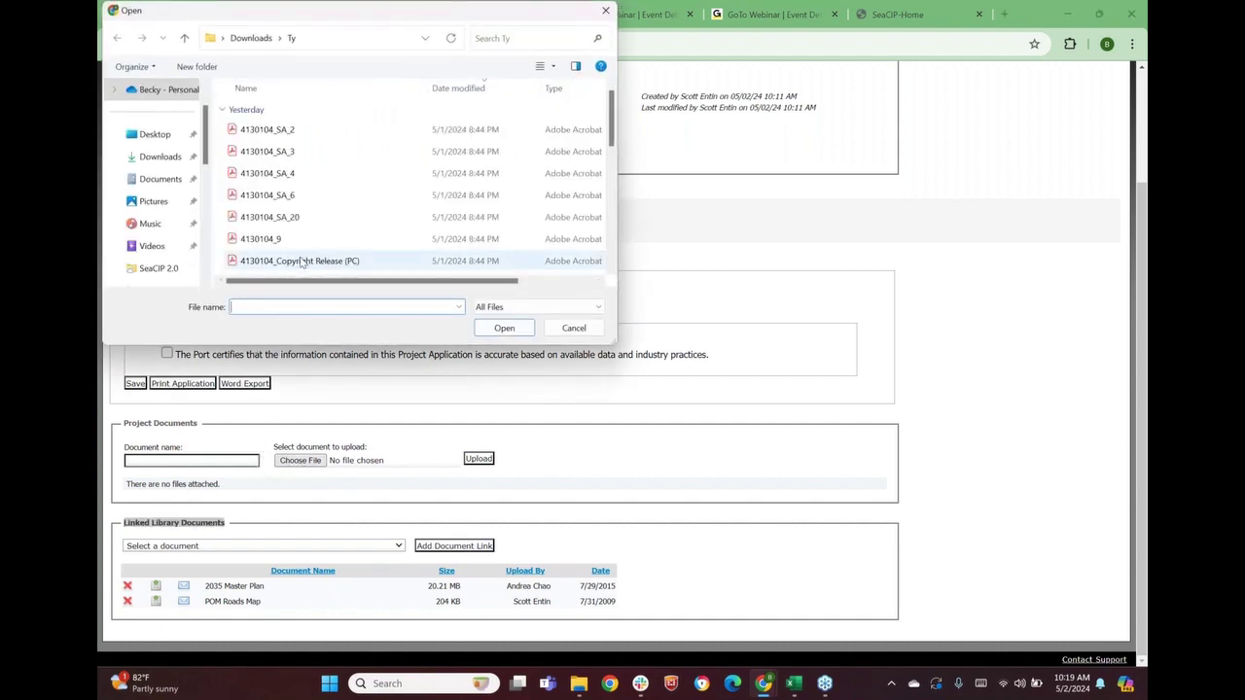
pyautogui.scroll(-4, 302, 261)
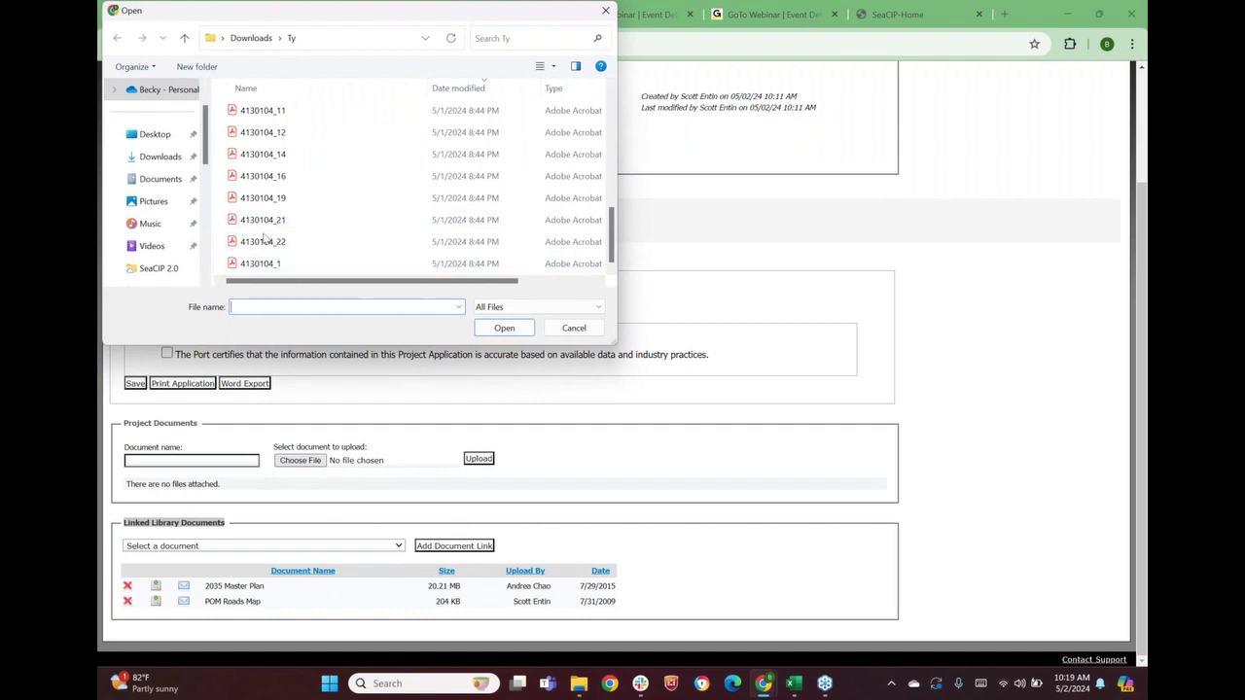
pyautogui.click(273, 264)
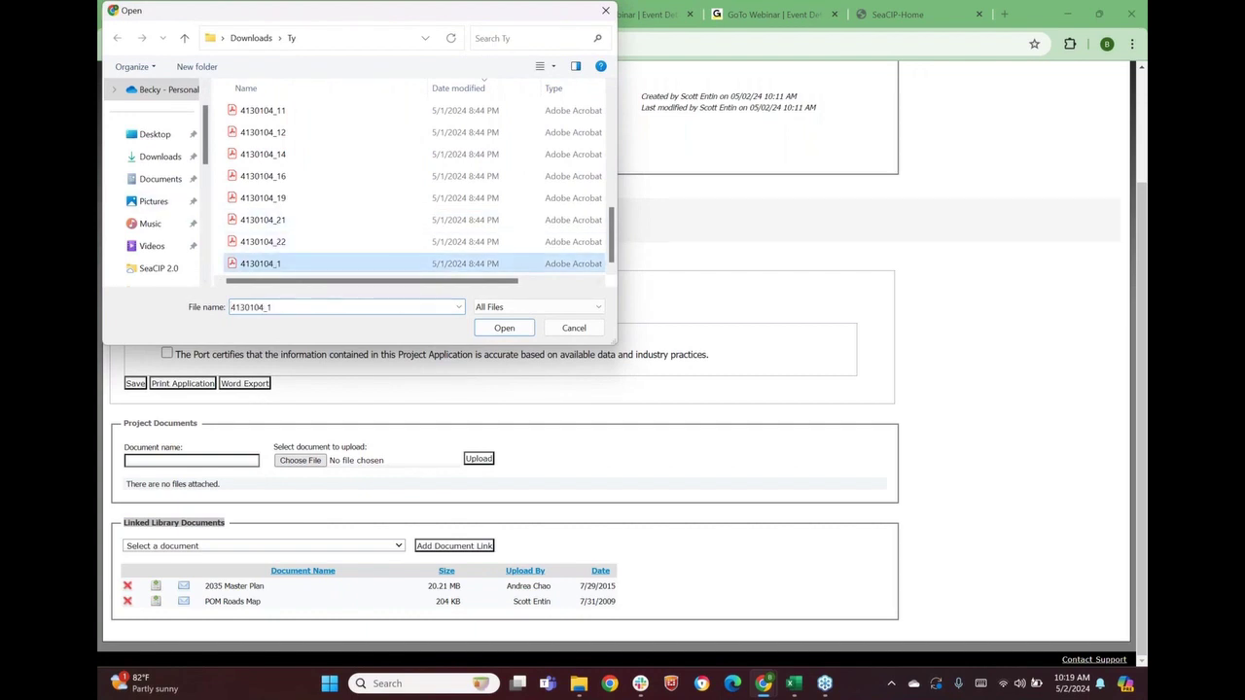
pyautogui.click(504, 328)
pyautogui.click(234, 462)
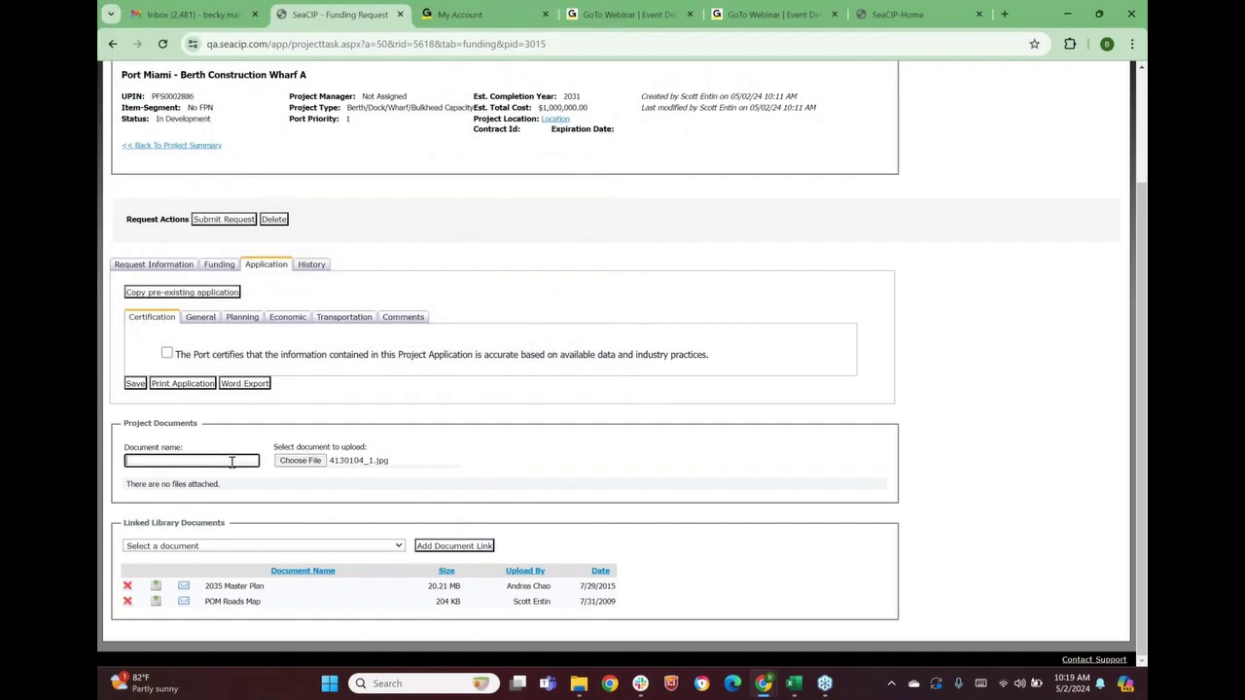
pyautogui.write('test')
pyautogui.click(482, 462)
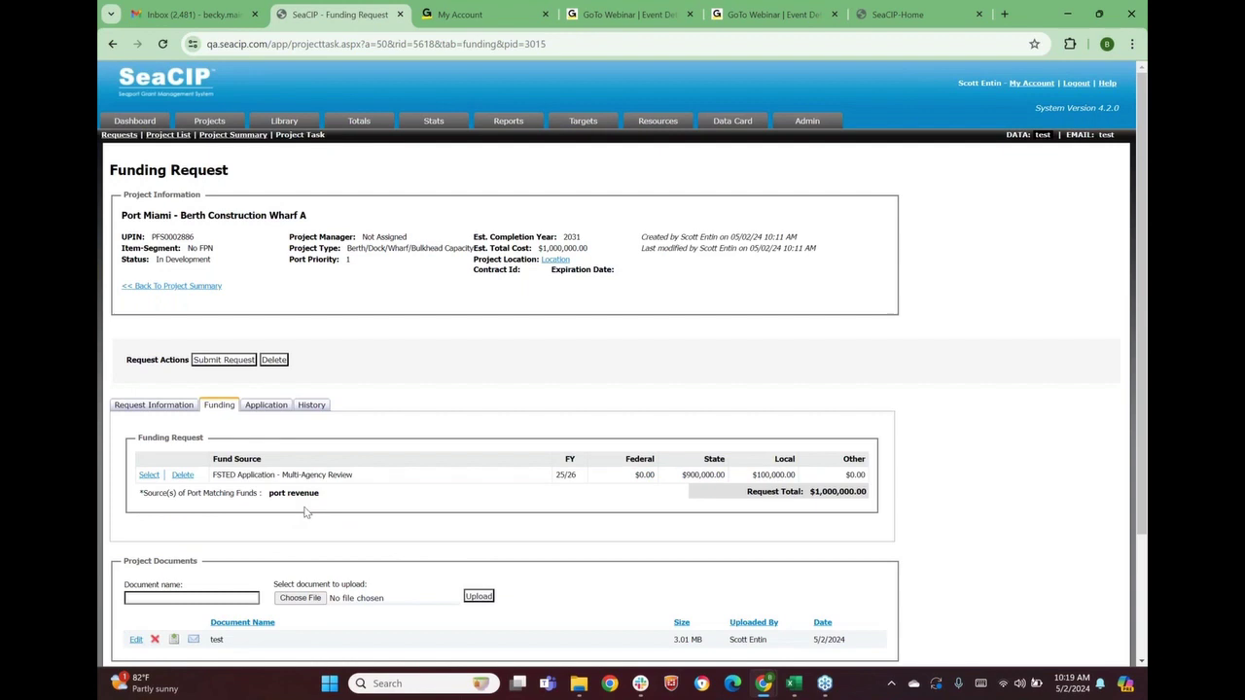
# Return to the Application section and bring up the General questions sub-tab
pyautogui.click(266, 404)
pyautogui.scroll(-1, 266, 409)
pyautogui.scroll(-2, 262, 452)
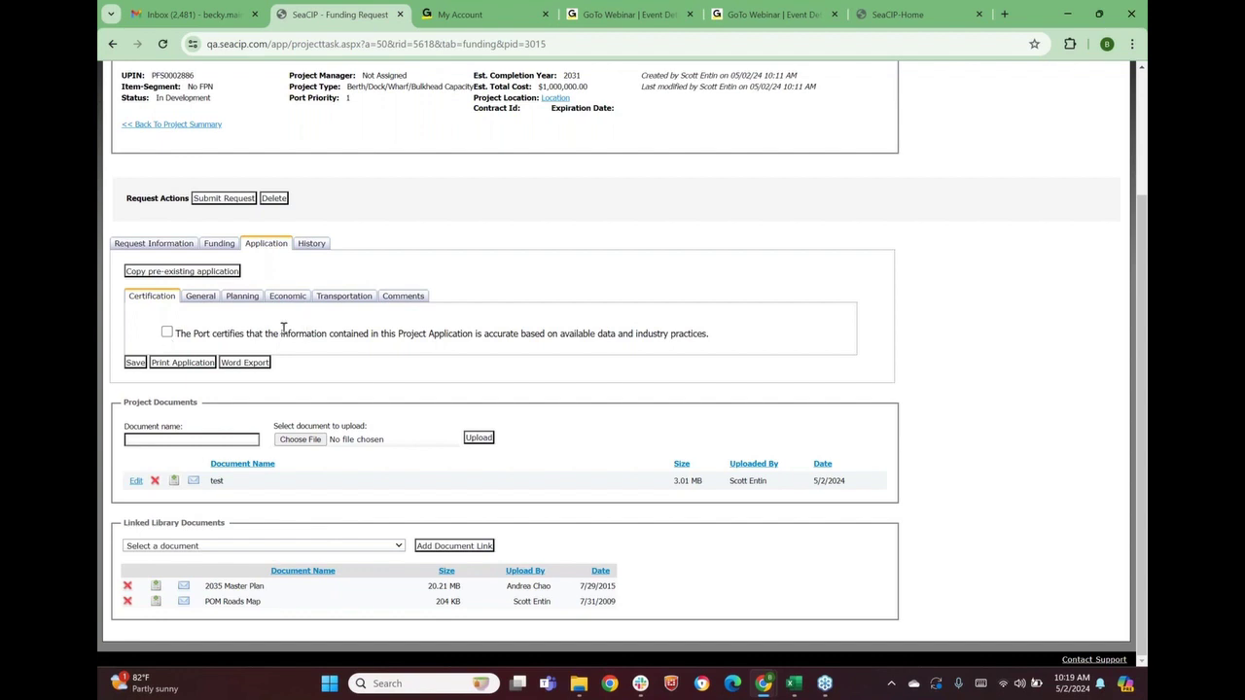
pyautogui.click(202, 298)
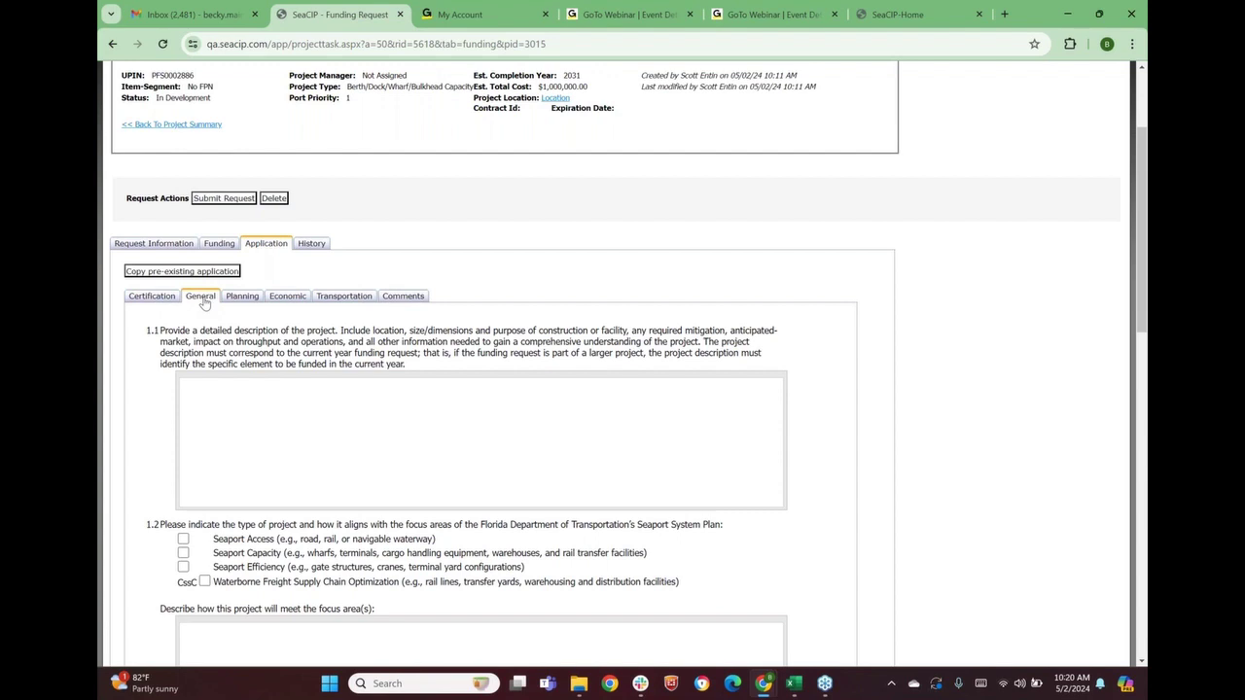
# Enter 'test' for the 1.1 description and tick Seaport Capacity with focus text 'test'
pyautogui.scroll(-3, 228, 343)
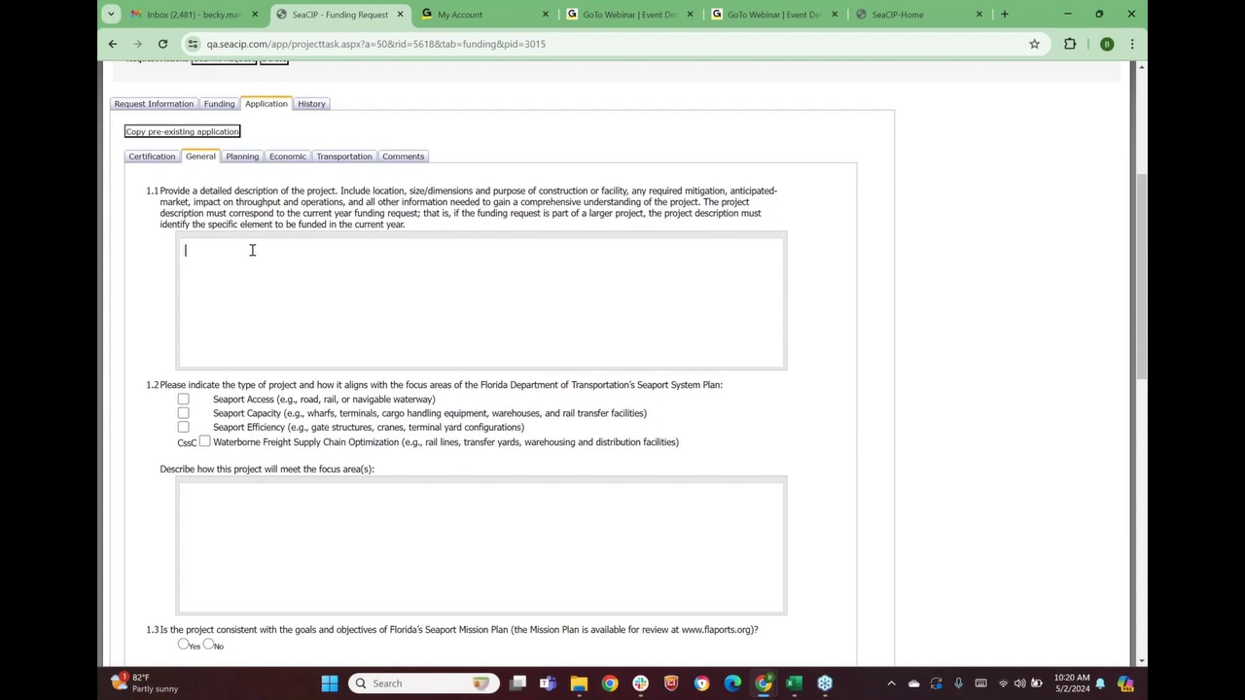
pyautogui.write('est')
pyautogui.scroll(-1, 285, 287)
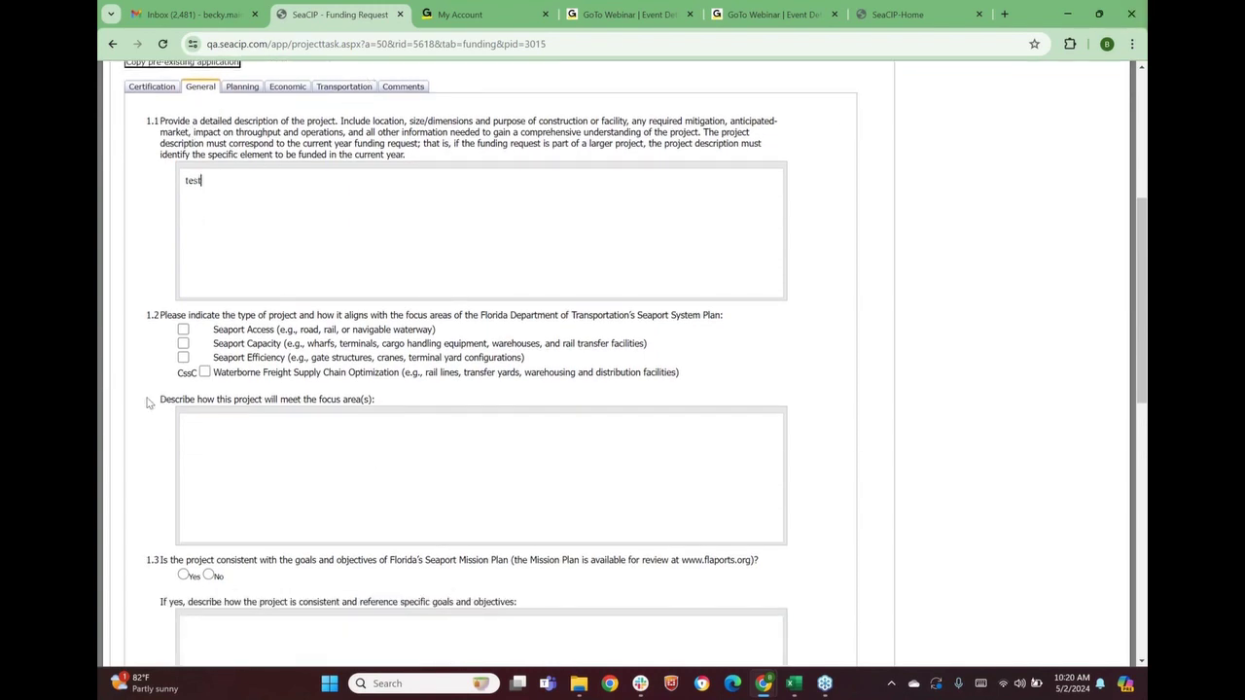
pyautogui.click(184, 331)
pyautogui.click(183, 344)
pyautogui.write('st')
# Answer Yes to 1.3 Mission Plan consistency with explanation 'test'
pyautogui.scroll(-3, 270, 442)
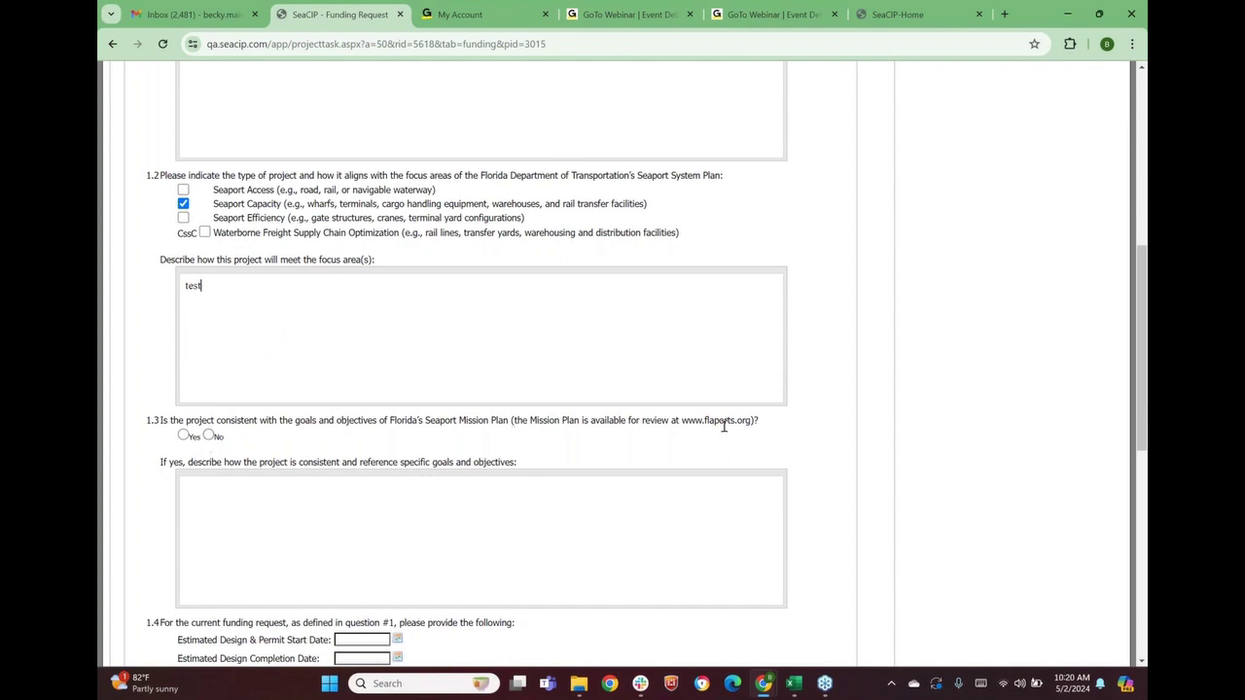
pyautogui.click(183, 436)
pyautogui.write('test')
pyautogui.scroll(-3, 309, 506)
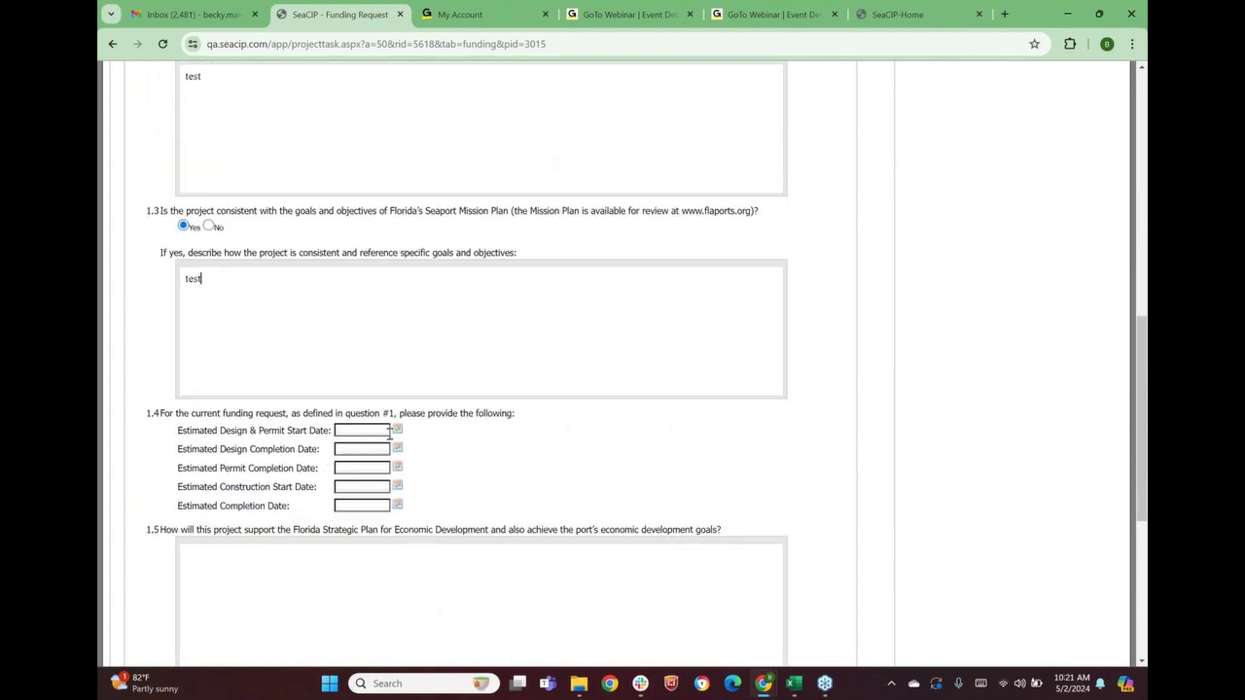
# Set the five 1.4 dates to 5/9, 5/22, 5/22, 5/30 and 5/31/2024
pyautogui.scroll(-1, 370, 448)
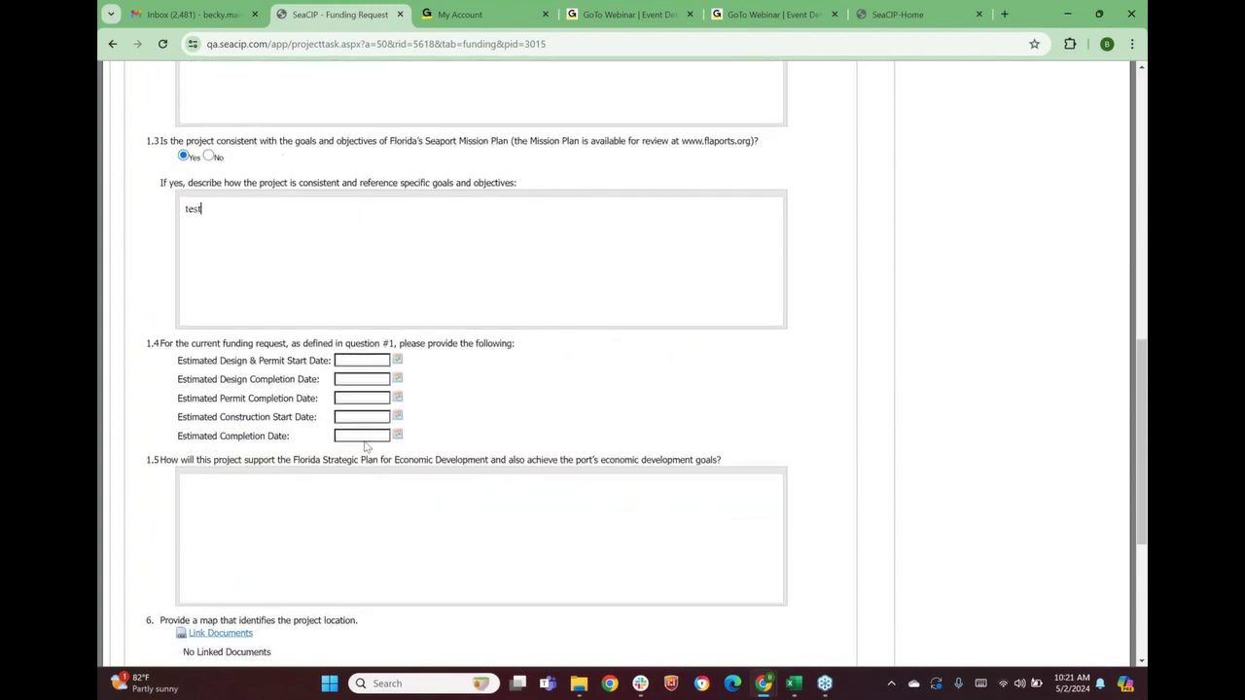
pyautogui.click(398, 361)
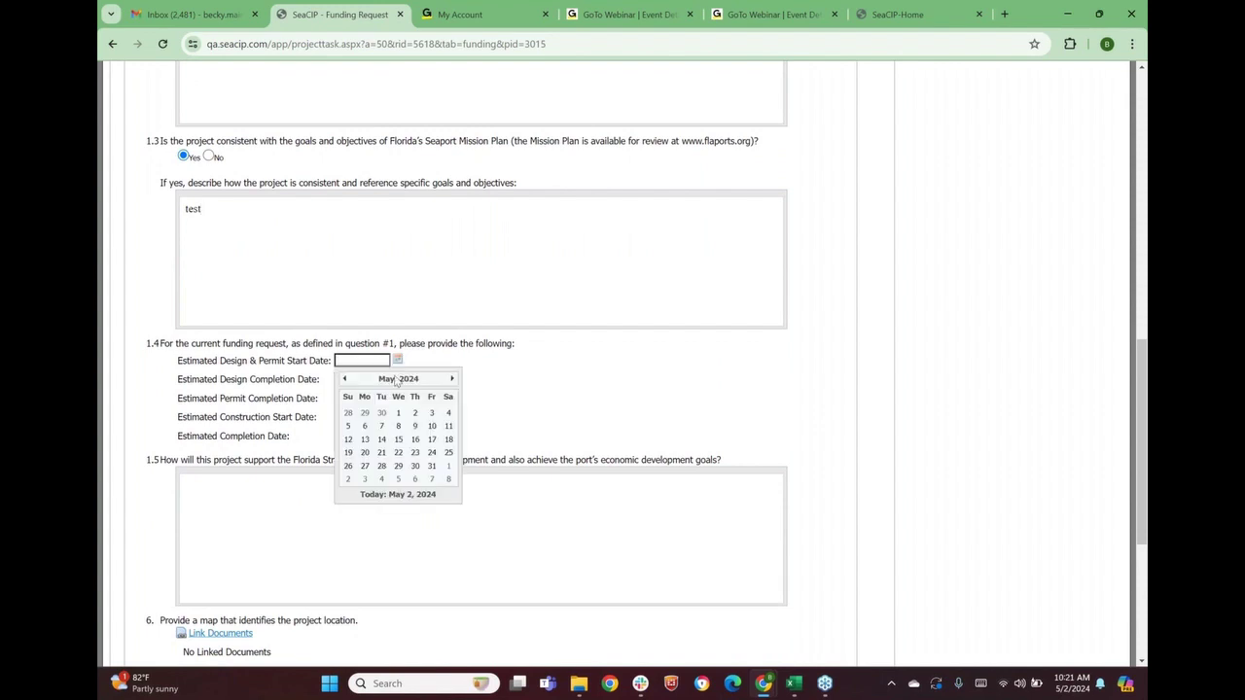
pyautogui.click(414, 427)
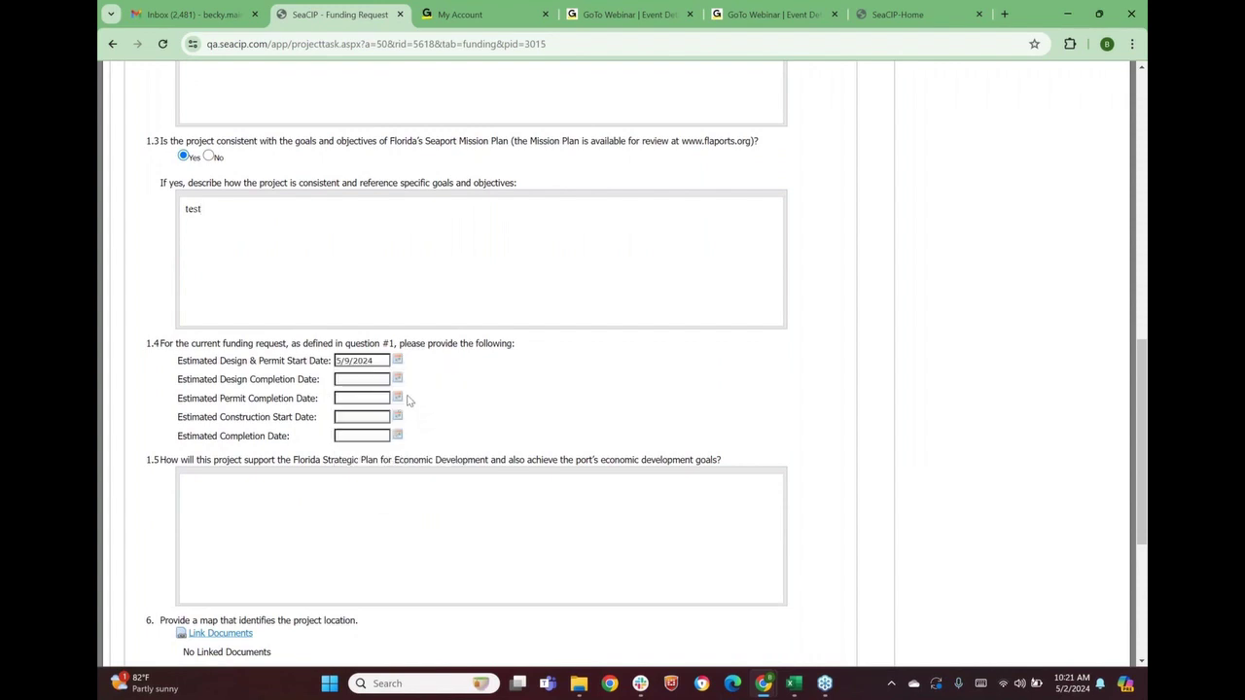
pyautogui.click(398, 379)
pyautogui.click(399, 473)
pyautogui.click(398, 398)
pyautogui.click(398, 490)
pyautogui.click(397, 416)
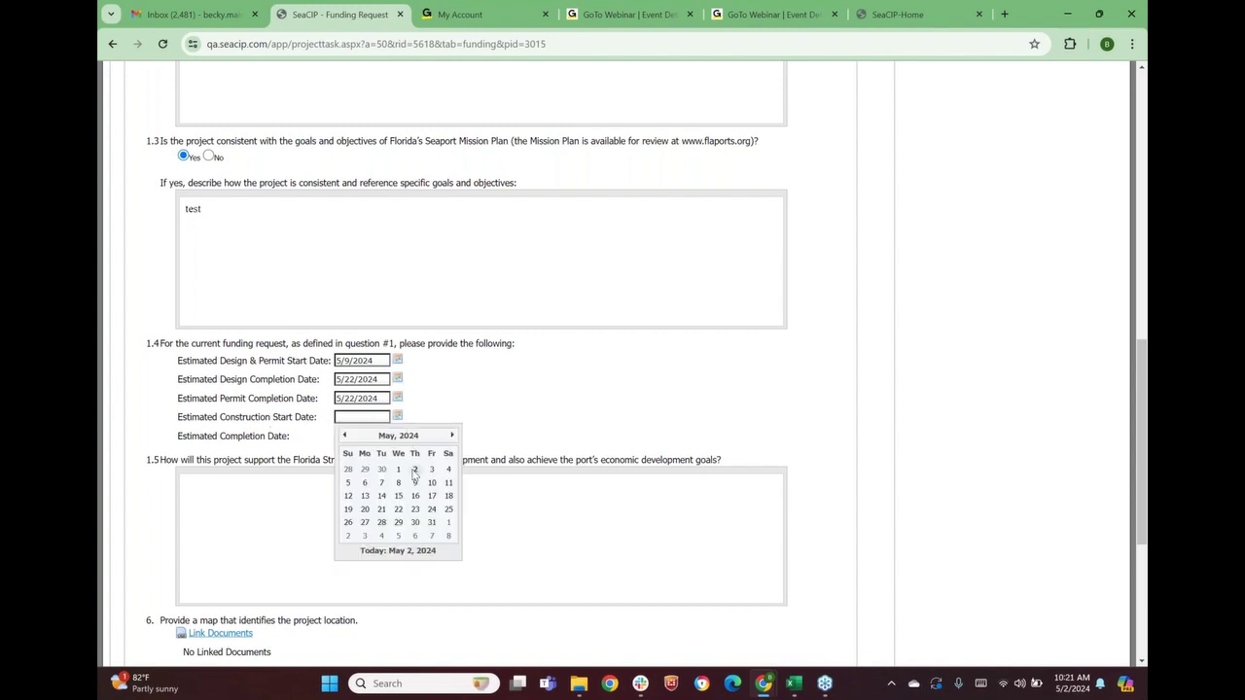
pyautogui.click(415, 523)
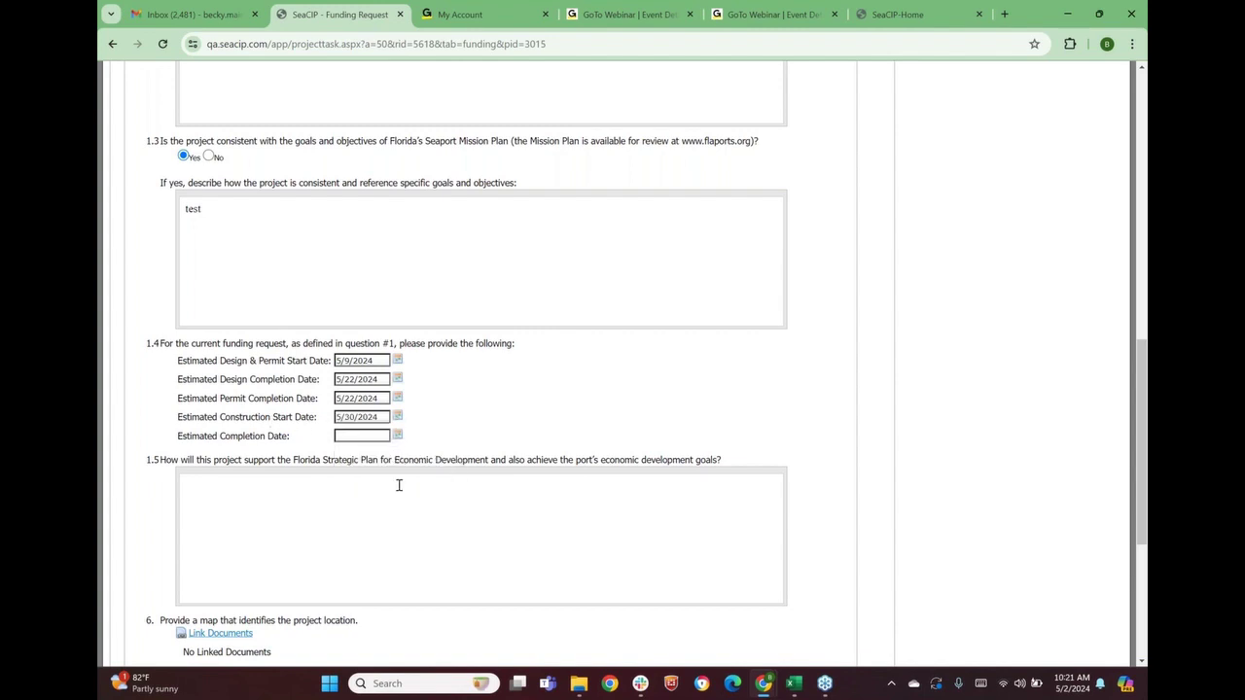
pyautogui.click(398, 436)
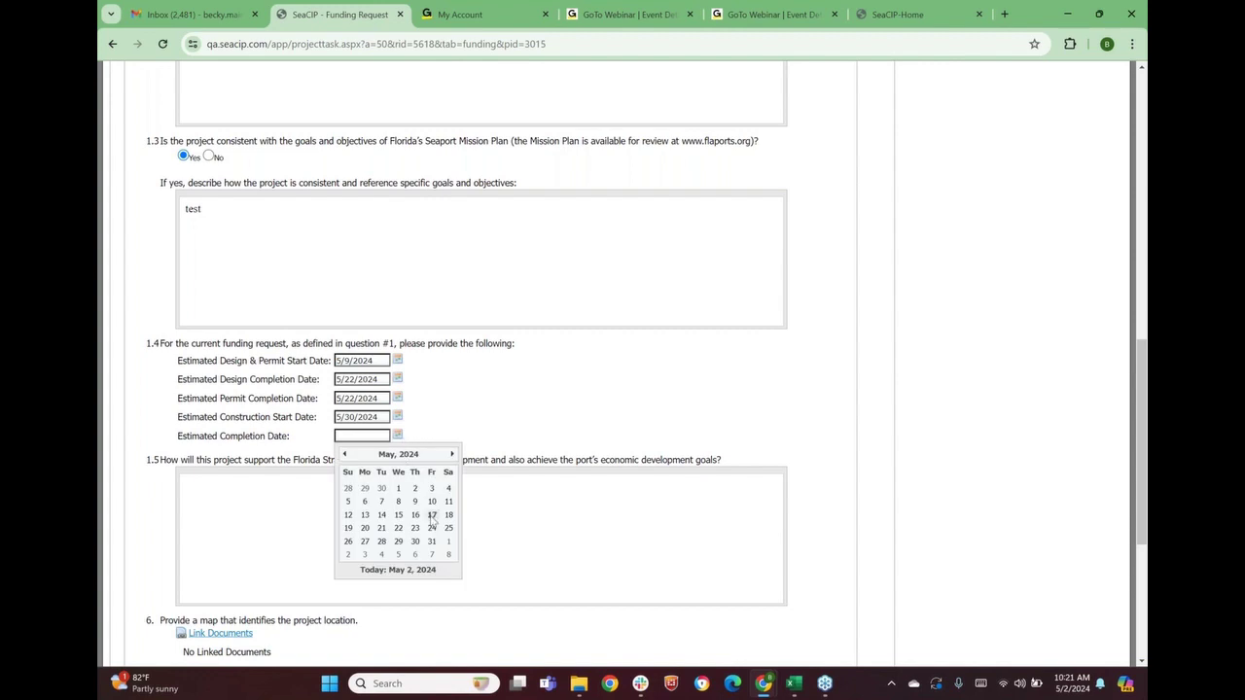
pyautogui.click(434, 546)
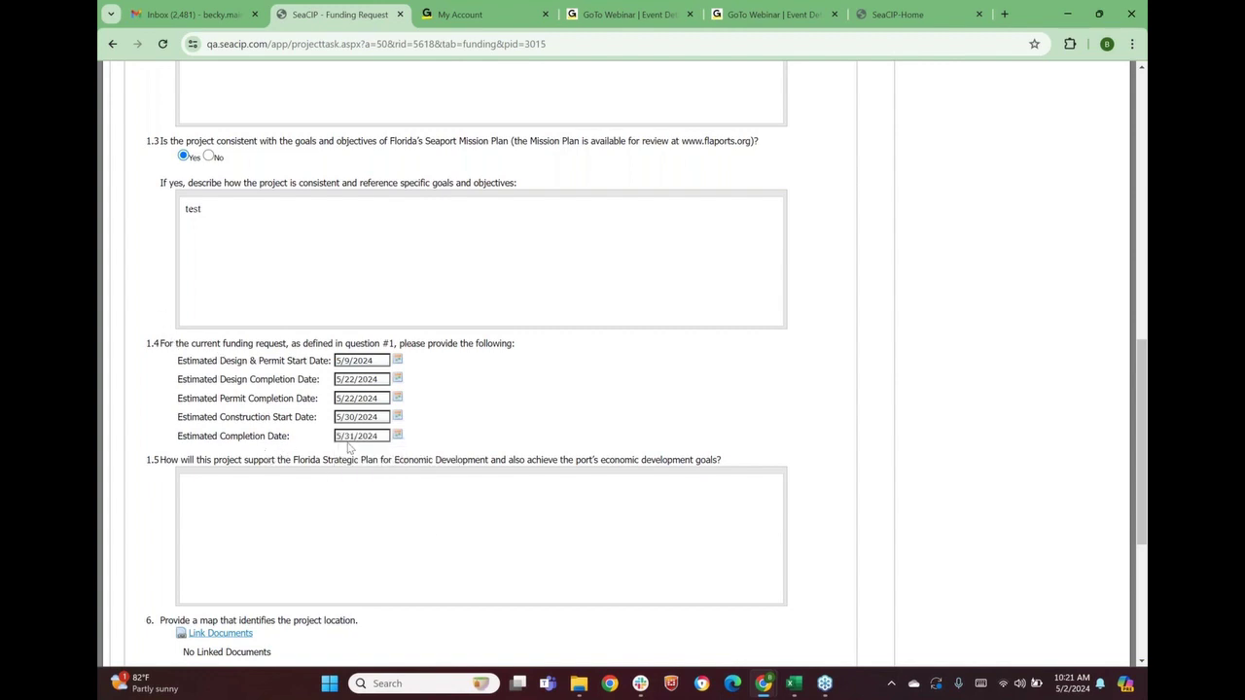
# Answer question 1.5 with 'test'
pyautogui.scroll(-1, 362, 428)
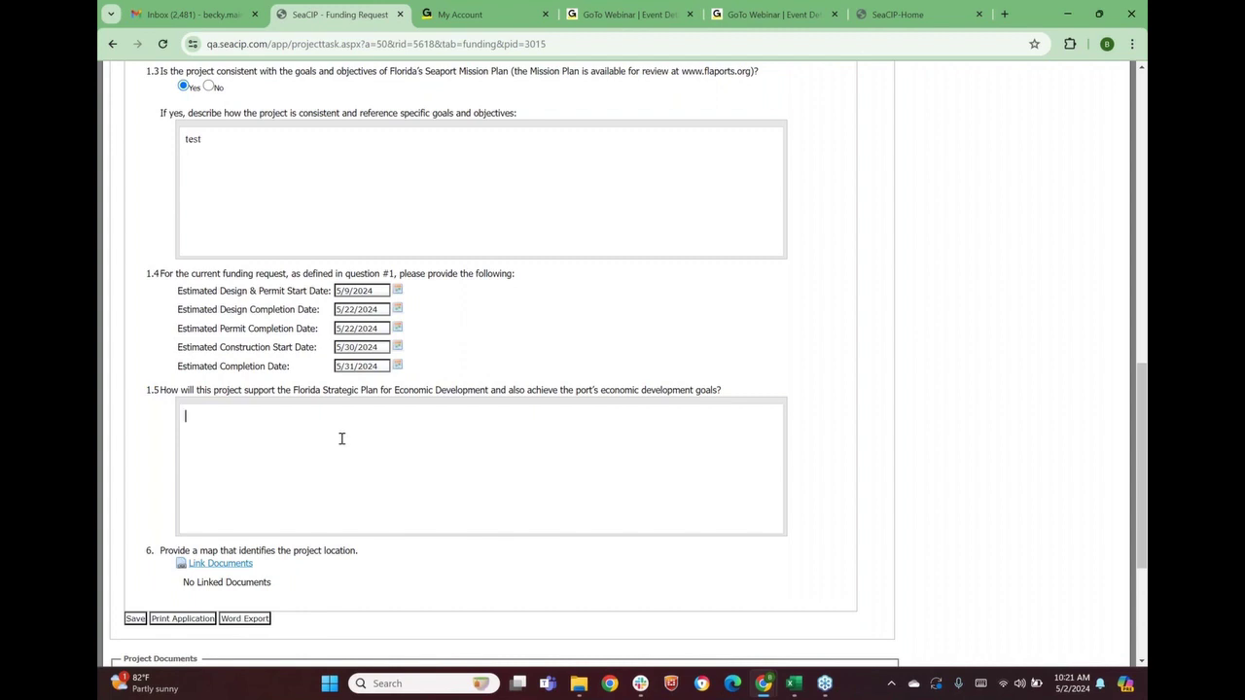
pyautogui.click(330, 441)
pyautogui.write('test')
pyautogui.scroll(-1, 298, 454)
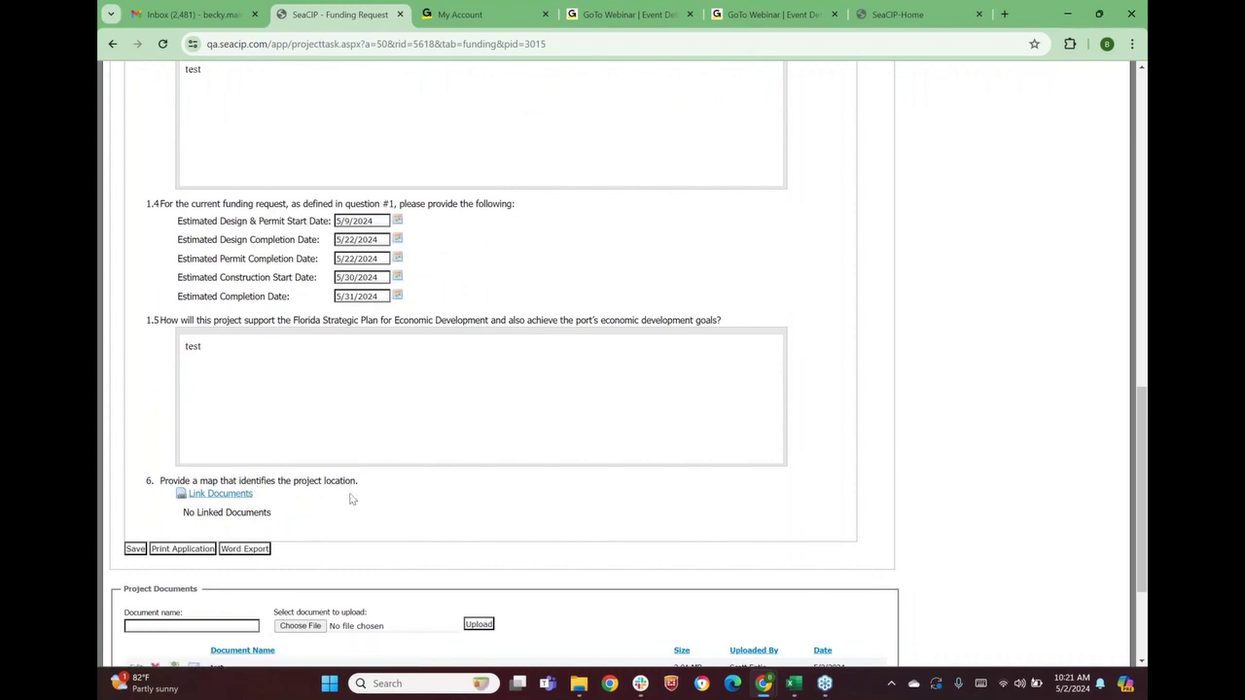
# Attach POM Roads Map to question 6 as the project location map via Link Application Documents
pyautogui.click(225, 496)
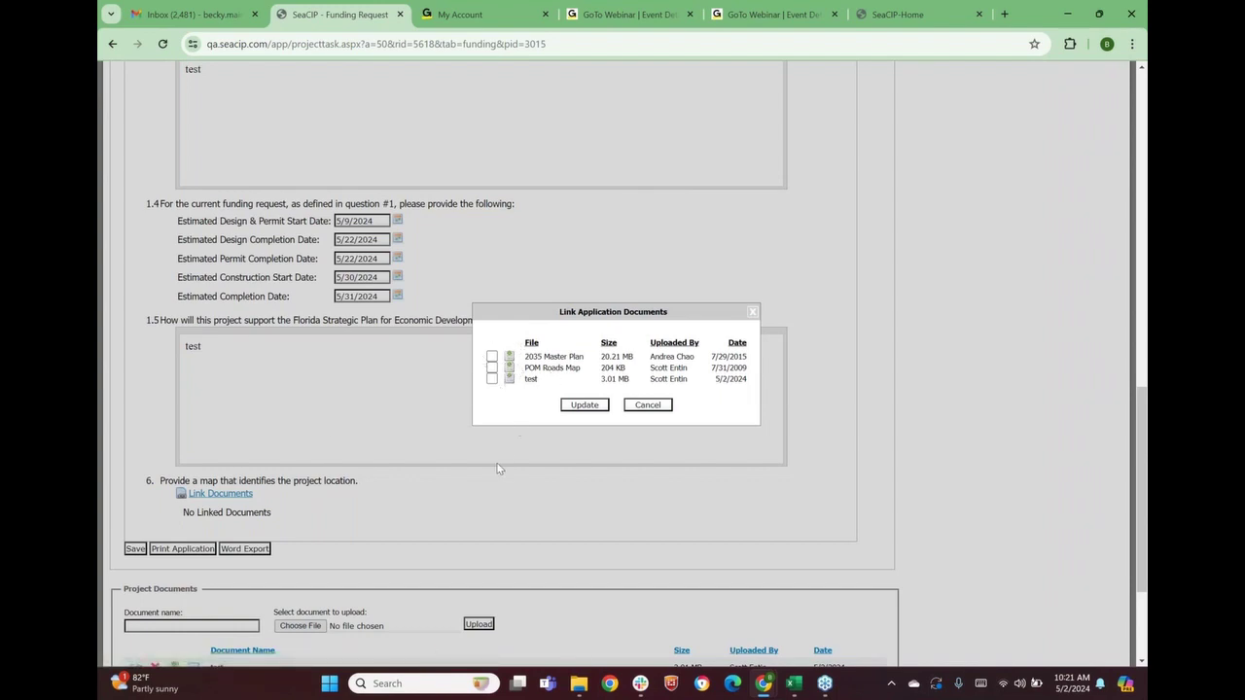
pyautogui.scroll(-1, 486, 490)
pyautogui.scroll(-2, 487, 490)
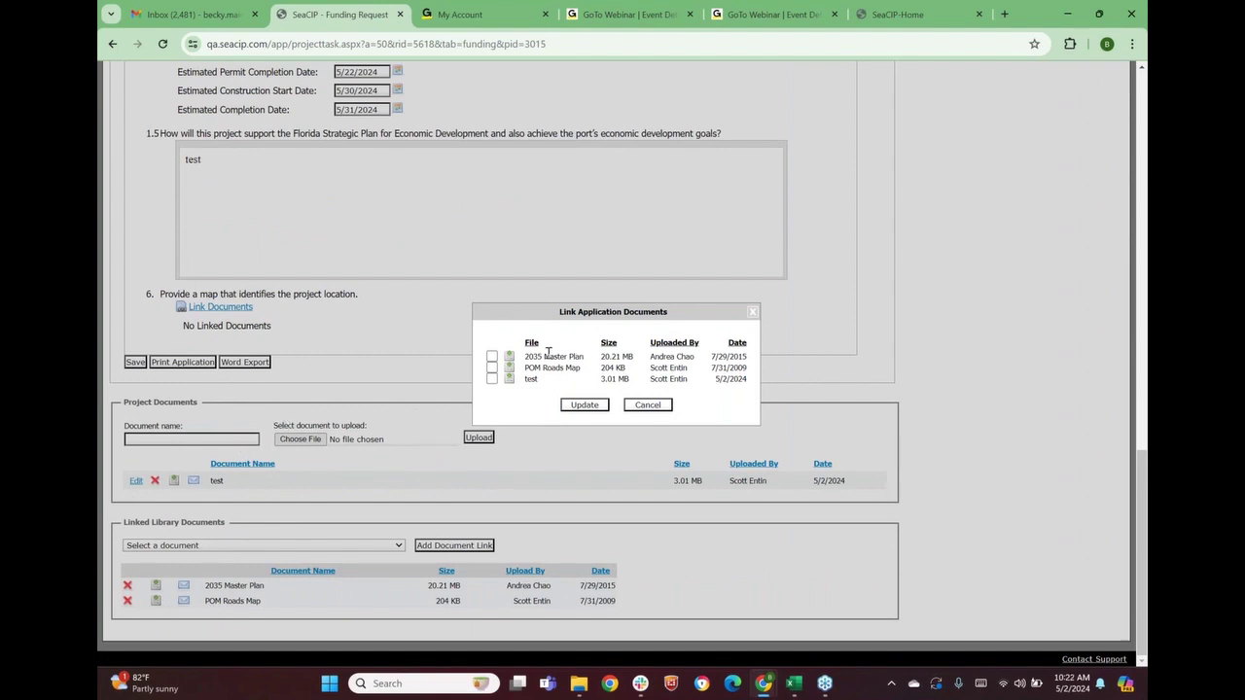
pyautogui.click(493, 369)
pyautogui.click(584, 405)
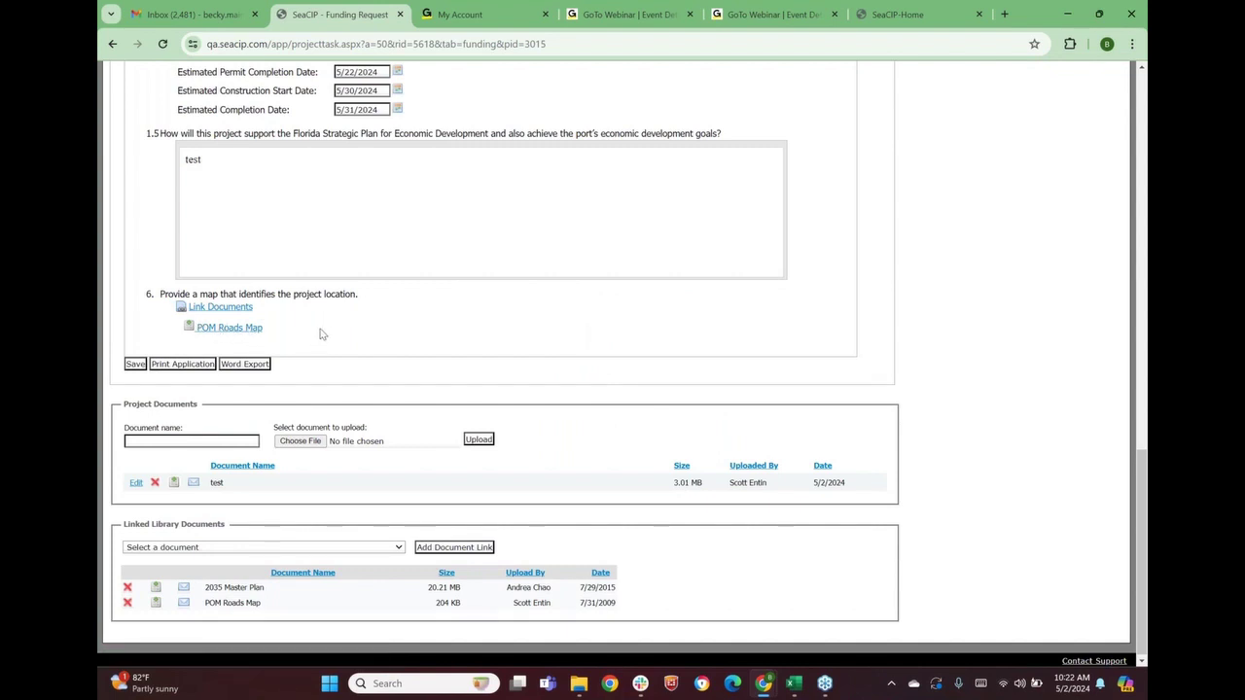
pyautogui.scroll(15, 376, 333)
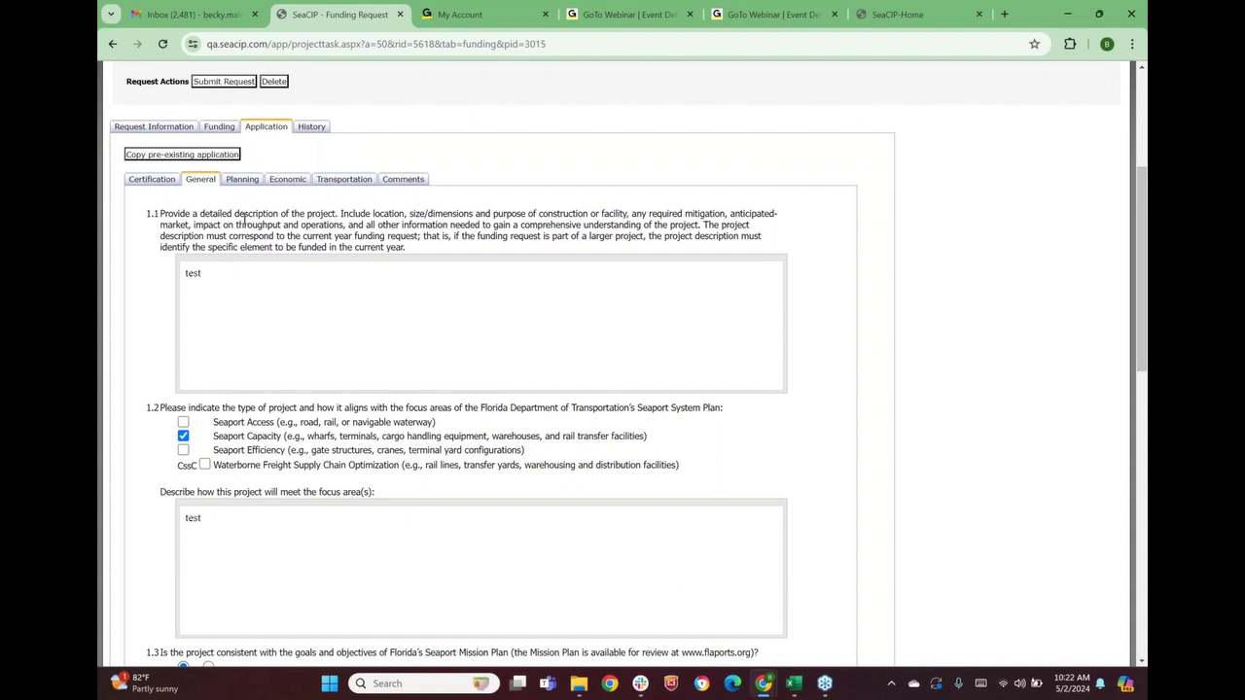
# On the Planning tab, answer 2.1 Yes, link 2035 Master Plan, and explain with 'test'
pyautogui.click(242, 181)
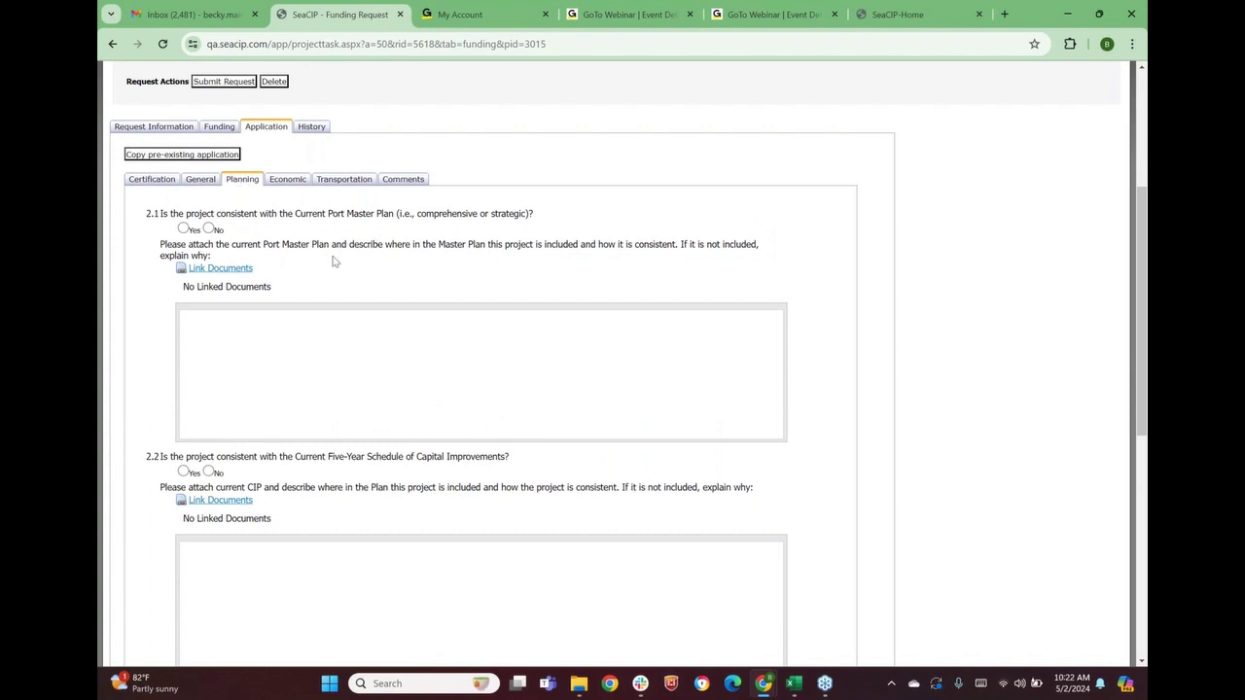
pyautogui.click(183, 230)
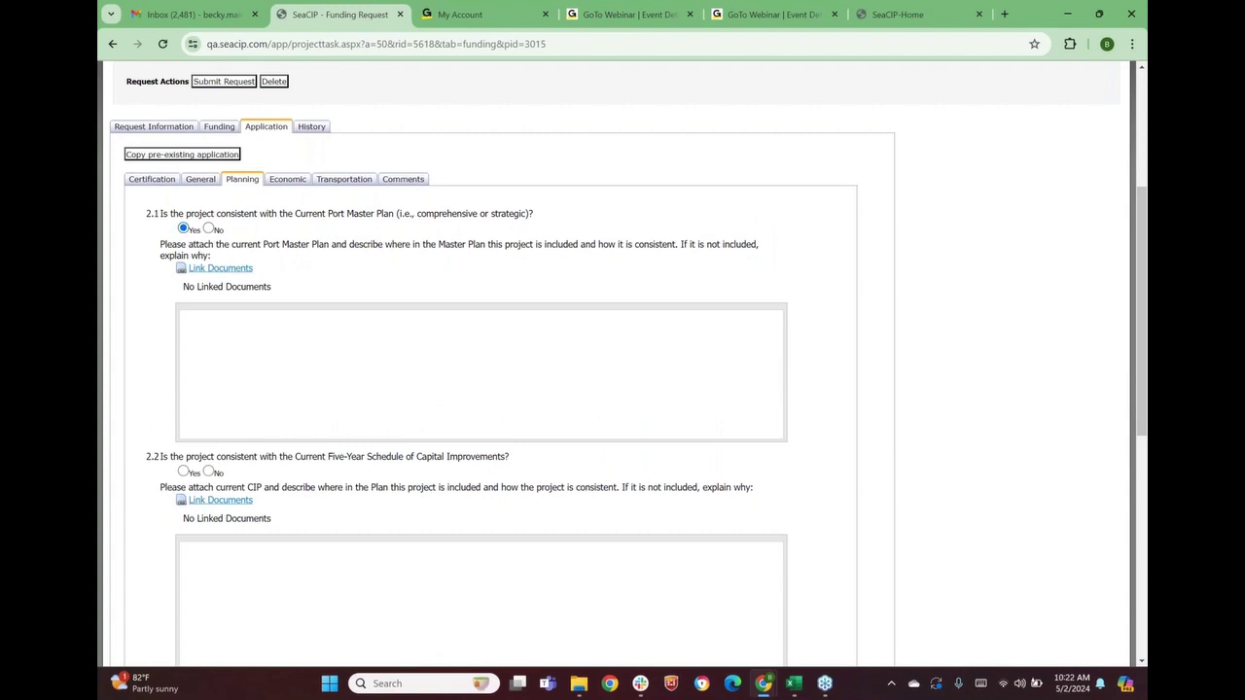
pyautogui.click(224, 268)
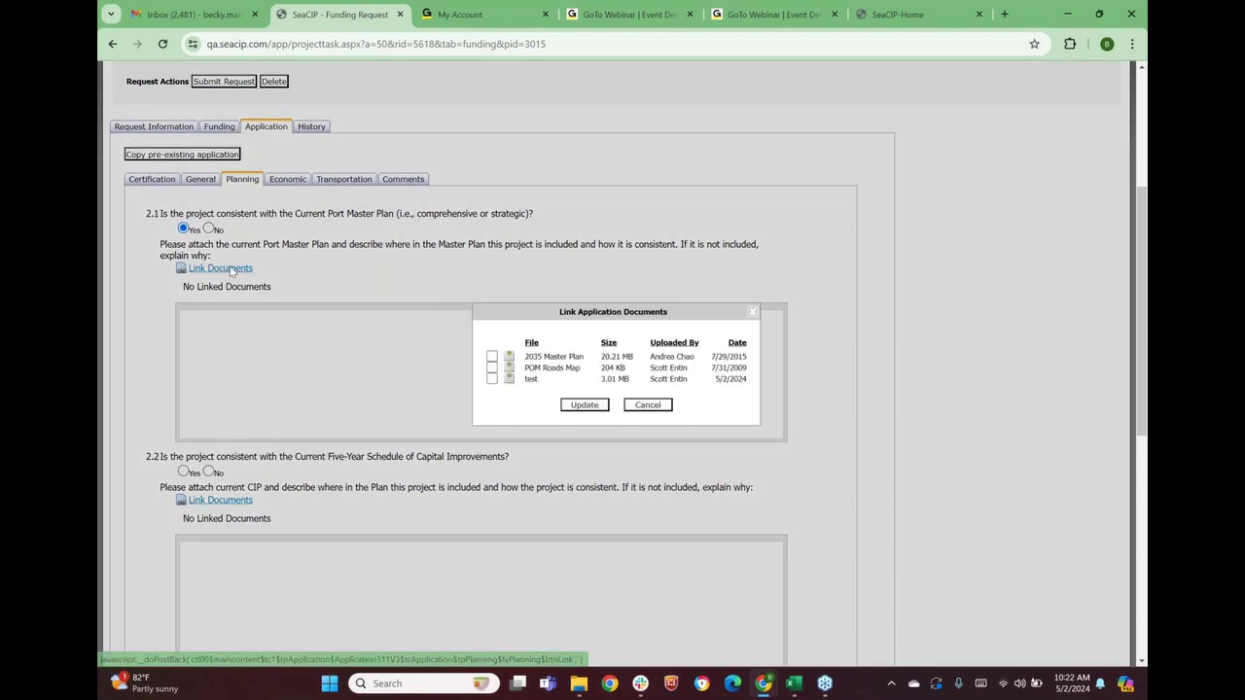
pyautogui.click(492, 357)
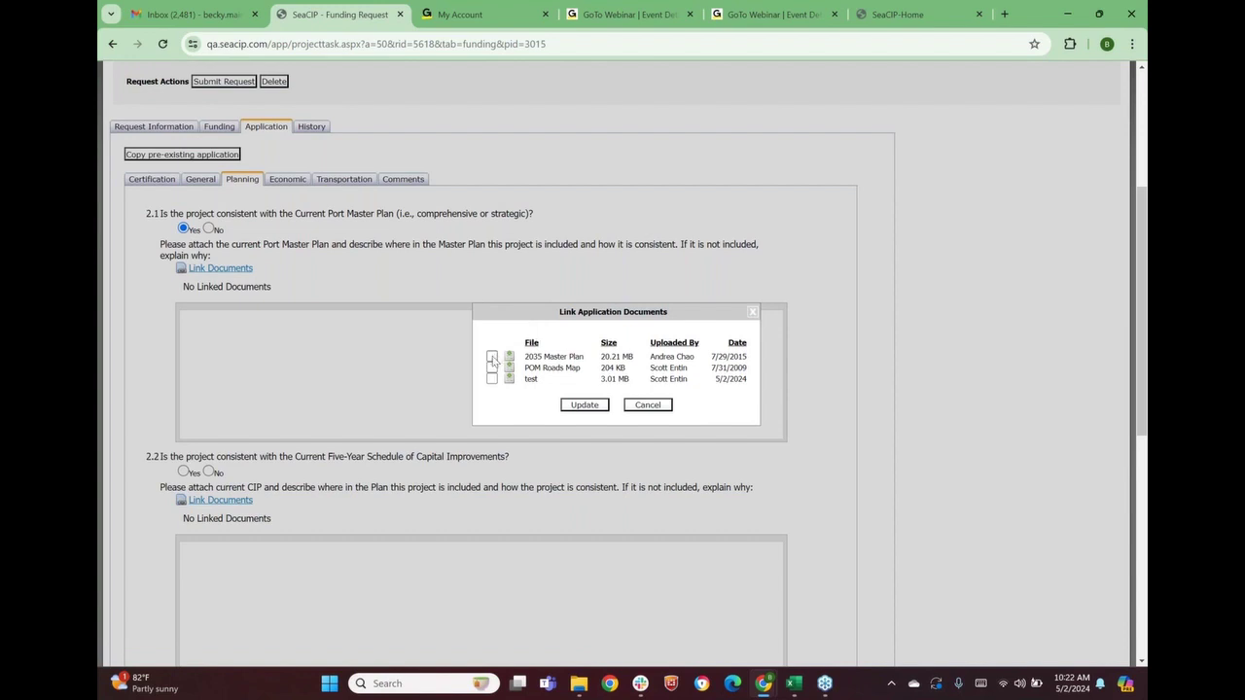
pyautogui.click(492, 357)
pyautogui.click(585, 404)
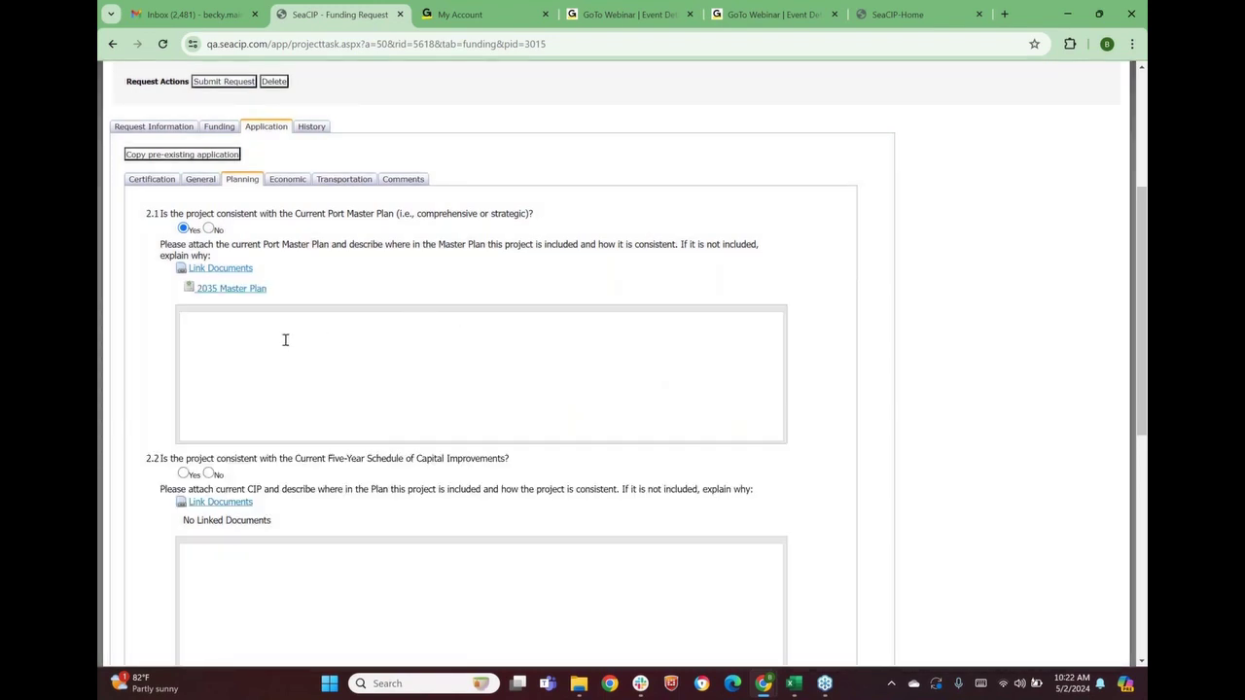
pyautogui.write('st')
pyautogui.scroll(-1, 297, 380)
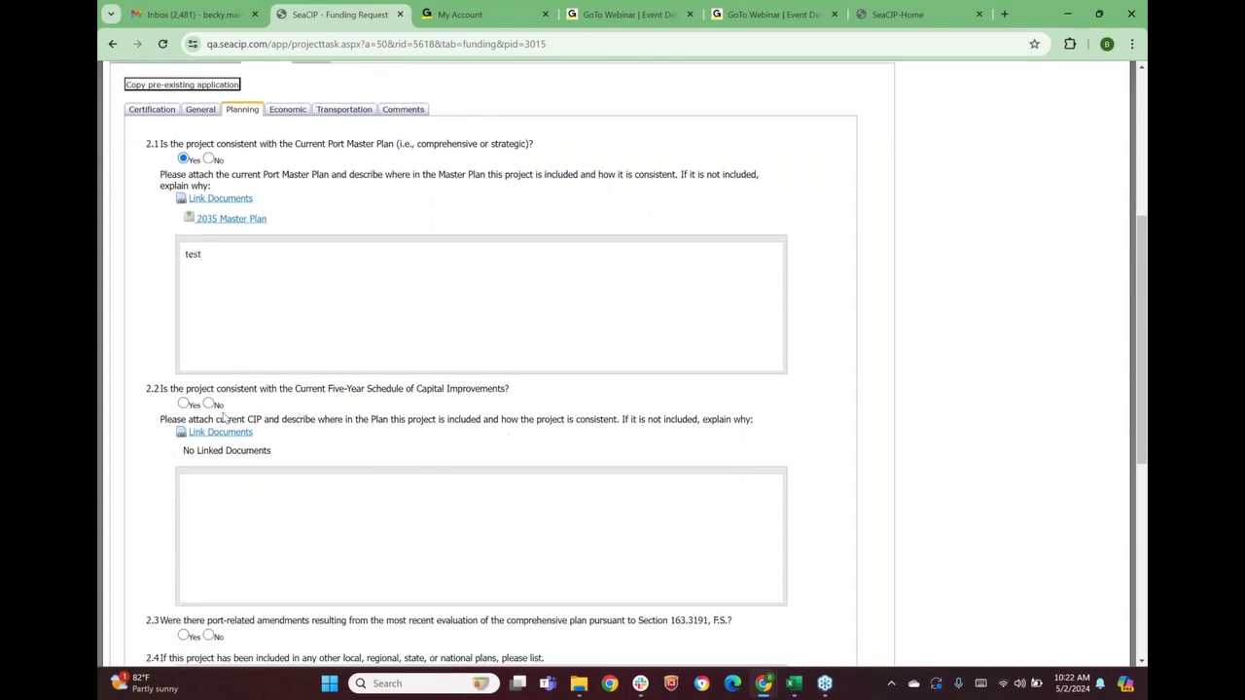
# Answer 2.2 Yes, link the 'test' document to it, and explain with 'test'
pyautogui.click(186, 406)
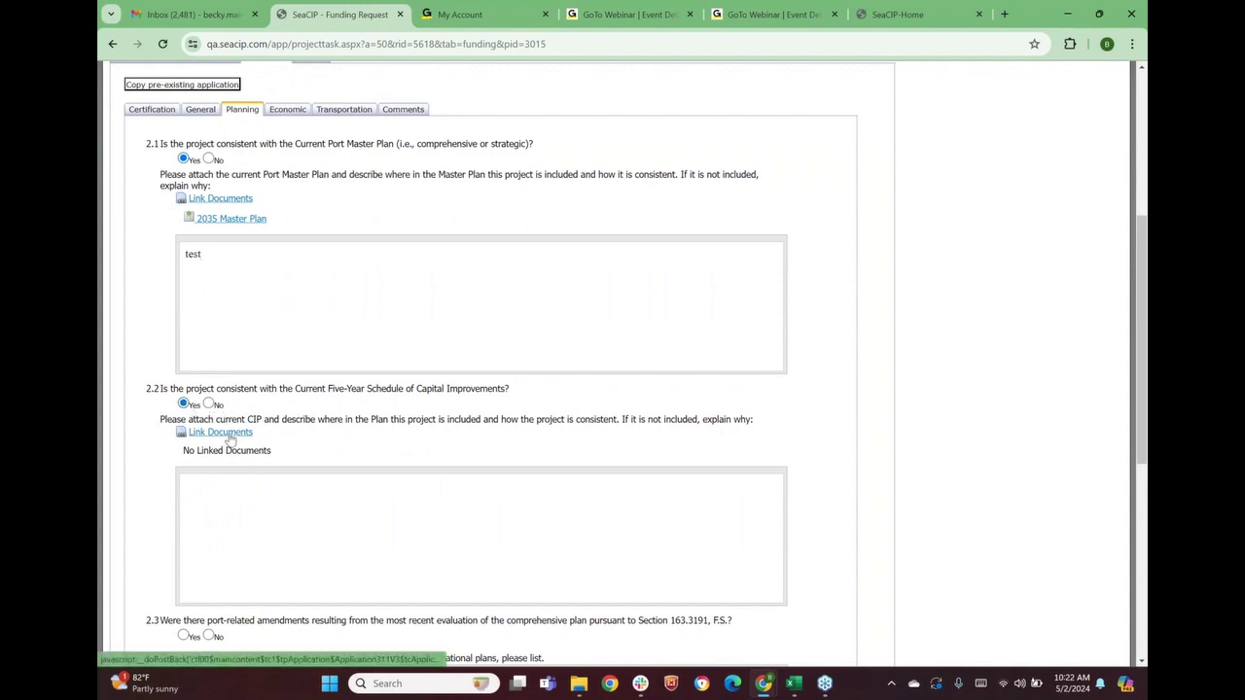
pyautogui.click(230, 435)
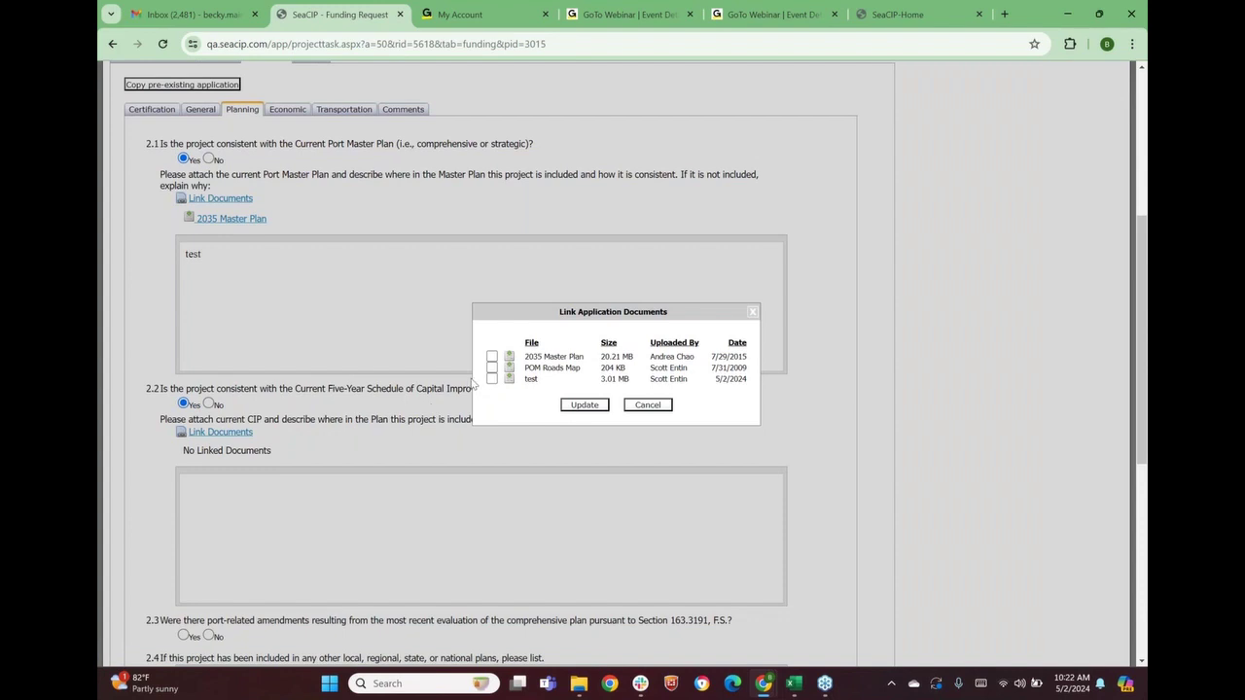
pyautogui.click(491, 379)
pyautogui.click(583, 404)
pyautogui.scroll(-2, 403, 453)
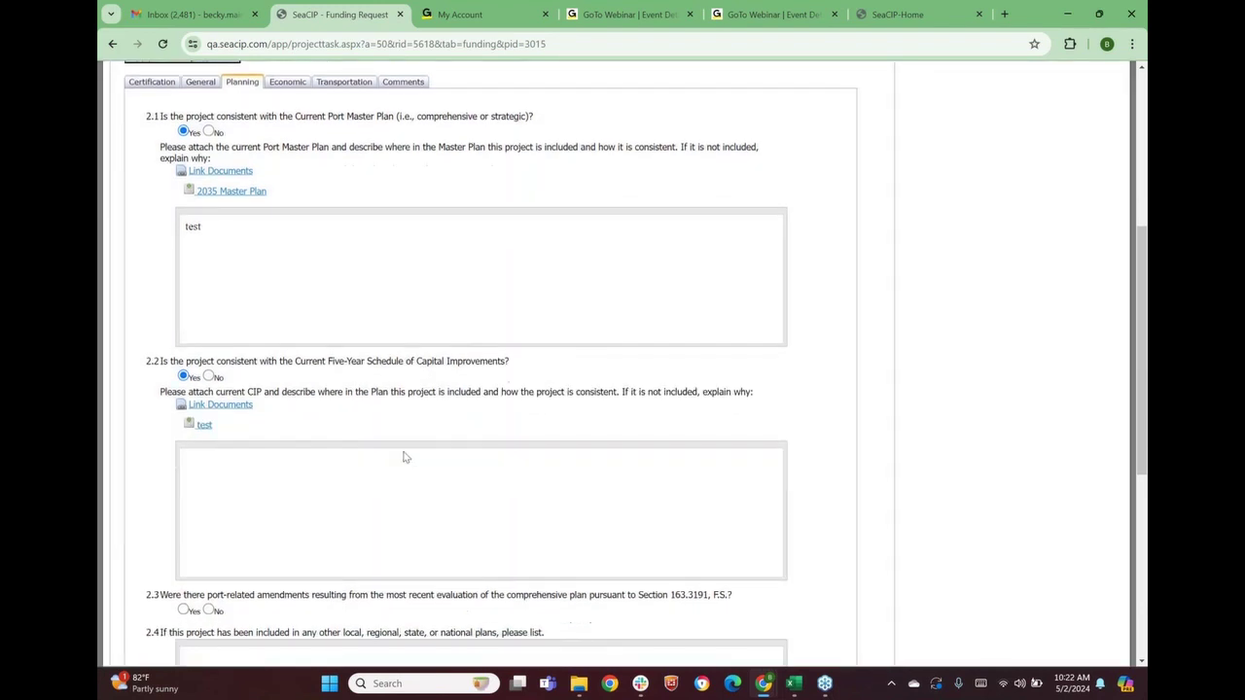
pyautogui.write('test')
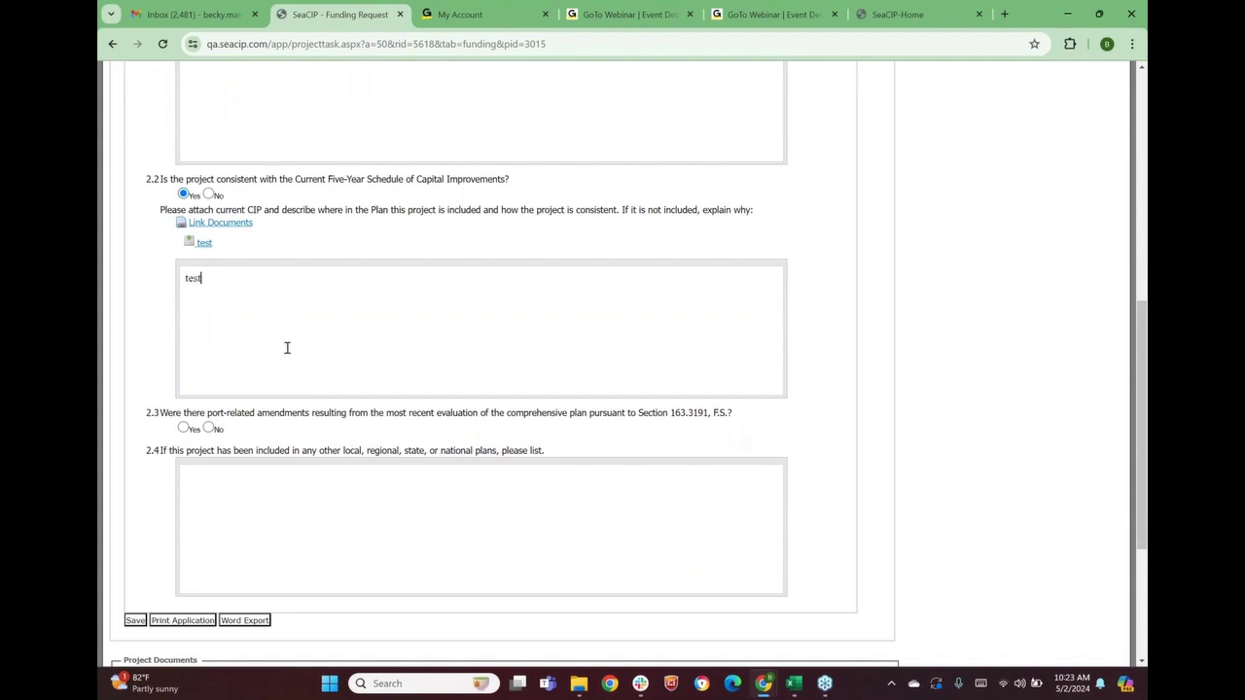
pyautogui.scroll(-1, 308, 355)
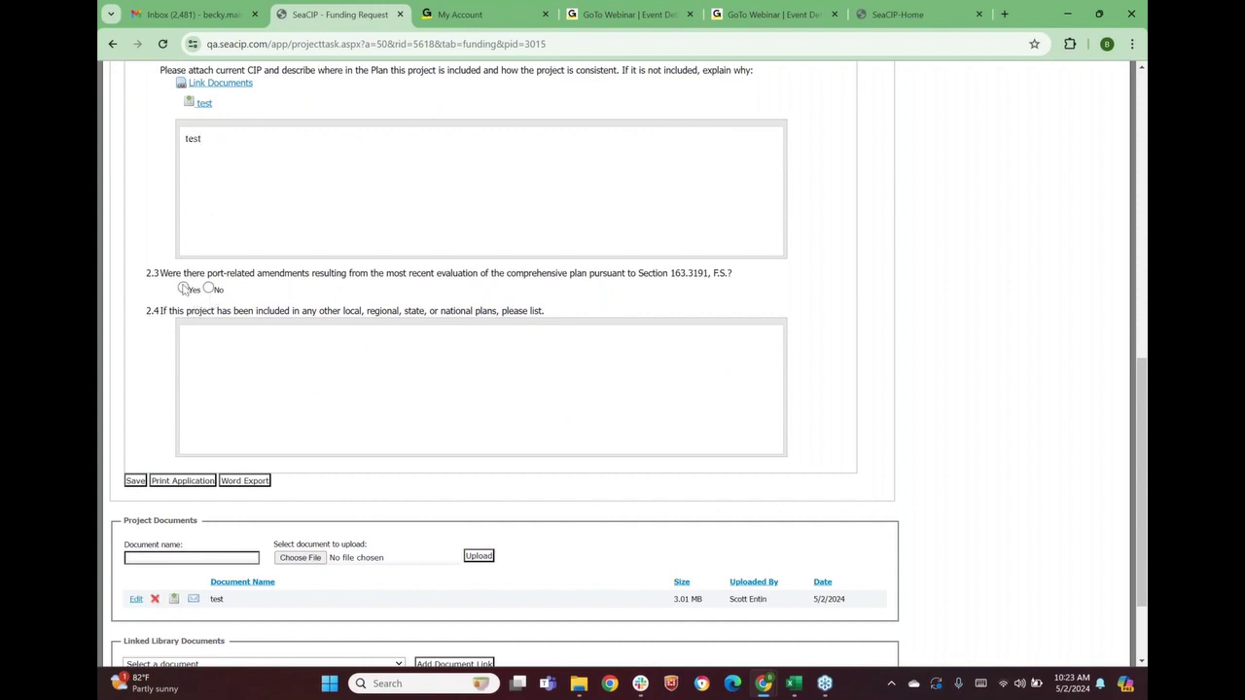
# Answer 2.3 Yes and enter 'test' for question 2.4
pyautogui.click(183, 289)
pyautogui.write('test')
pyautogui.scroll(3, 247, 387)
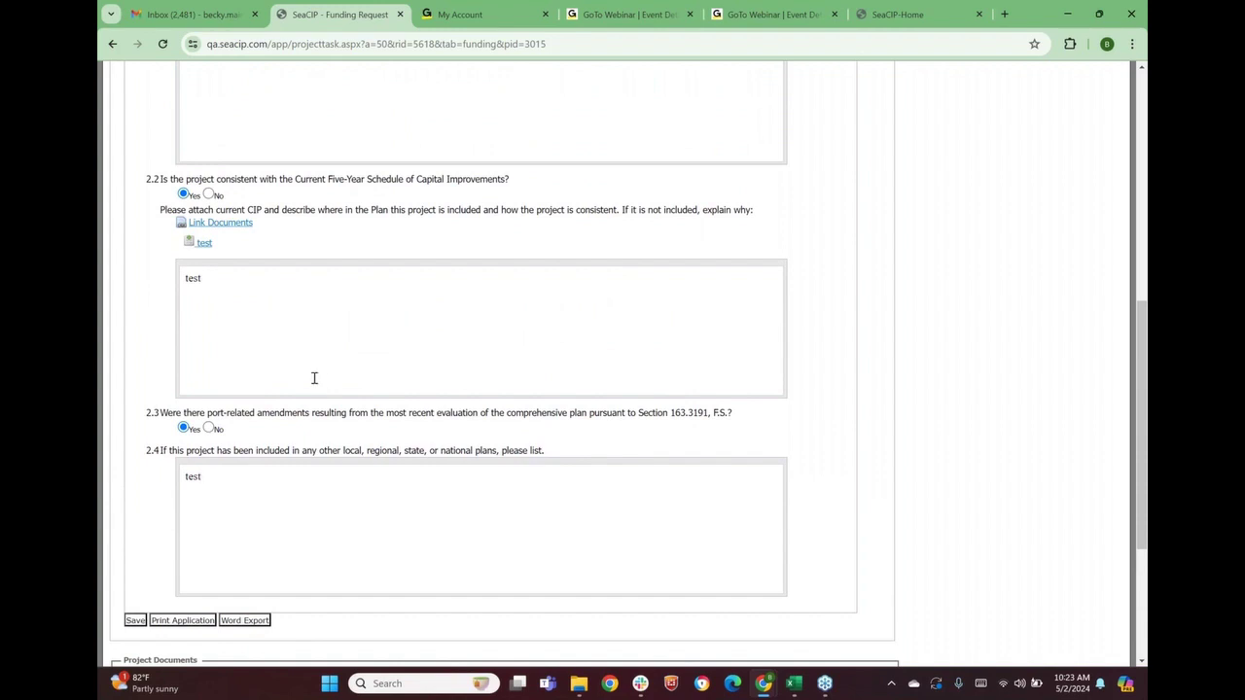
pyautogui.scroll(7, 290, 123)
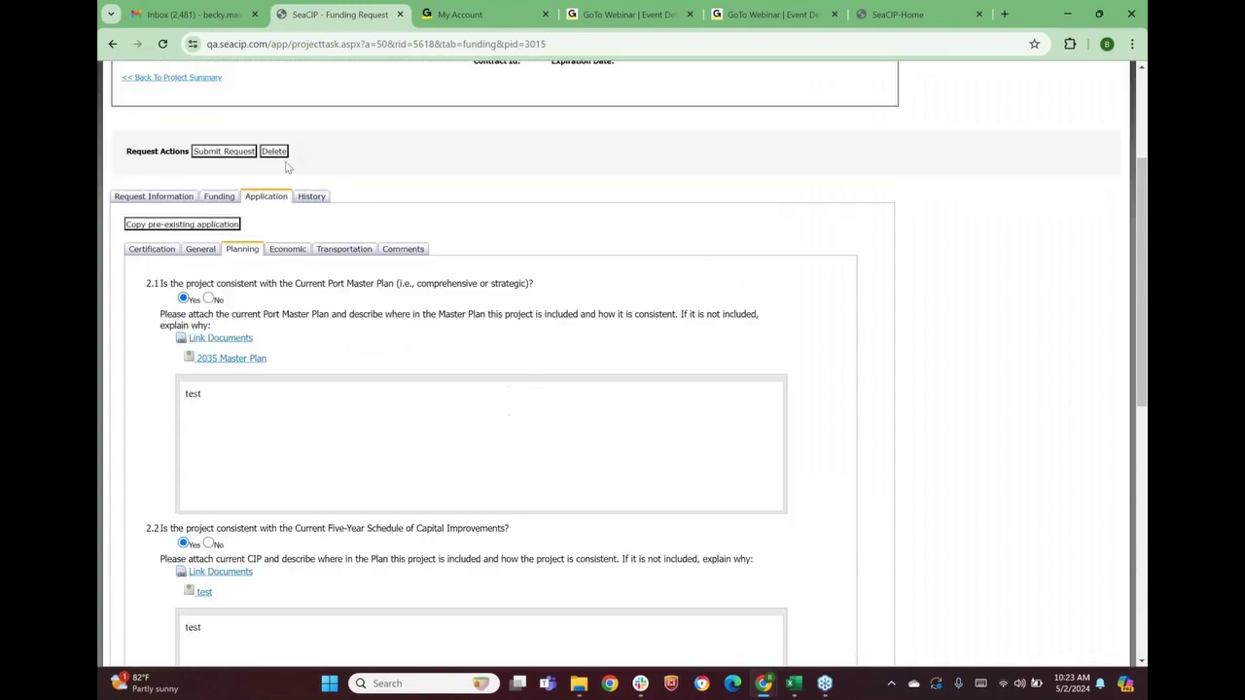
pyautogui.scroll(-10, 303, 306)
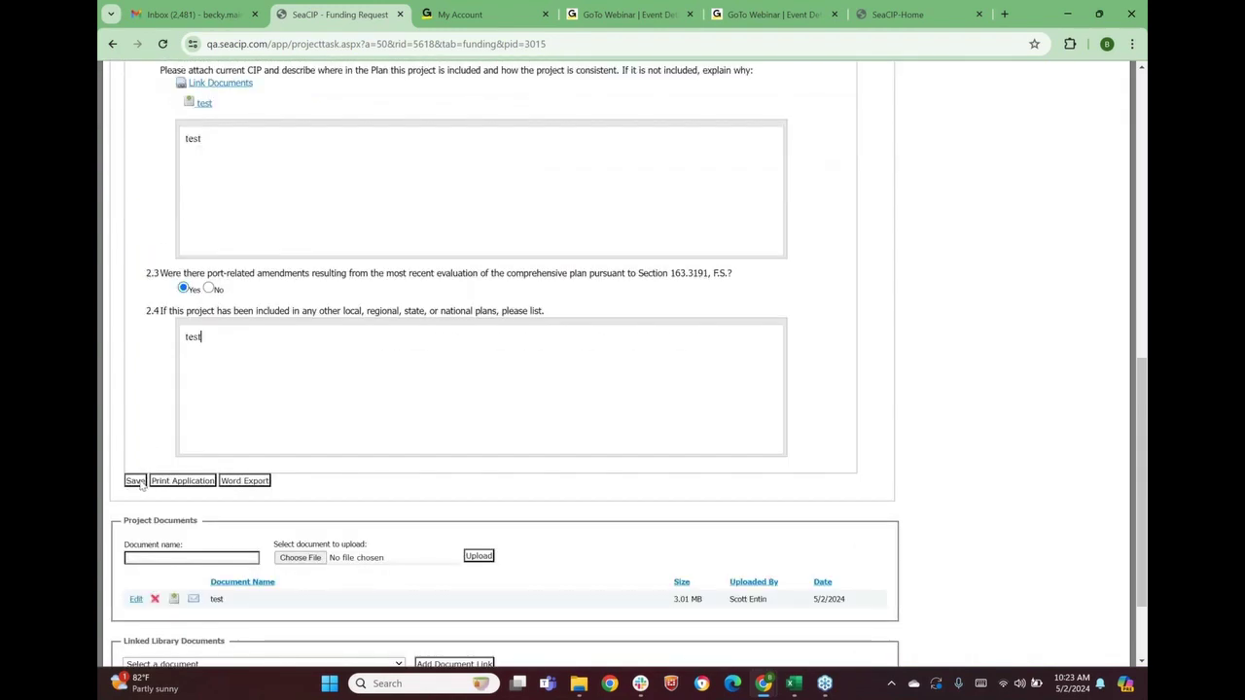
# Save the Planning answers and check that 2.1–2.3 show Yes with documents linked to 2.1 and 2.2
pyautogui.click(136, 483)
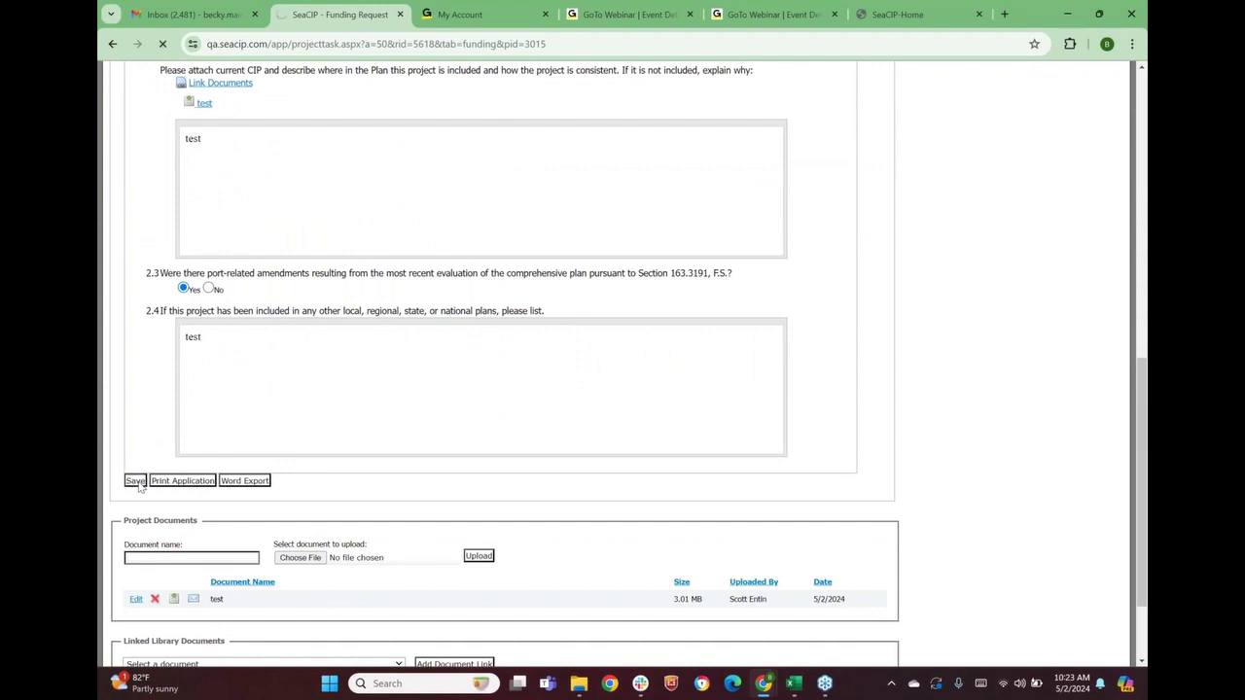
pyautogui.scroll(-3, 231, 434)
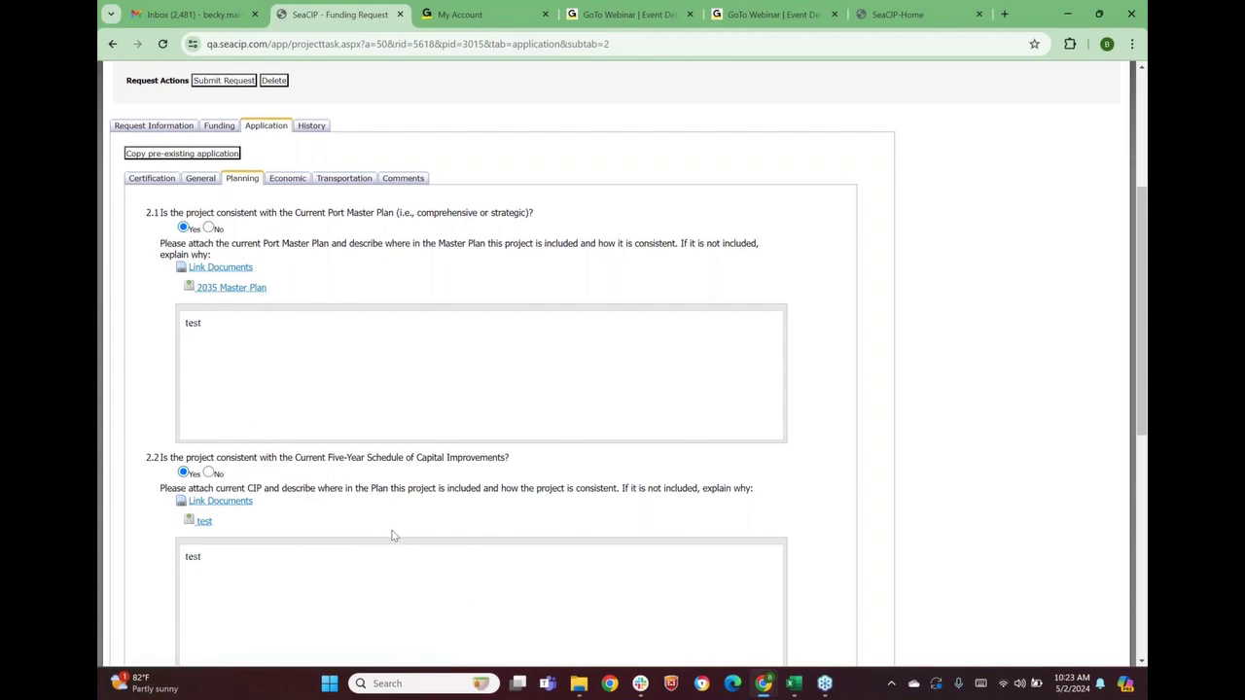
pyautogui.doubleClick(159, 458)
pyautogui.scroll(-3, 251, 424)
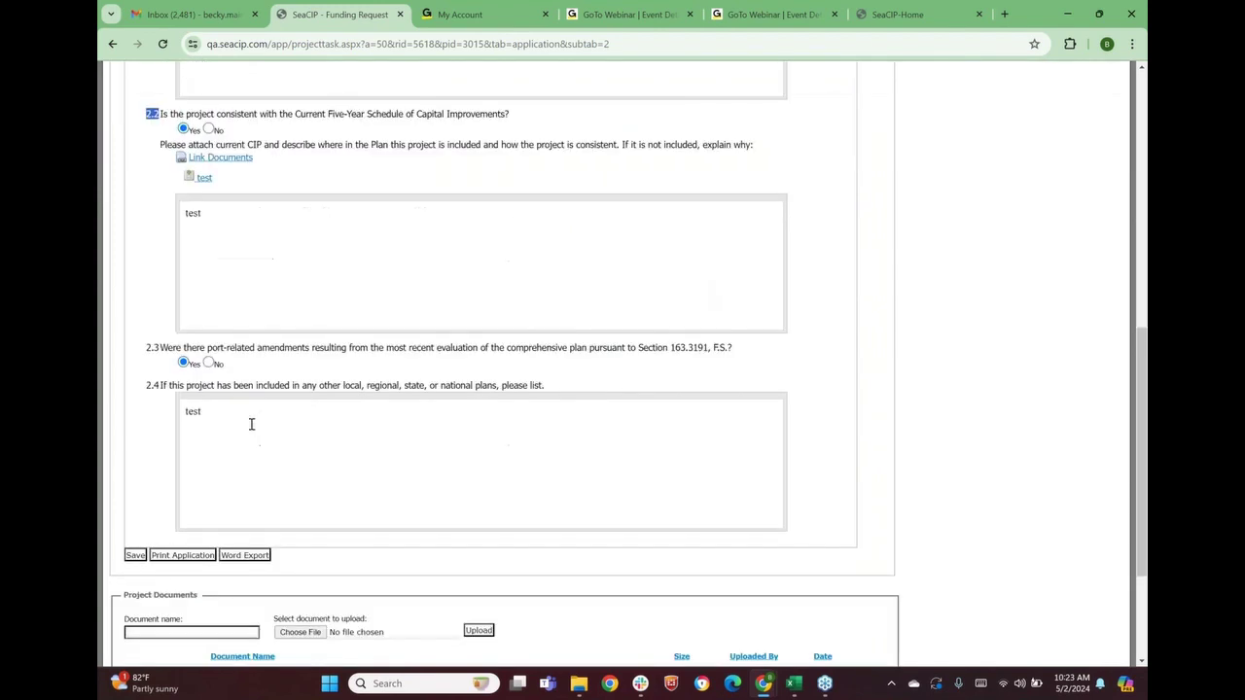
pyautogui.scroll(-1, 251, 424)
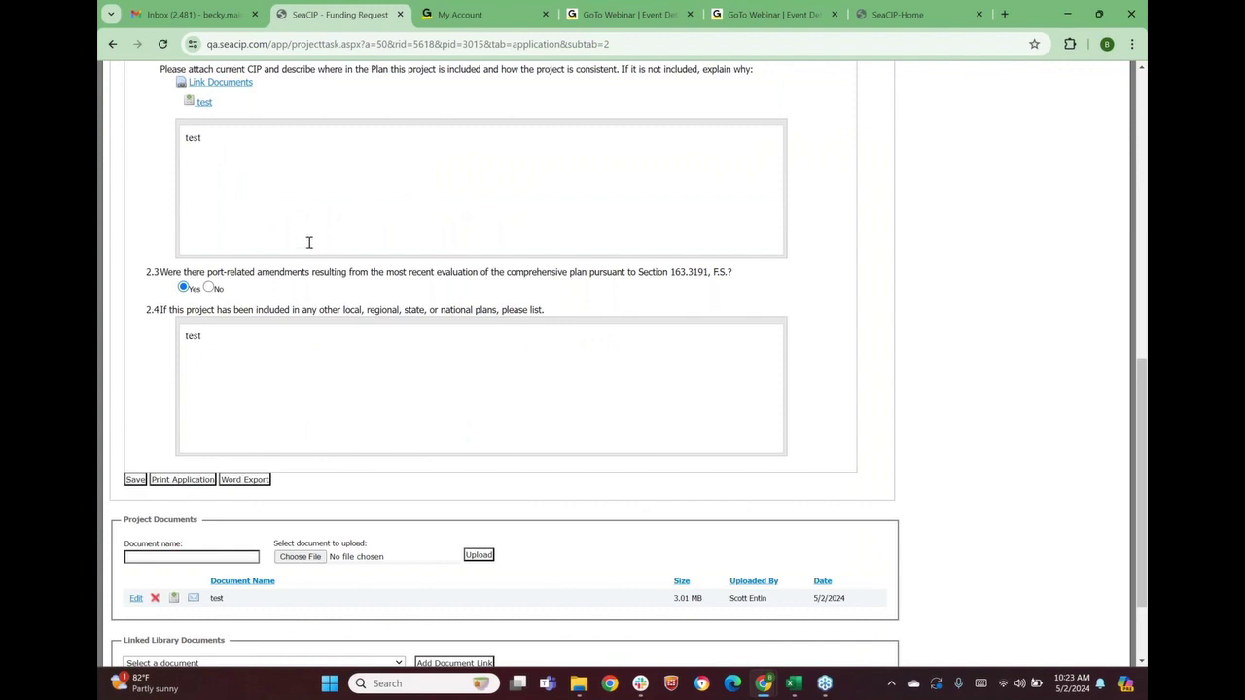
pyautogui.scroll(2, 310, 241)
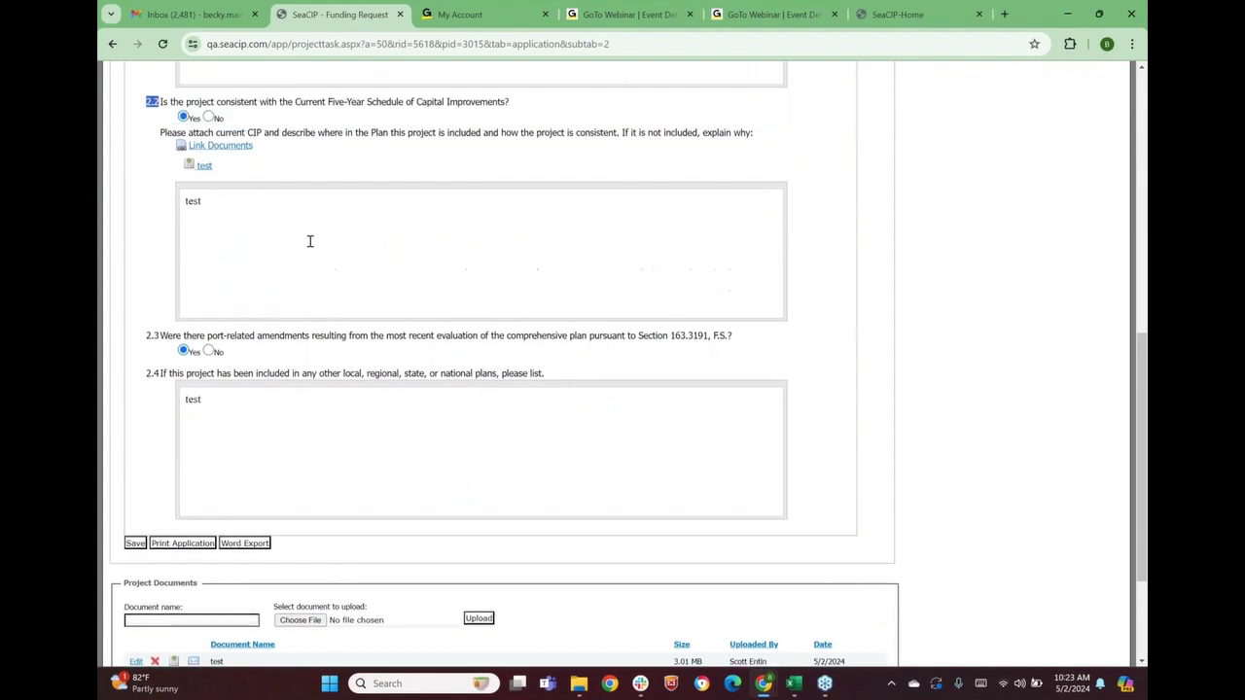
pyautogui.scroll(5, 307, 243)
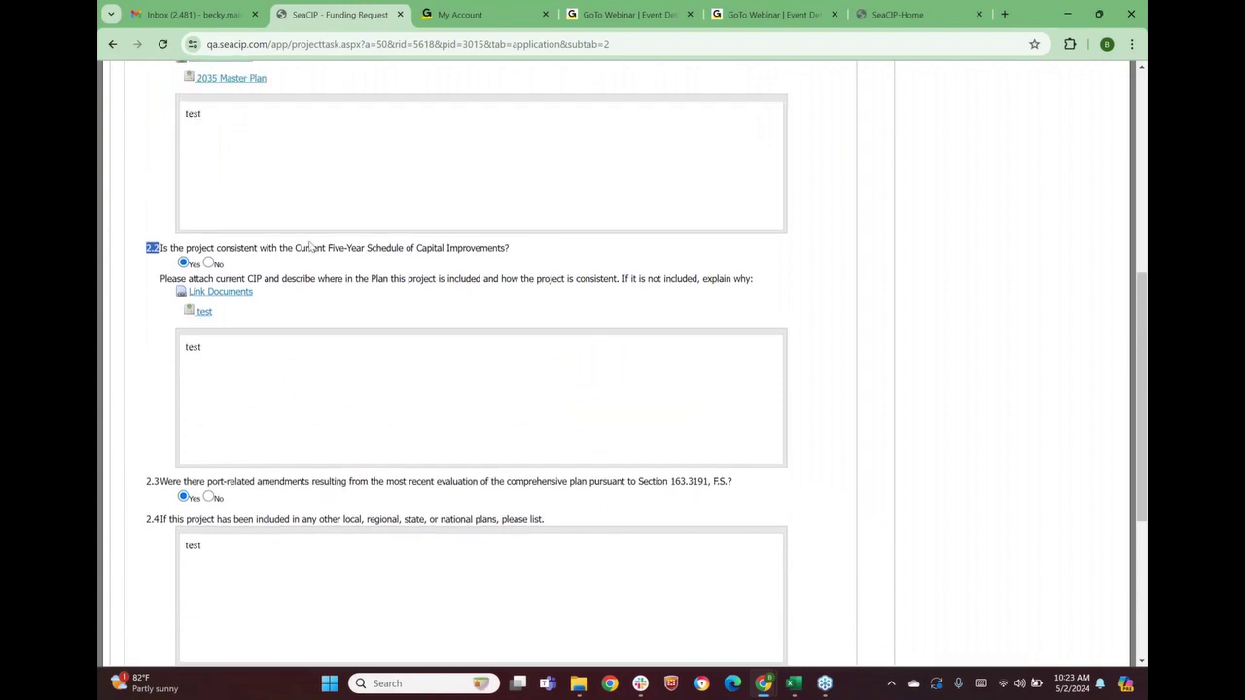
# On the Economic questions, enter $0 Federal and $900,000 State capital investment
pyautogui.click(298, 252)
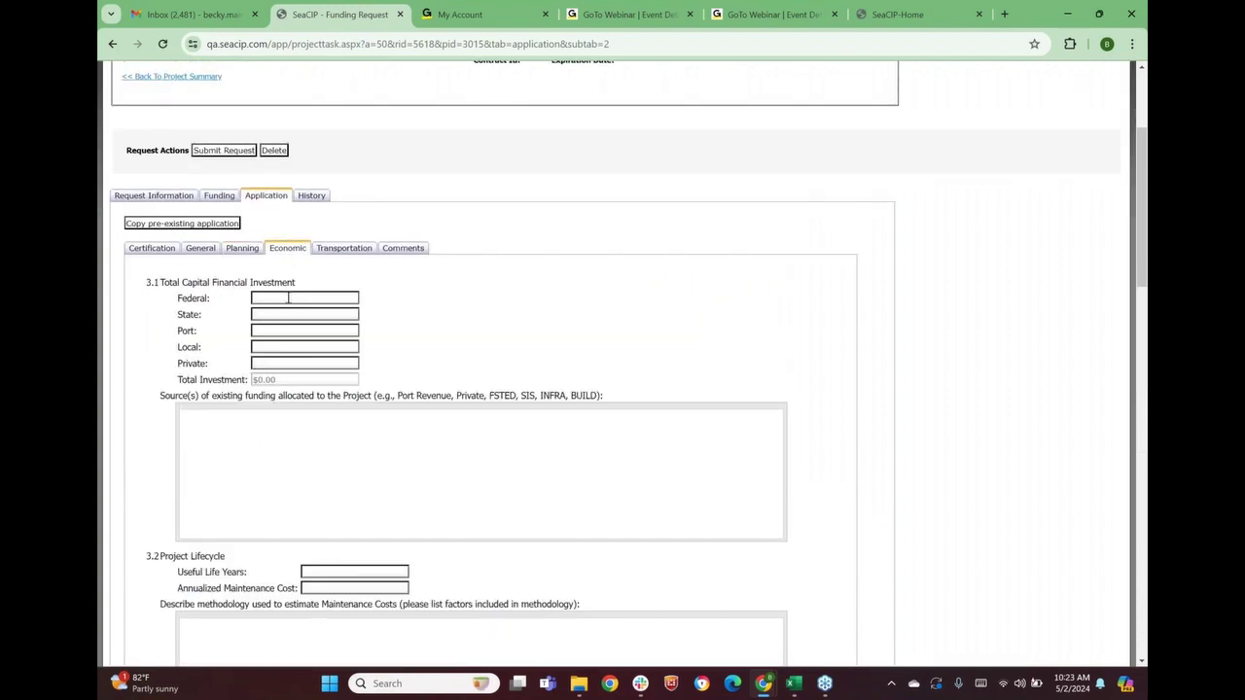
pyautogui.click(273, 299)
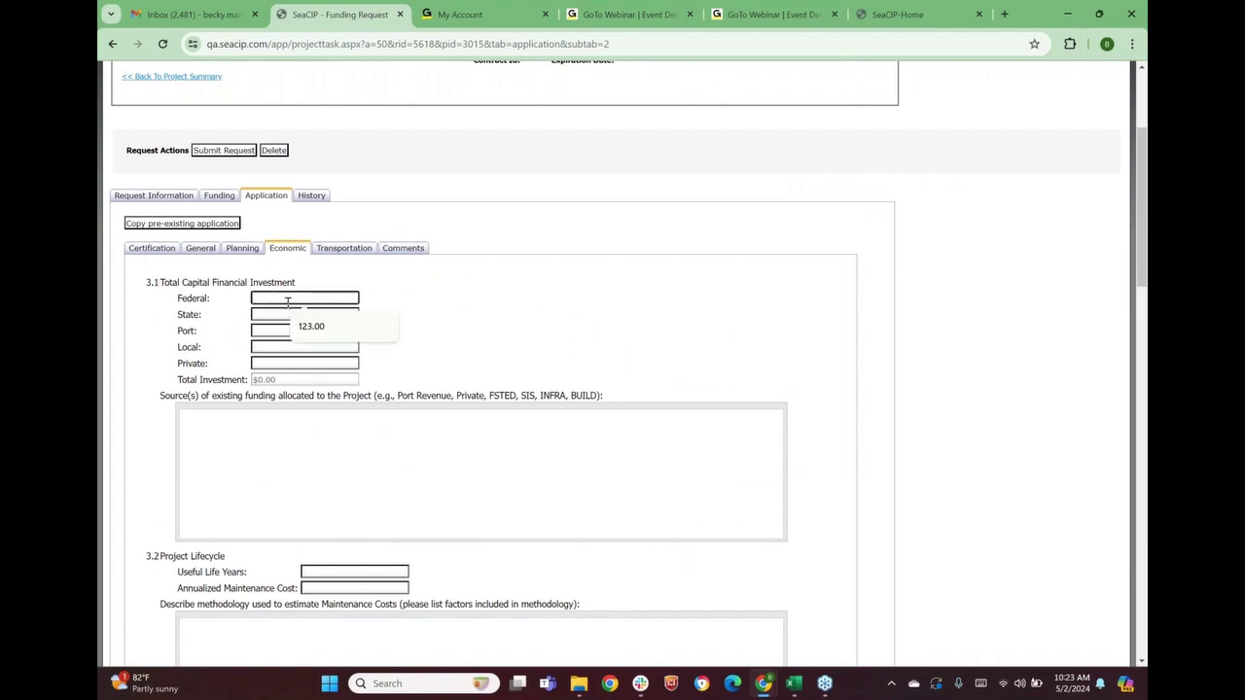
pyautogui.write('123')
pyautogui.press('BackSpace')
pyautogui.press('BackSpace')
pyautogui.press('BackSpace')
pyautogui.write('0')
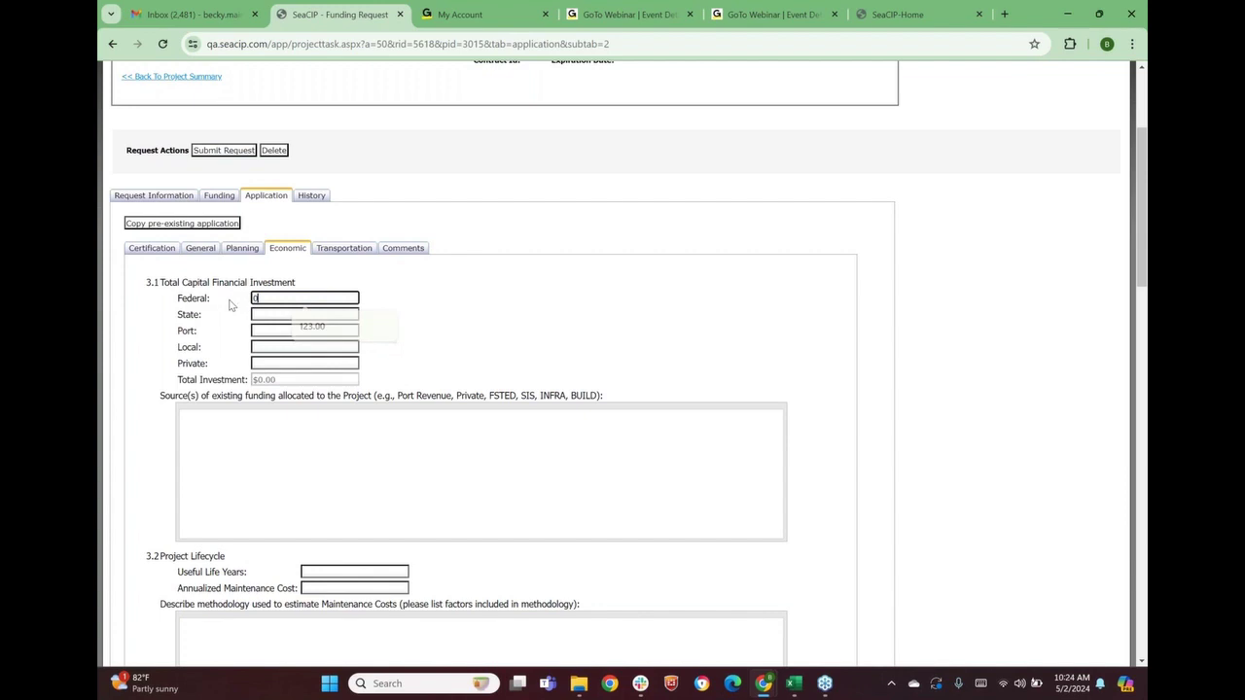
pyautogui.click(256, 315)
pyautogui.write('900')
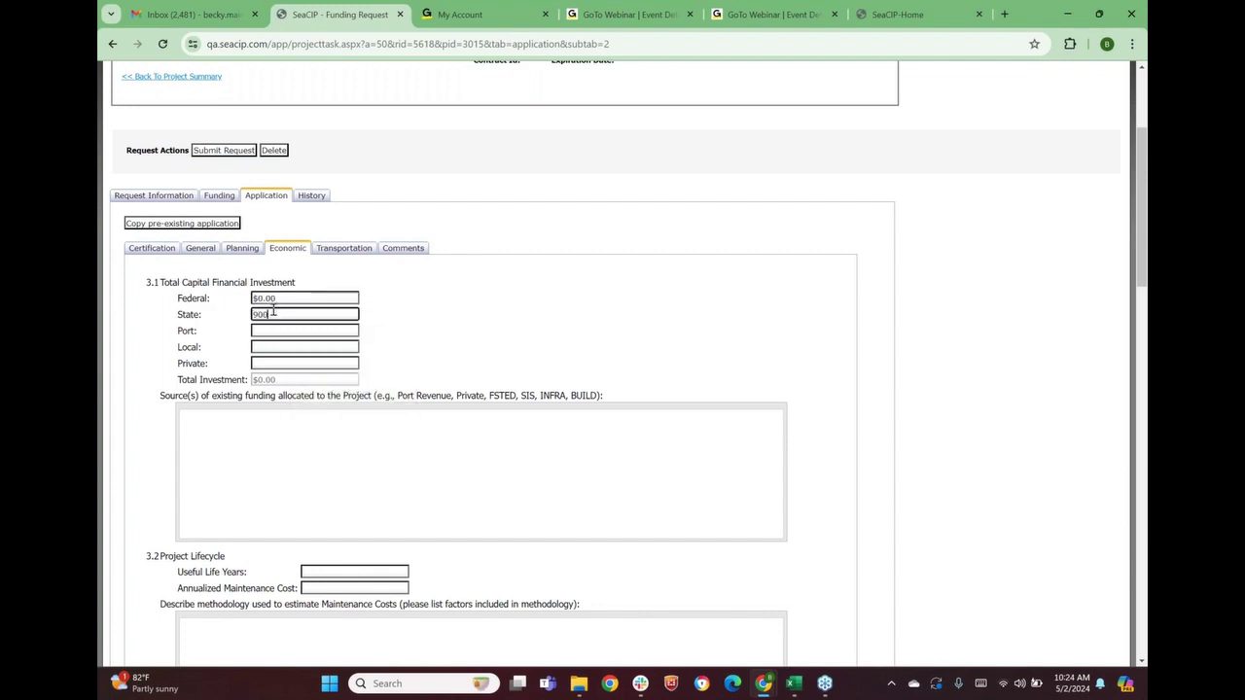
pyautogui.write(',00000')
# Enter $100,000 Port, $0 Local and $0 Private investment, totalling $1,000,000
pyautogui.click(268, 330)
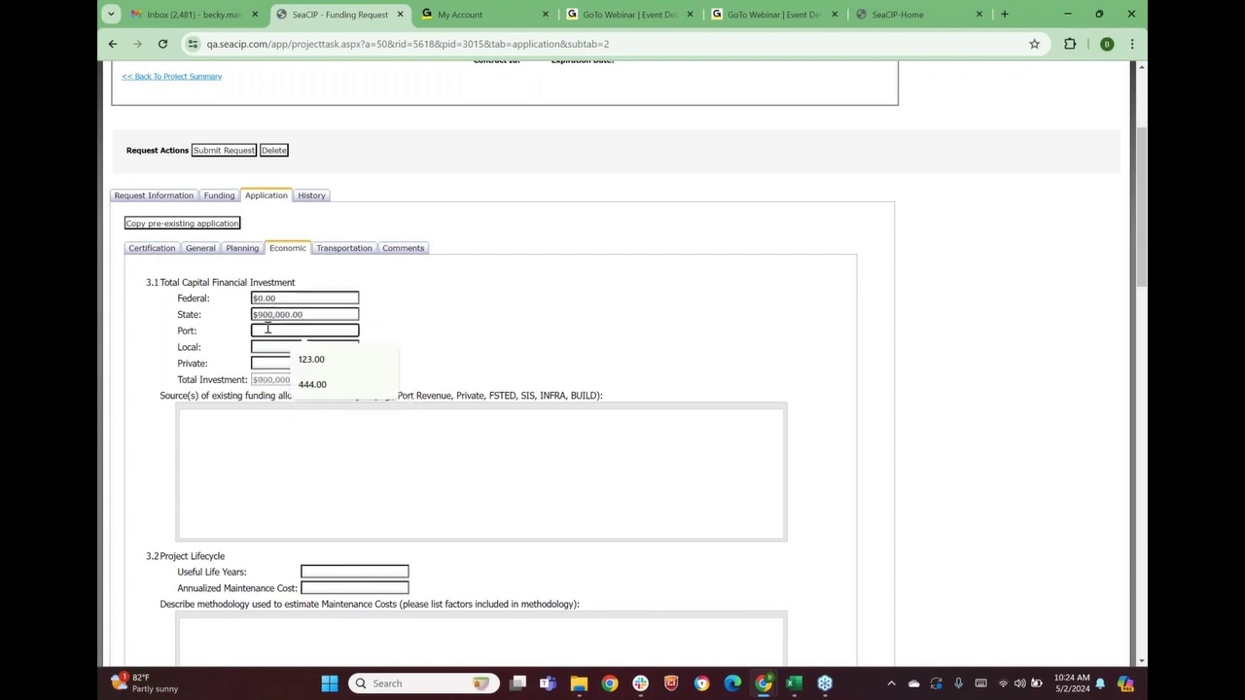
pyautogui.write('100000.00')
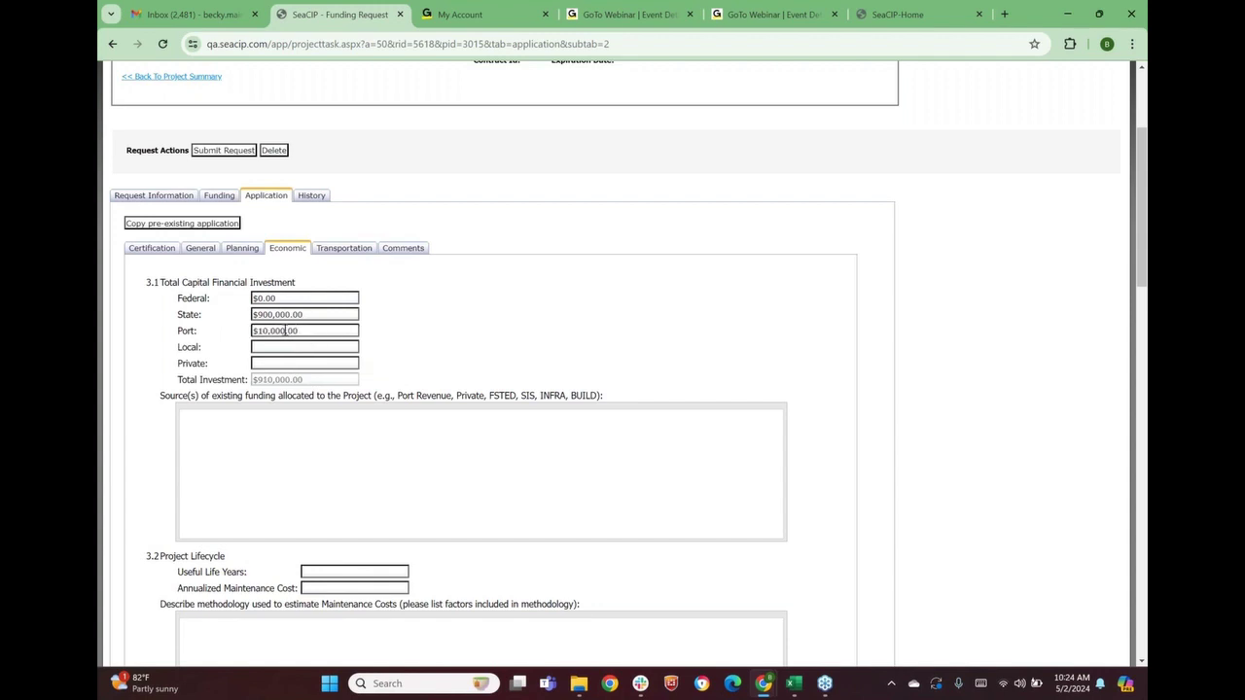
pyautogui.click(278, 331)
pyautogui.write('0')
pyautogui.click(294, 347)
pyautogui.write('0')
pyautogui.press('Tab')
pyautogui.write('0')
pyautogui.click(429, 367)
pyautogui.scroll(-3, 259, 440)
# Enter Port Revenue as the funding source and 12 useful-life years
pyautogui.click(264, 340)
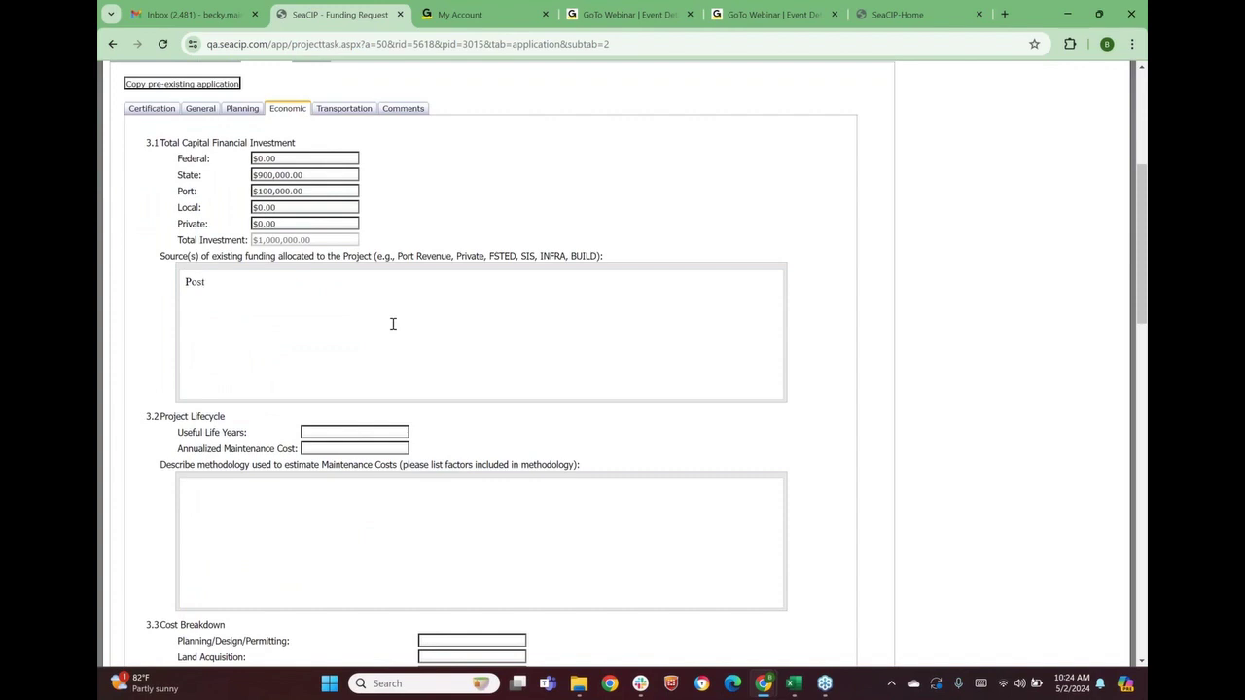
pyautogui.write('Port Revenue')
pyautogui.click(352, 432)
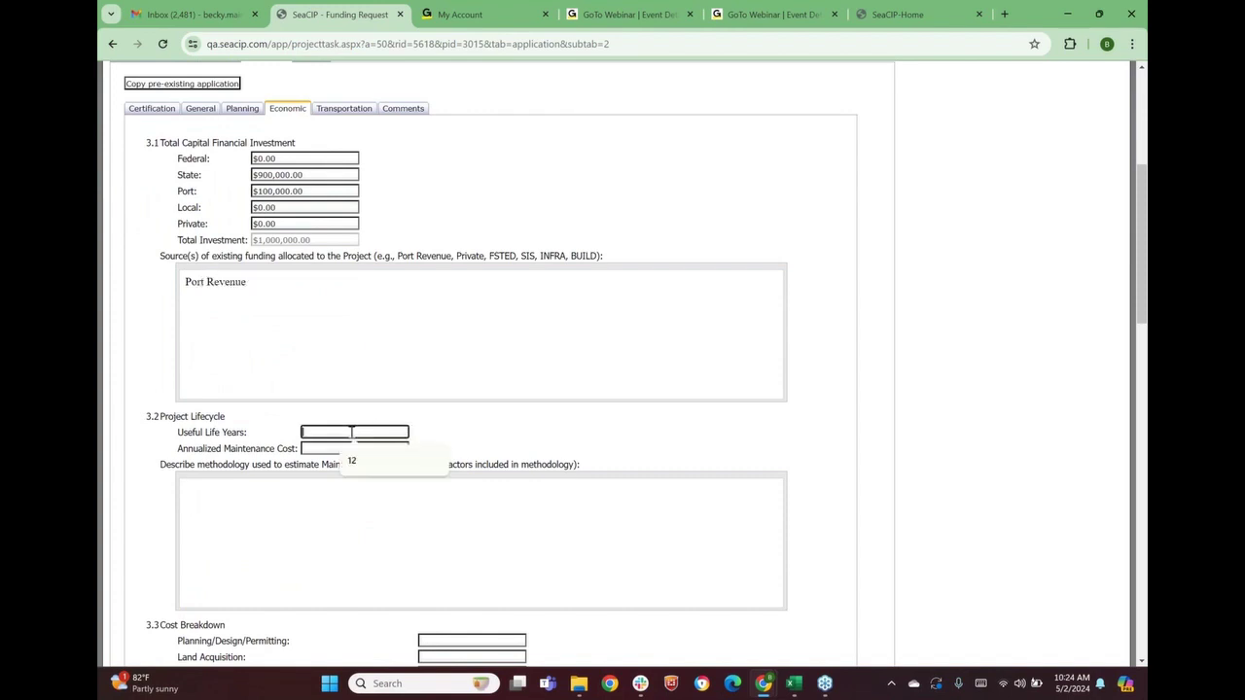
pyautogui.click(358, 463)
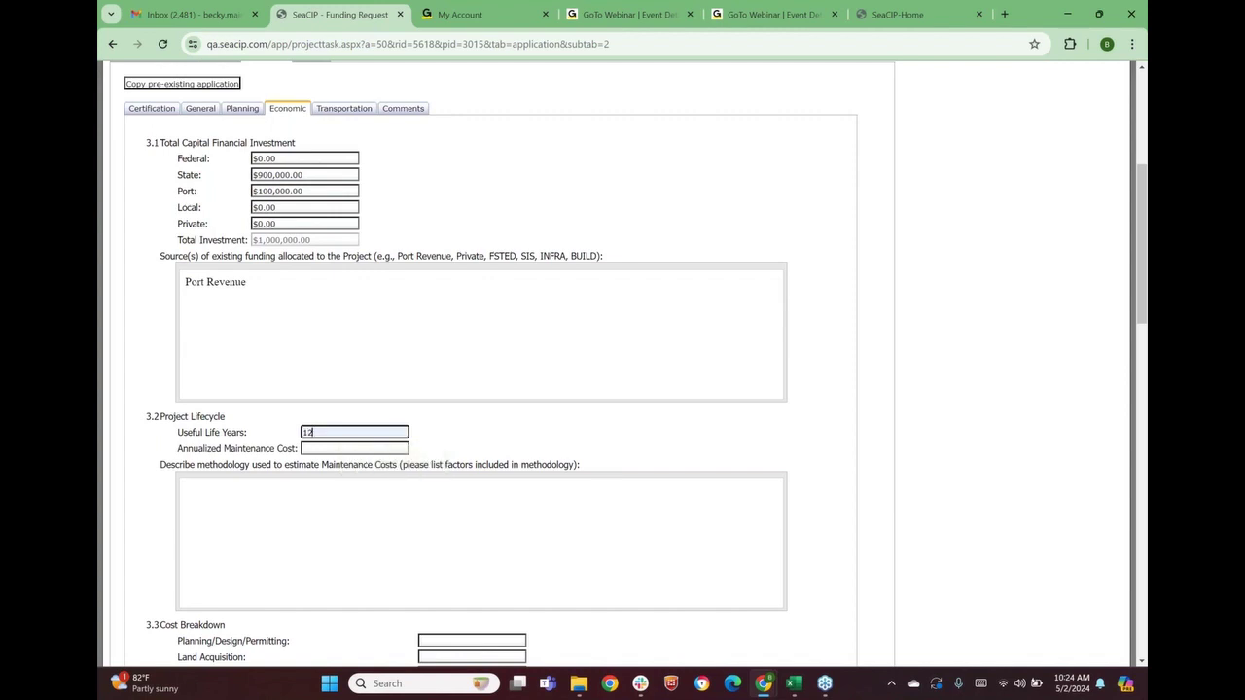
# Enter $100,000 annualized maintenance cost with methodology 'test'
pyautogui.click(328, 450)
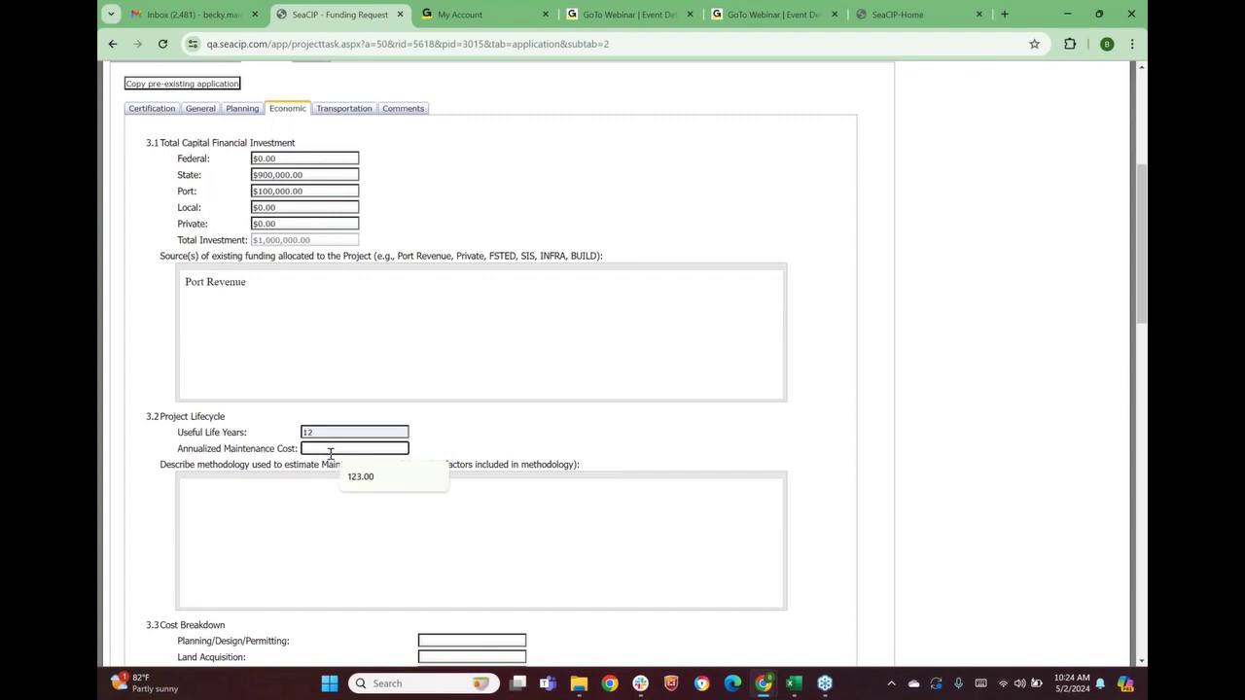
pyautogui.write('100,0')
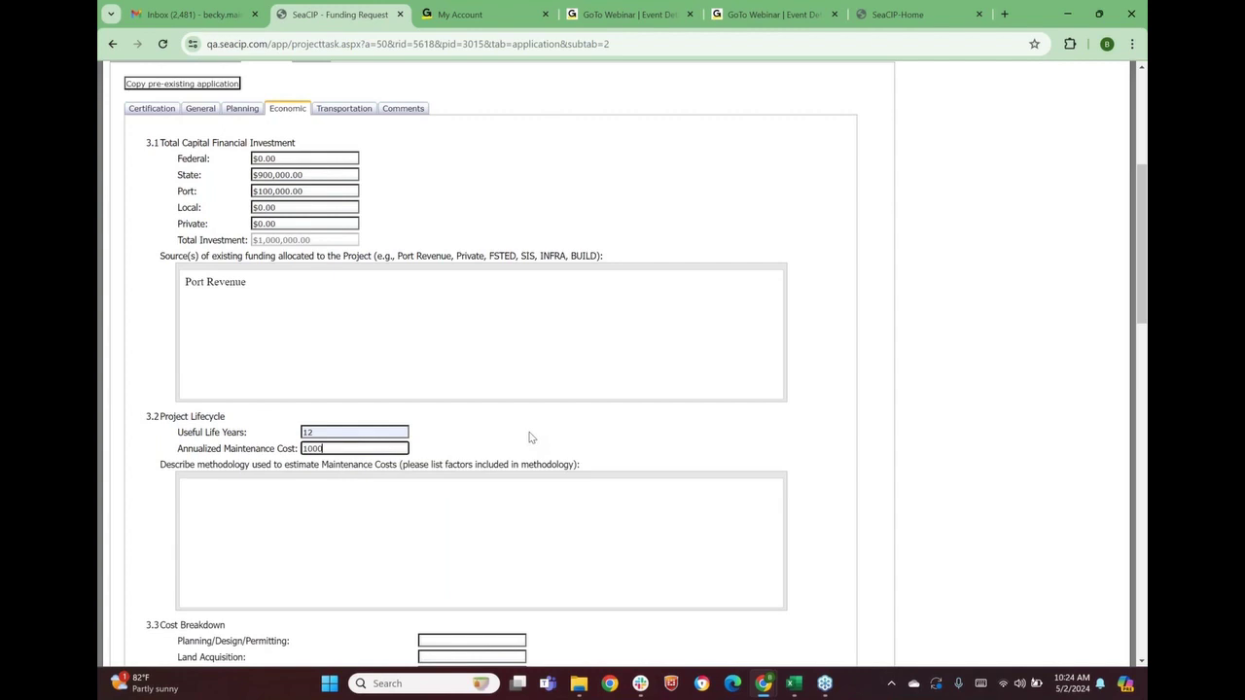
pyautogui.write('00')
pyautogui.click(530, 438)
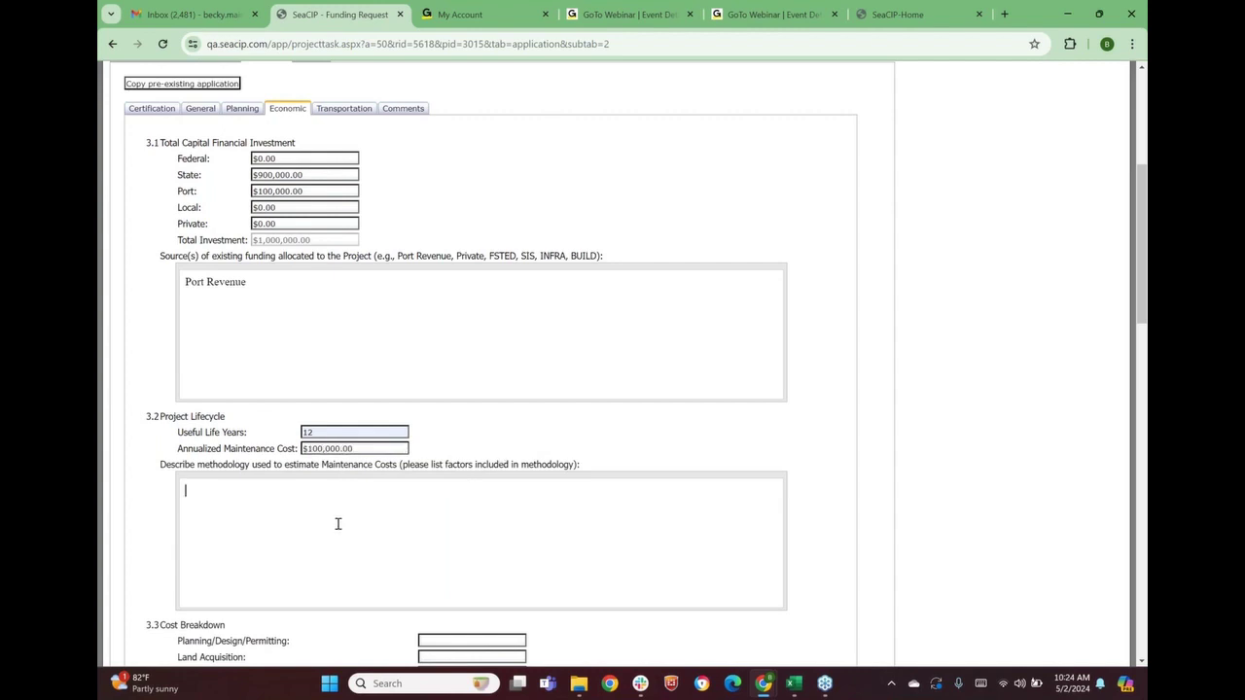
pyautogui.scroll(-2, 337, 525)
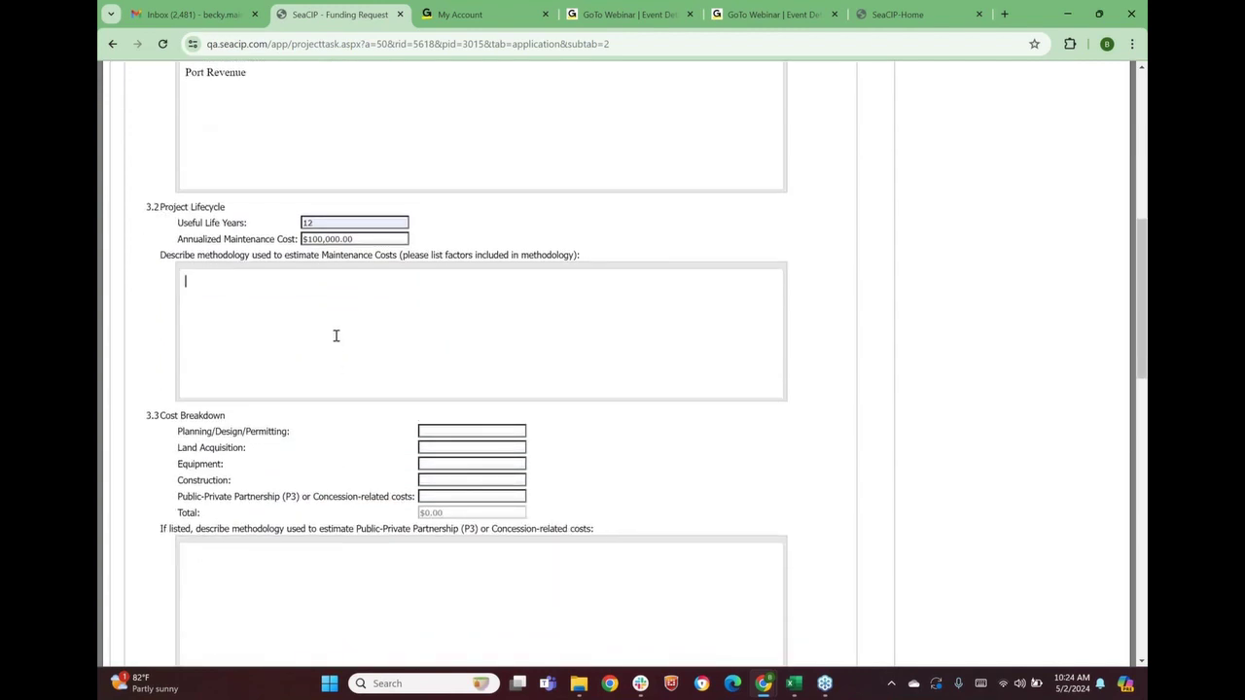
pyautogui.write('test')
pyautogui.scroll(-1, 314, 370)
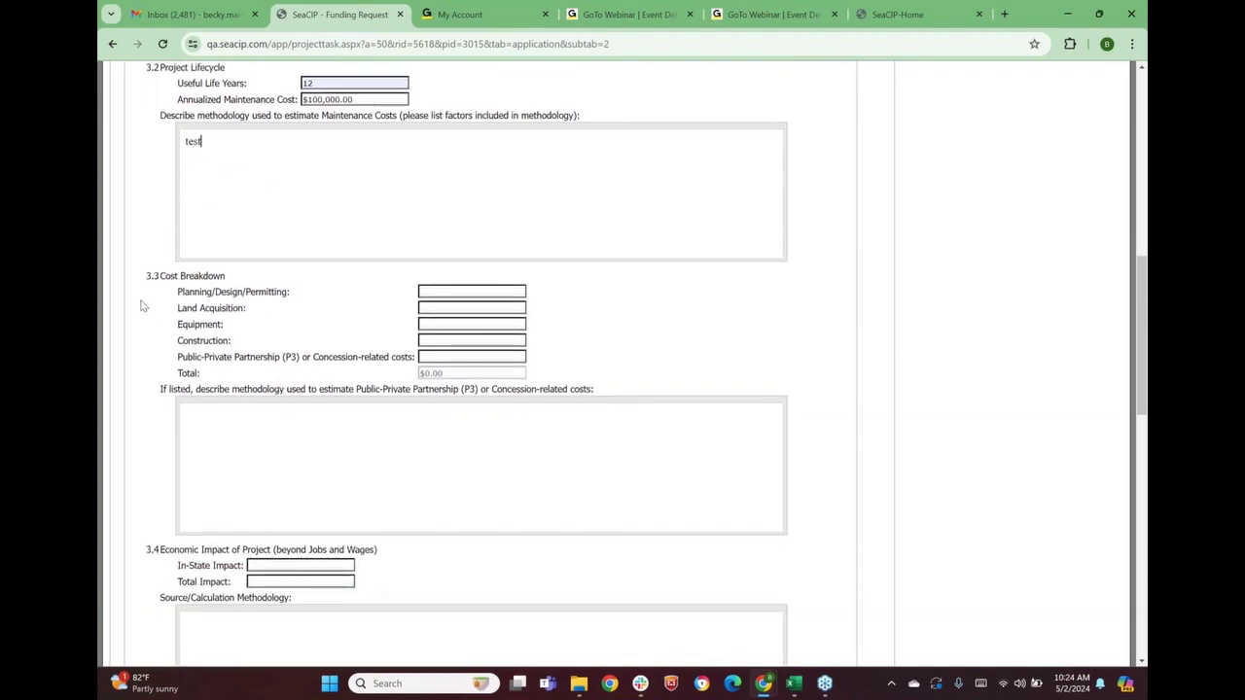
# Fill 3.3 costs: $10,000 planning, $20,000 land, $0 equipment, $900,000 construction, $70,000 P3, note 'test'
pyautogui.click(424, 293)
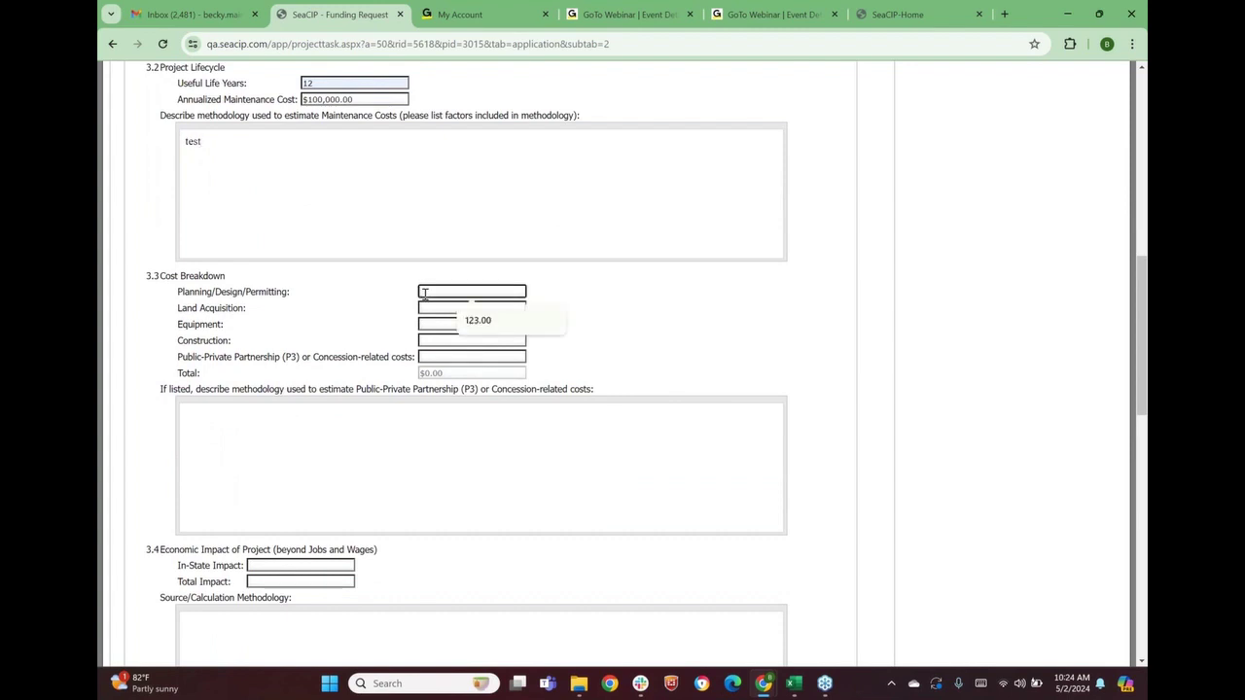
pyautogui.write('10000')
pyautogui.click(589, 304)
pyautogui.click(468, 306)
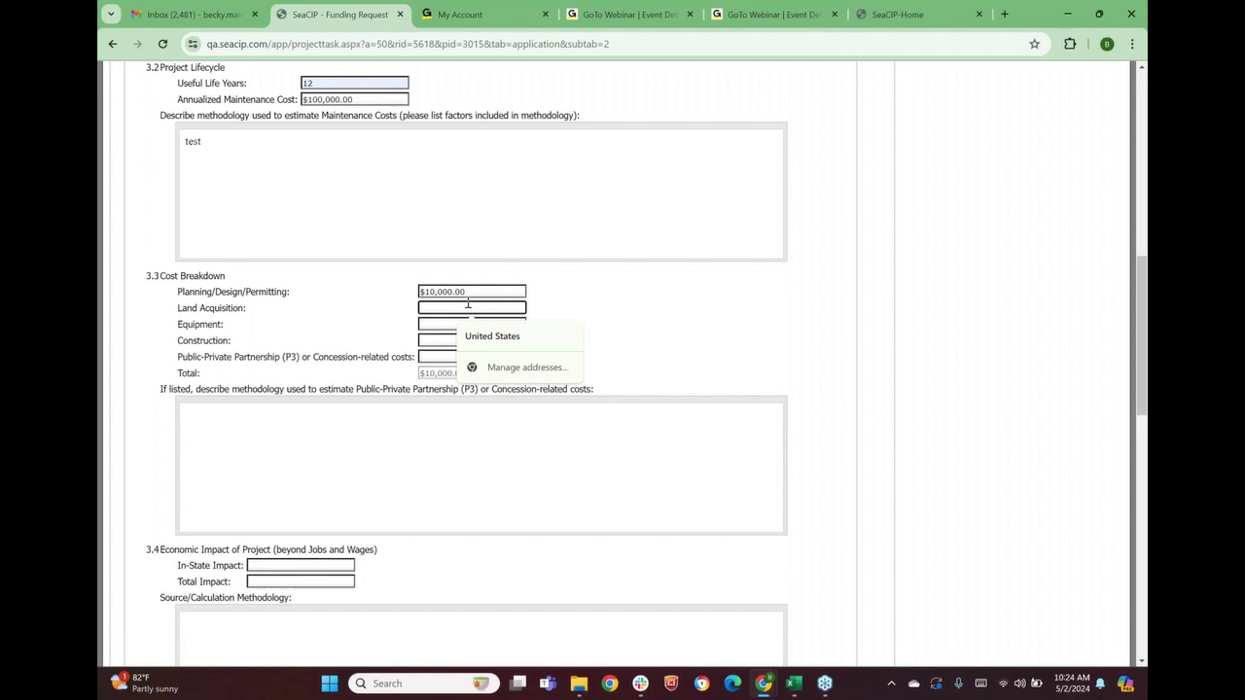
pyautogui.write('200')
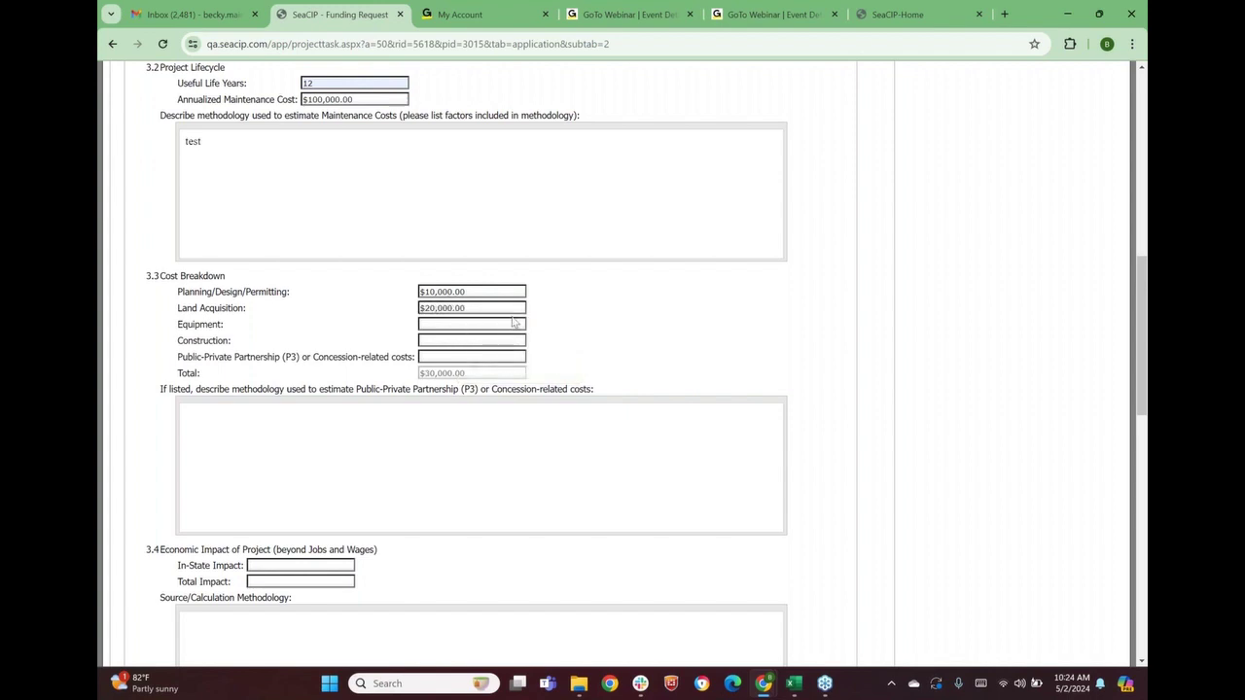
pyautogui.click(476, 324)
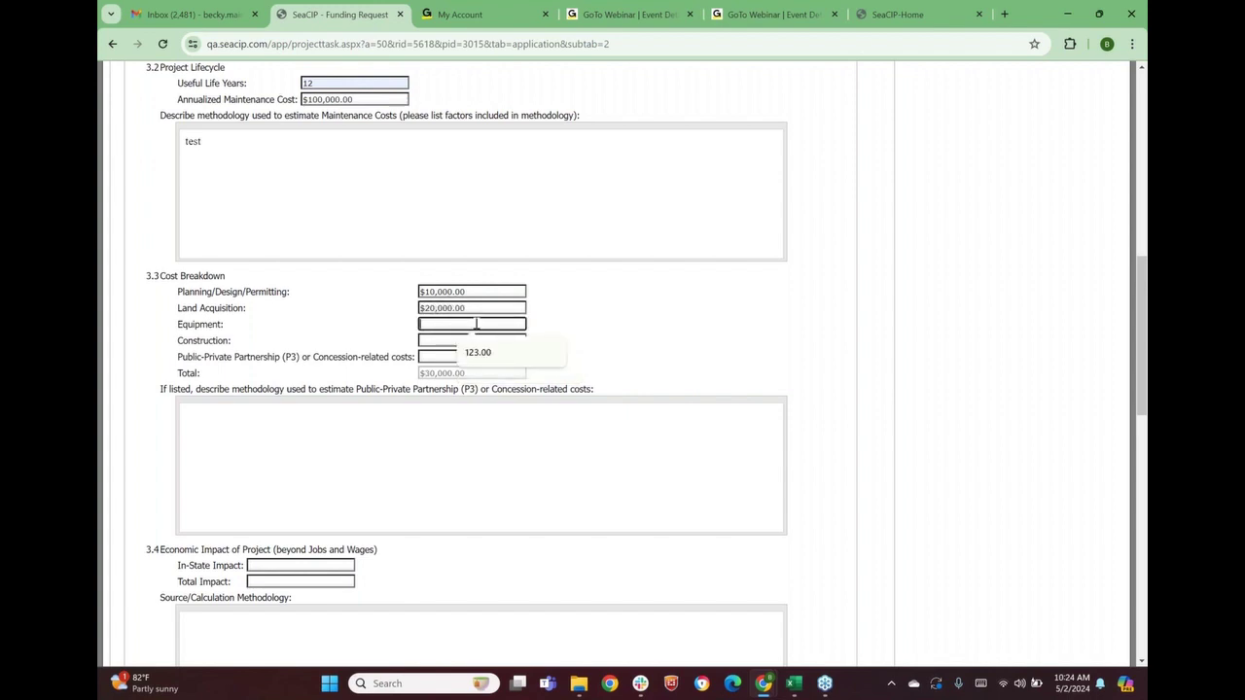
pyautogui.click(606, 328)
pyautogui.click(425, 340)
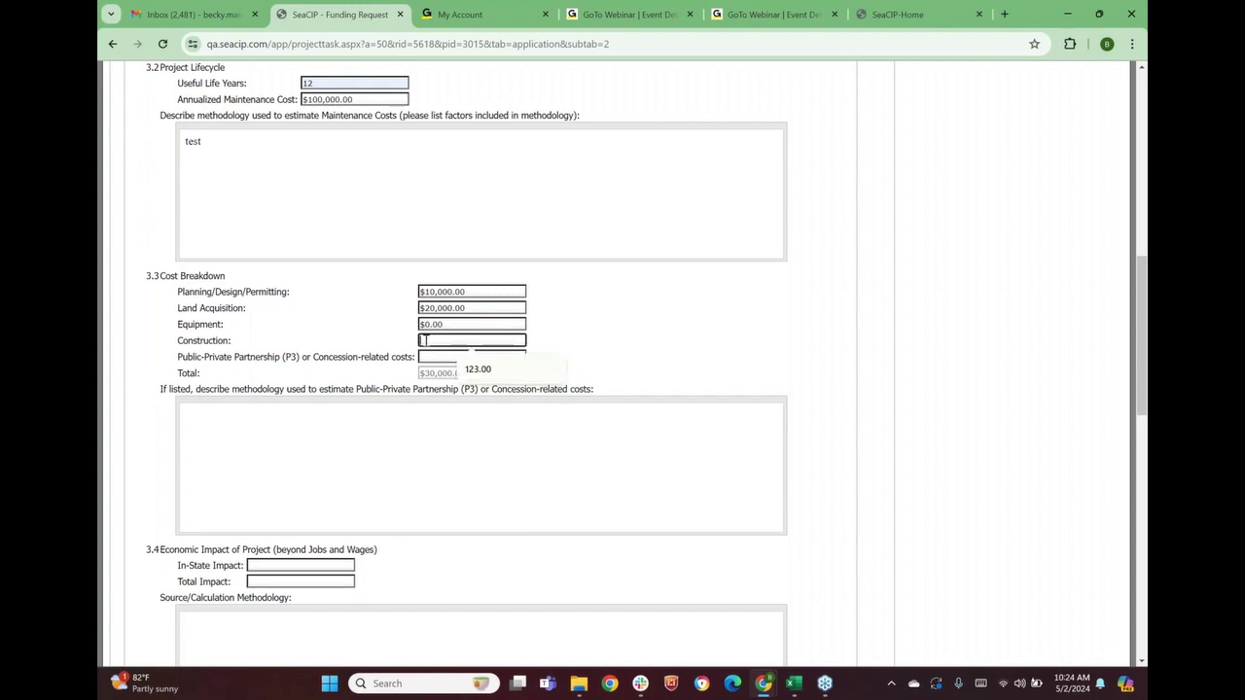
pyautogui.write('900000')
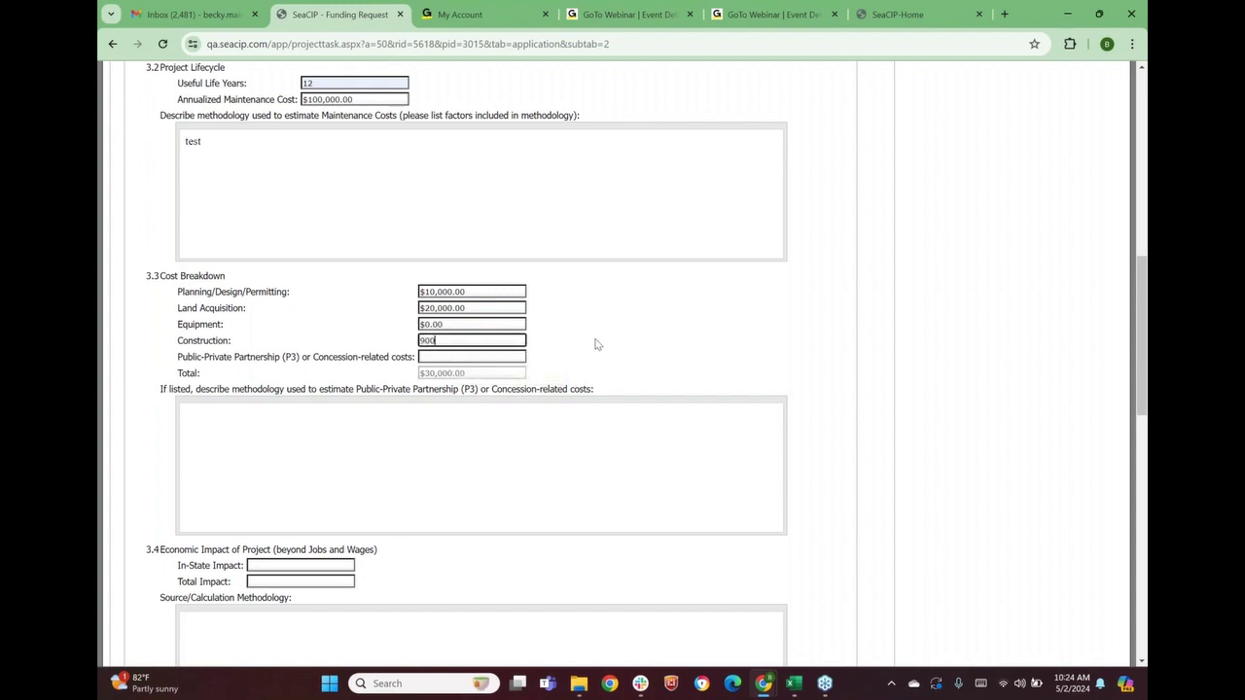
pyautogui.click(547, 355)
pyautogui.click(453, 357)
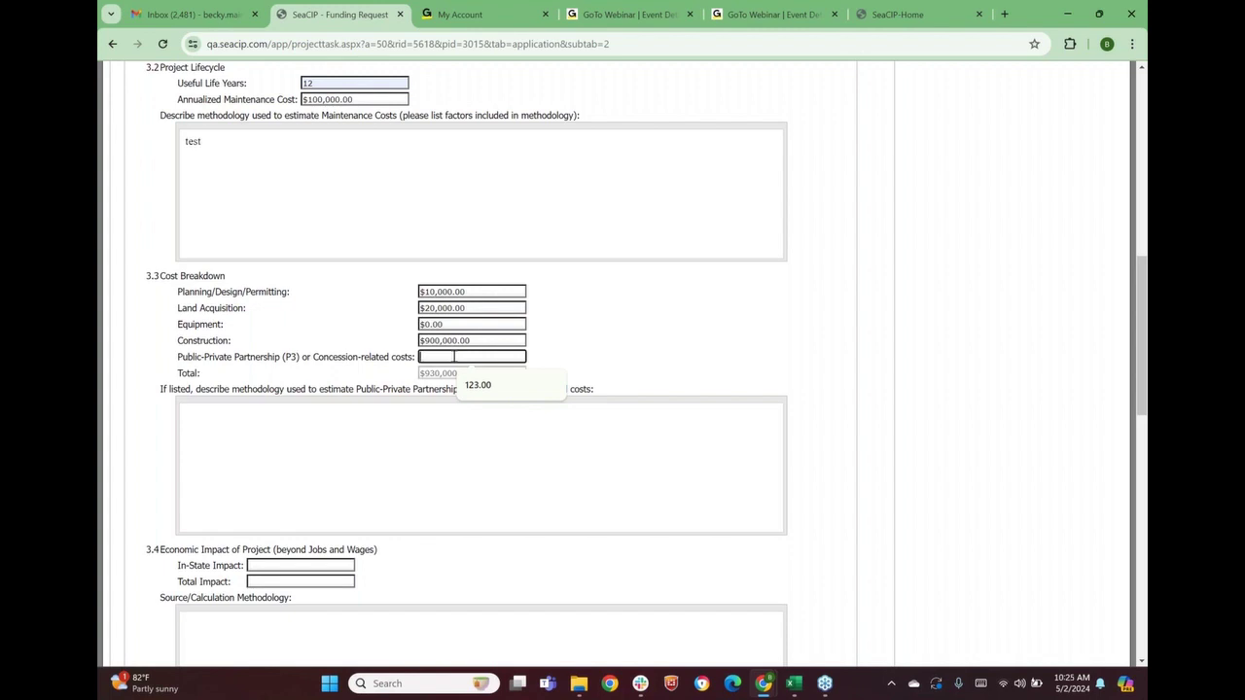
pyautogui.write('7')
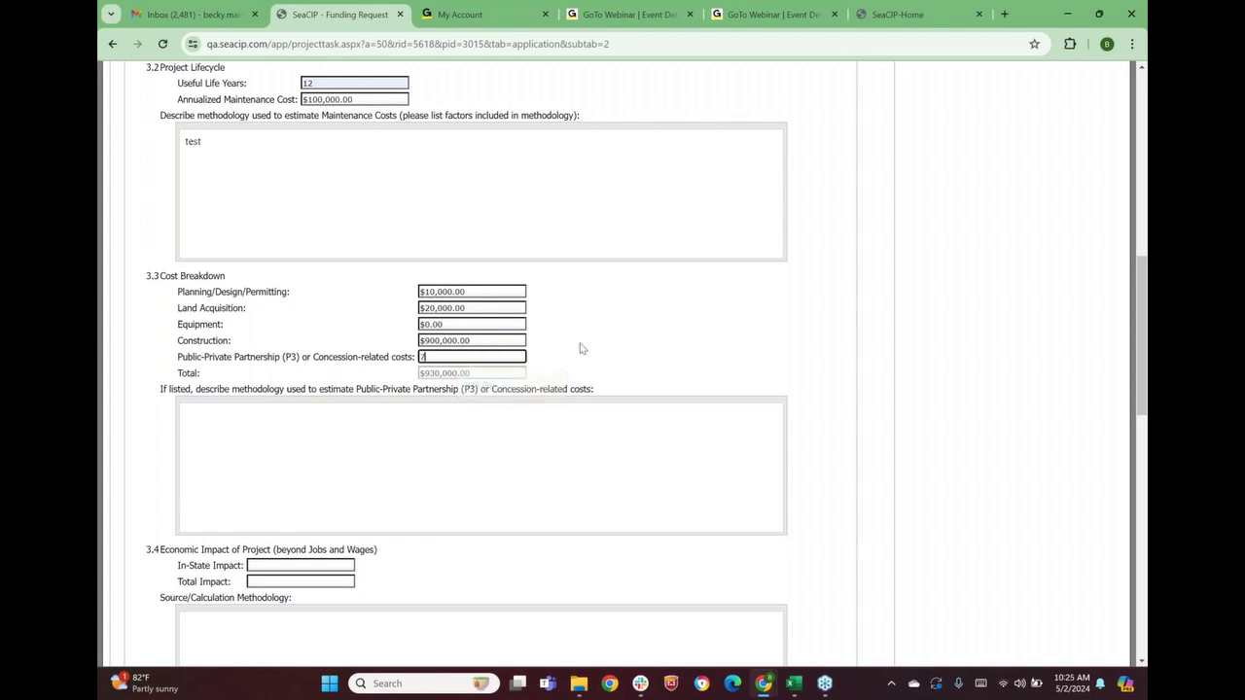
pyautogui.write('0,00000')
pyautogui.click(615, 339)
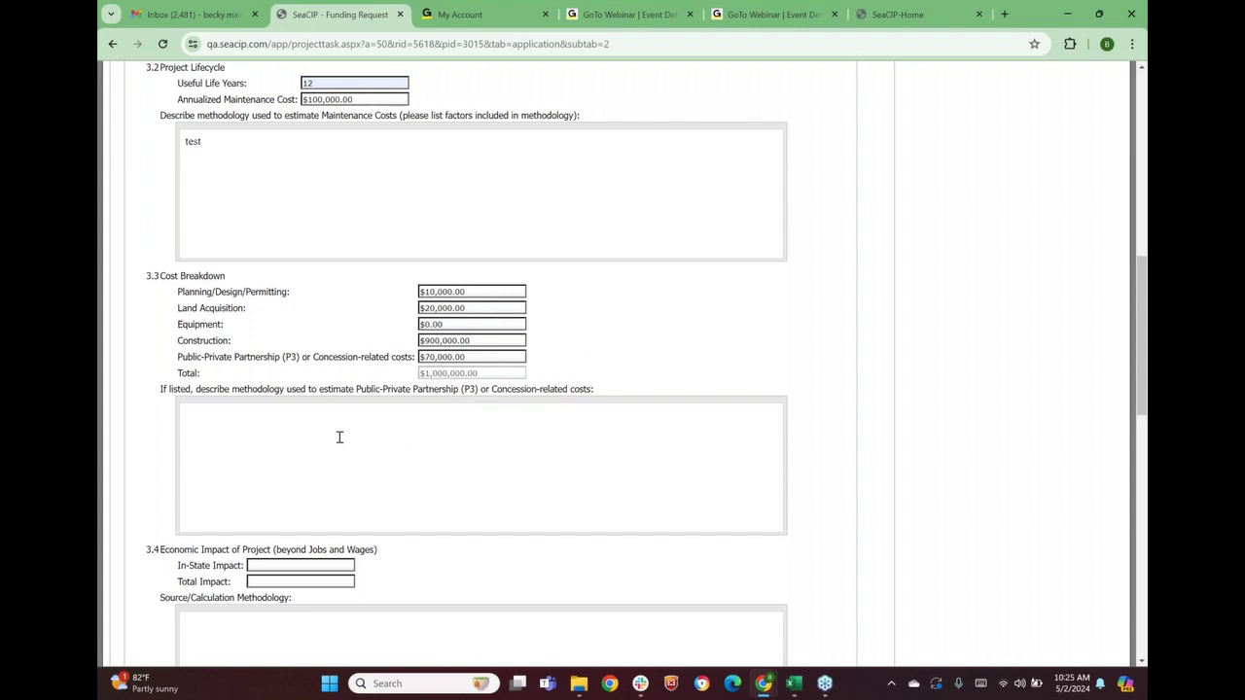
pyautogui.write('test')
# Enter $100,000 in-state and $10,000 total economic impact with a methodology note
pyautogui.scroll(-2, 265, 415)
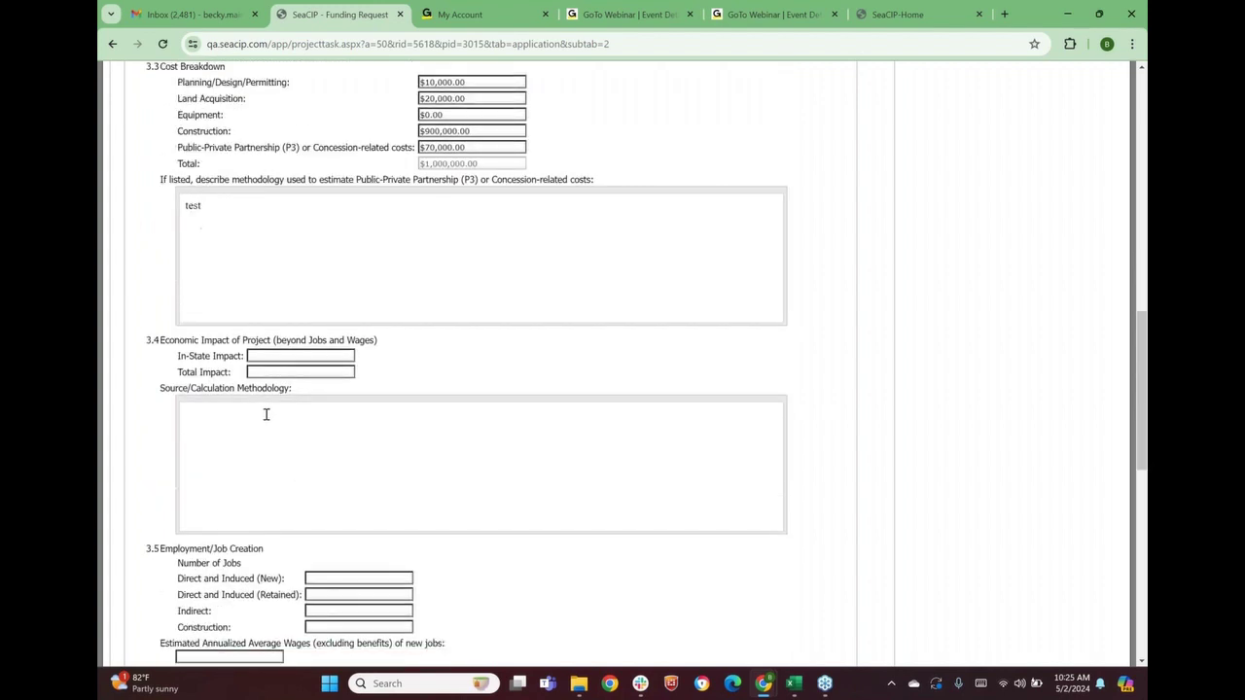
pyautogui.click(277, 356)
pyautogui.write('100,000')
pyautogui.press('Tab')
pyautogui.write('10,0')
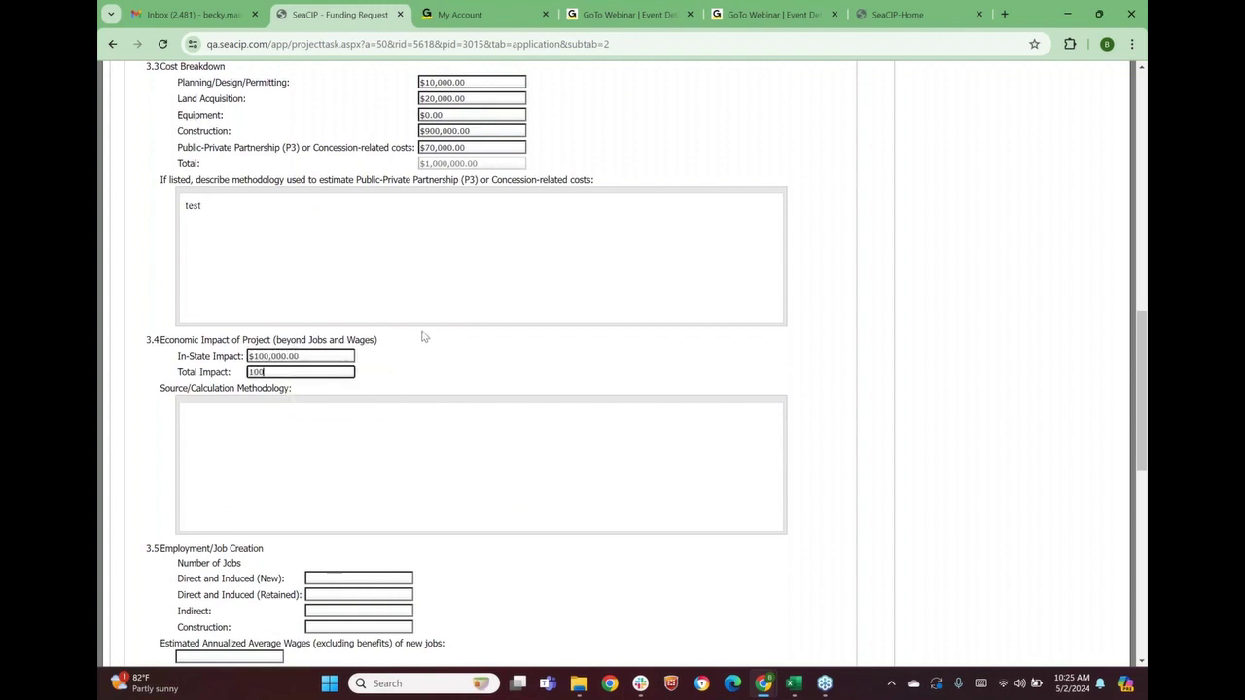
pyautogui.write('00')
pyautogui.press('Tab')
pyautogui.write('methodolgy')
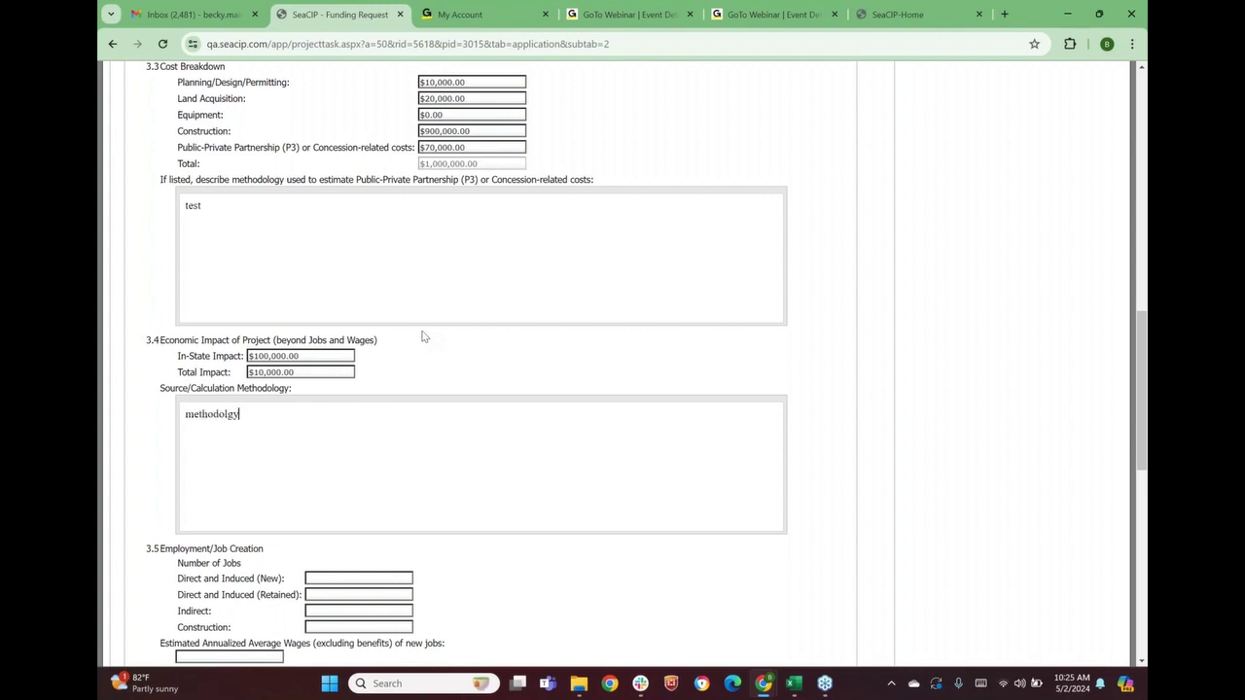
pyautogui.scroll(-3, 424, 338)
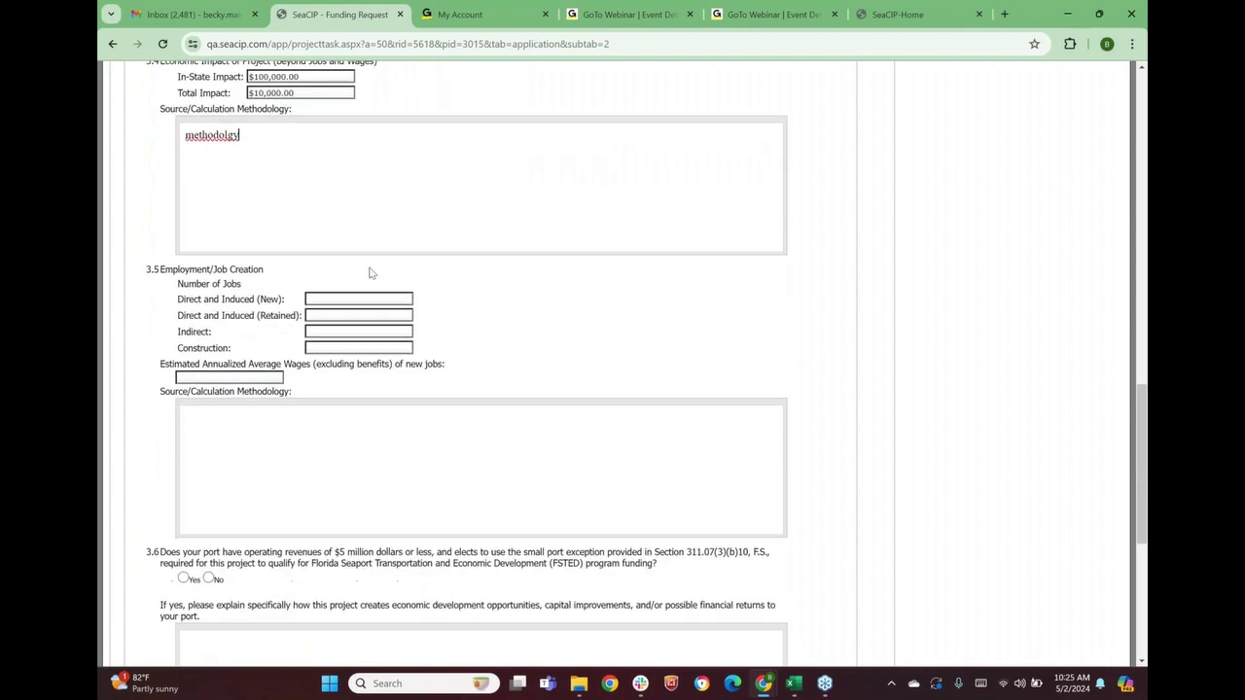
# Enter 20 new, 12 retained, 13 indirect and 30 construction jobs for question 3.5
pyautogui.click(331, 303)
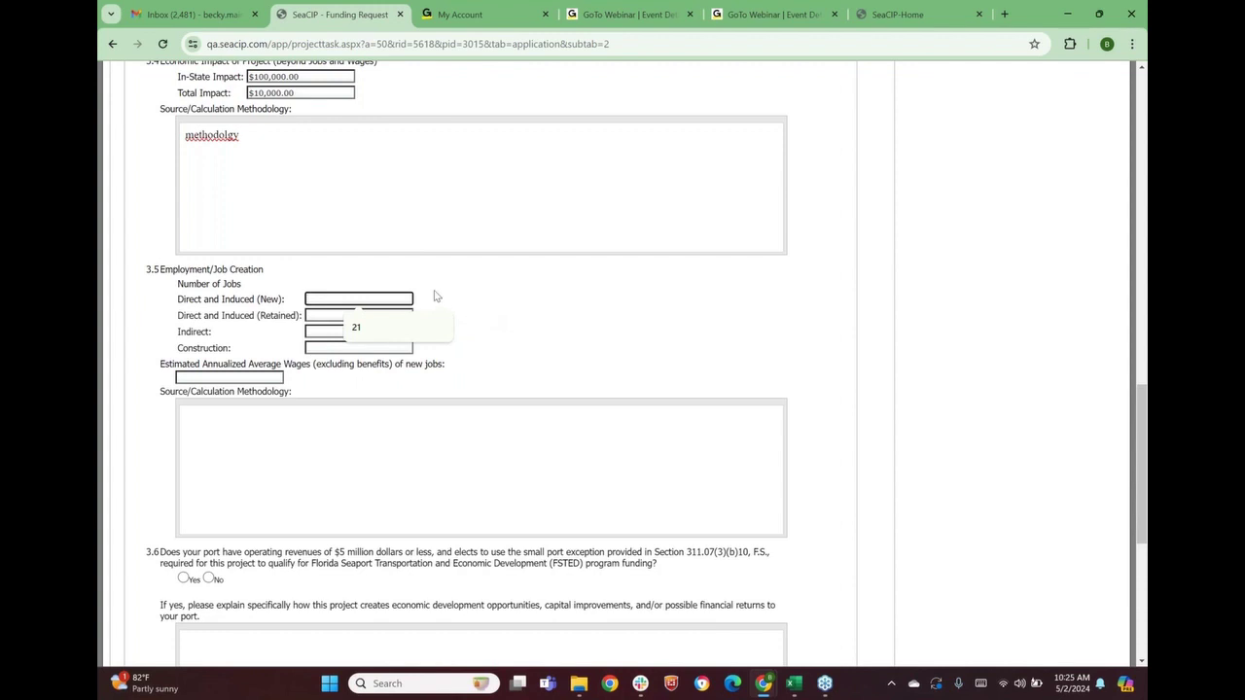
pyautogui.write('20')
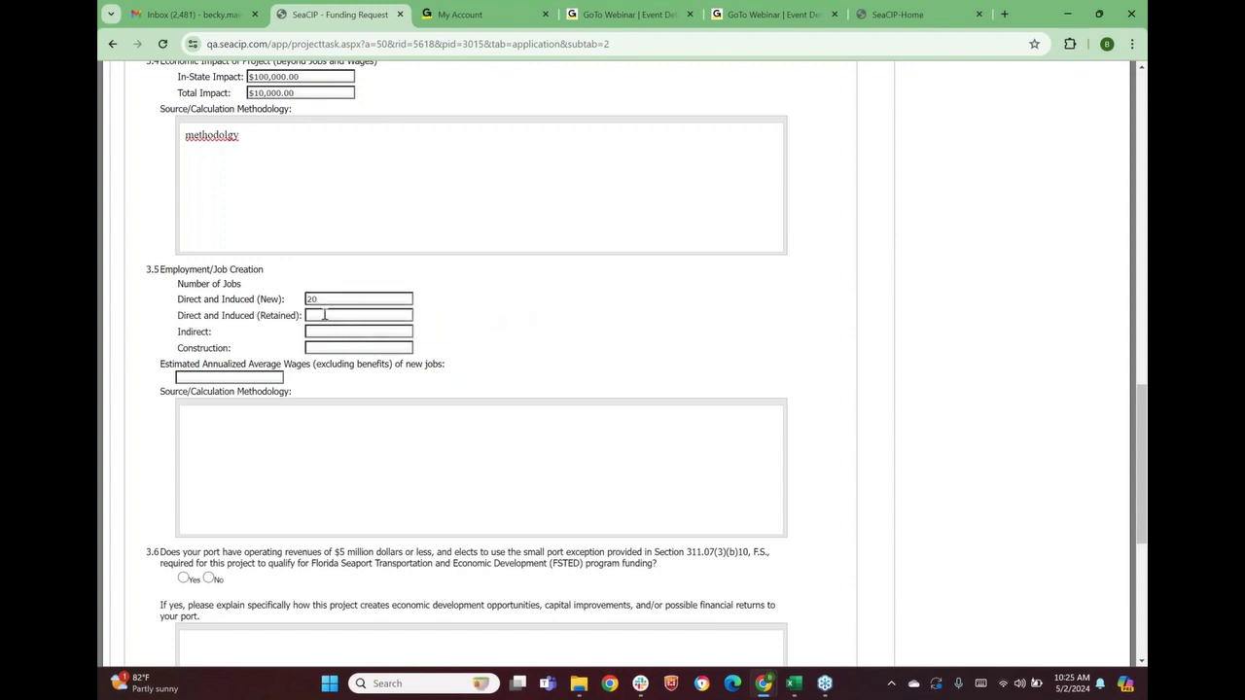
pyautogui.click(324, 314)
pyautogui.write('12')
pyautogui.click(513, 344)
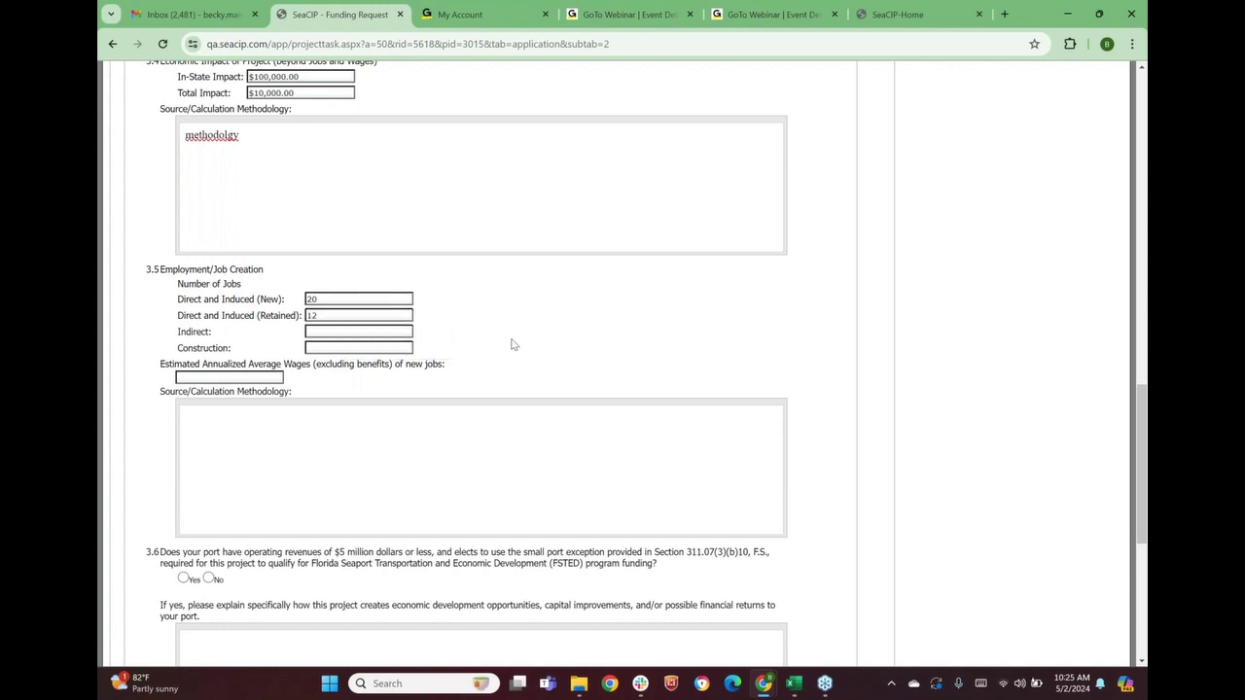
pyautogui.click(327, 331)
pyautogui.write('13')
pyautogui.click(324, 347)
pyautogui.write('30')
pyautogui.click(455, 361)
# Enter $50,000 estimated annualized average wages with a methodology note
pyautogui.click(265, 377)
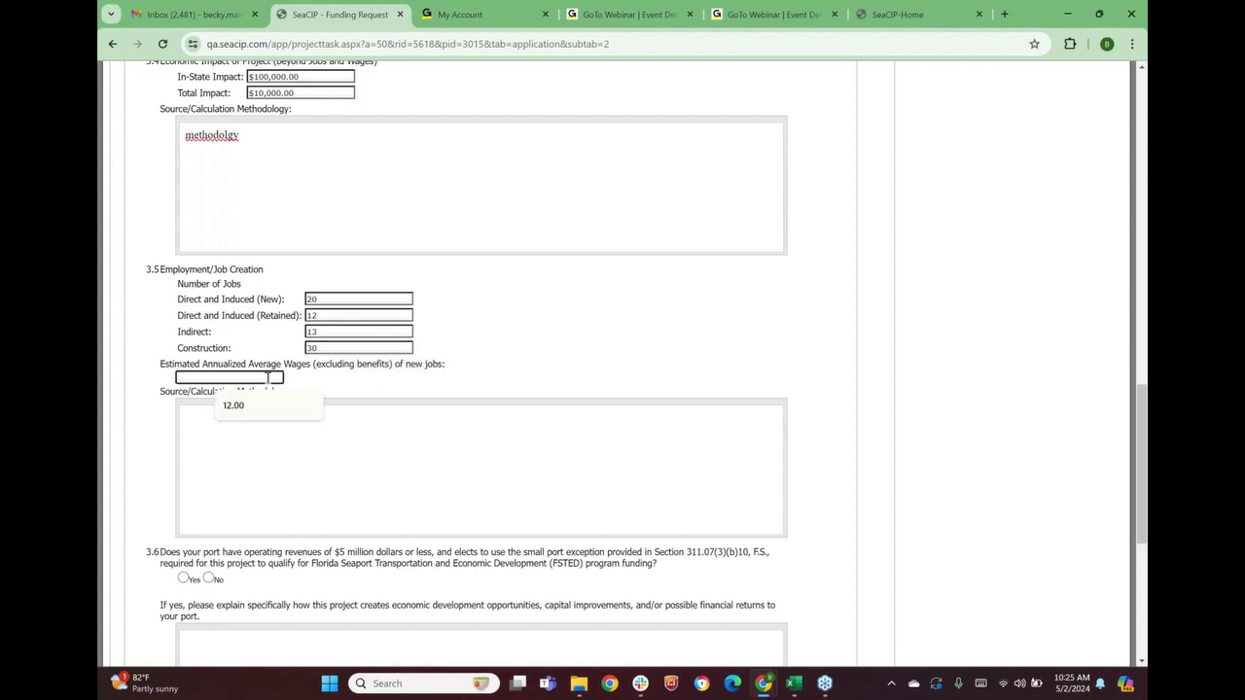
pyautogui.write('50000')
pyautogui.press('Tab')
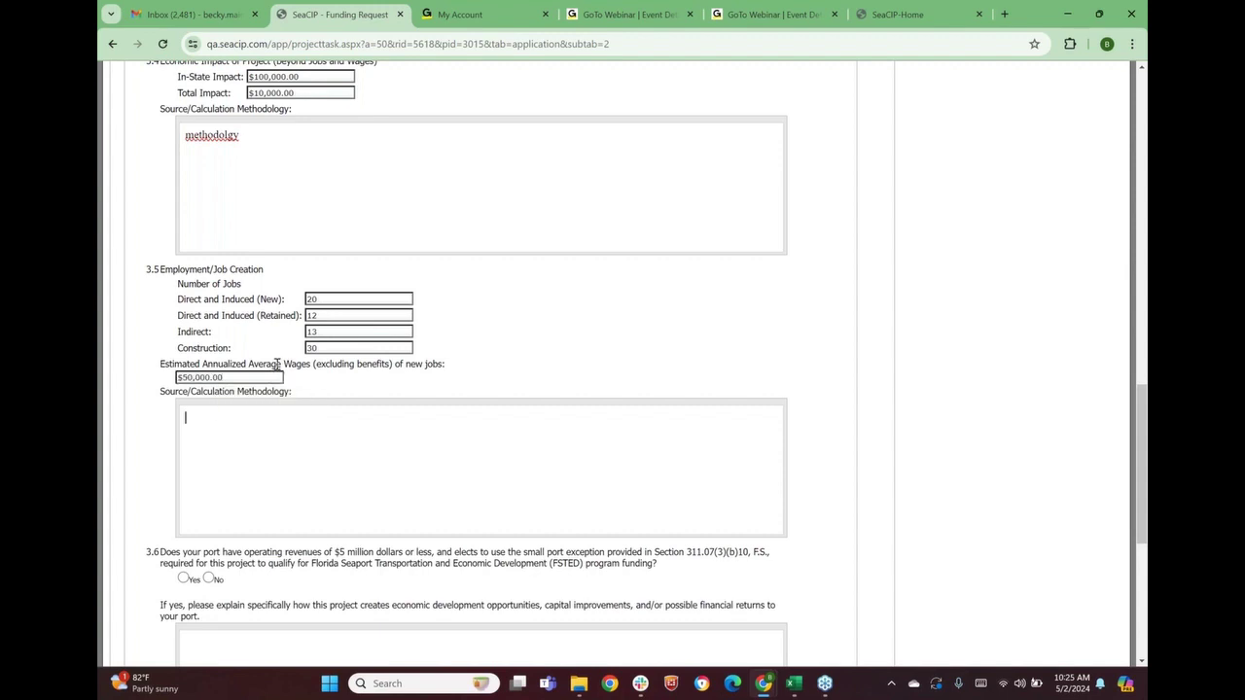
pyautogui.write('methodology')
pyautogui.scroll(-5, 353, 425)
pyautogui.scroll(1, 347, 300)
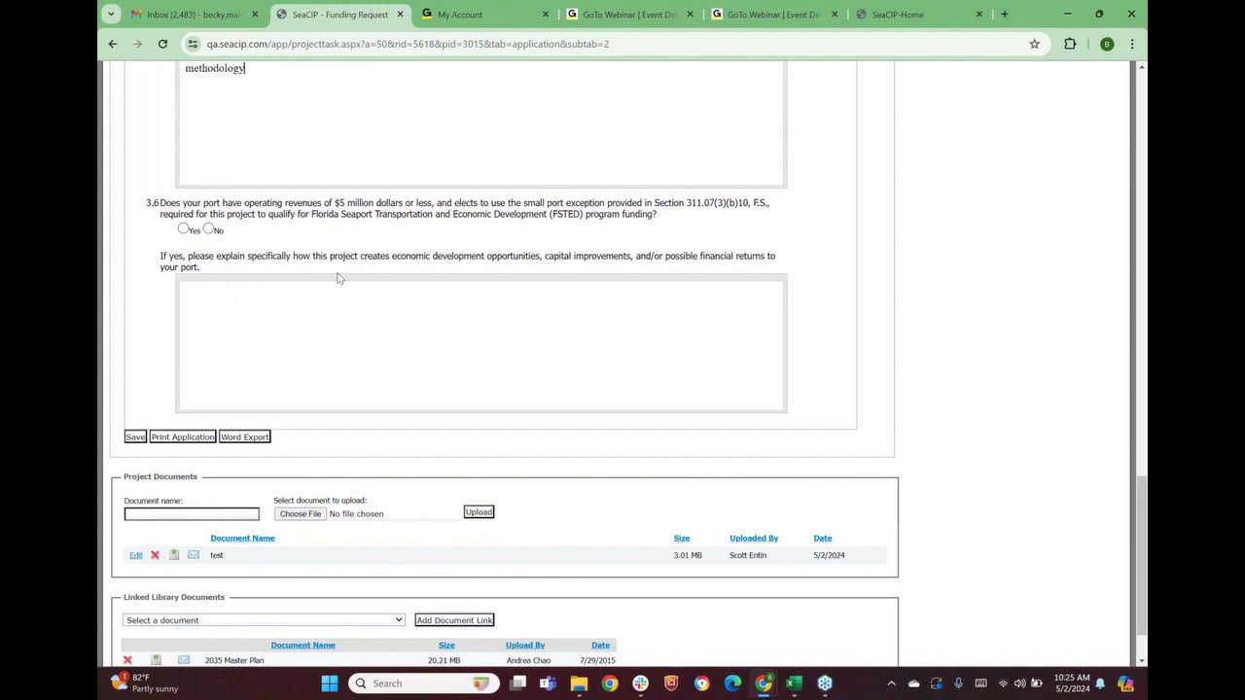
# Answer Yes to the 3.6 small port exception with explanation 'test' and save the Economic tab
pyautogui.click(288, 227)
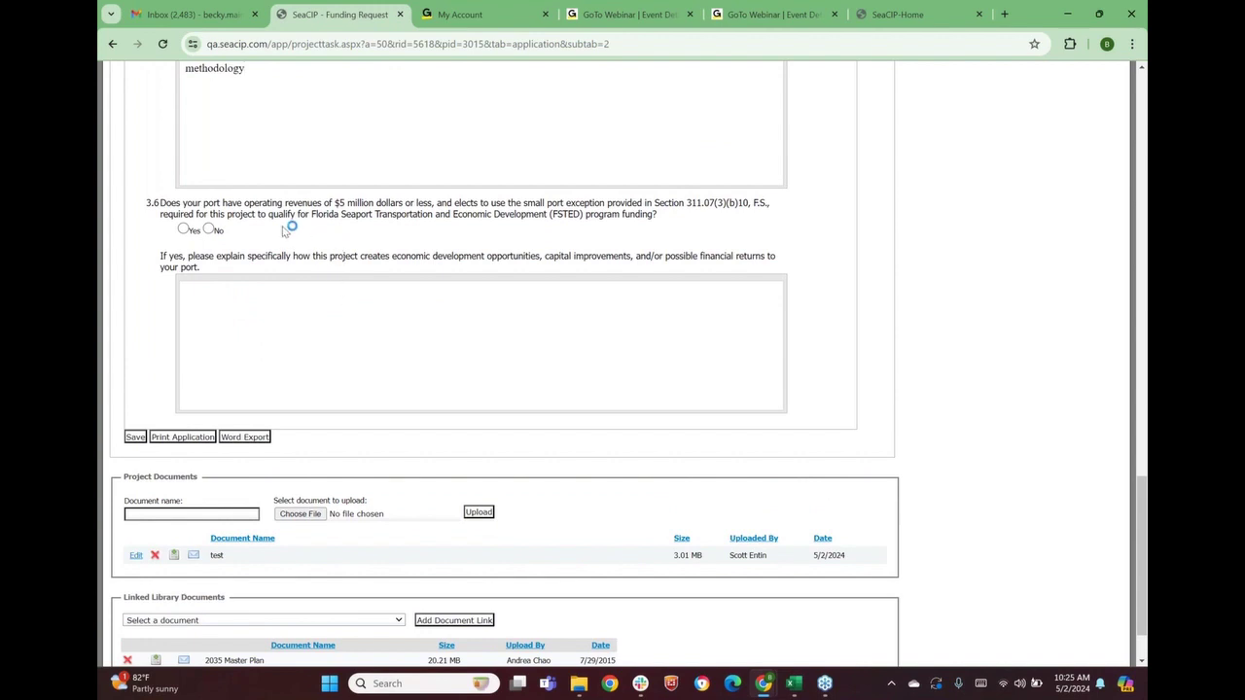
pyautogui.click(184, 231)
pyautogui.click(229, 306)
pyautogui.write('test')
pyautogui.click(134, 438)
pyautogui.scroll(-3, 298, 438)
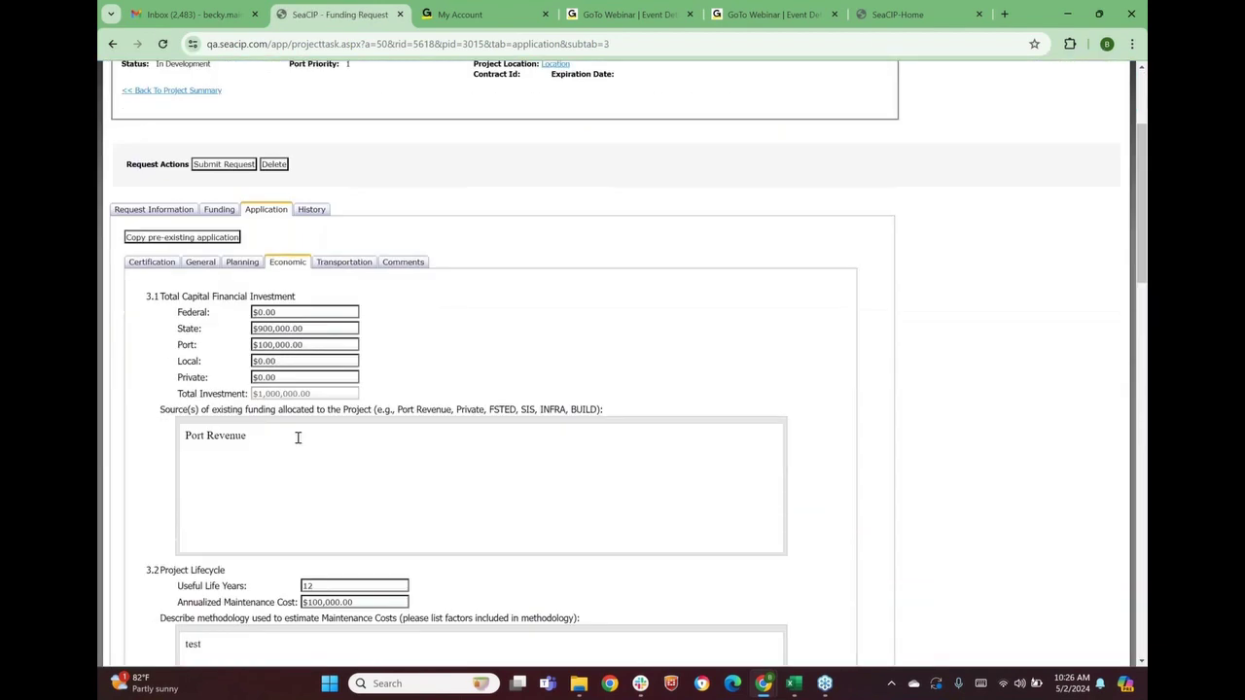
pyautogui.scroll(-9, 298, 438)
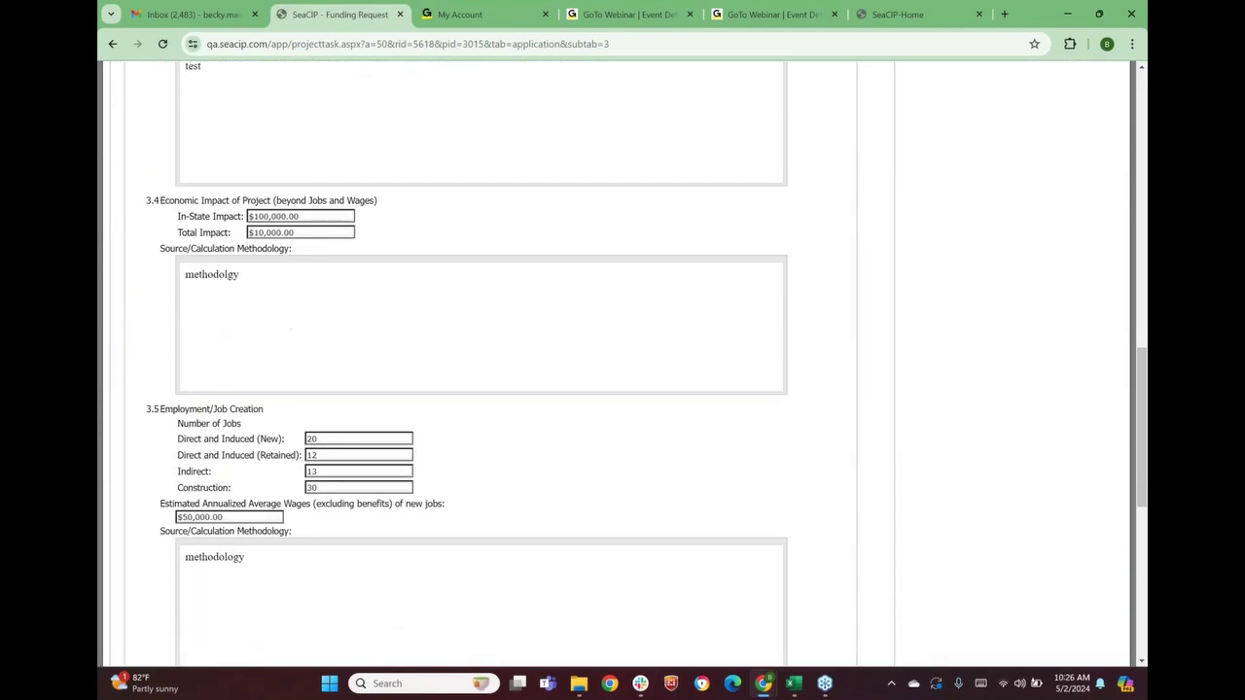
pyautogui.scroll(-5, 298, 440)
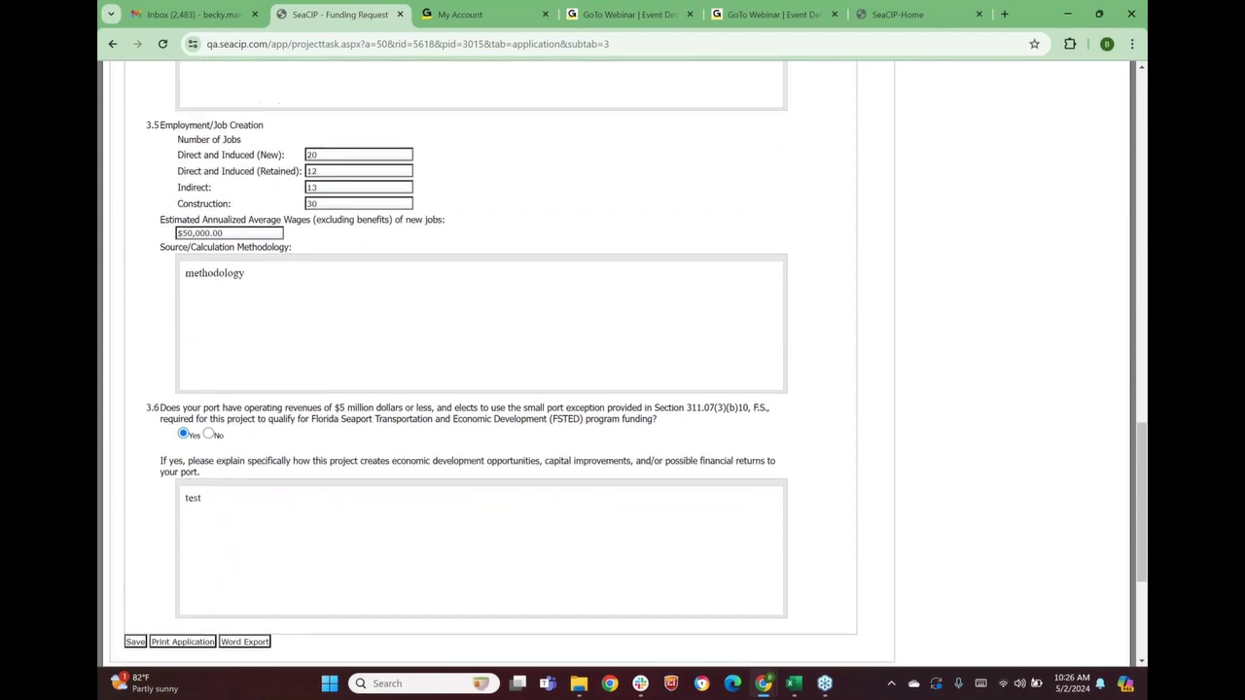
pyautogui.scroll(17, 295, 437)
# In Transportation, enter cargo volumes: 2 TEU's, 4 vehicles, and 4 each of dry, liquid and break bulk tons
pyautogui.click(338, 394)
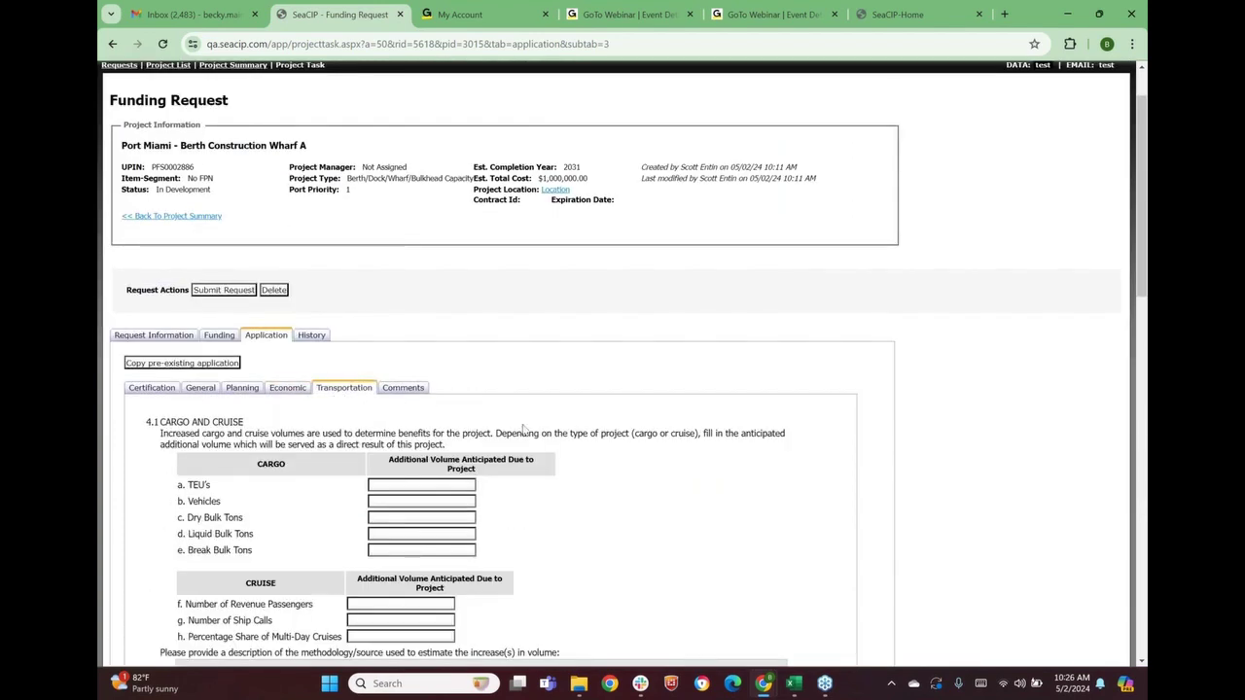
pyautogui.scroll(-2, 601, 461)
pyautogui.scroll(-1, 600, 461)
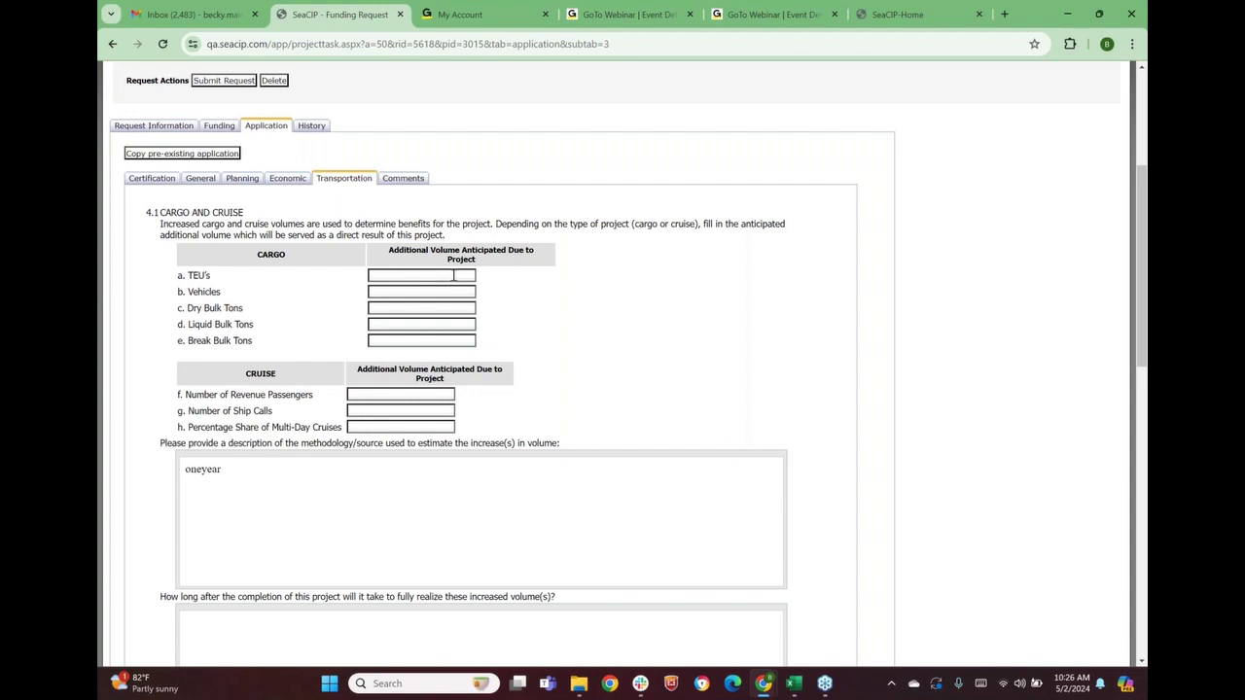
pyautogui.click(453, 275)
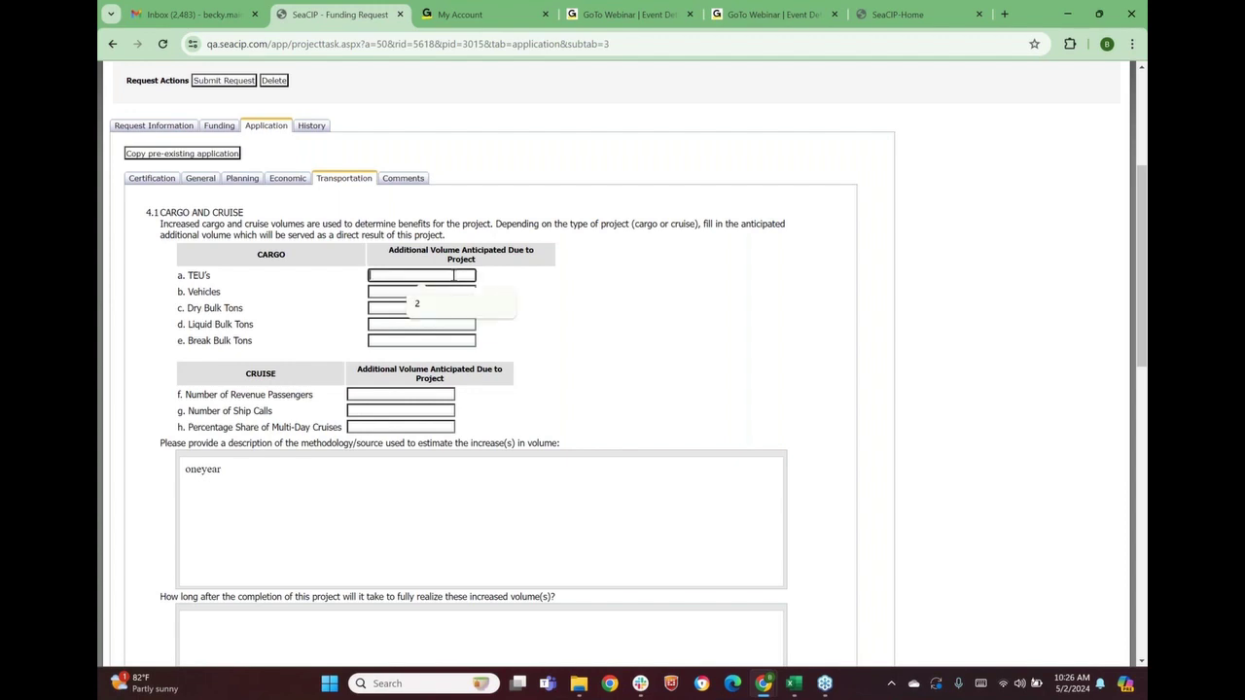
pyautogui.click(465, 301)
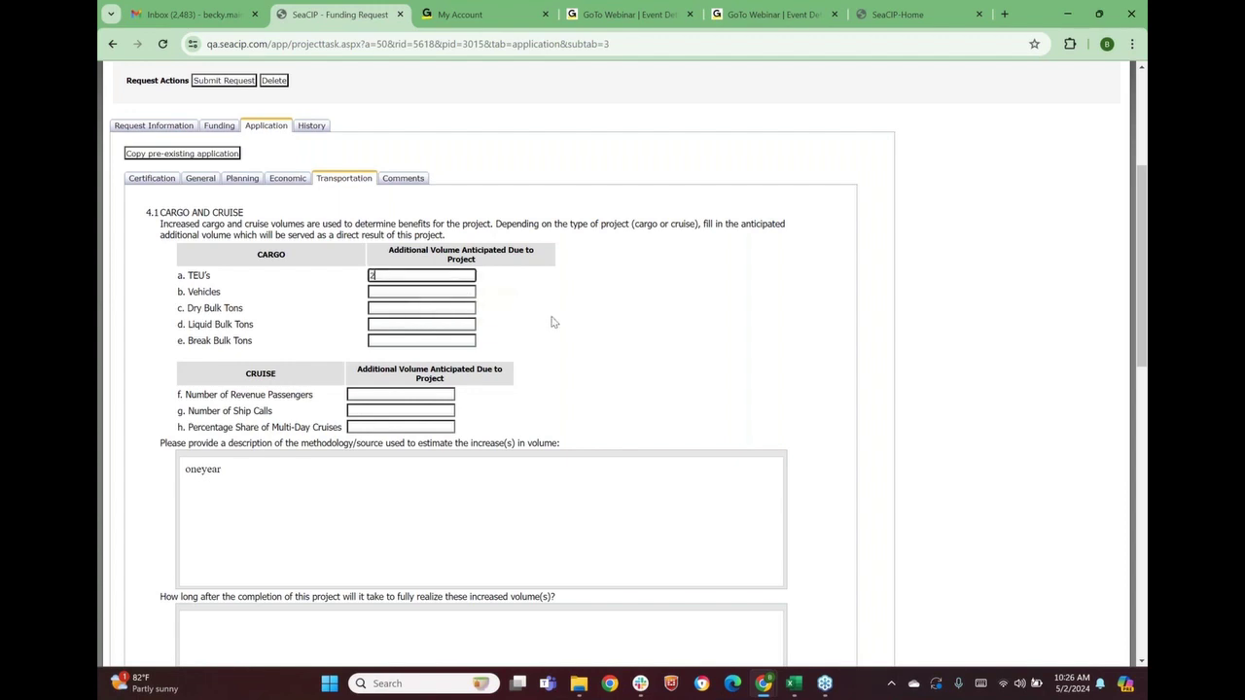
pyautogui.click(413, 294)
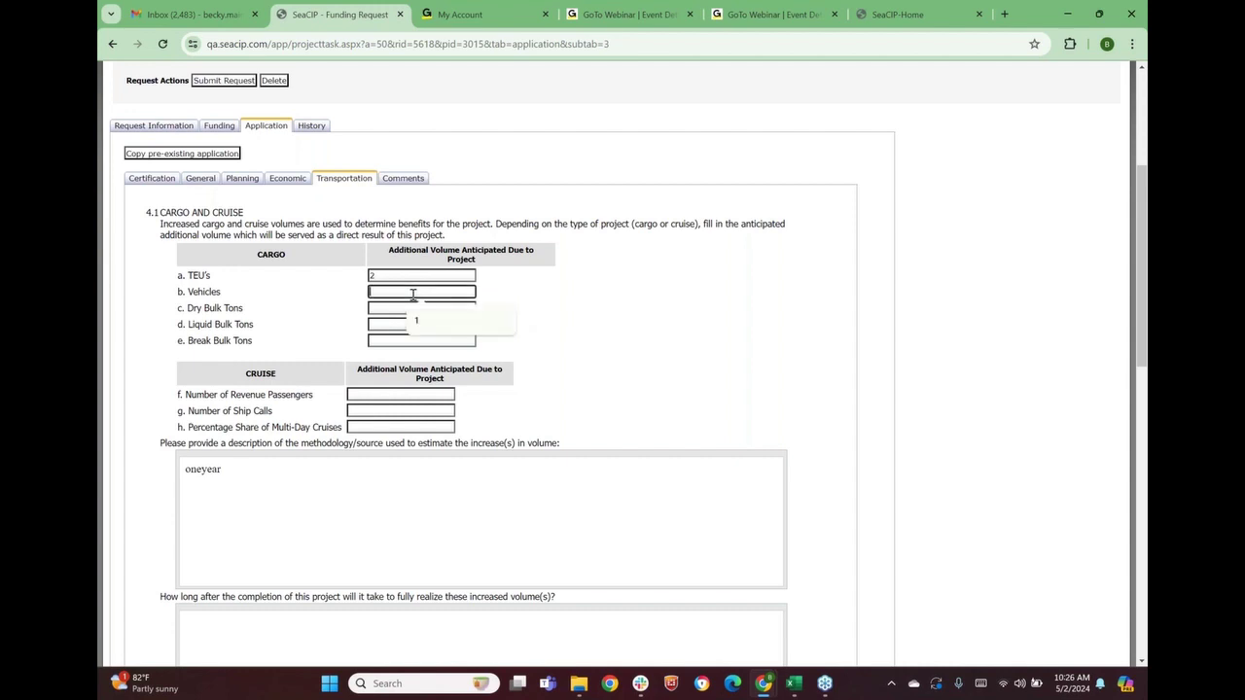
pyautogui.write('4')
pyautogui.click(395, 308)
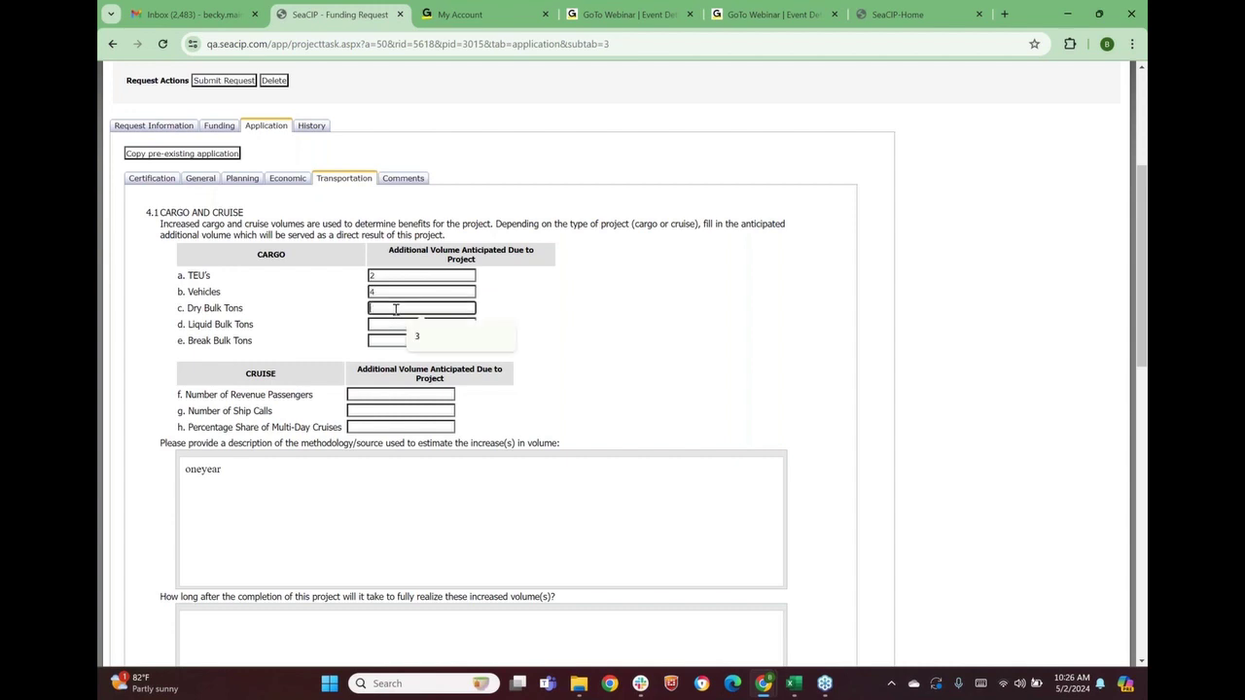
pyautogui.write('4')
pyautogui.click(388, 325)
pyautogui.write('4')
pyautogui.click(386, 341)
pyautogui.write('4')
pyautogui.click(520, 356)
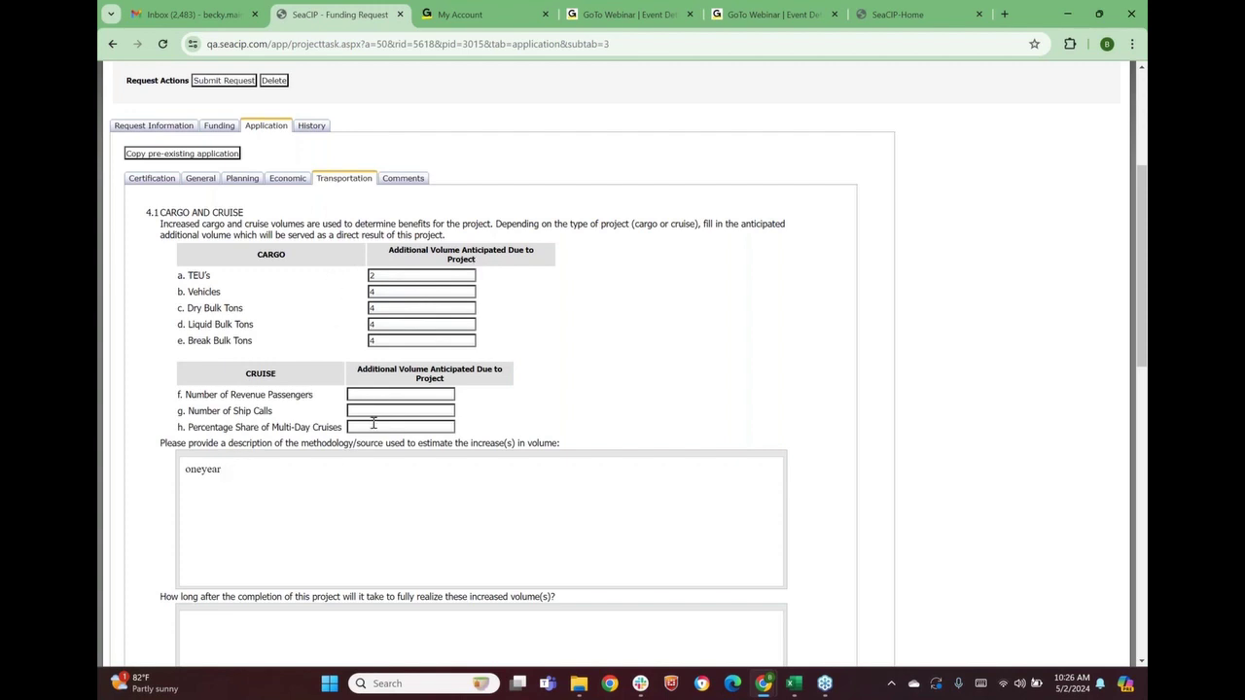
# Enter 1 for passengers, ship calls and multi-day cruises, and replace methodology 'oneyear' with 'method'
pyautogui.click(373, 393)
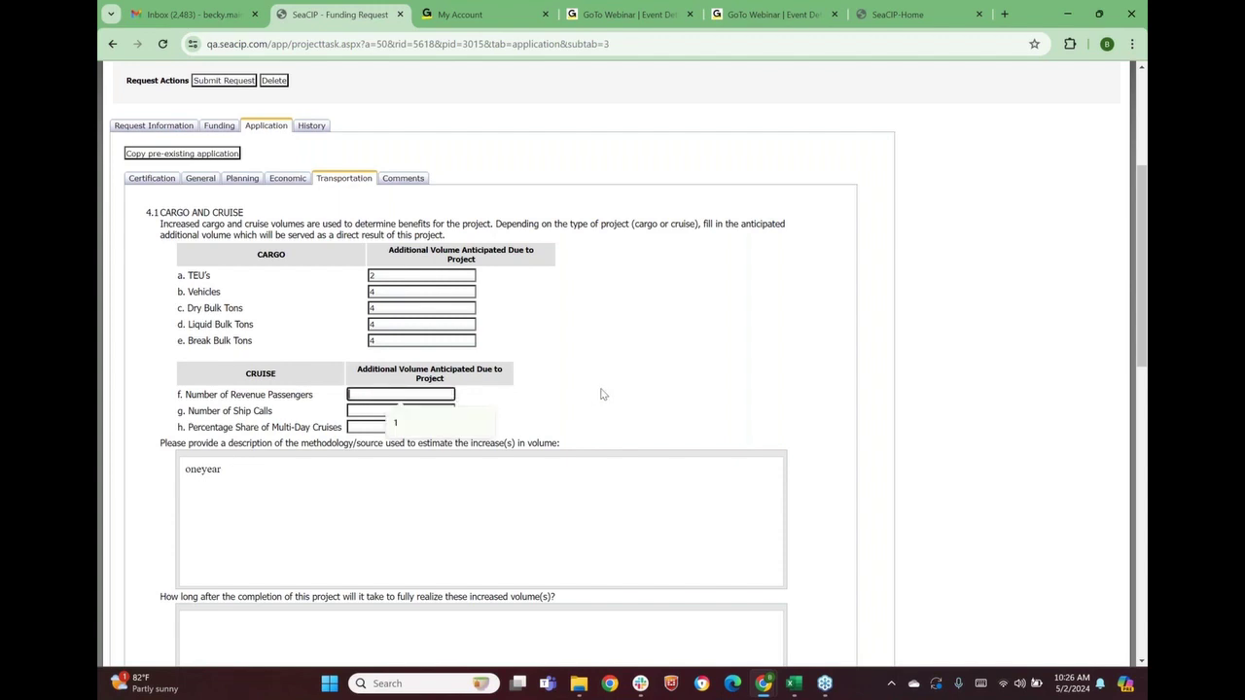
pyautogui.write('1')
pyautogui.press('Tab')
pyautogui.write('1')
pyautogui.press('Tab')
pyautogui.write('1')
pyautogui.click(547, 409)
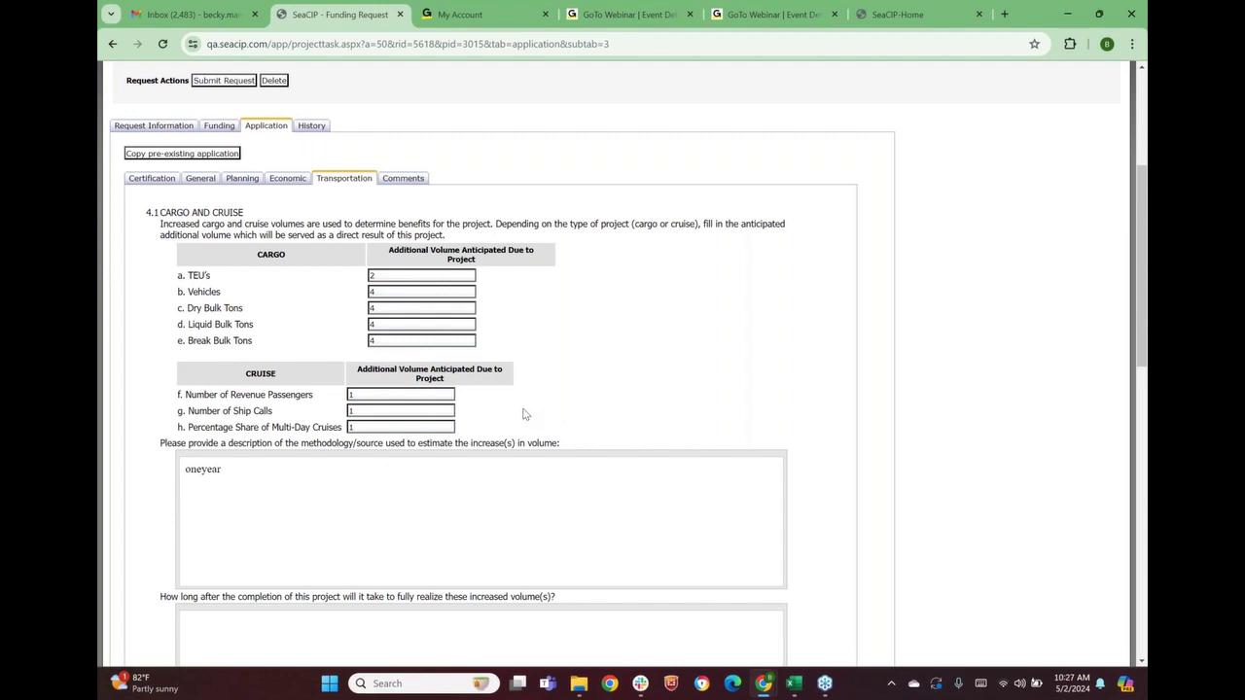
pyautogui.moveTo(239, 470); pyautogui.dragTo(185, 470)
pyautogui.write('method')
# Answer '5 year' for realization time and enter shares: 20 short truck, 2 long truck, 2 rail, 2 barge
pyautogui.scroll(-3, 224, 464)
pyautogui.click(223, 428)
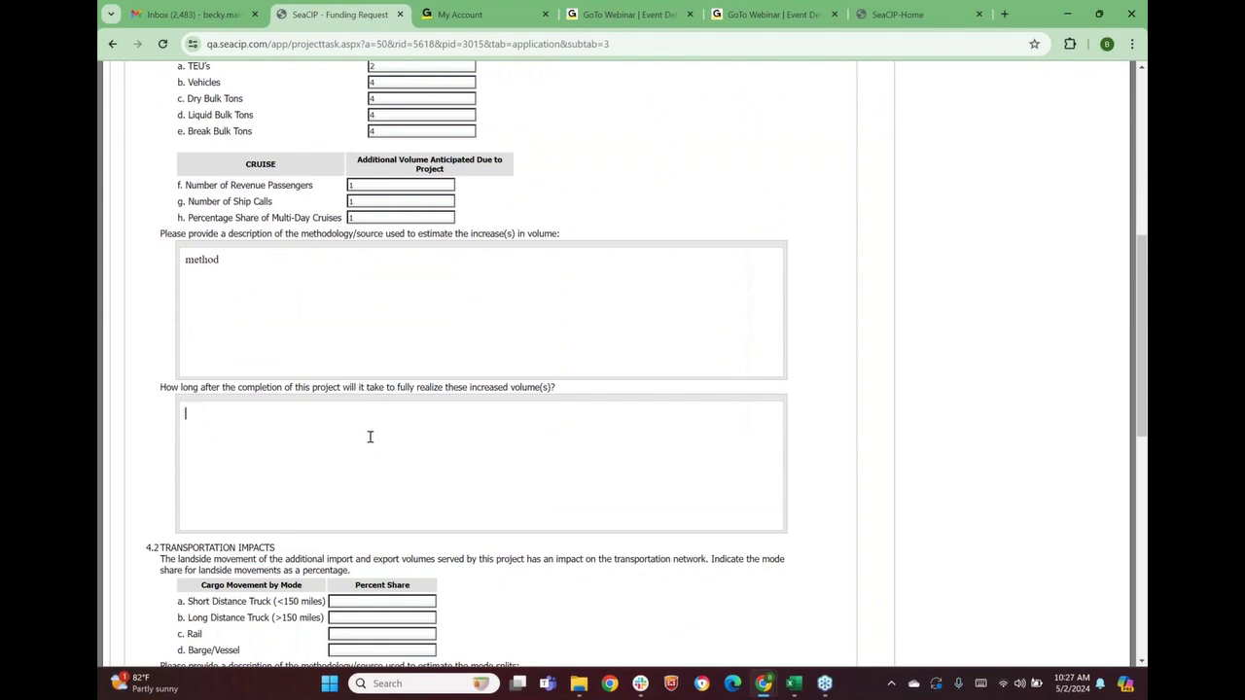
pyautogui.write('5 year')
pyautogui.scroll(-2, 272, 425)
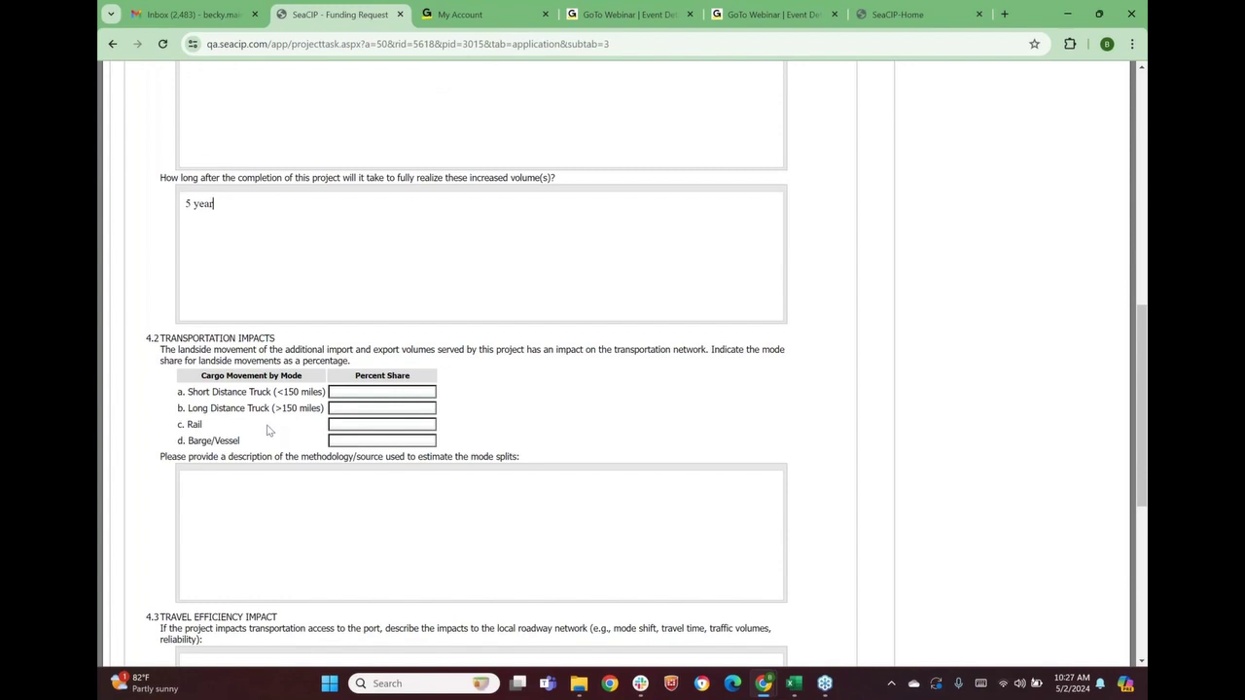
pyautogui.click(353, 391)
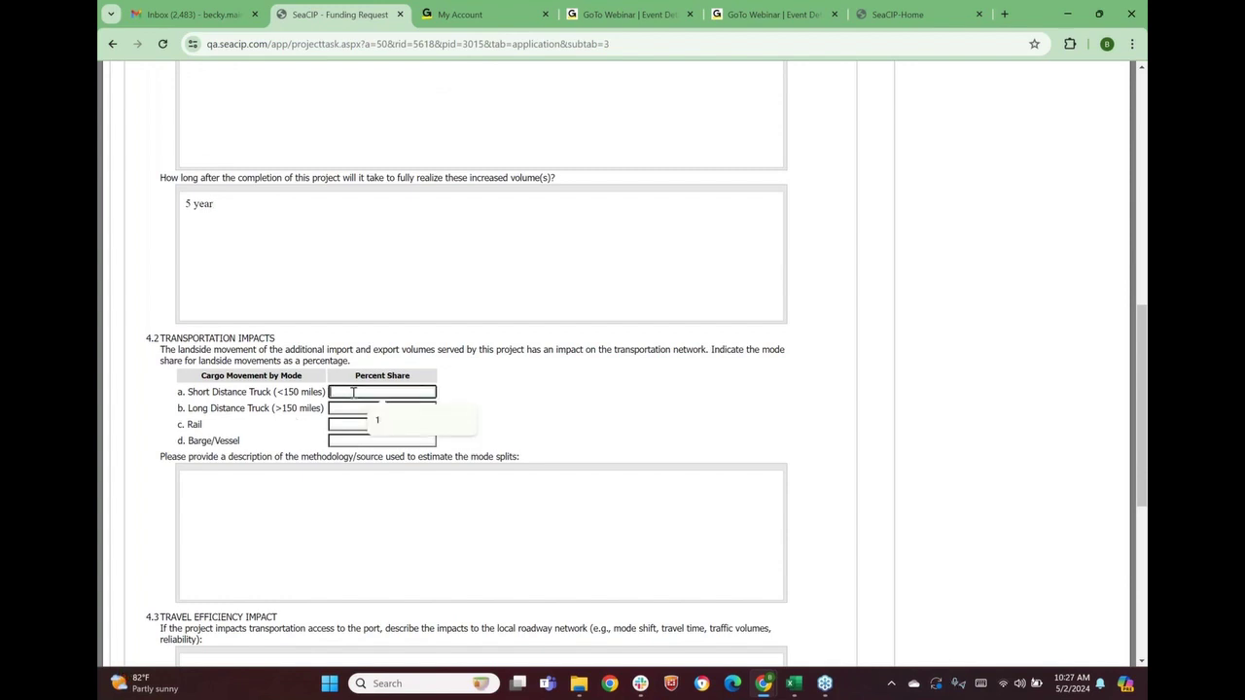
pyautogui.write('20')
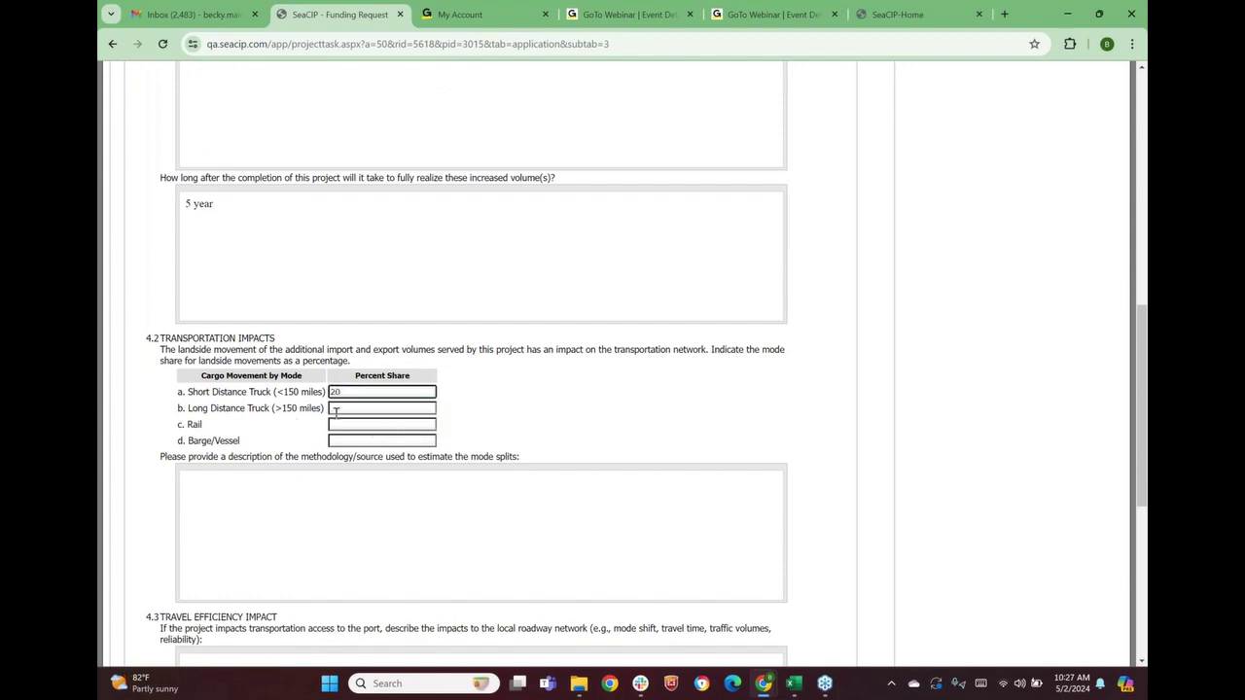
pyautogui.click(337, 411)
pyautogui.write('2')
pyautogui.click(338, 426)
pyautogui.write('2')
pyautogui.click(337, 441)
pyautogui.write('2')
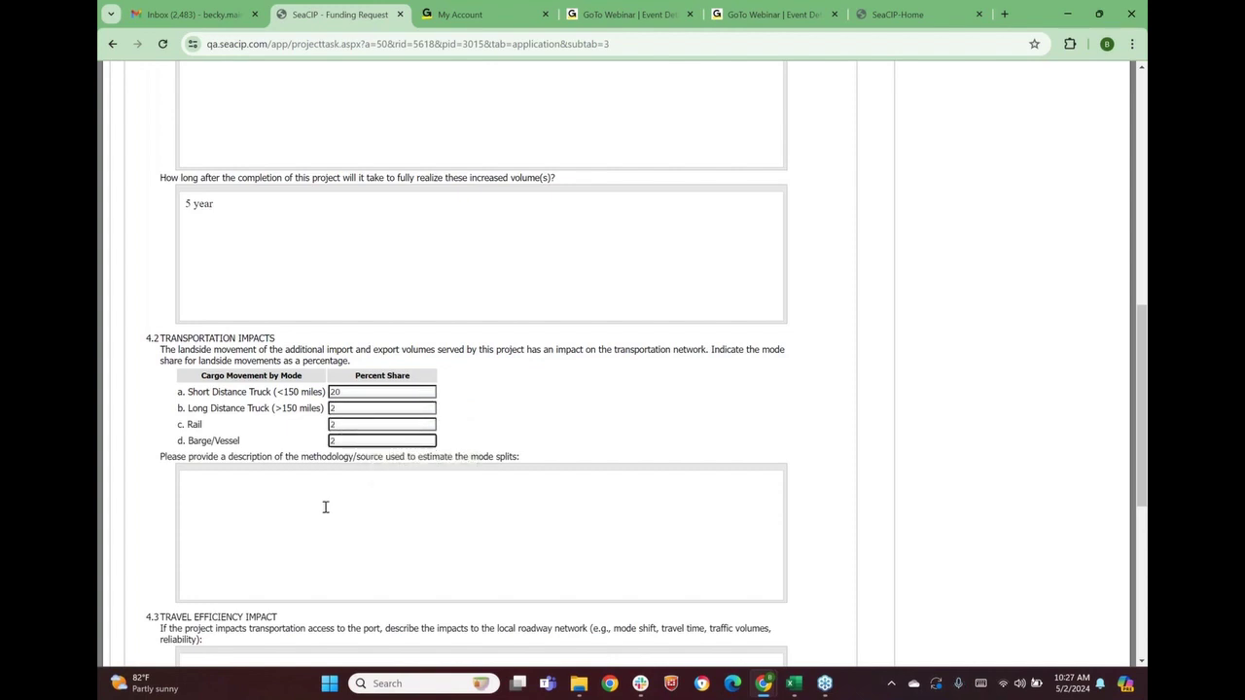
# Type a mode-split methodology note, then clear it and the realization-time answer
pyautogui.click(322, 503)
pyautogui.write('method')
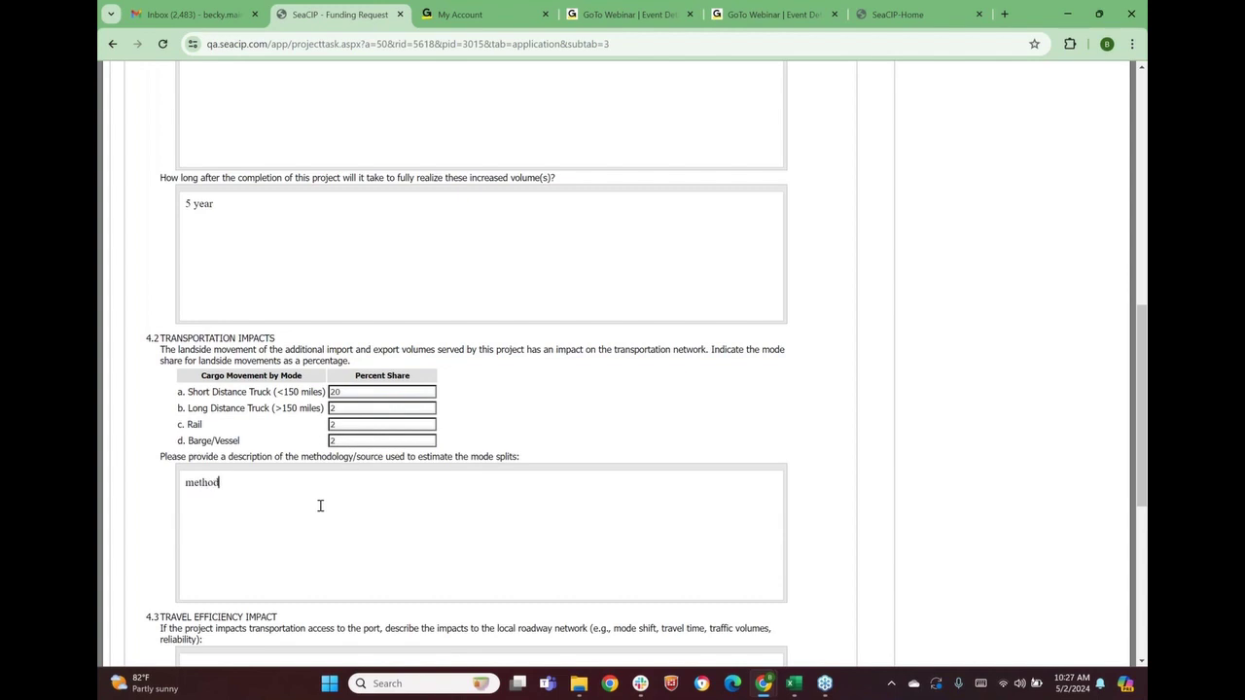
pyautogui.scroll(-3, 320, 506)
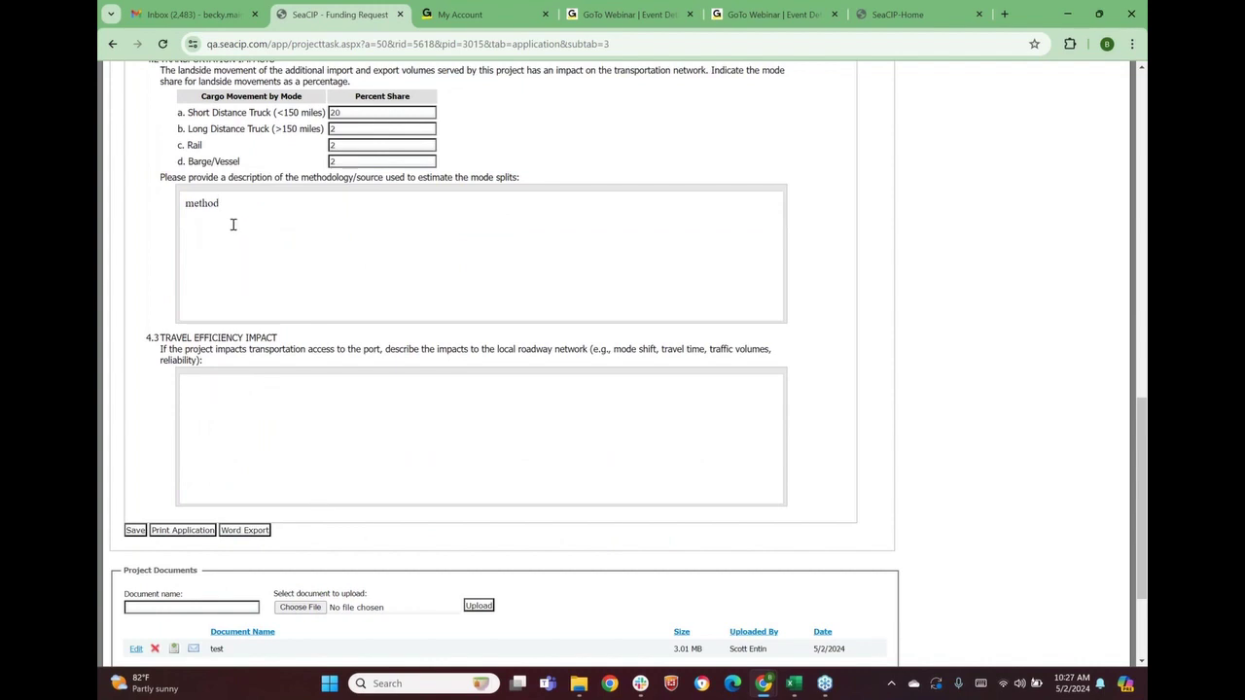
pyautogui.moveTo(228, 207); pyautogui.dragTo(162, 207)
pyautogui.press('BackSpace')
pyautogui.scroll(1, 269, 272)
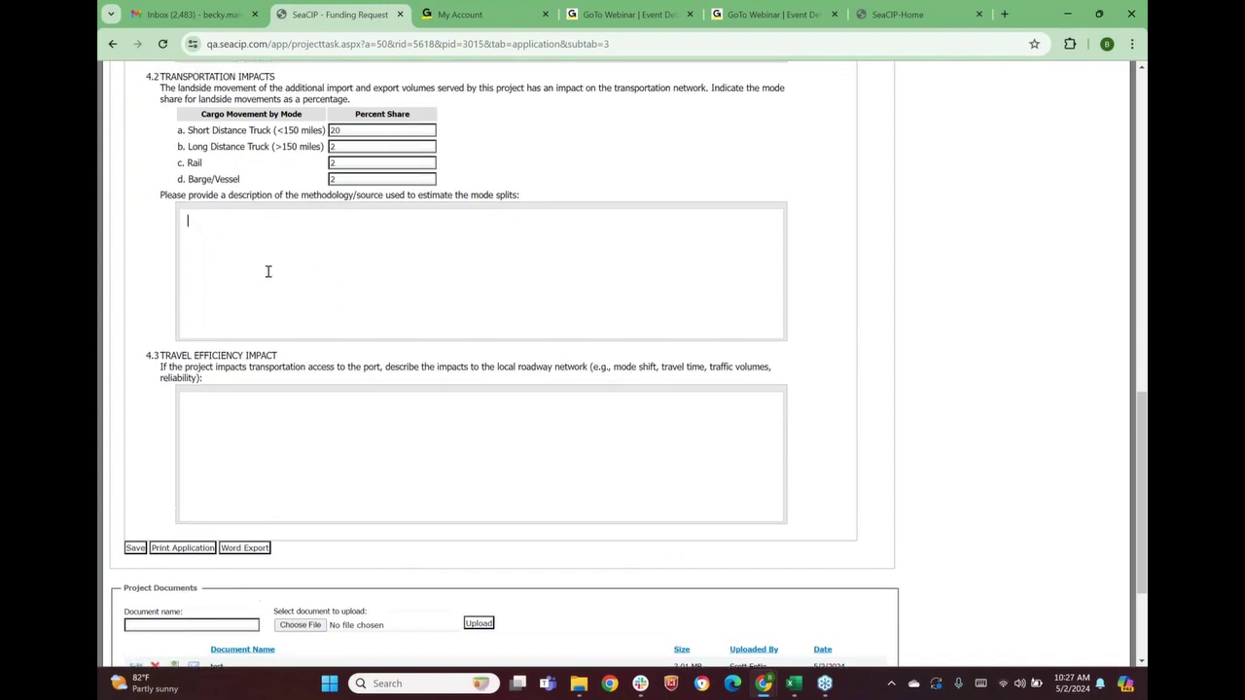
pyautogui.scroll(4, 269, 271)
pyautogui.moveTo(236, 273); pyautogui.dragTo(139, 283)
pyautogui.press('BackSpace')
pyautogui.scroll(2, 270, 177)
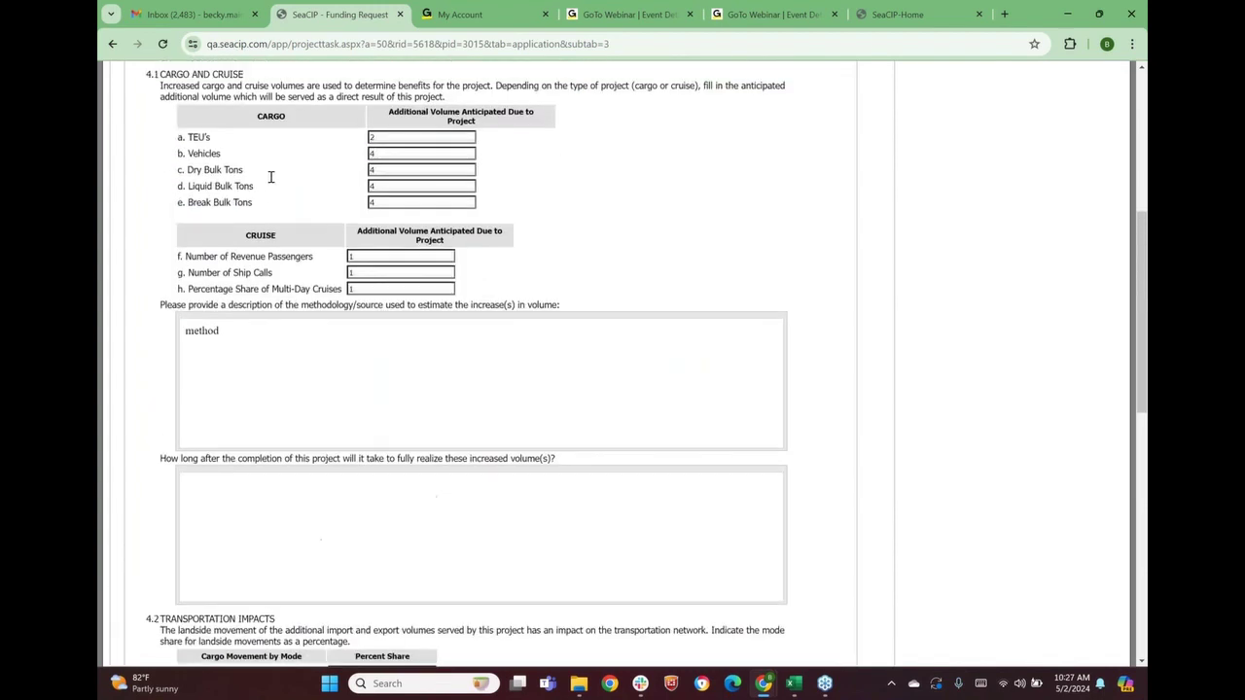
pyautogui.scroll(3, 270, 177)
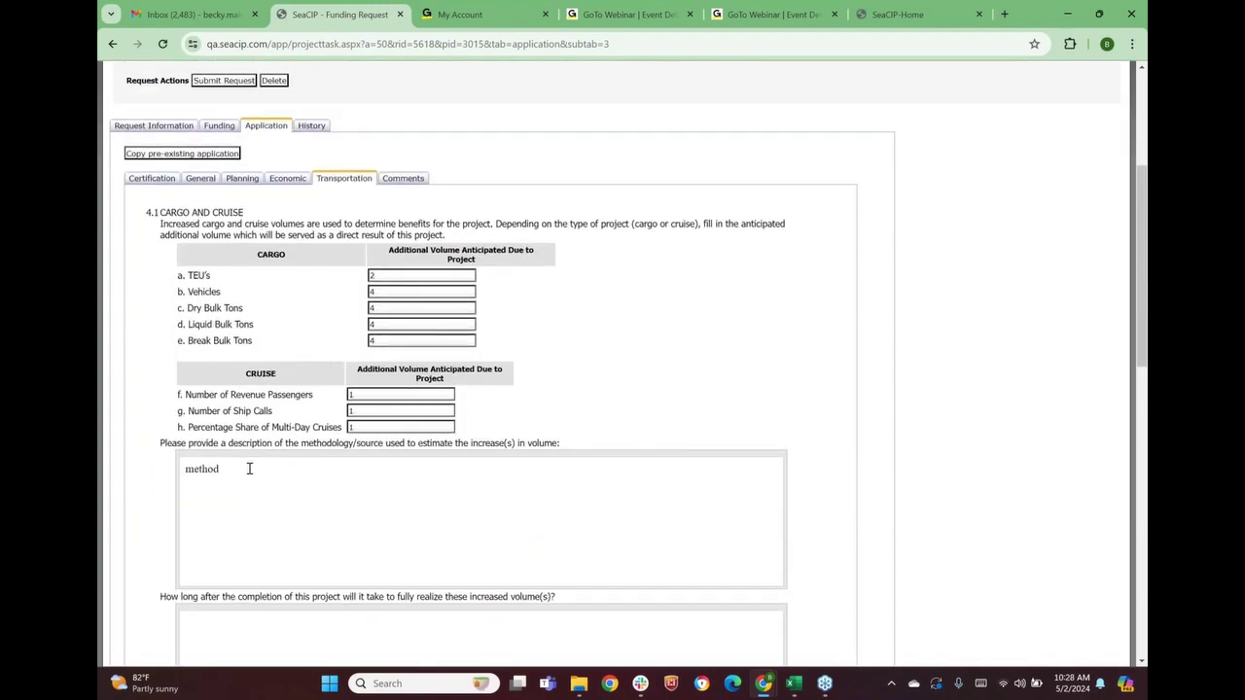
pyautogui.scroll(-5, 249, 469)
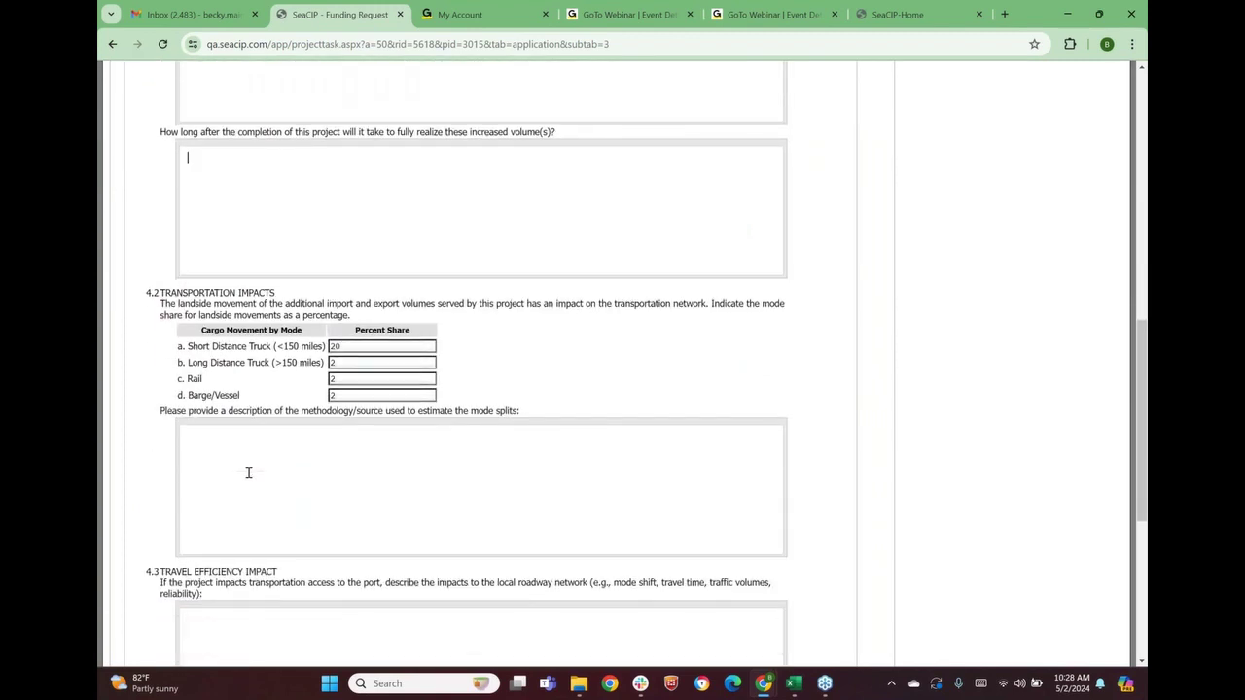
pyautogui.scroll(-3, 248, 473)
# Save Transportation, then tick the Certification accuracy statement and save the application
pyautogui.click(135, 530)
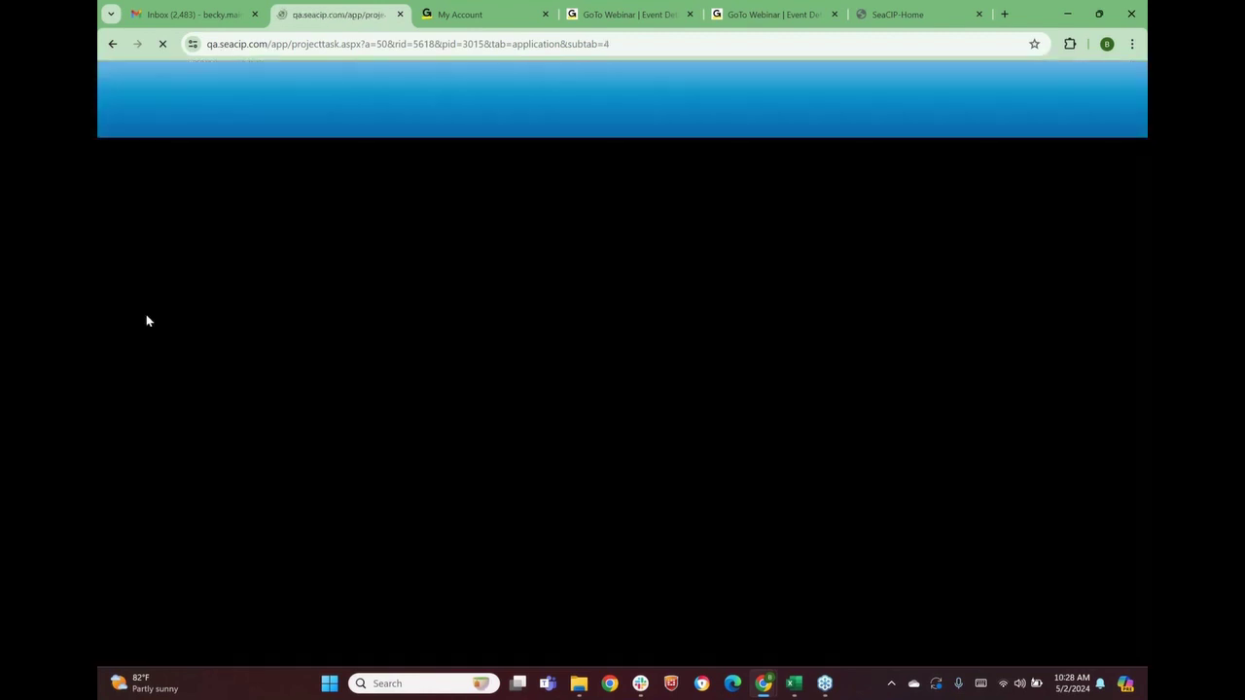
pyautogui.click(154, 461)
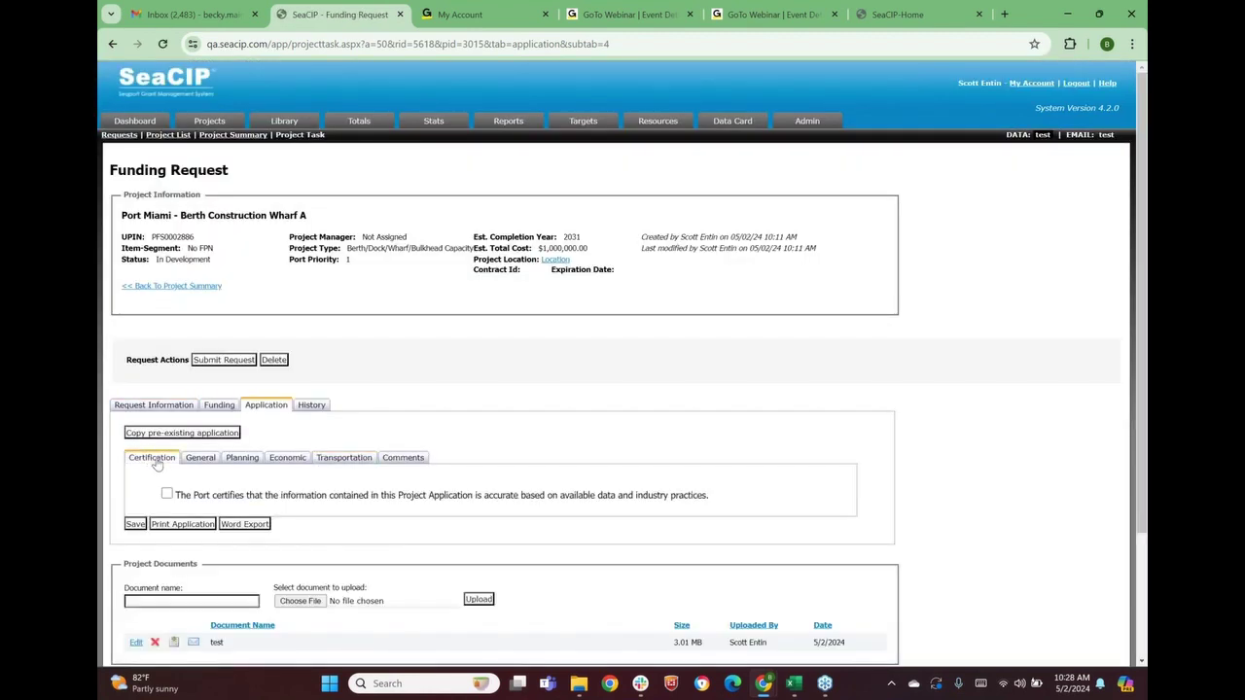
pyautogui.scroll(-1, 185, 459)
pyautogui.click(167, 424)
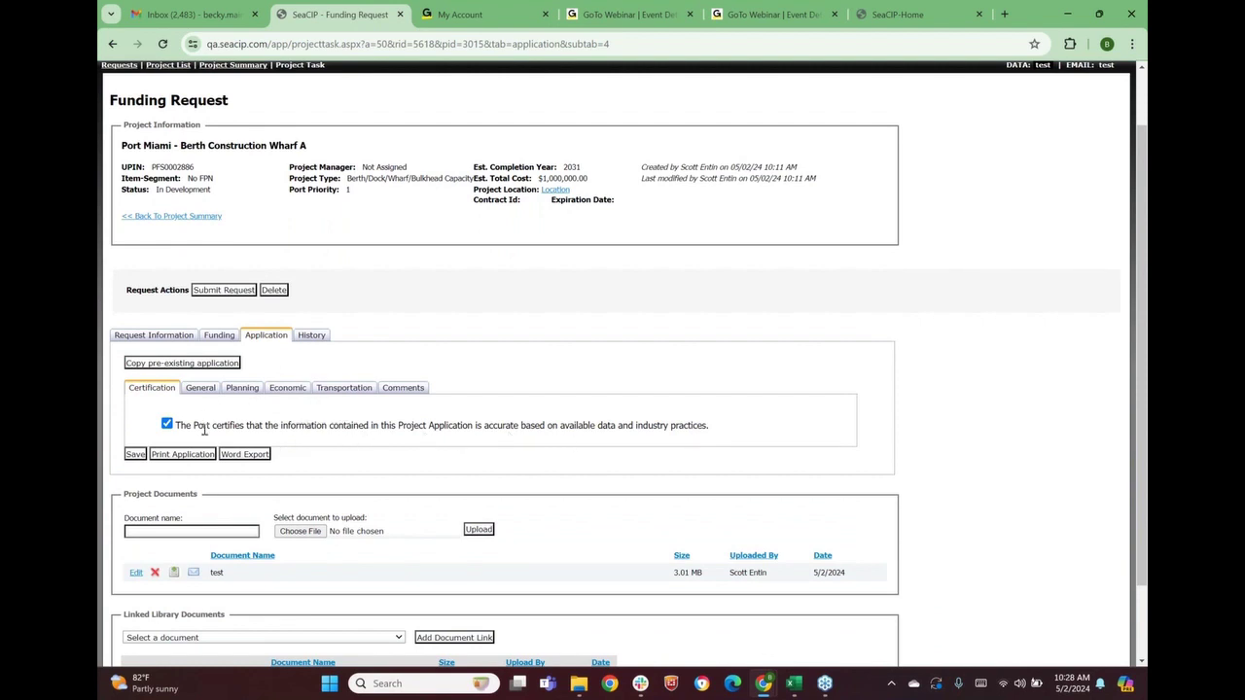
pyautogui.click(138, 457)
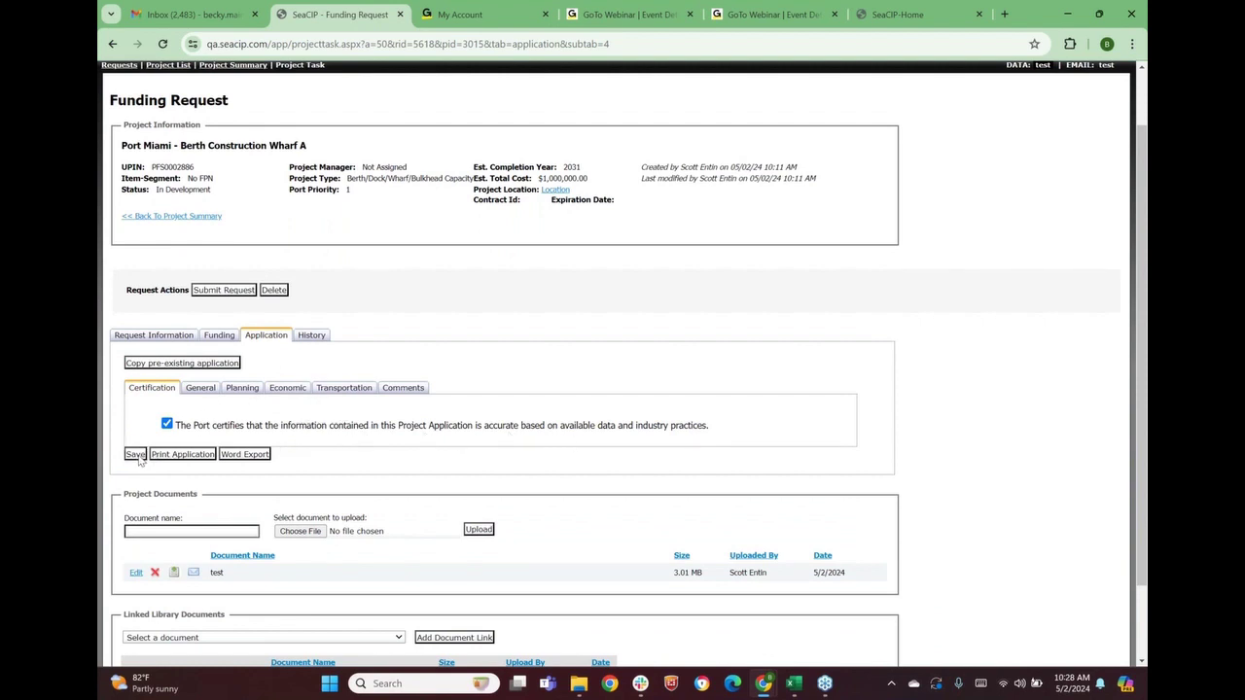
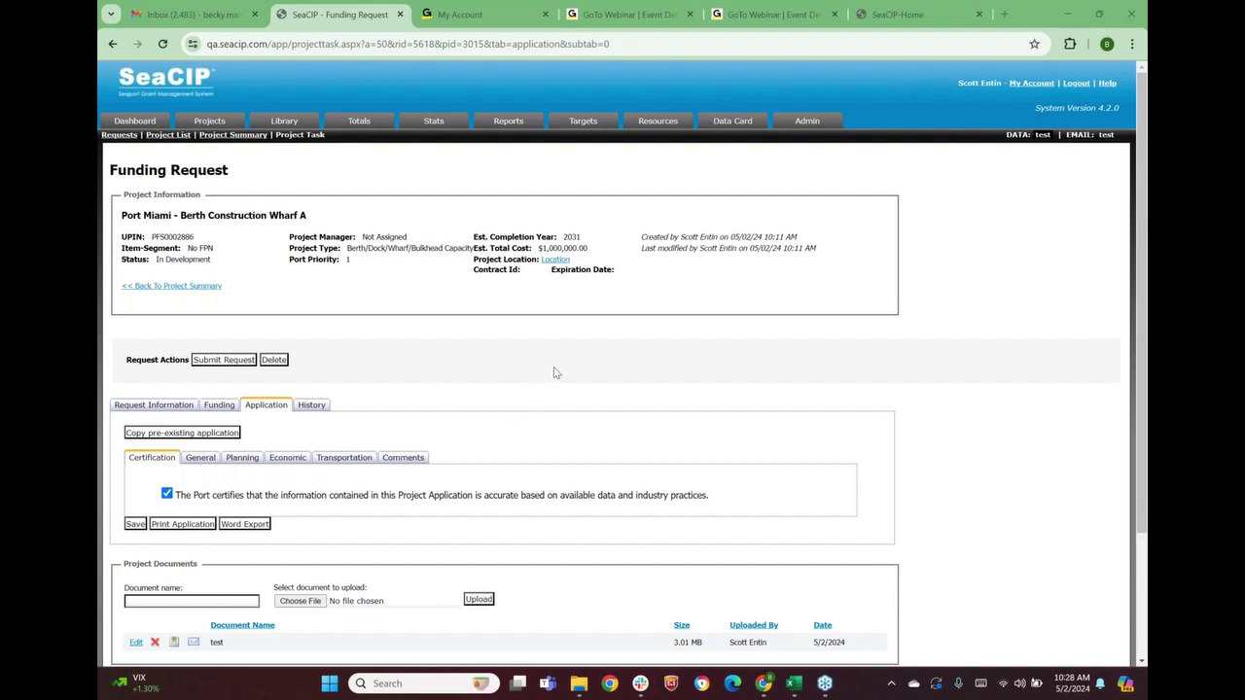
# After a rejected submit of Berth Construction Wharf A, fill the first empty Transportation answer
pyautogui.click(241, 366)
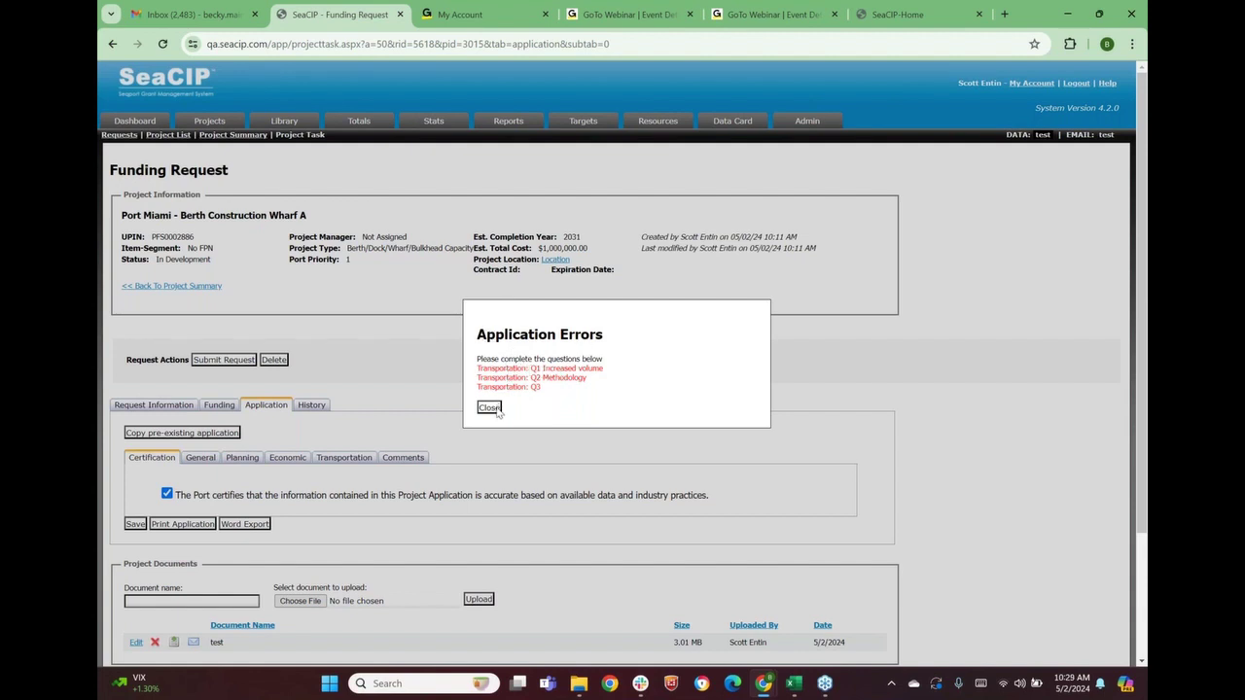
pyautogui.click(489, 408)
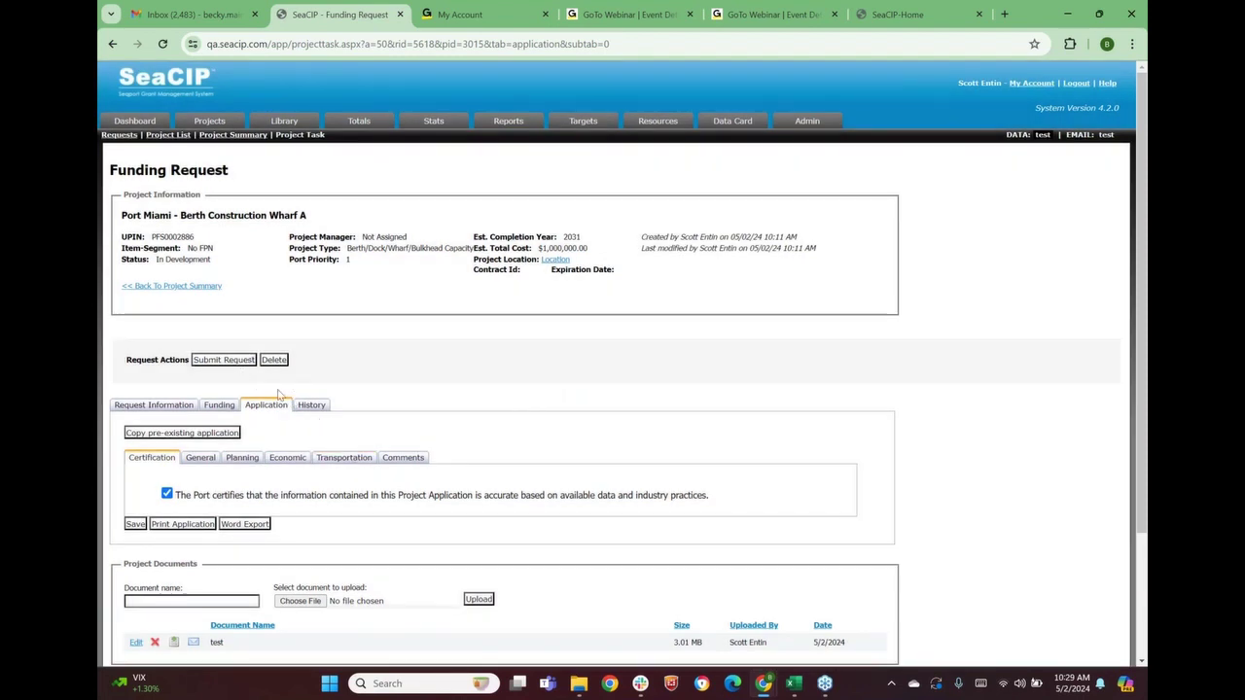
pyautogui.click(347, 458)
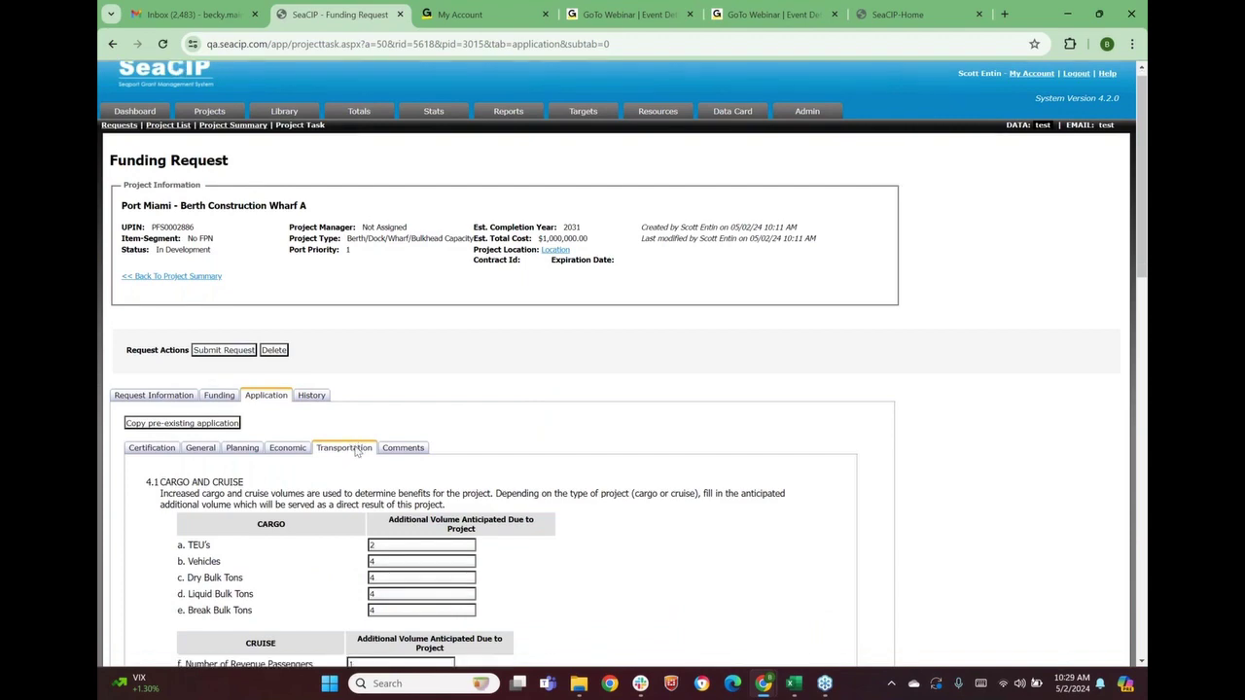
pyautogui.scroll(-5, 378, 357)
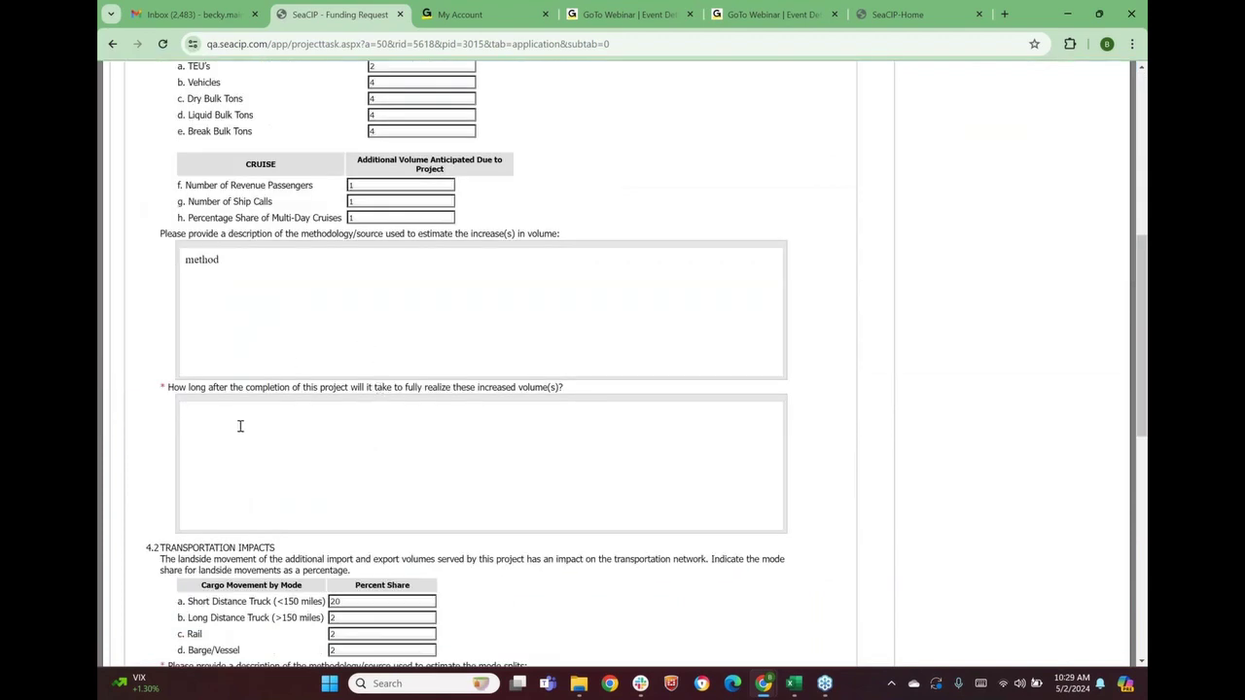
pyautogui.write('tod')
pyautogui.write('hod')
# Answer the mode-split methodology and travel-efficiency questions with 'method' and save the application
pyautogui.scroll(-4, 269, 473)
pyautogui.click(248, 297)
pyautogui.write('method')
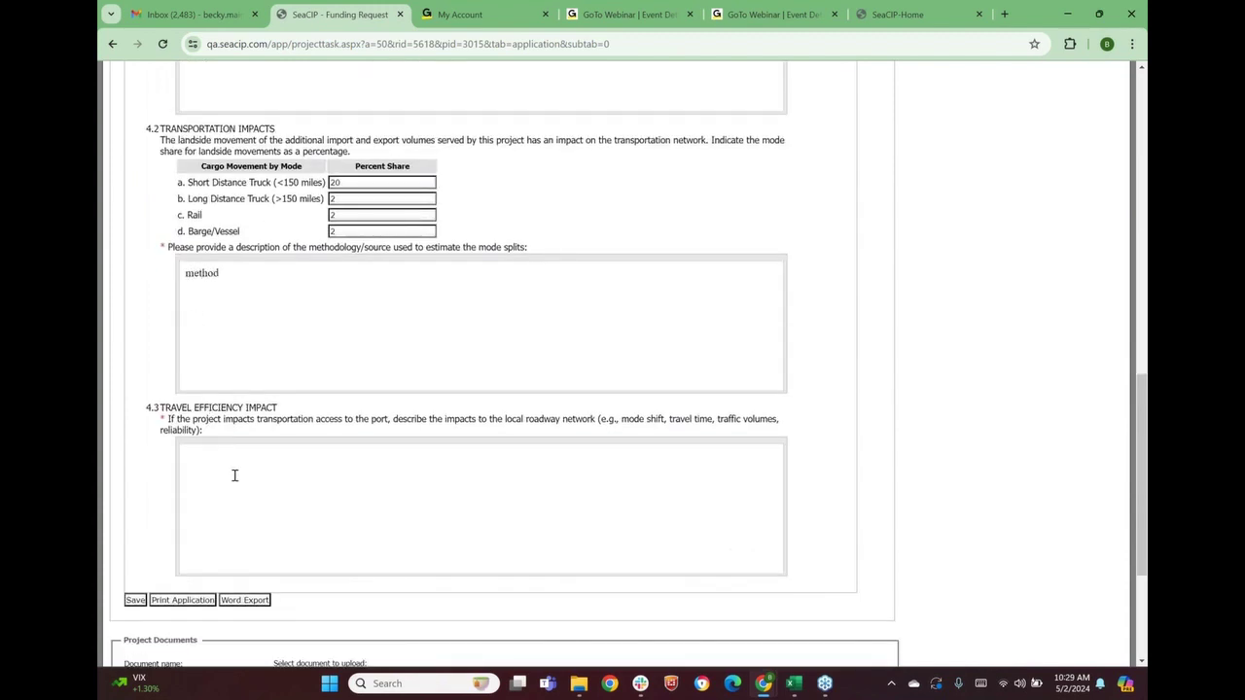
pyautogui.click(234, 474)
pyautogui.write('method')
pyautogui.click(135, 600)
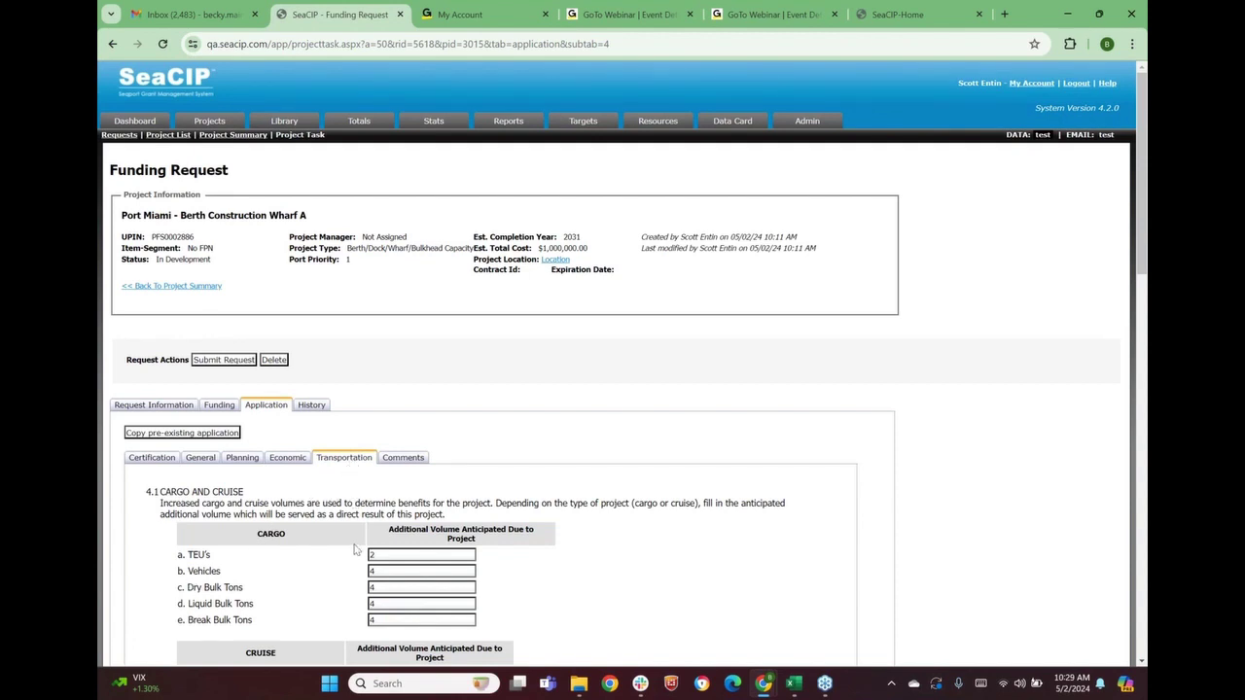
pyautogui.scroll(-3, 227, 365)
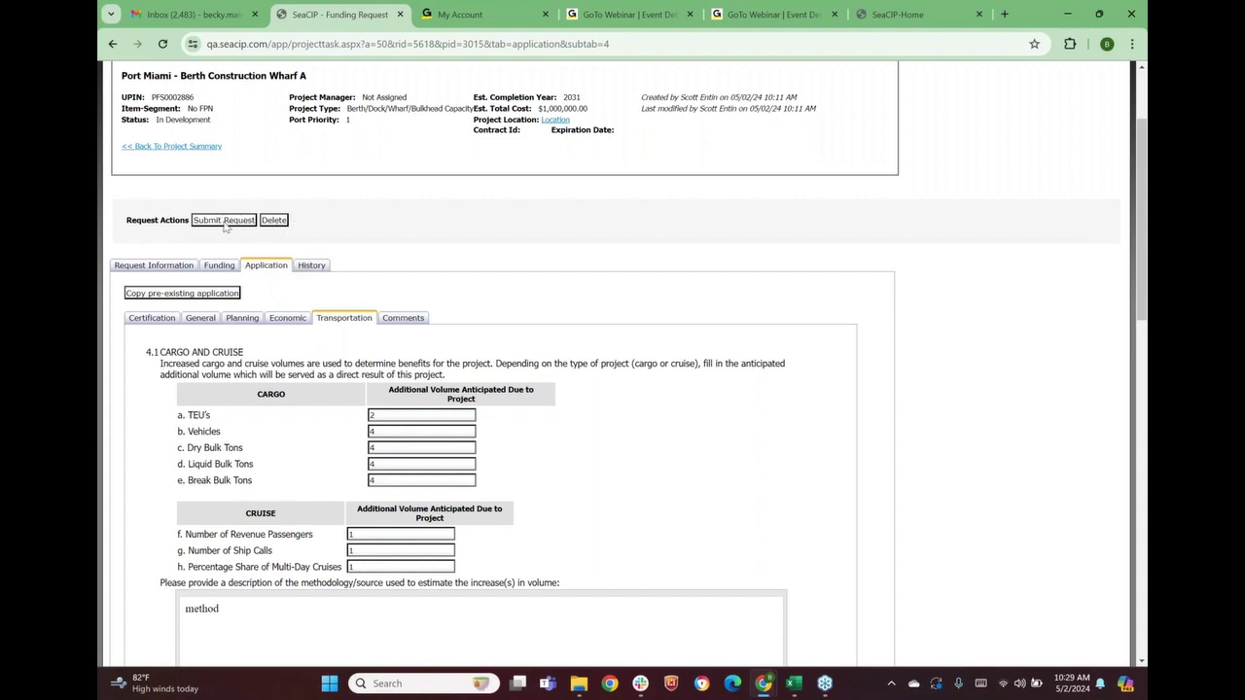
# Submit the Berth Construction Wharf A request and review its Funding and Application tabs
pyautogui.click(225, 221)
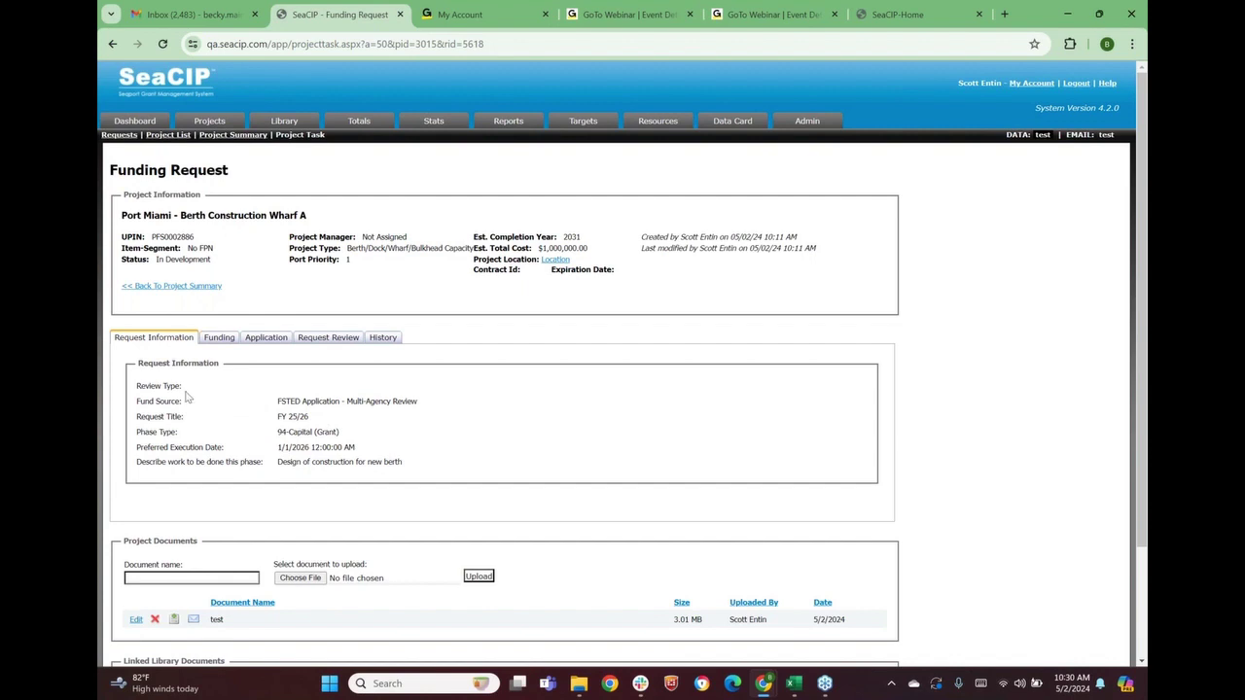
pyautogui.click(208, 343)
pyautogui.click(253, 343)
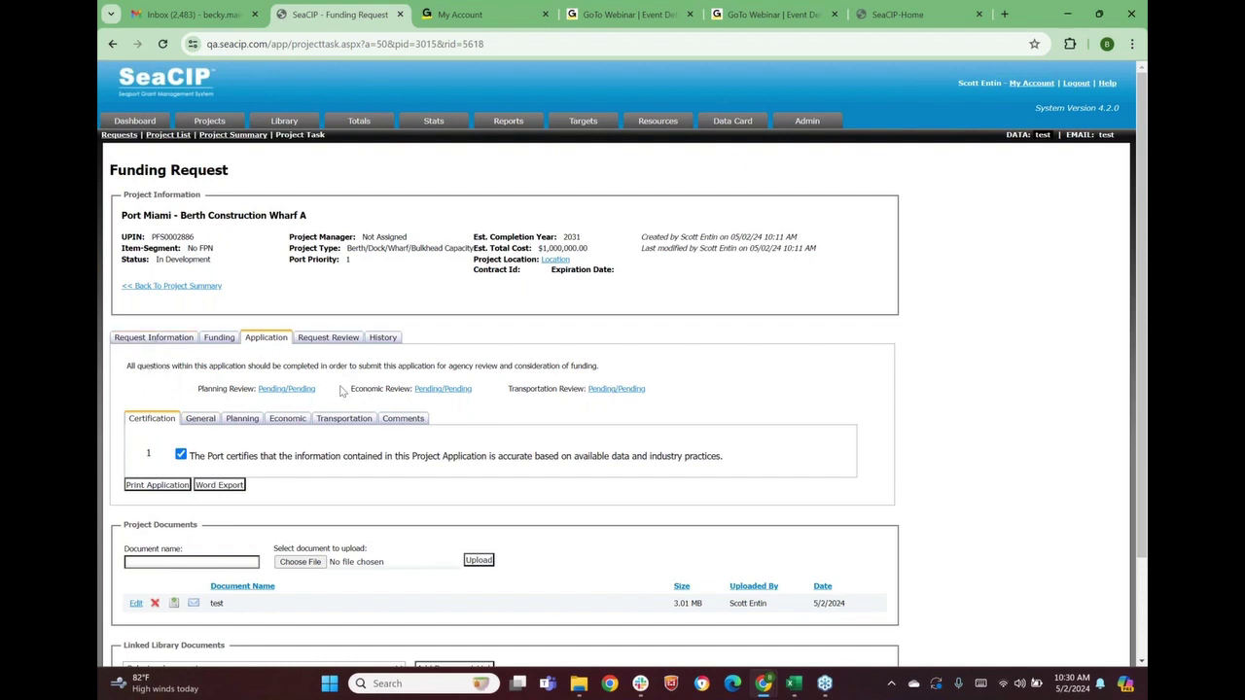
# From the dashboard, open the Wharf A FY 25/26 request and return to the dashboard
pyautogui.click(144, 125)
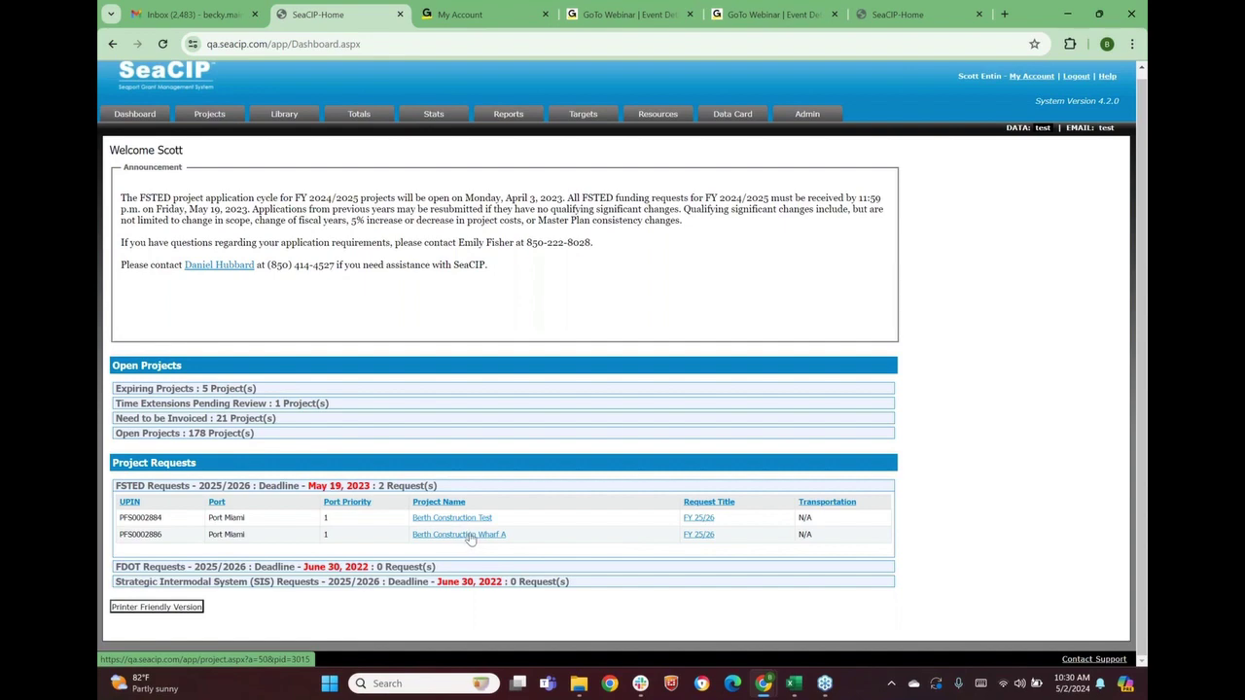
pyautogui.click(703, 537)
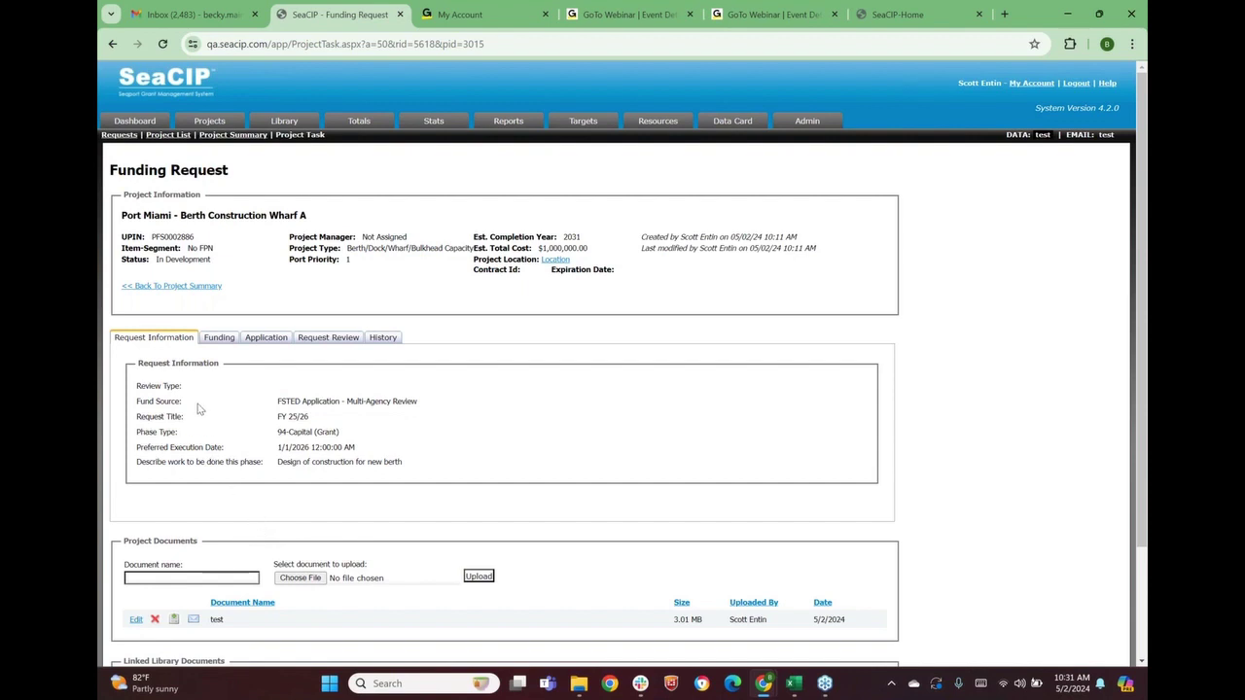
pyautogui.click(149, 121)
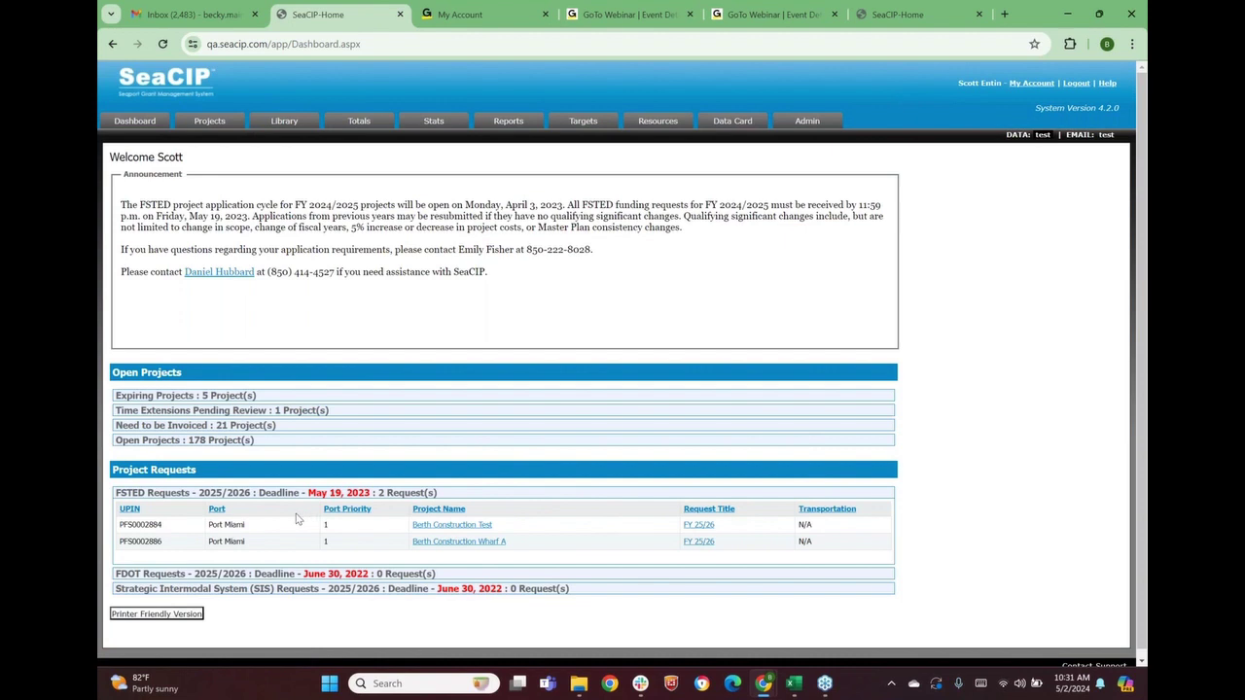
# Open Berth Construction Test's Project Summary listing its FY 25/26 and FY 23/24 requests
pyautogui.click(446, 526)
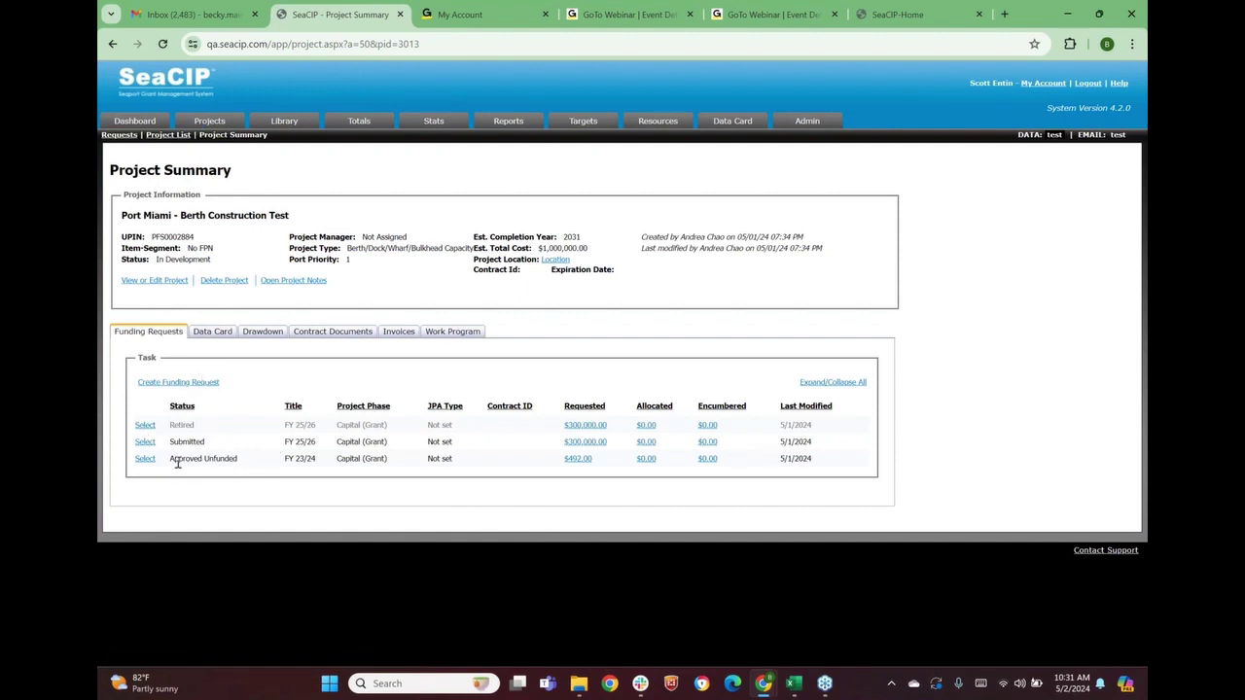
pyautogui.moveTo(169, 467); pyautogui.dragTo(318, 468)
pyautogui.click(314, 485)
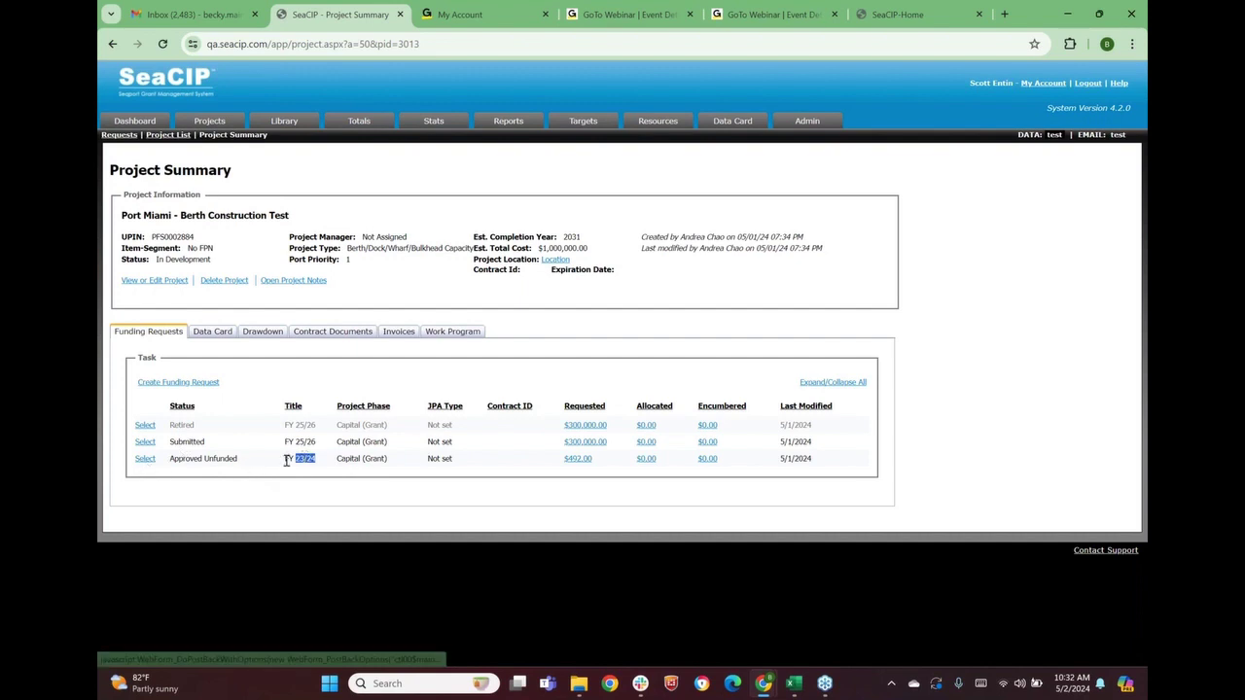
# Open the Approved Unfunded FY 23/24 request and start Resubmit Fund Request
pyautogui.click(145, 463)
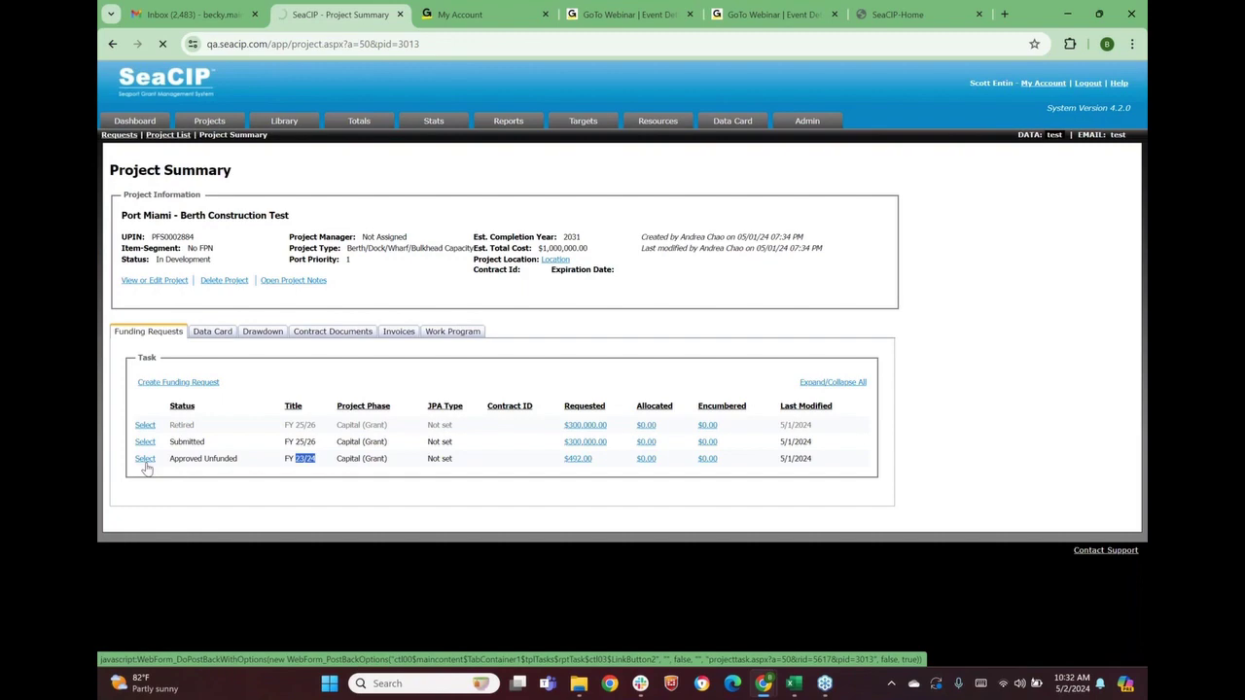
pyautogui.scroll(-5, 173, 473)
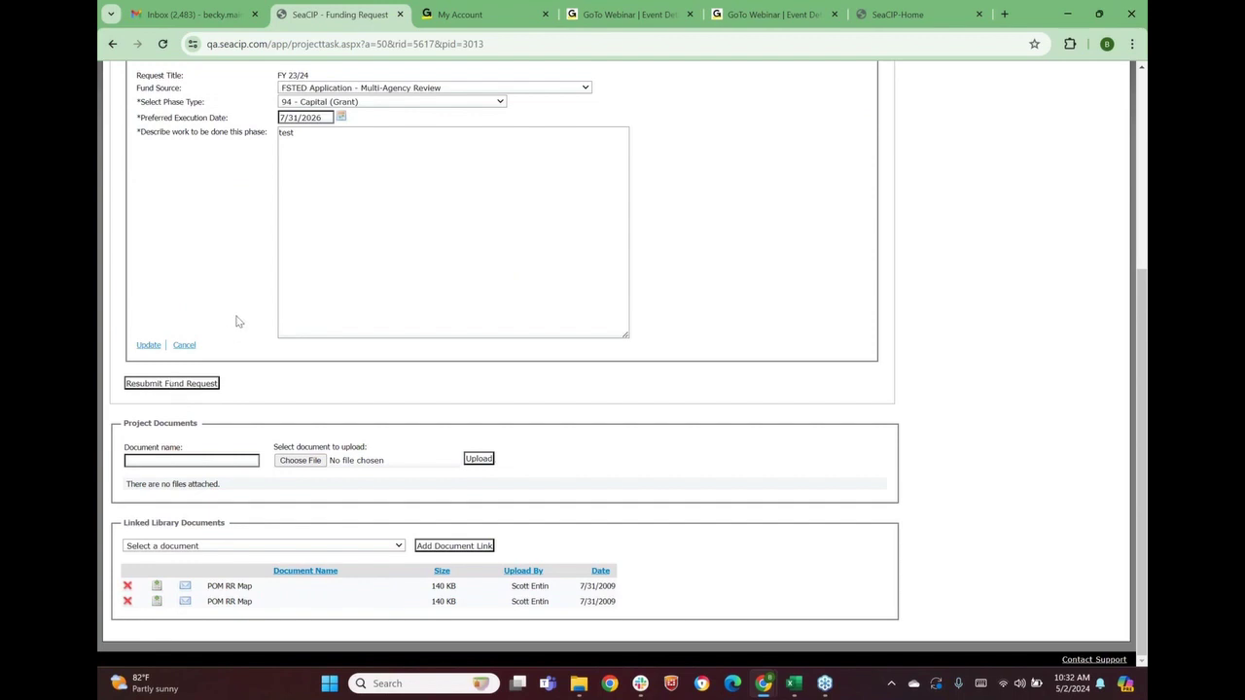
pyautogui.scroll(1, 236, 320)
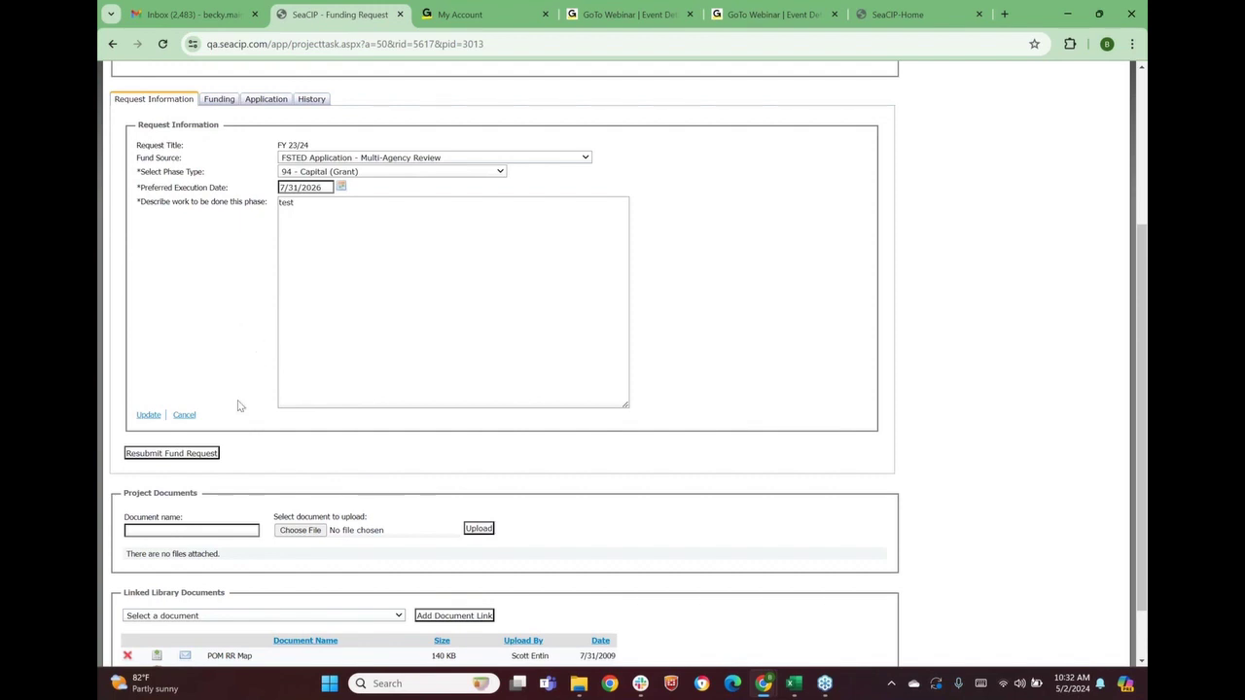
pyautogui.click(173, 454)
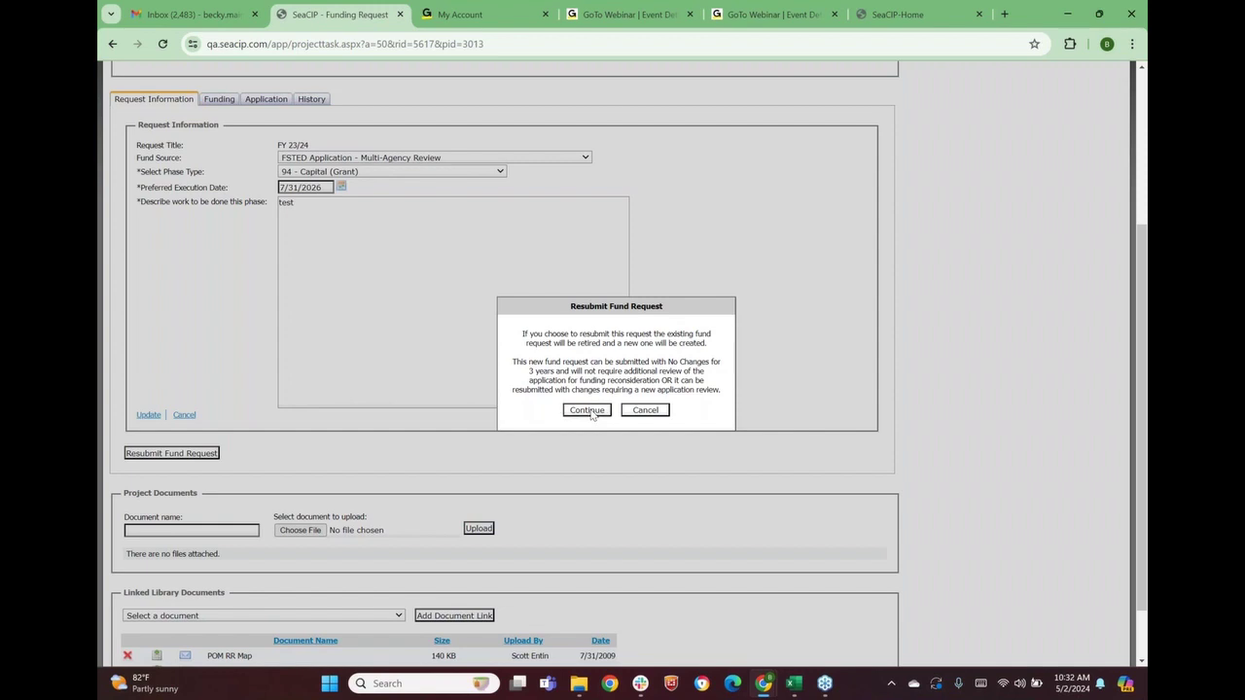
# Accept retiring FY 23/24 and resubmit it for FY 2025/2026, citing Scope and Cost changes
pyautogui.click(588, 411)
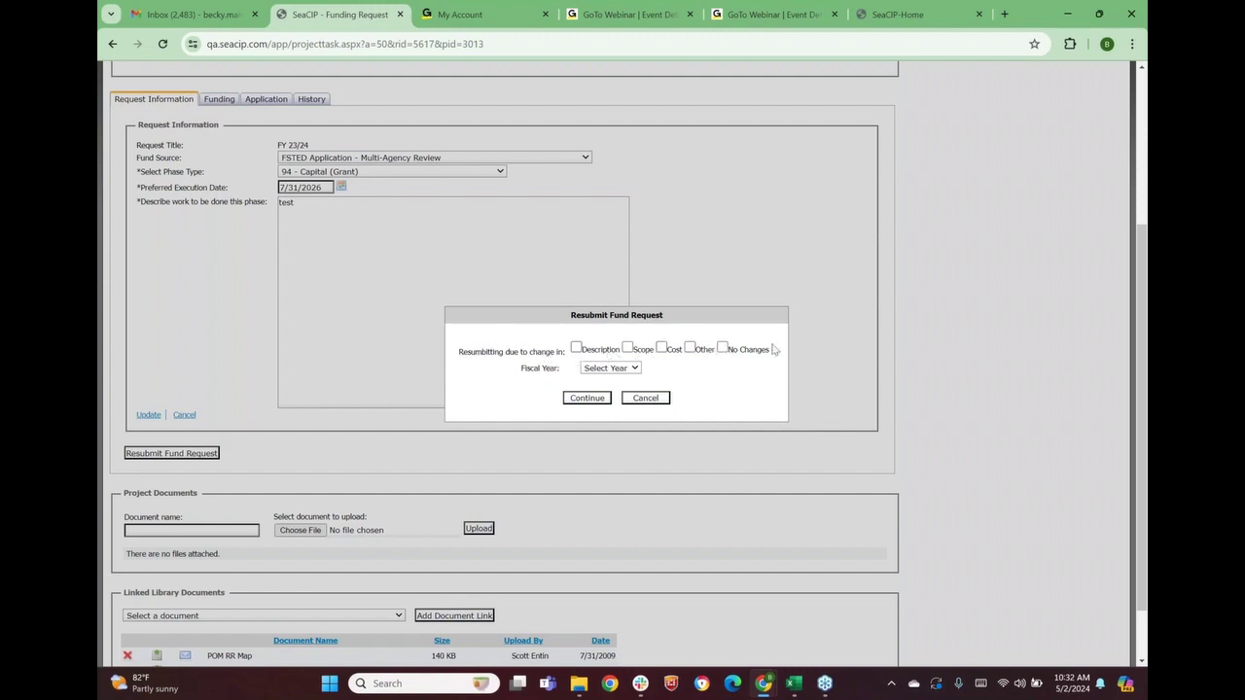
pyautogui.click(722, 348)
pyautogui.click(723, 350)
pyautogui.click(628, 349)
pyautogui.click(663, 348)
pyautogui.click(610, 368)
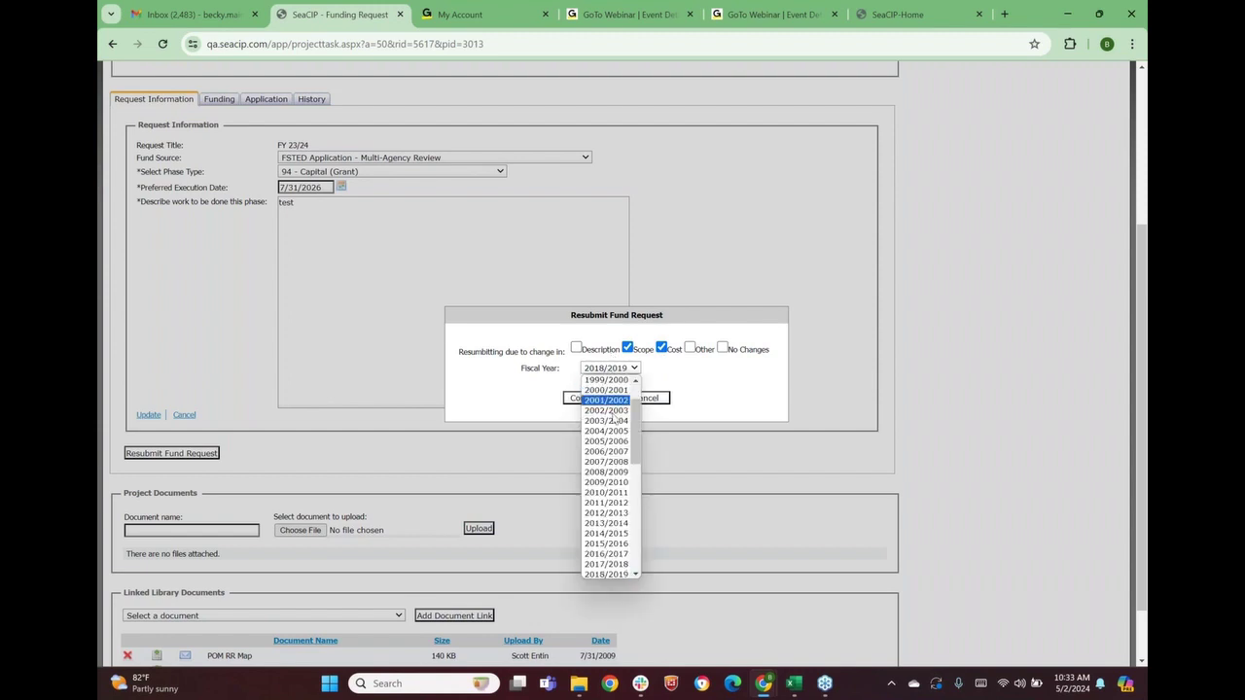
pyautogui.scroll(-5, 618, 447)
pyautogui.scroll(5, 623, 462)
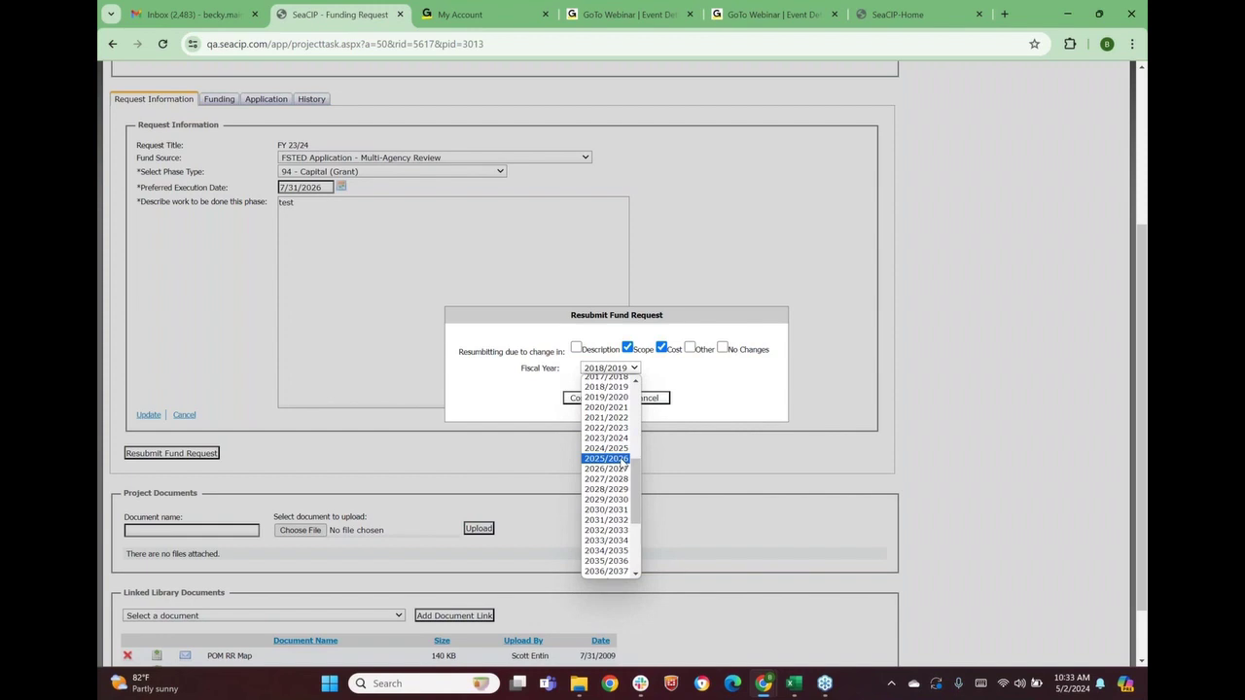
pyautogui.click(622, 459)
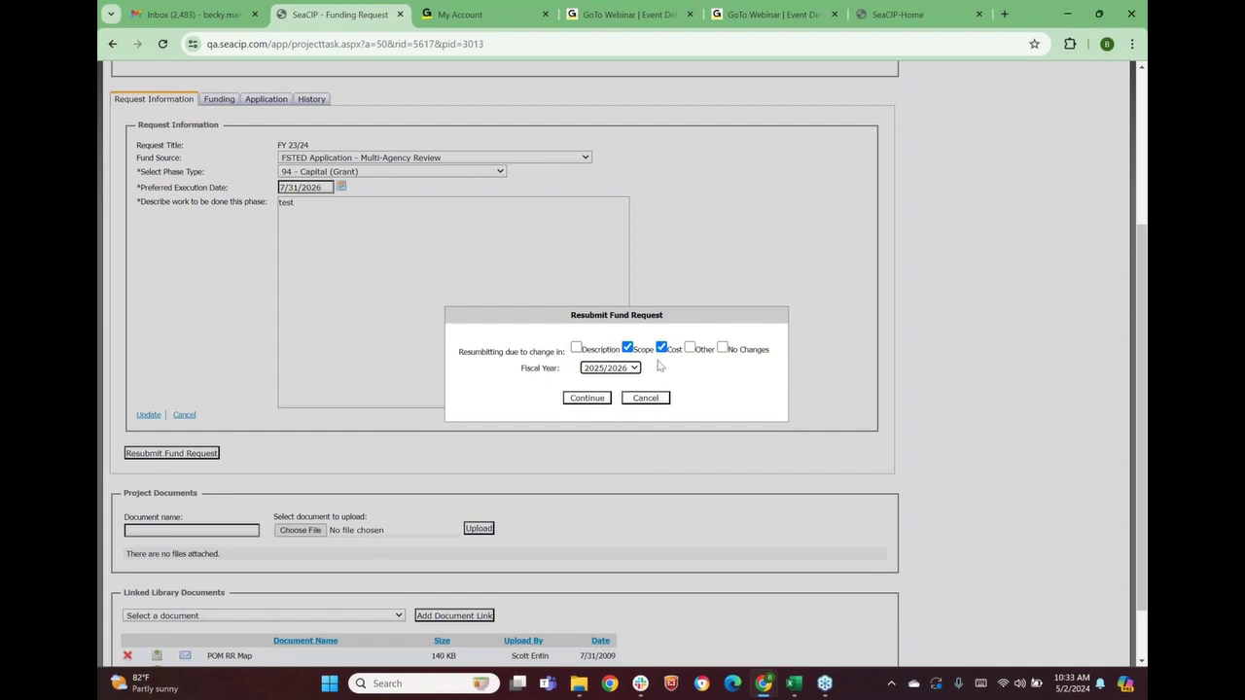
pyautogui.click(597, 401)
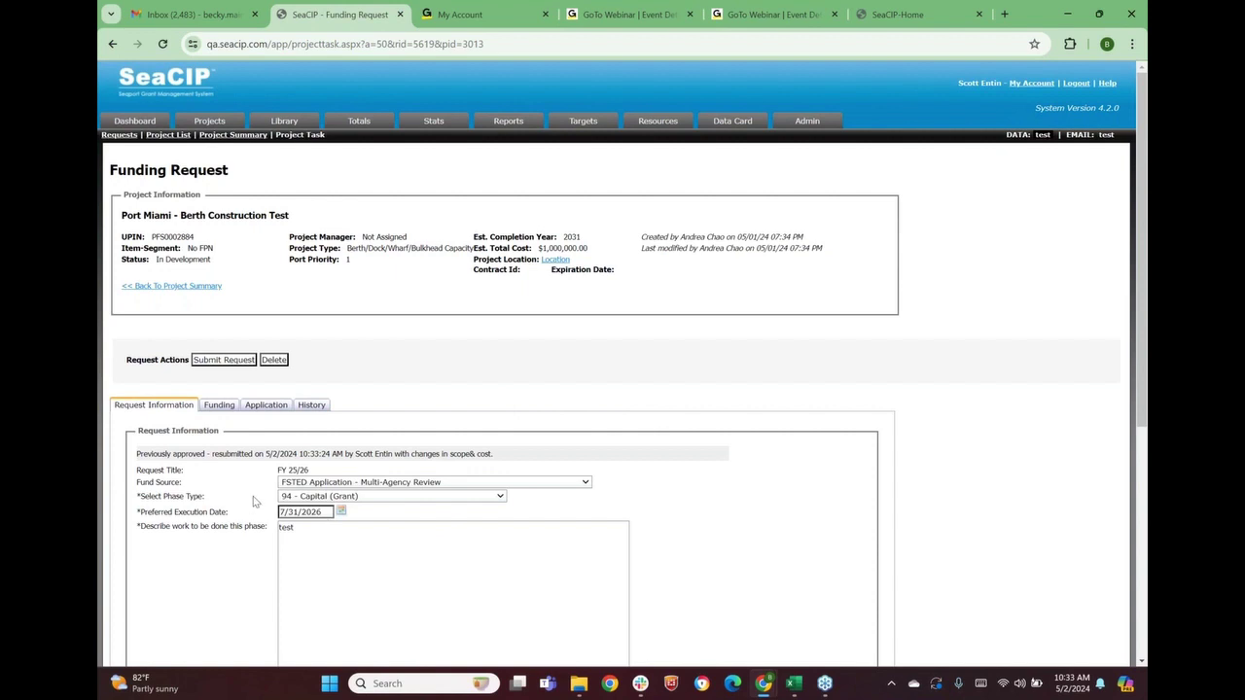
# Change the work description to 'test add scope', update, and view the request's funding
pyautogui.scroll(-2, 234, 498)
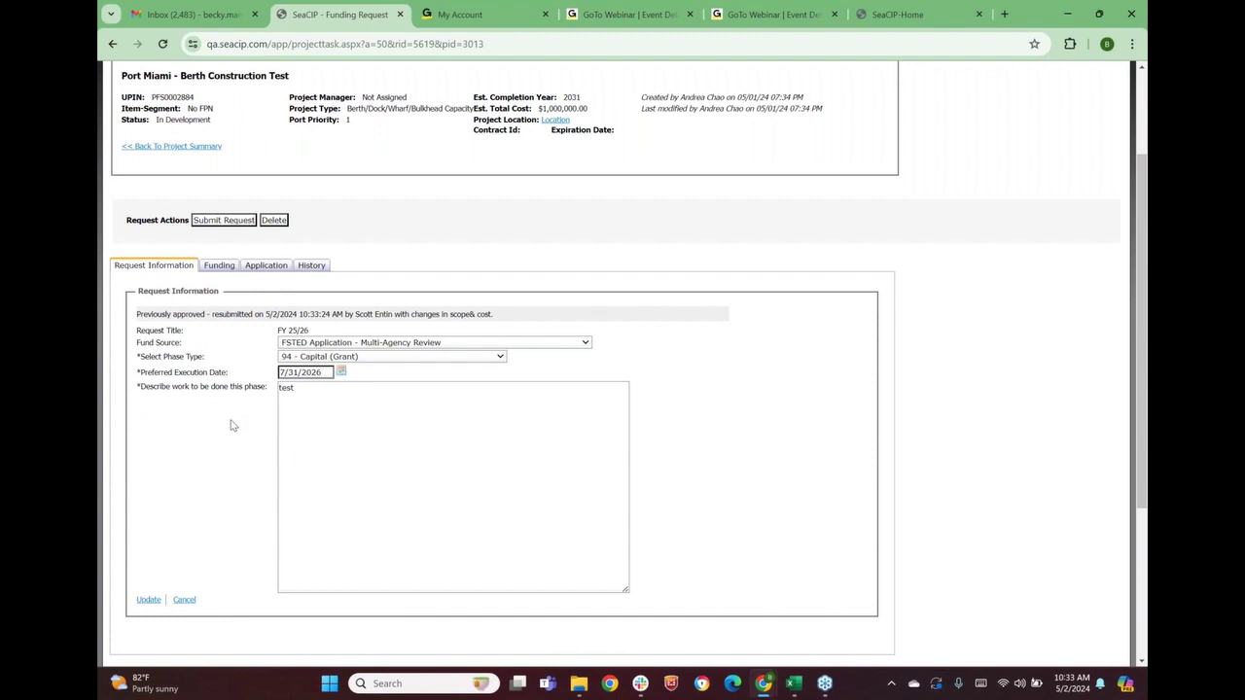
pyautogui.click(330, 396)
pyautogui.write('add scope')
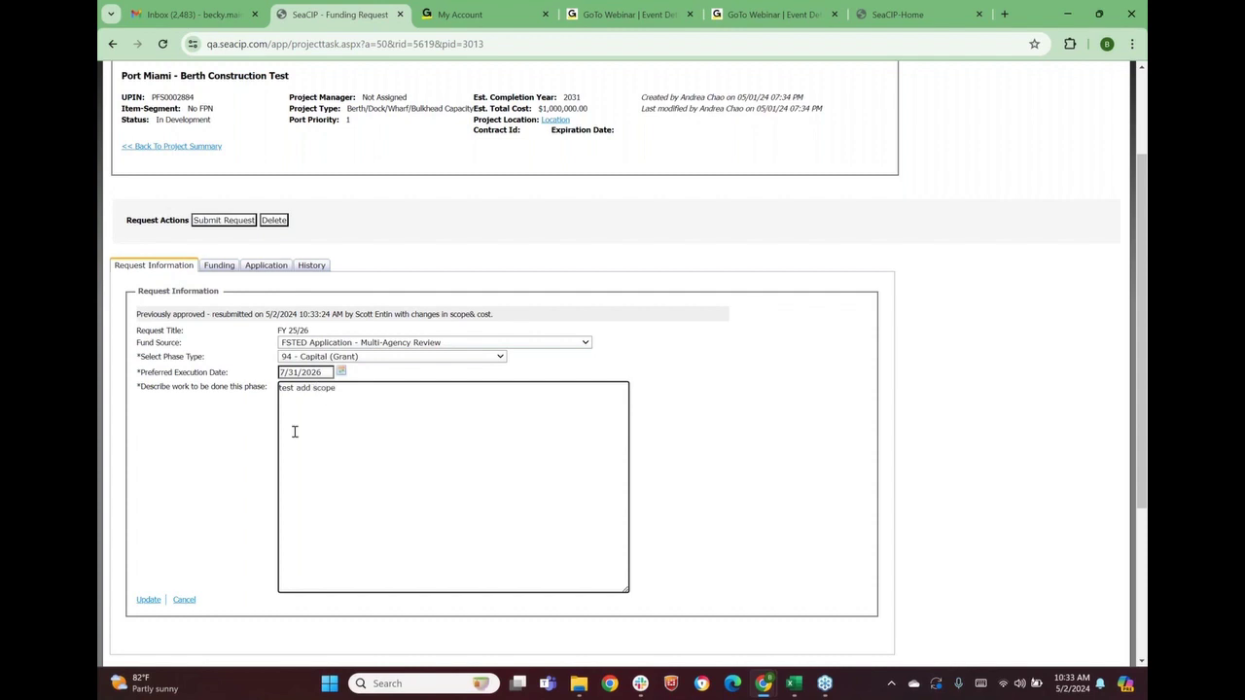
pyautogui.click(146, 601)
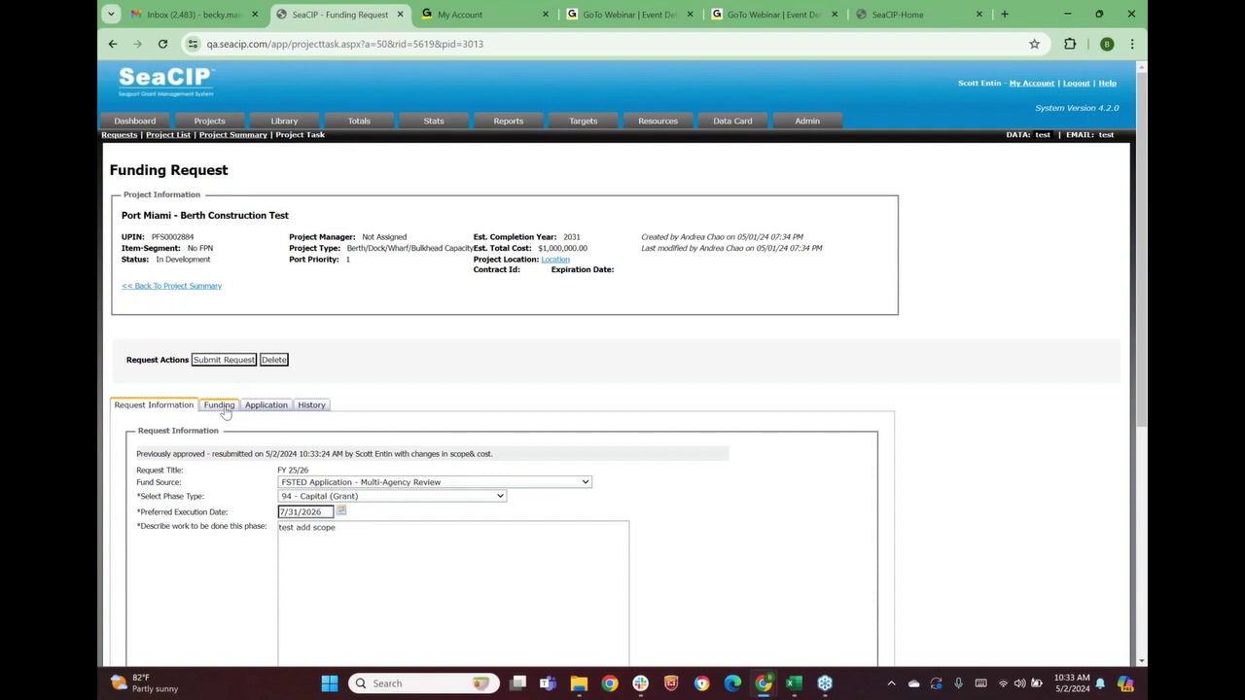
pyautogui.click(223, 407)
pyautogui.scroll(-3, 258, 440)
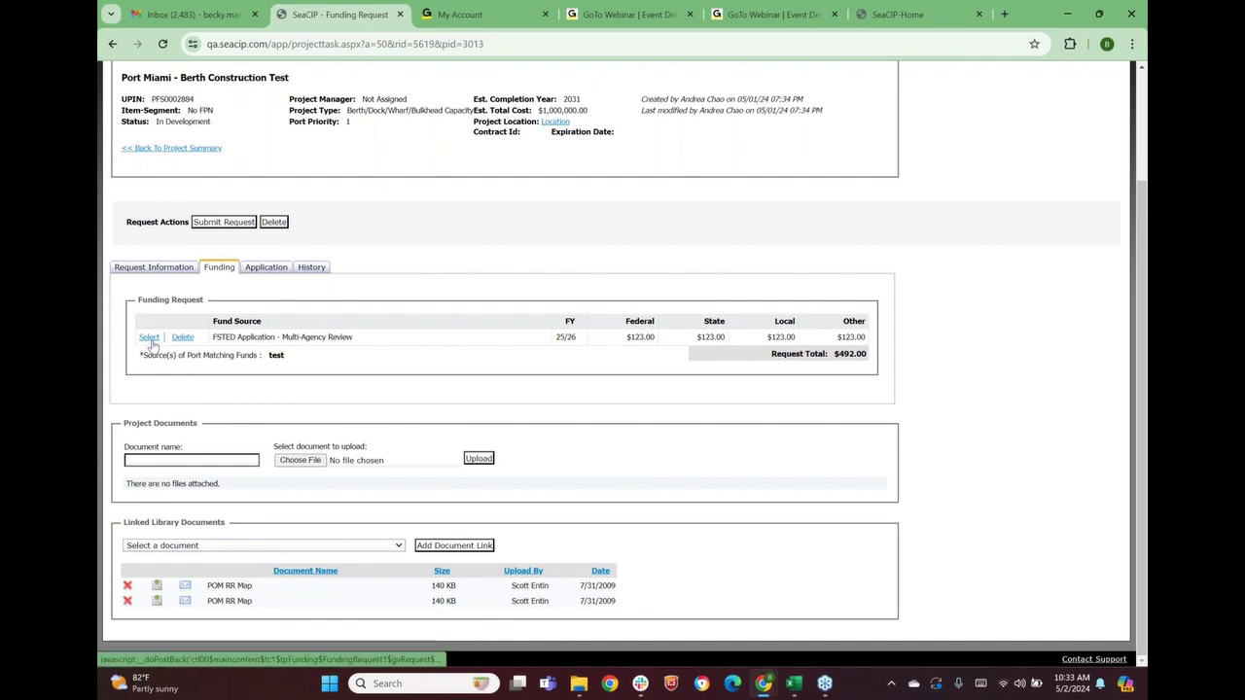
# Set the FY 25/26 funding line to $100,000 Federal and $10,000 State
pyautogui.click(149, 338)
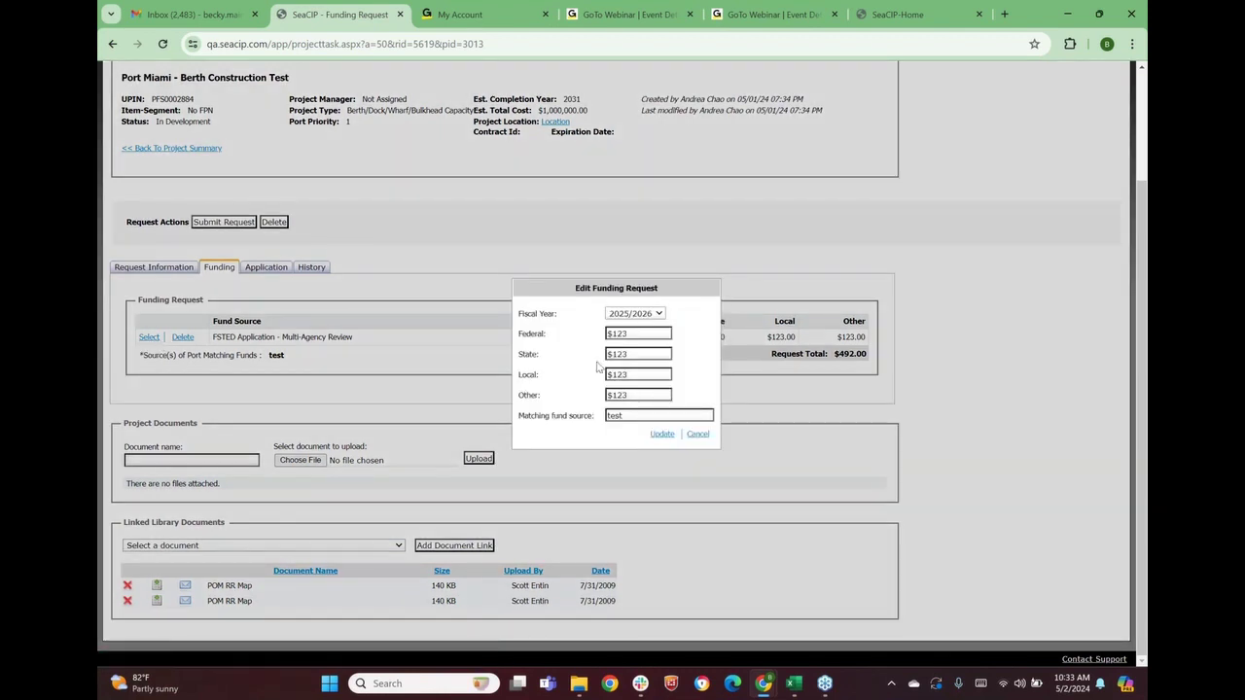
pyautogui.write('$100,000')
pyautogui.press('Tab')
pyautogui.write('$10,000')
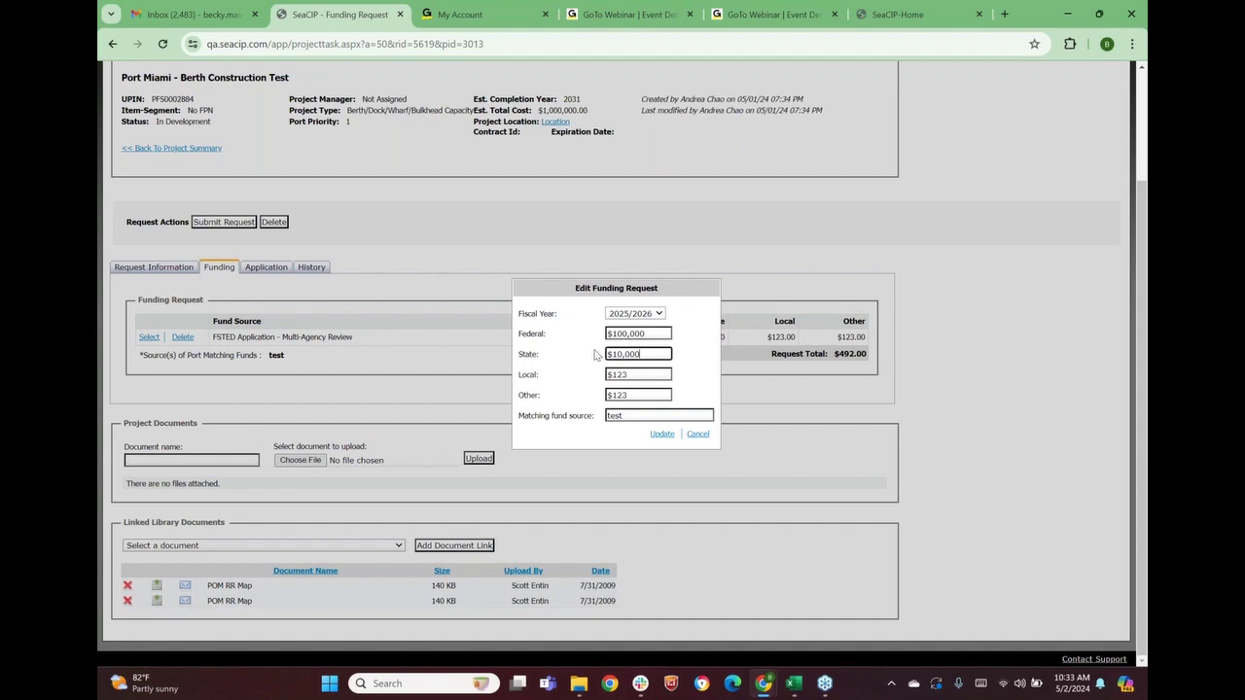
pyautogui.click(661, 435)
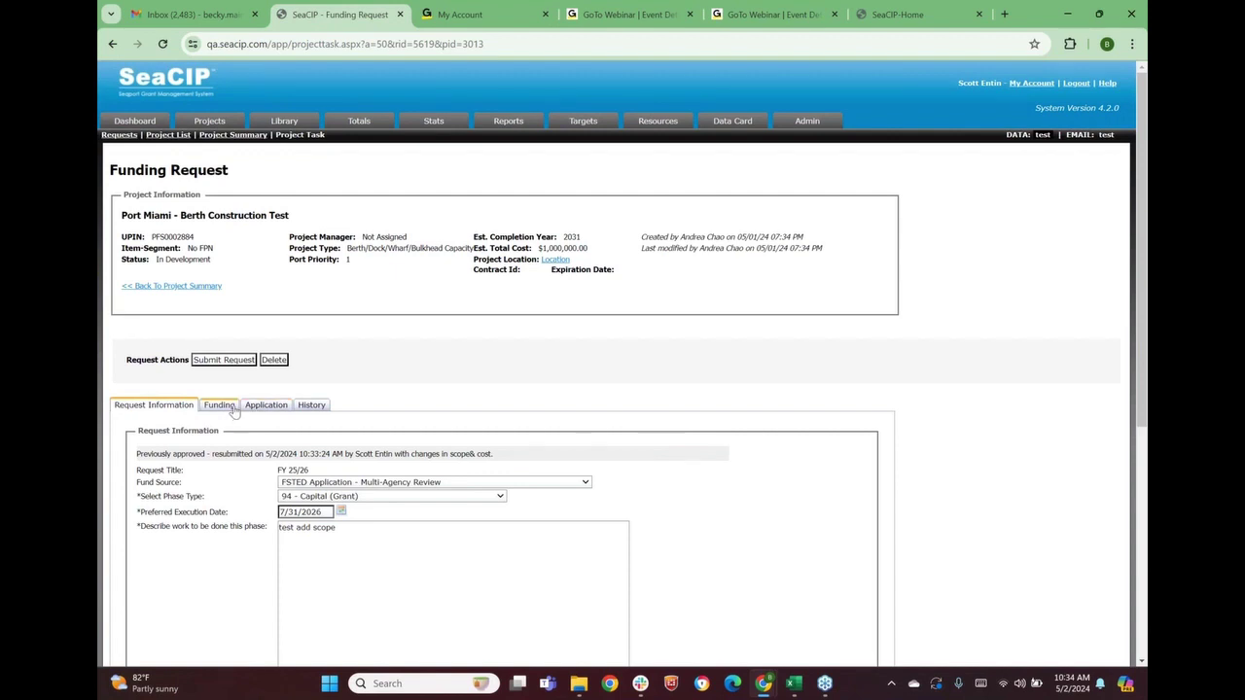
pyautogui.click(224, 411)
pyautogui.scroll(-3, 285, 391)
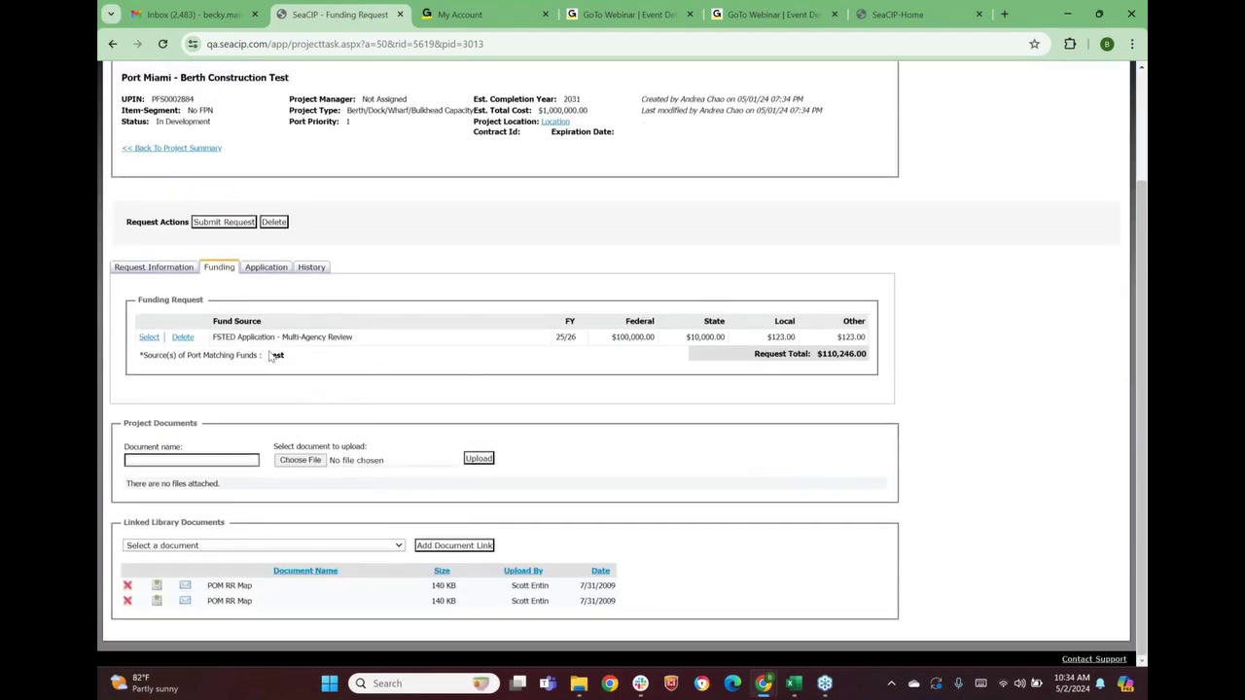
# Enter 7000 as the Economic section's Federal capital investment and save the application
pyautogui.click(262, 269)
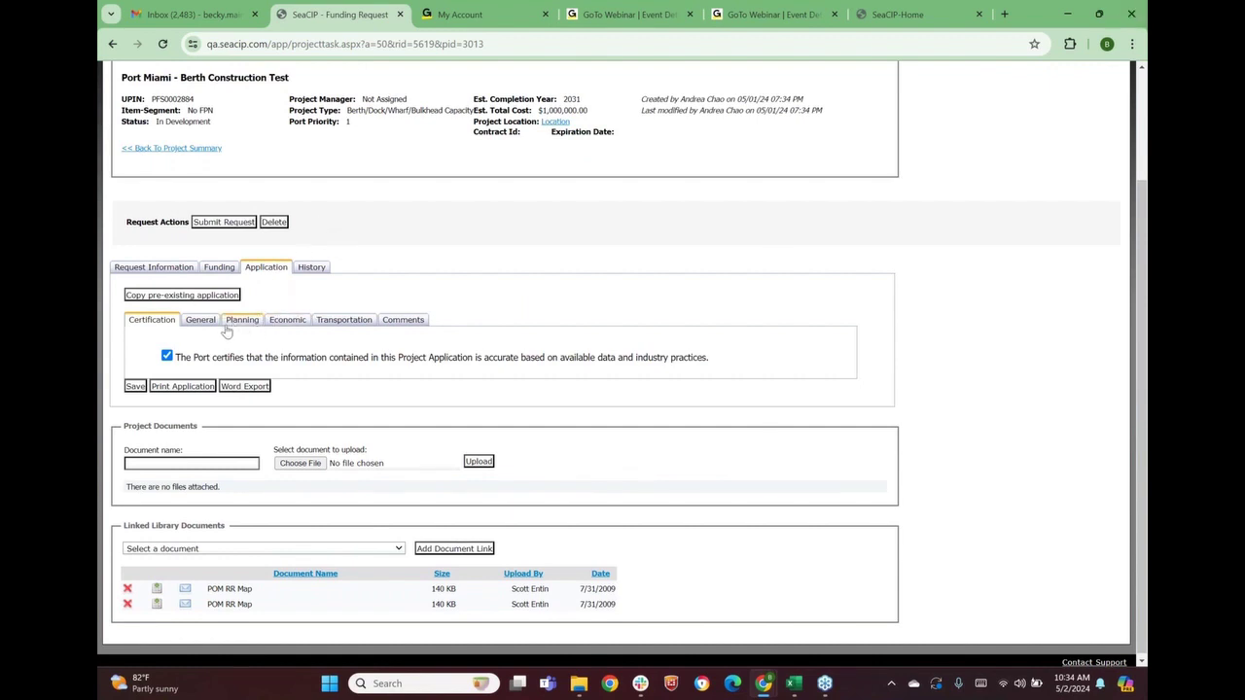
pyautogui.click(331, 324)
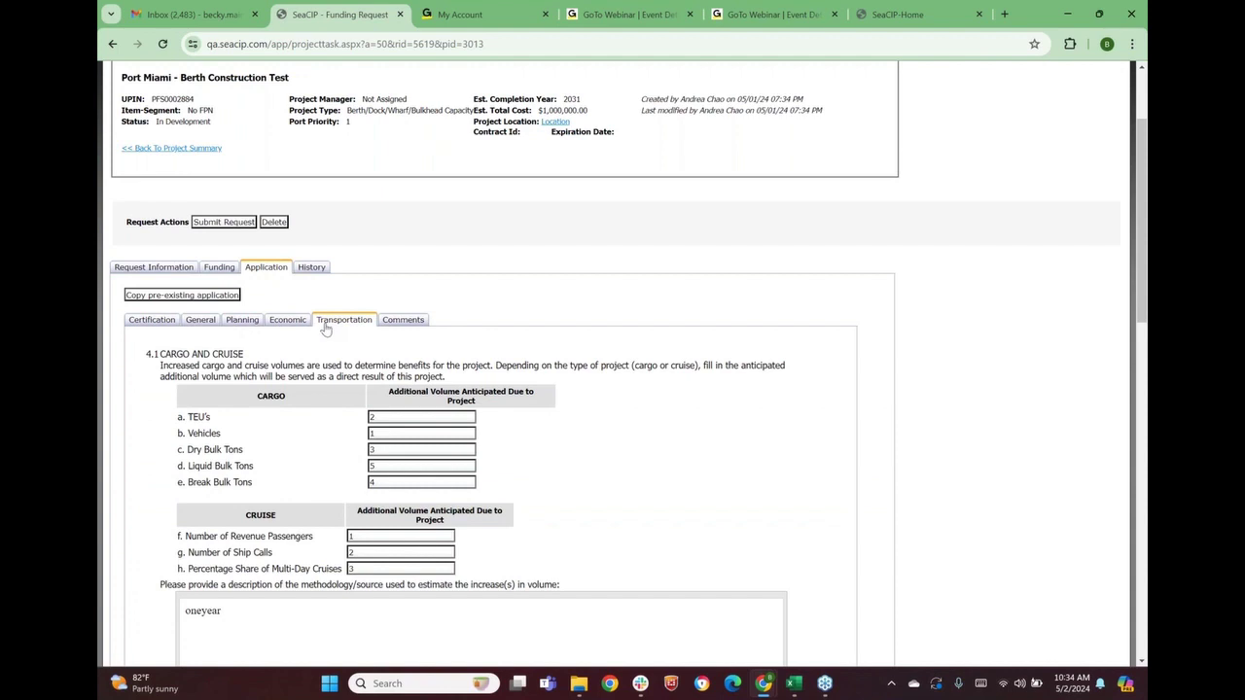
pyautogui.click(296, 324)
pyautogui.scroll(-3, 299, 342)
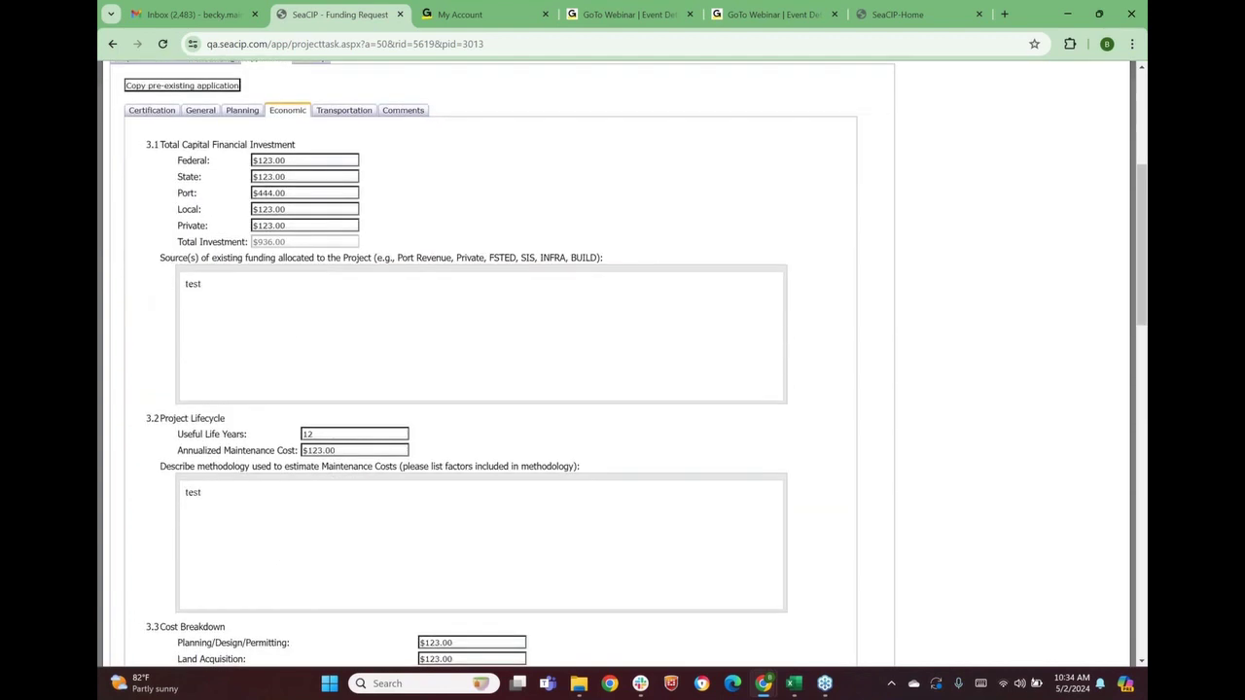
pyautogui.moveTo(302, 162); pyautogui.dragTo(228, 165)
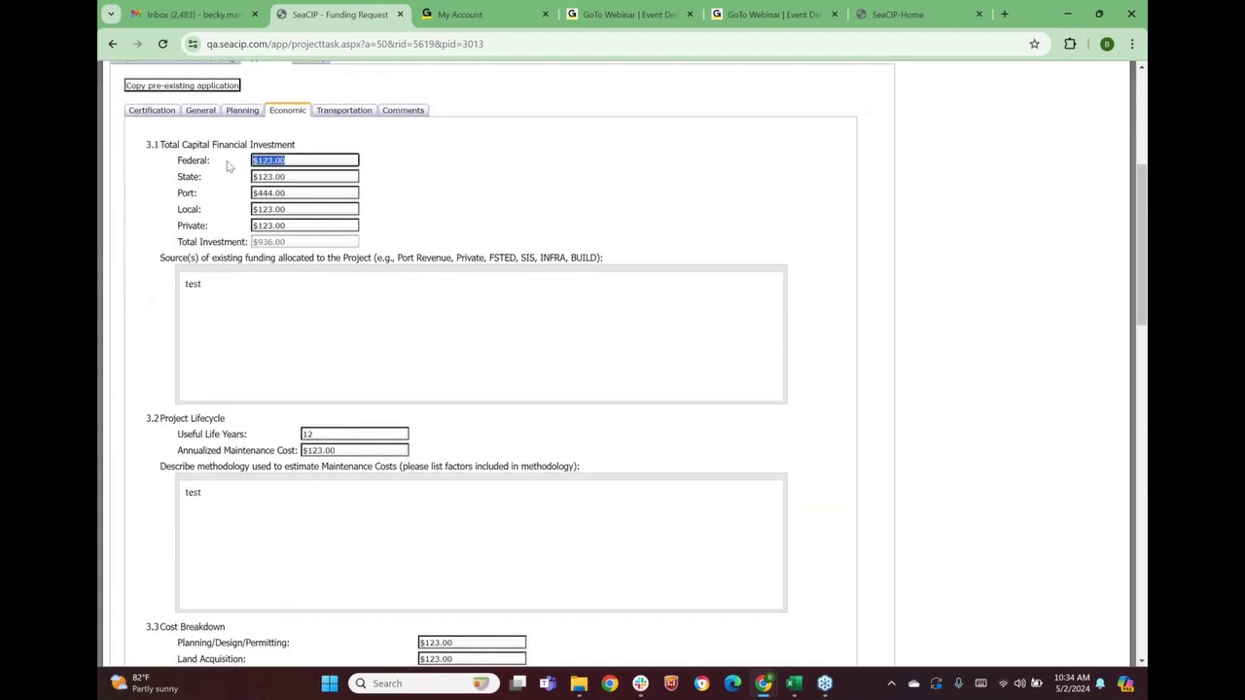
pyautogui.write('7000')
pyautogui.click(506, 206)
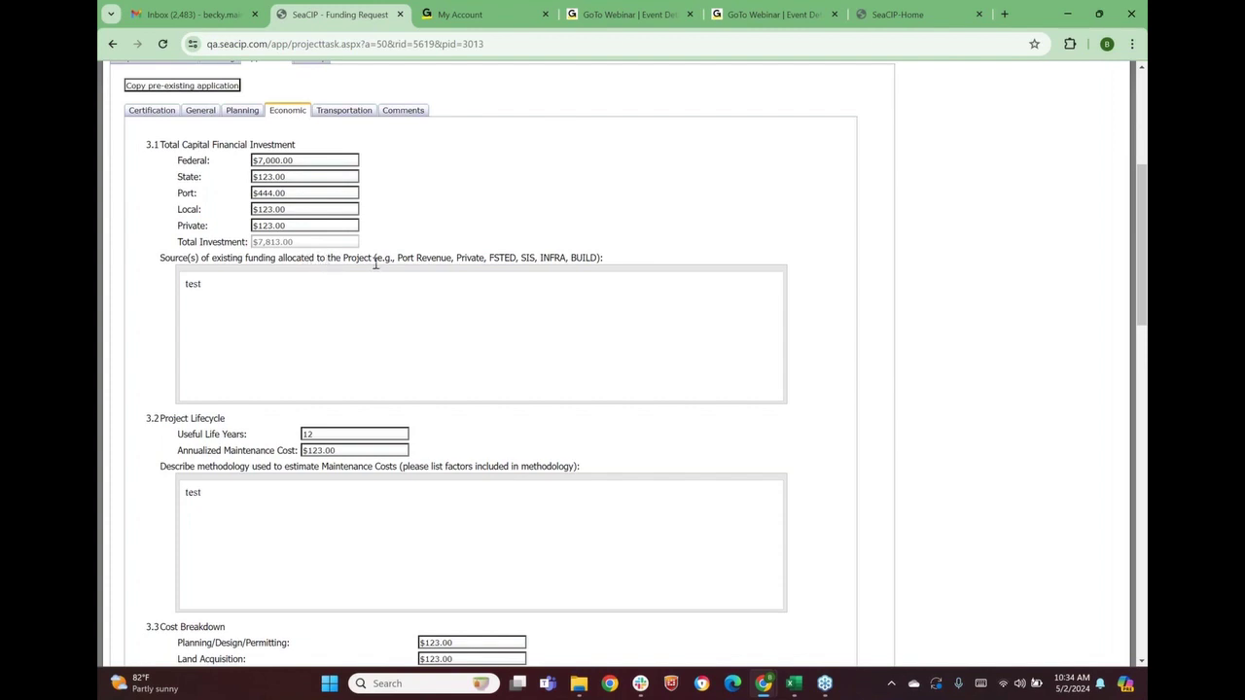
pyautogui.scroll(-12, 228, 437)
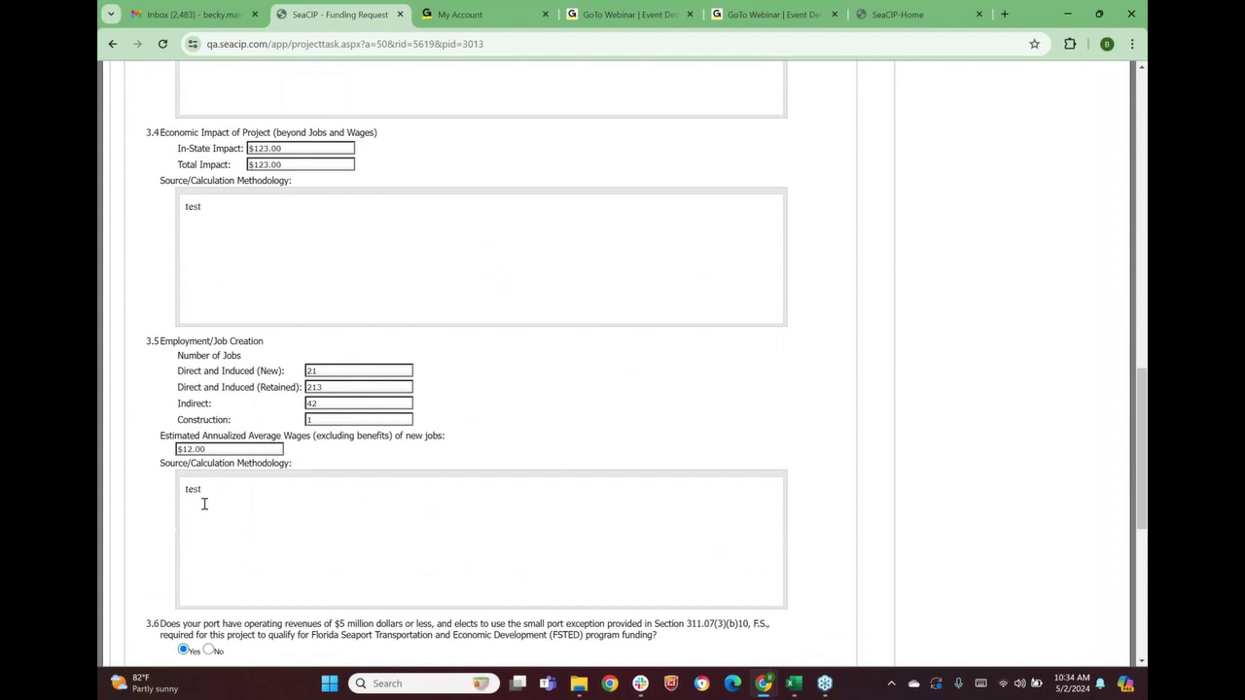
pyautogui.click(134, 440)
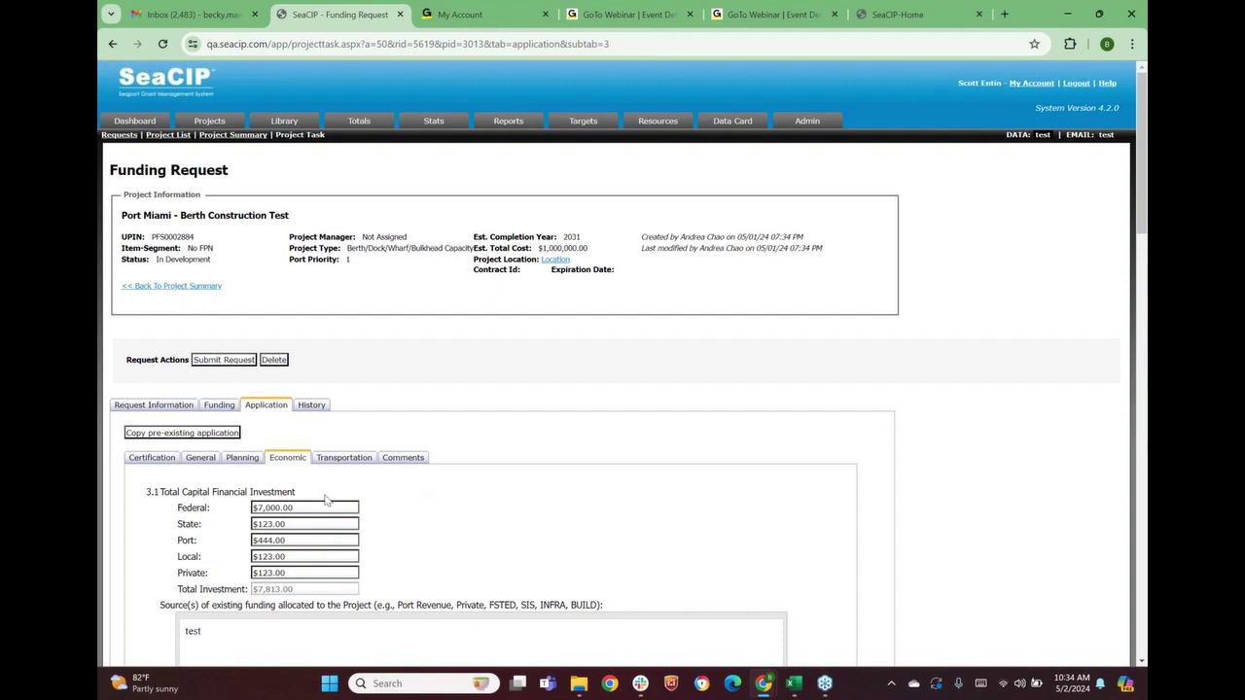
# Submit the FY 25/26 request and go back to the Berth Construction Test project summary
pyautogui.click(236, 364)
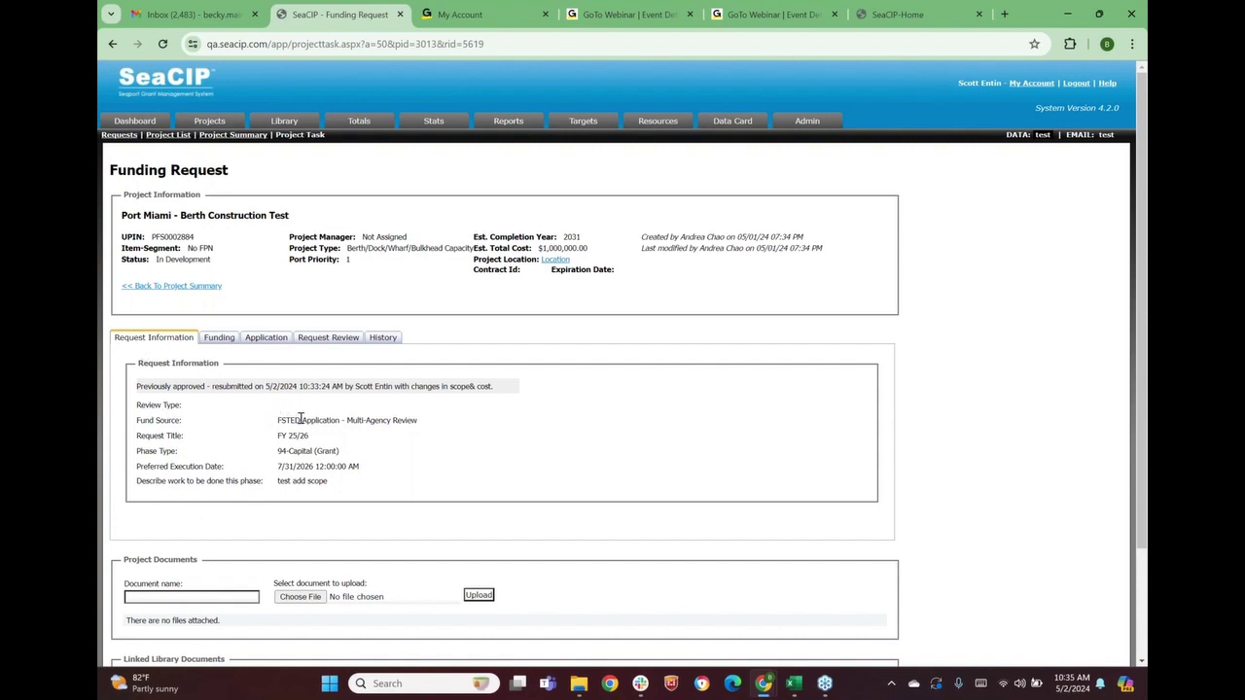
pyautogui.click(167, 285)
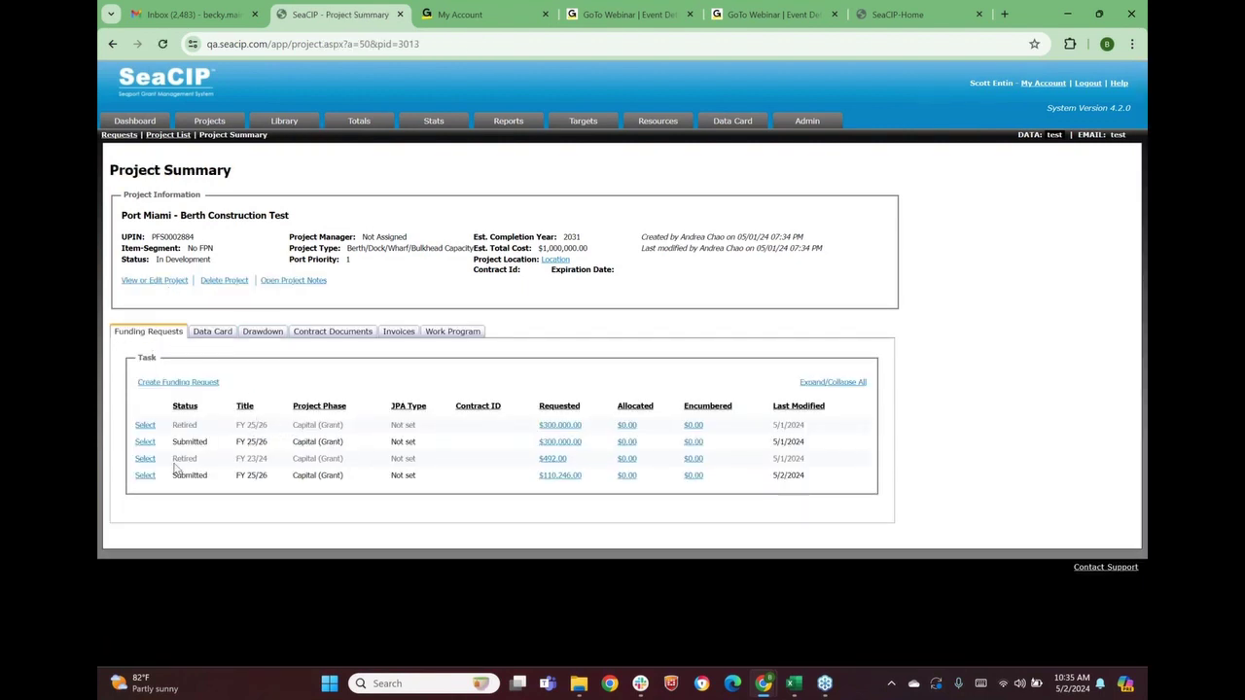
# Highlight the retired FY 23/24 and submitted FY 25/26 rows, then return to the dashboard
pyautogui.moveTo(172, 460); pyautogui.dragTo(813, 461)
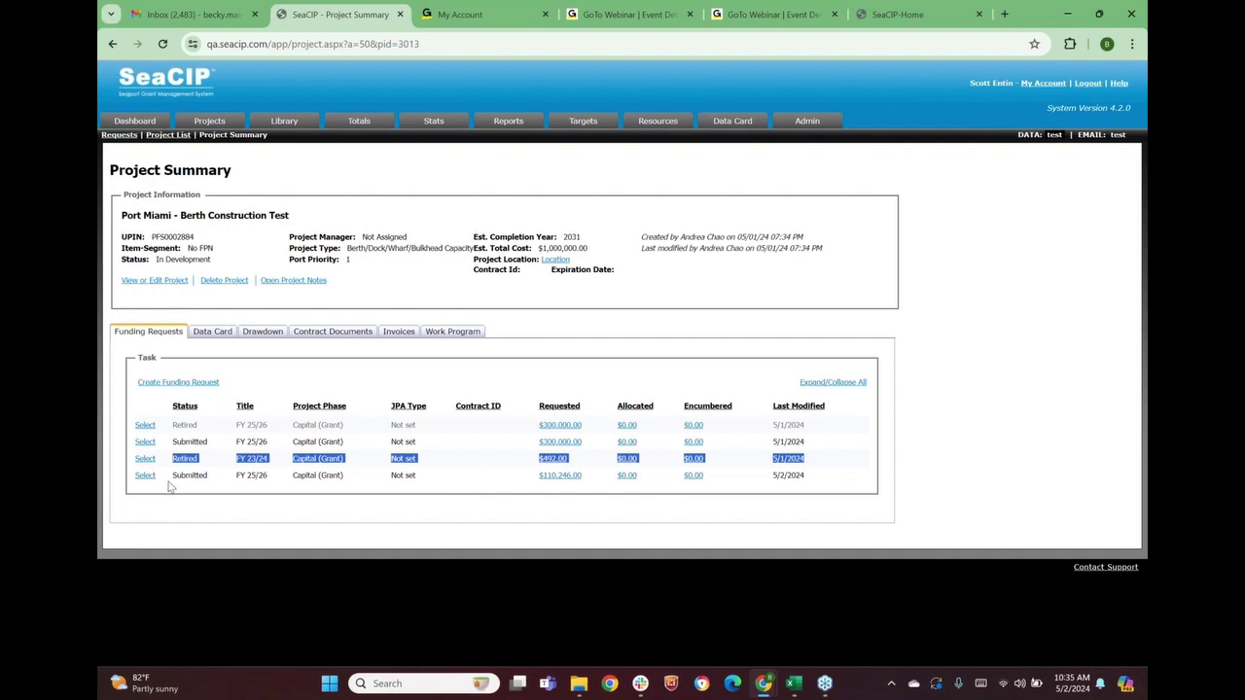
pyautogui.moveTo(177, 475); pyautogui.dragTo(735, 480)
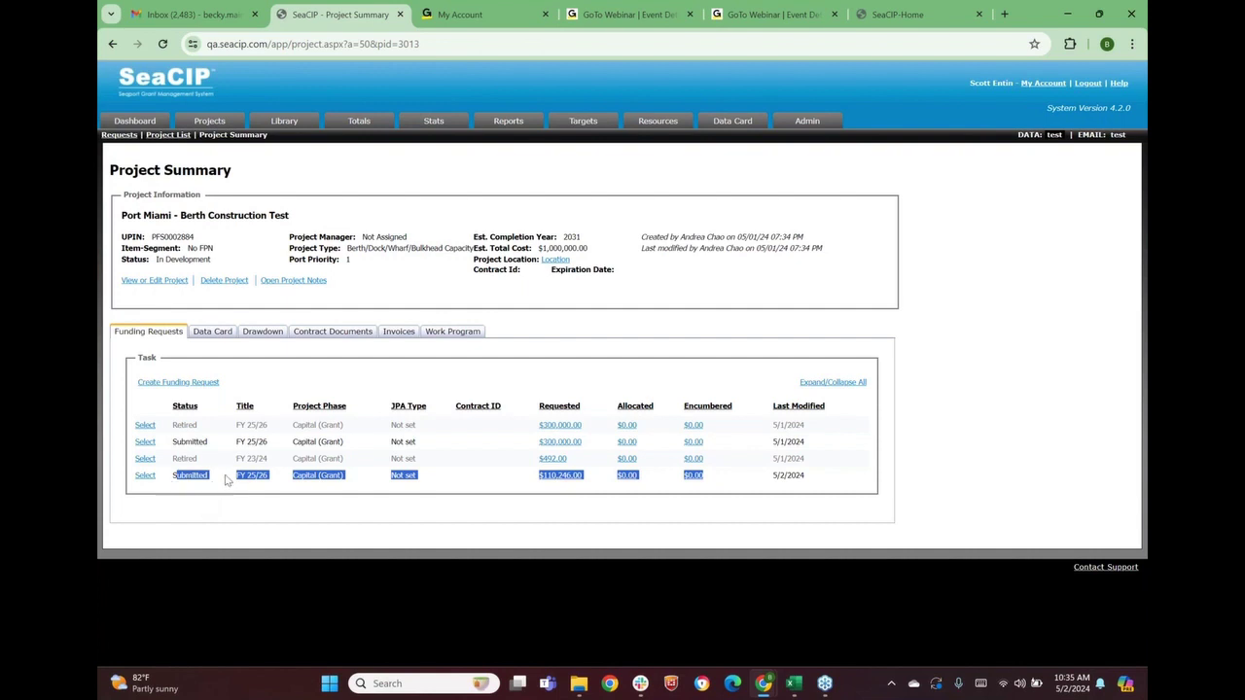
pyautogui.click(135, 121)
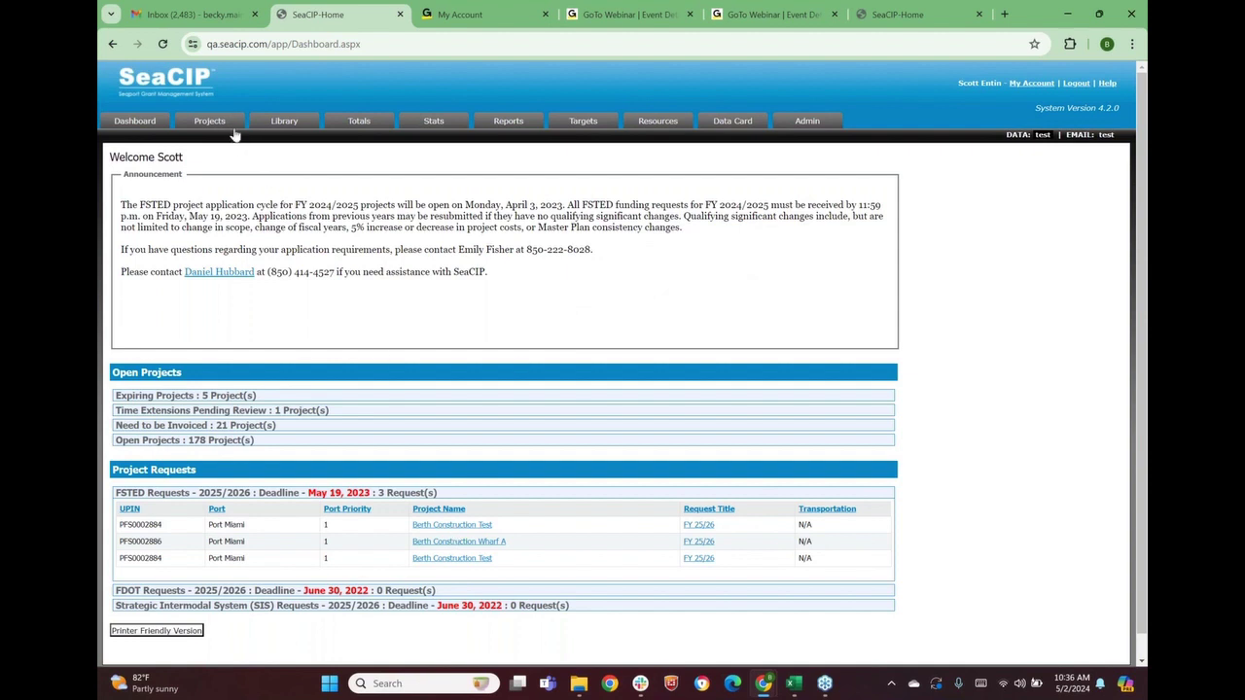
# Open the Port Miami - Berth Construction Test project from the dashboard's FSTED Requests list
pyautogui.click(474, 526)
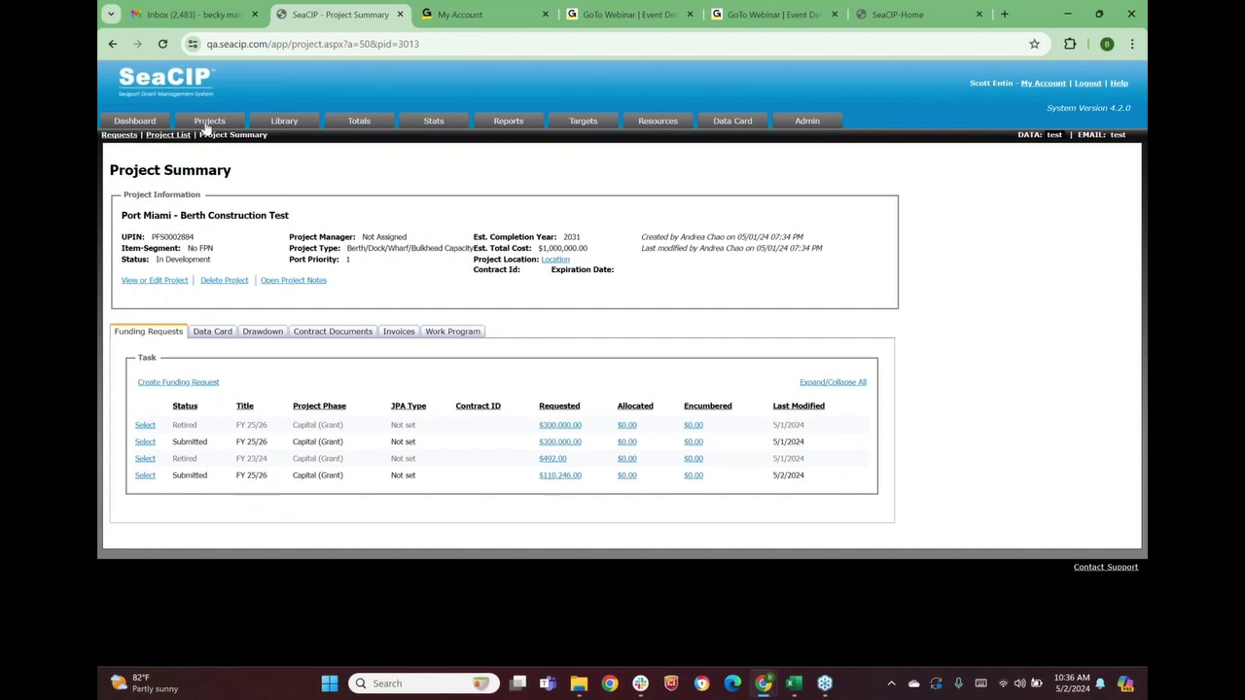
# Create an FSTED Application request: phase 94 - Capital (Grant), execution date 5/1/2024, description 'test'
pyautogui.click(165, 383)
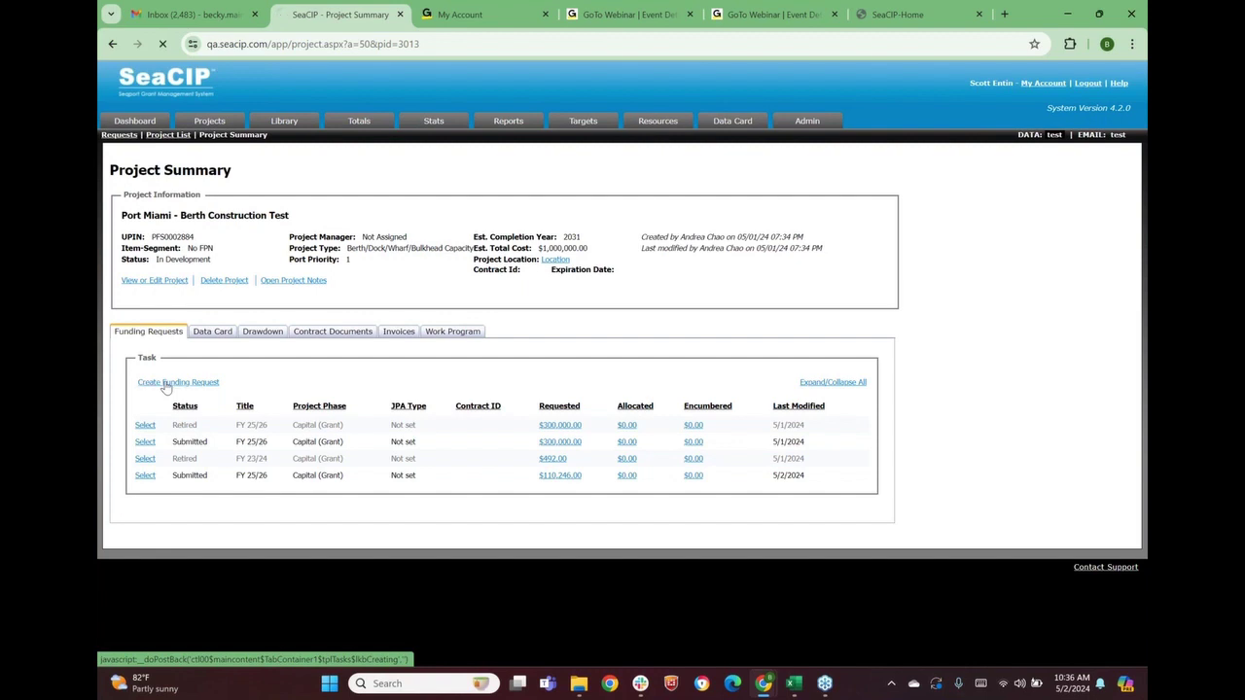
pyautogui.click(287, 387)
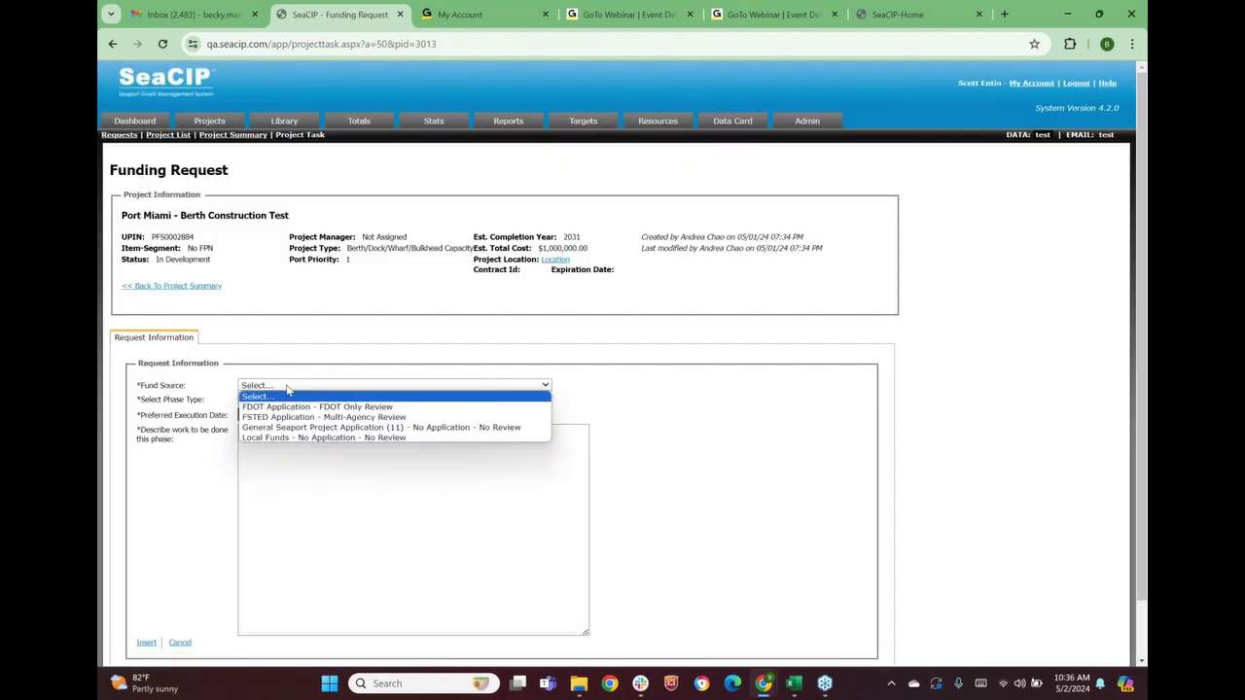
pyautogui.click(292, 419)
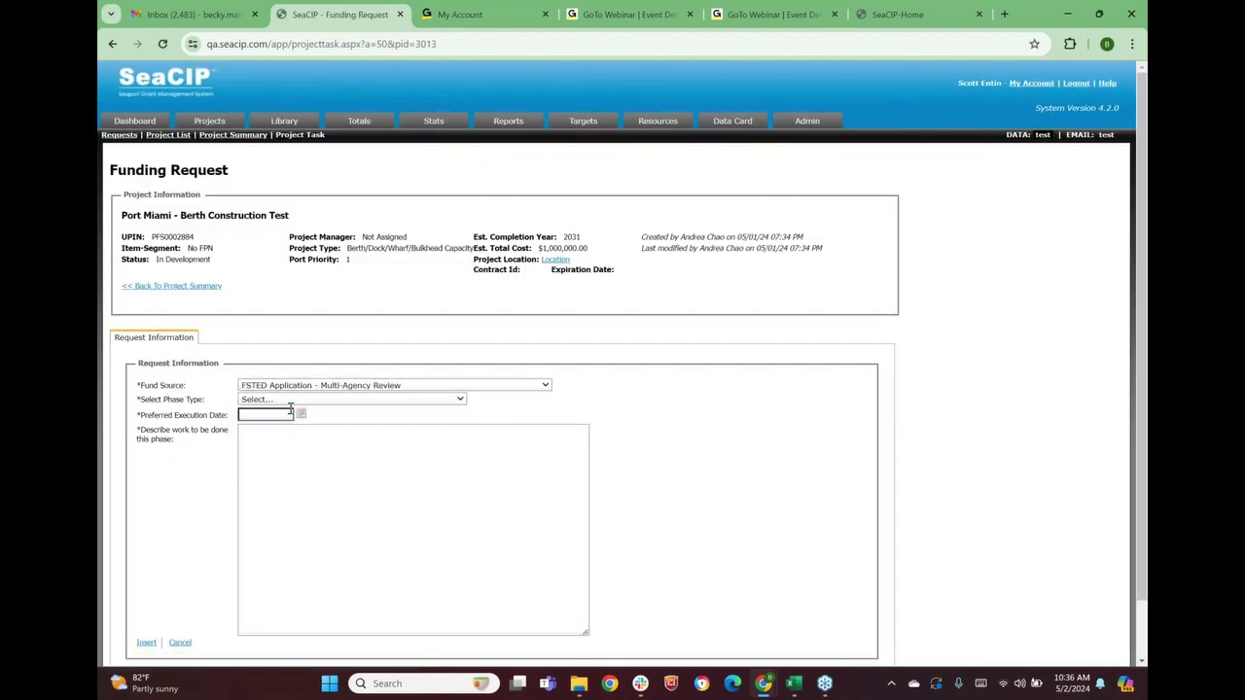
pyautogui.click(289, 402)
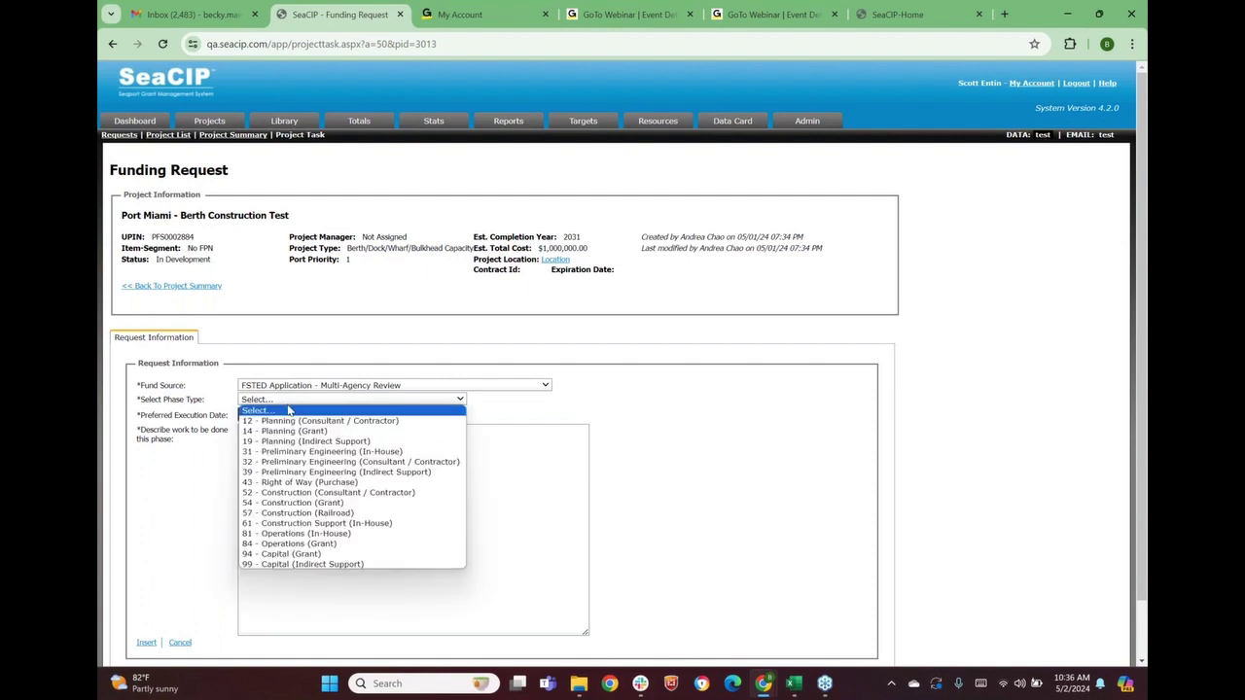
pyautogui.click(295, 552)
pyautogui.click(301, 418)
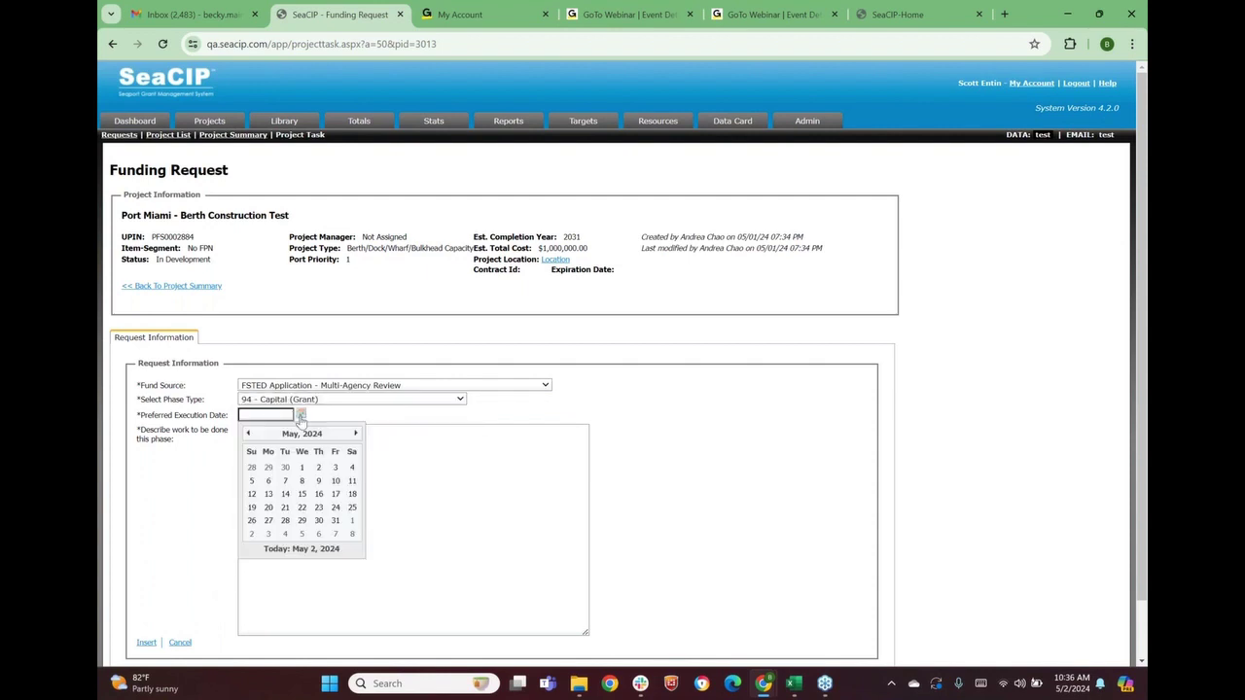
pyautogui.click(301, 476)
pyautogui.click(296, 460)
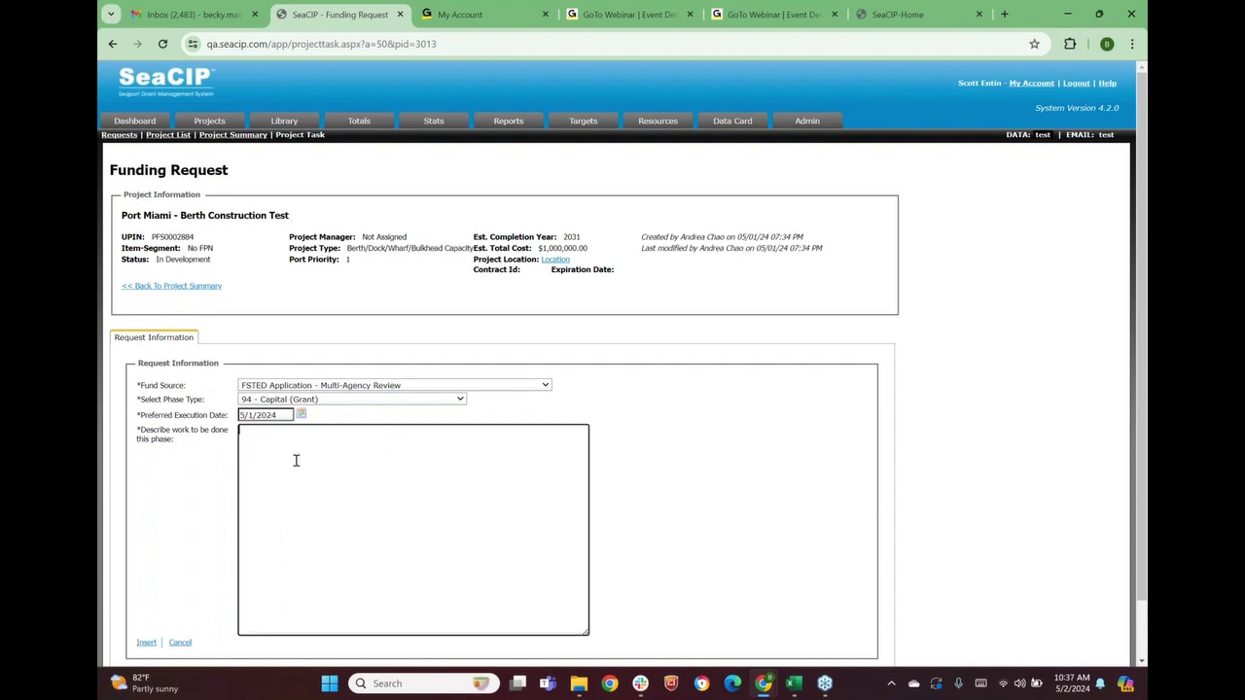
pyautogui.write('test')
pyautogui.click(146, 643)
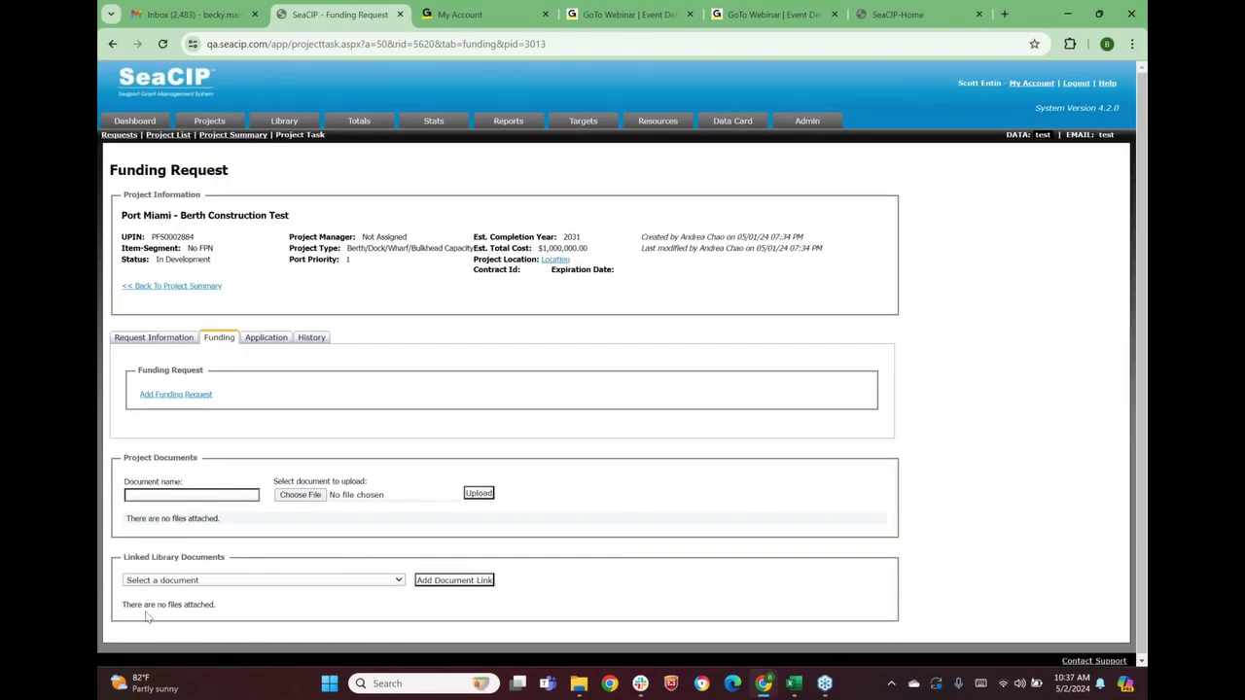
# Start a new funding line for fiscal year 2025/2026
pyautogui.click(153, 396)
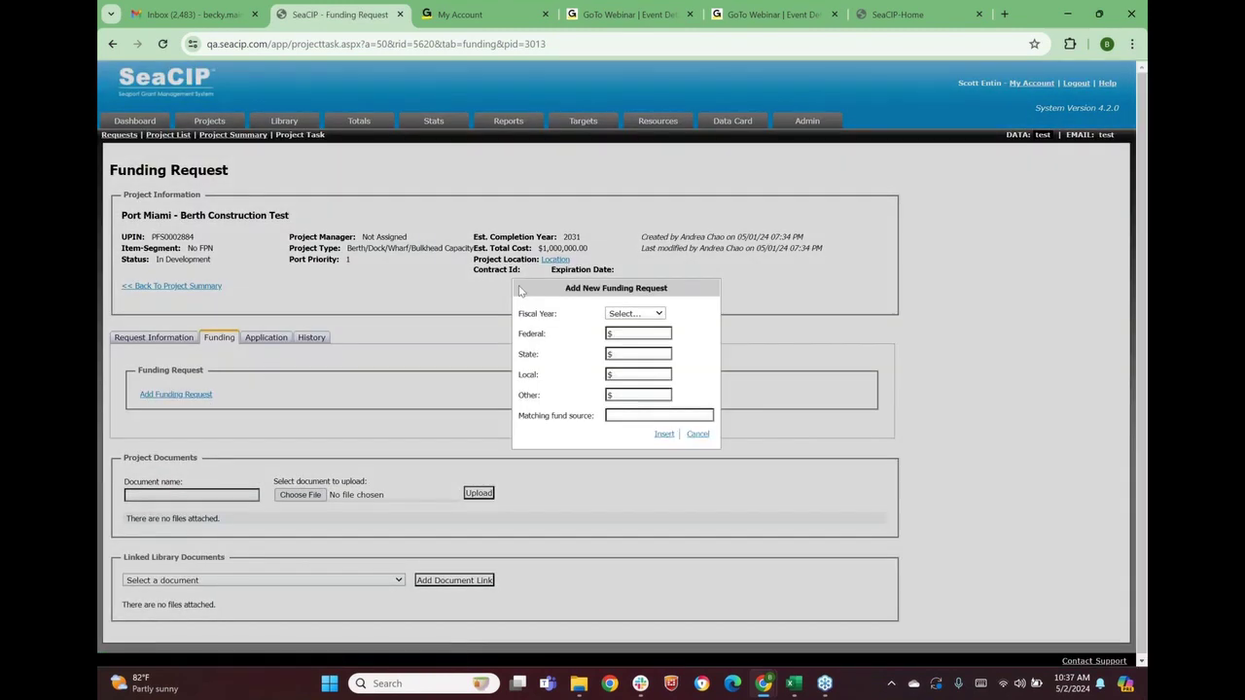
pyautogui.click(640, 311)
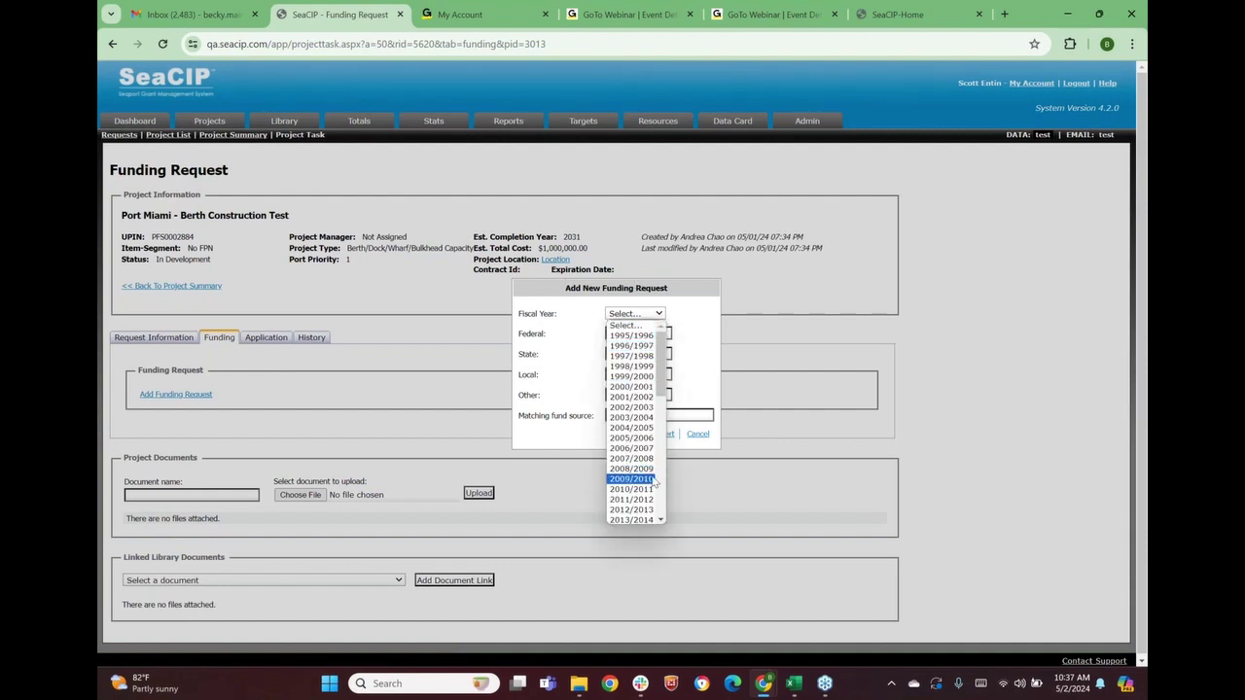
pyautogui.scroll(-3, 654, 478)
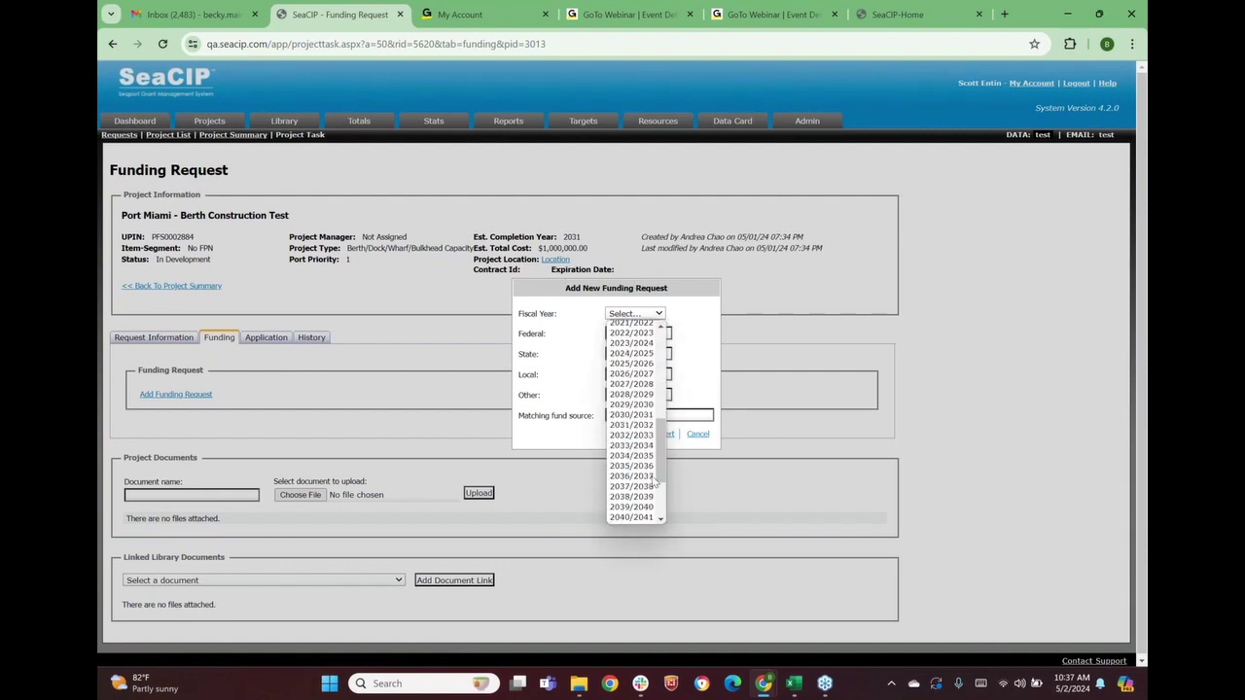
pyautogui.click(635, 365)
# Enter $123 each for Federal, State, Local and Other, matching source 'test', and add the line
pyautogui.click(627, 335)
pyautogui.write('123')
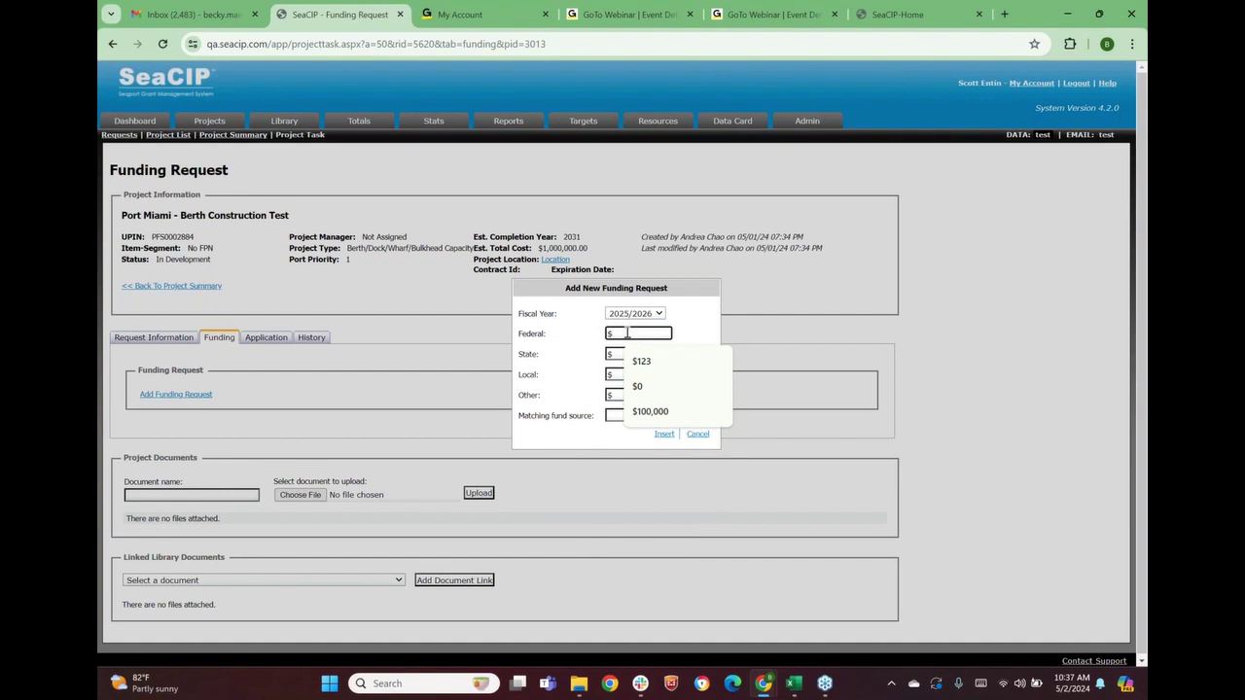
pyautogui.click(628, 355)
pyautogui.write('123')
pyautogui.click(628, 375)
pyautogui.write('123')
pyautogui.click(627, 395)
pyautogui.write('123')
pyautogui.click(619, 415)
pyautogui.click(660, 442)
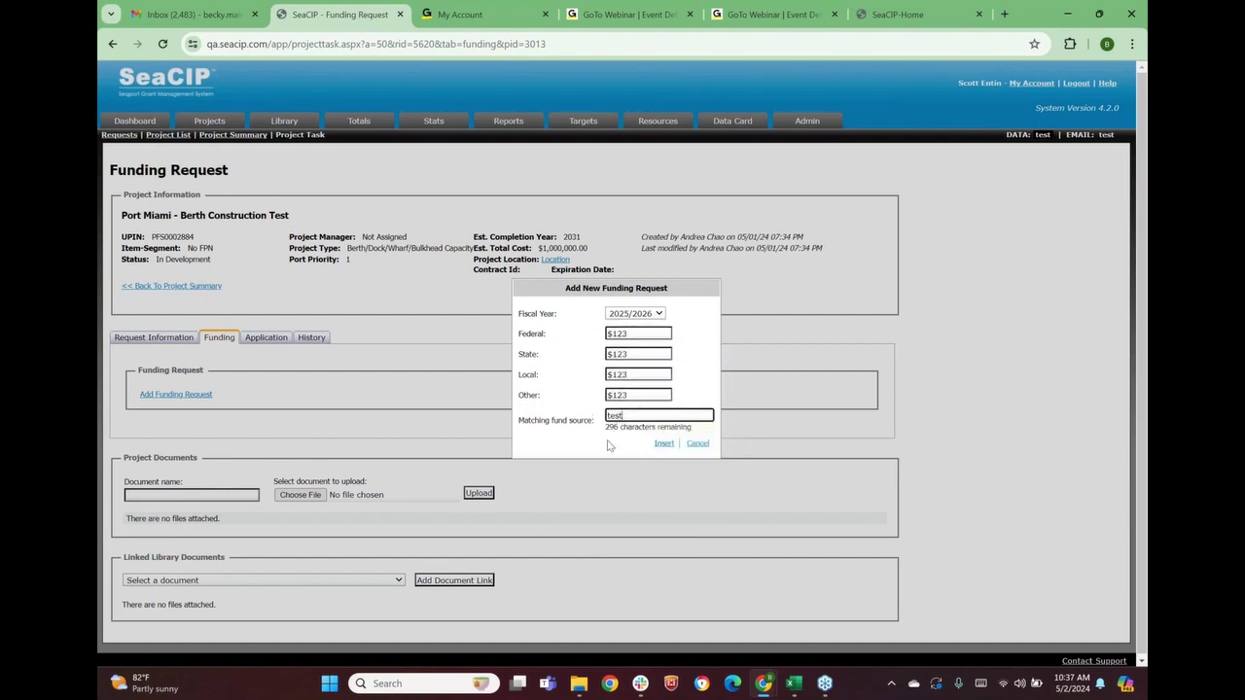
pyautogui.click(661, 445)
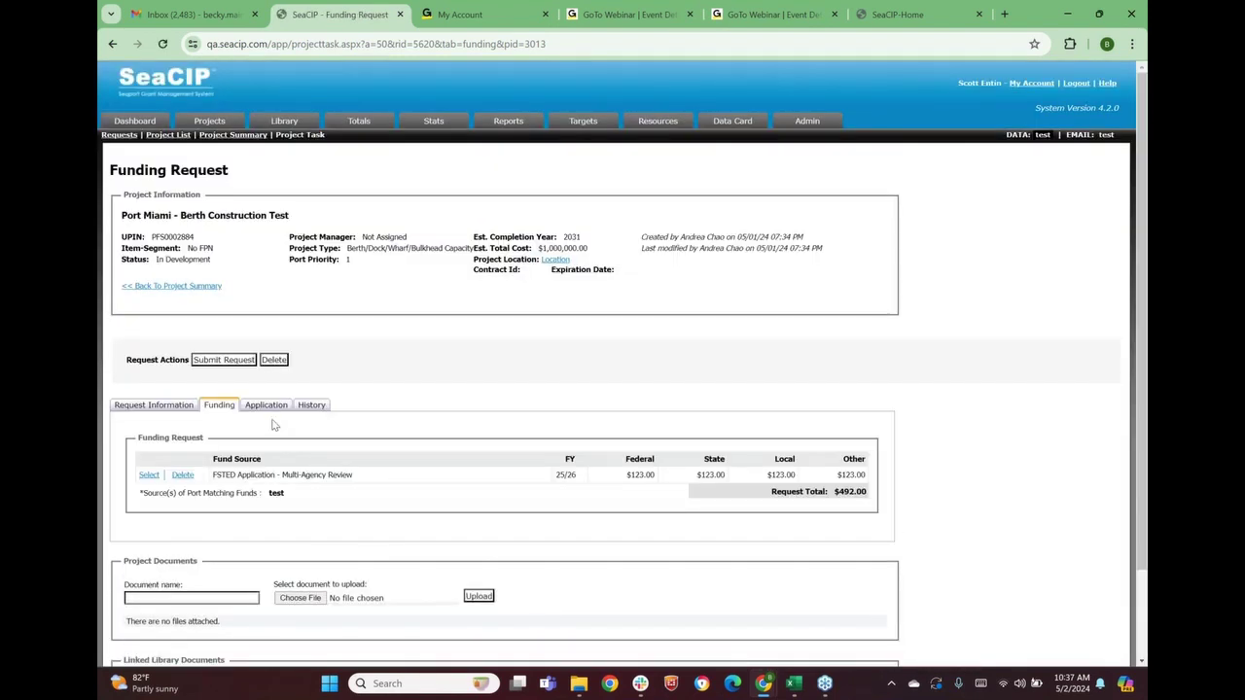
# Copy the previous application into this request's Application, using it as a template
pyautogui.click(266, 409)
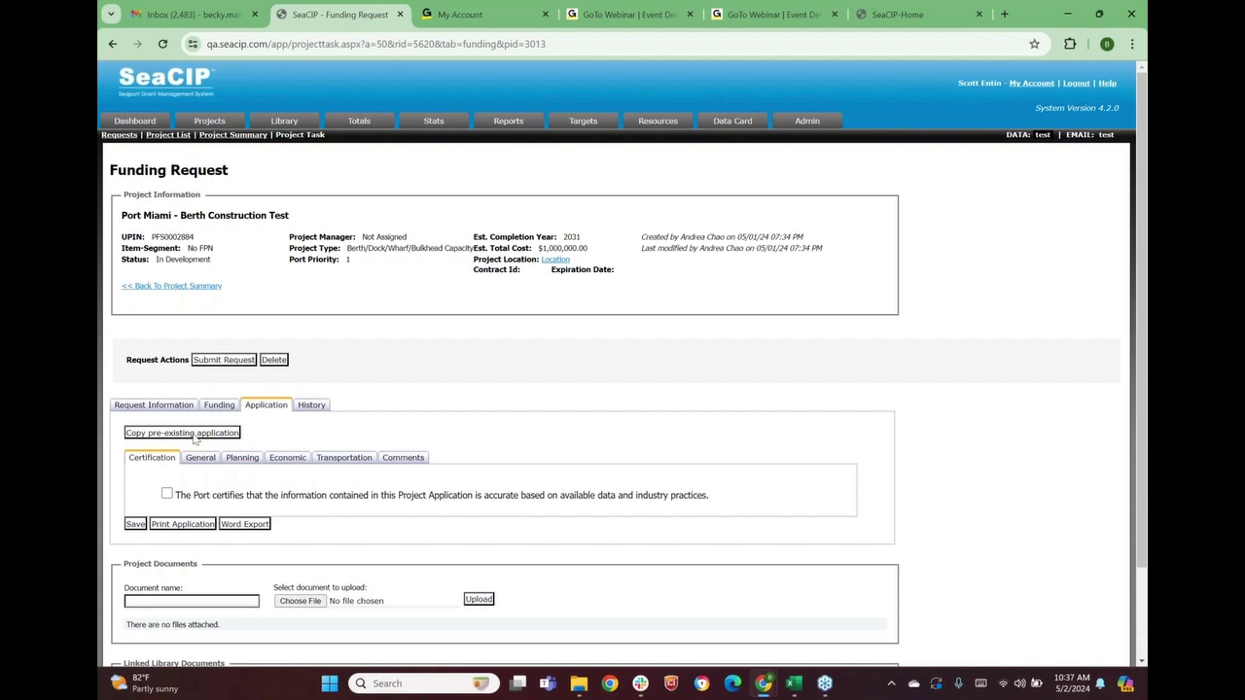
pyautogui.click(196, 436)
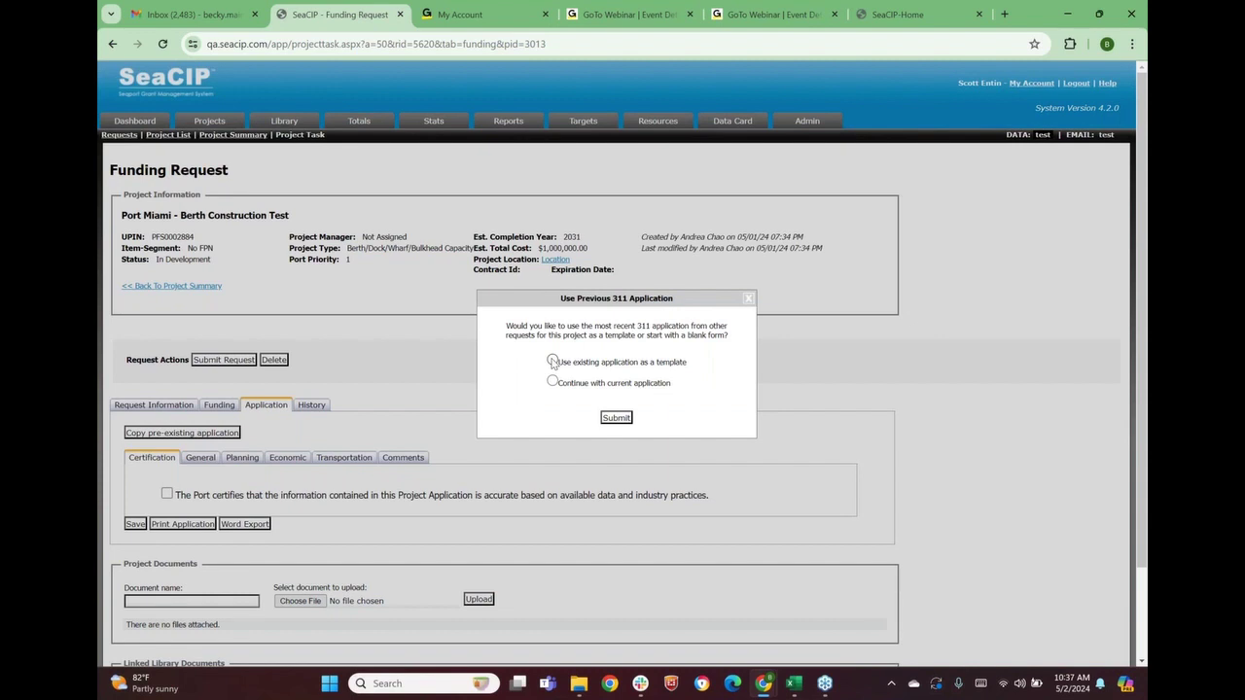
pyautogui.click(553, 361)
pyautogui.click(612, 421)
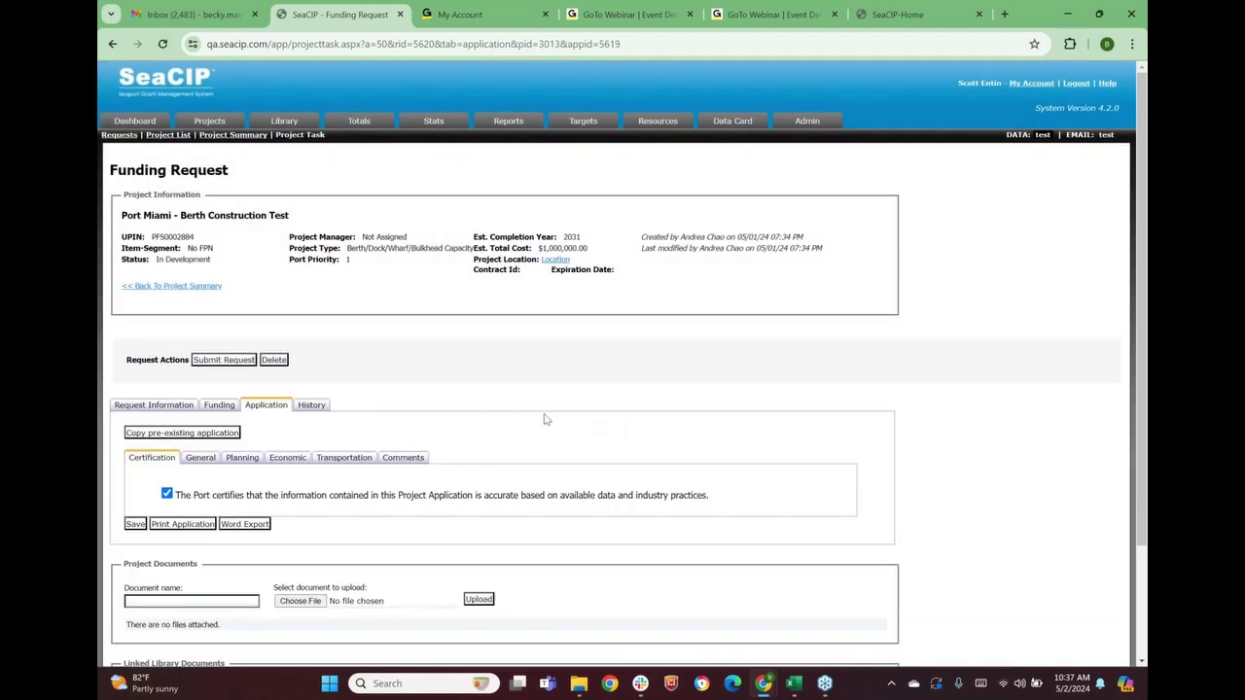
# Review the copied answers in the application's General section
pyautogui.scroll(-2, 276, 281)
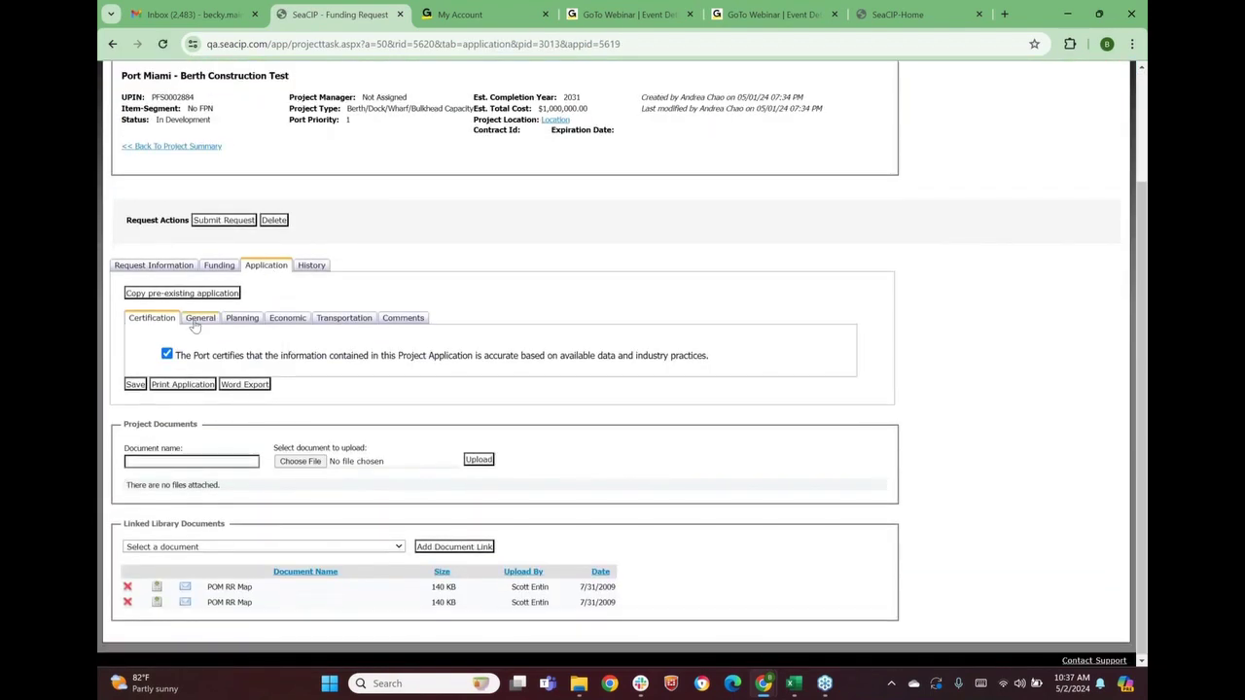
pyautogui.click(202, 321)
pyautogui.scroll(-6, 252, 444)
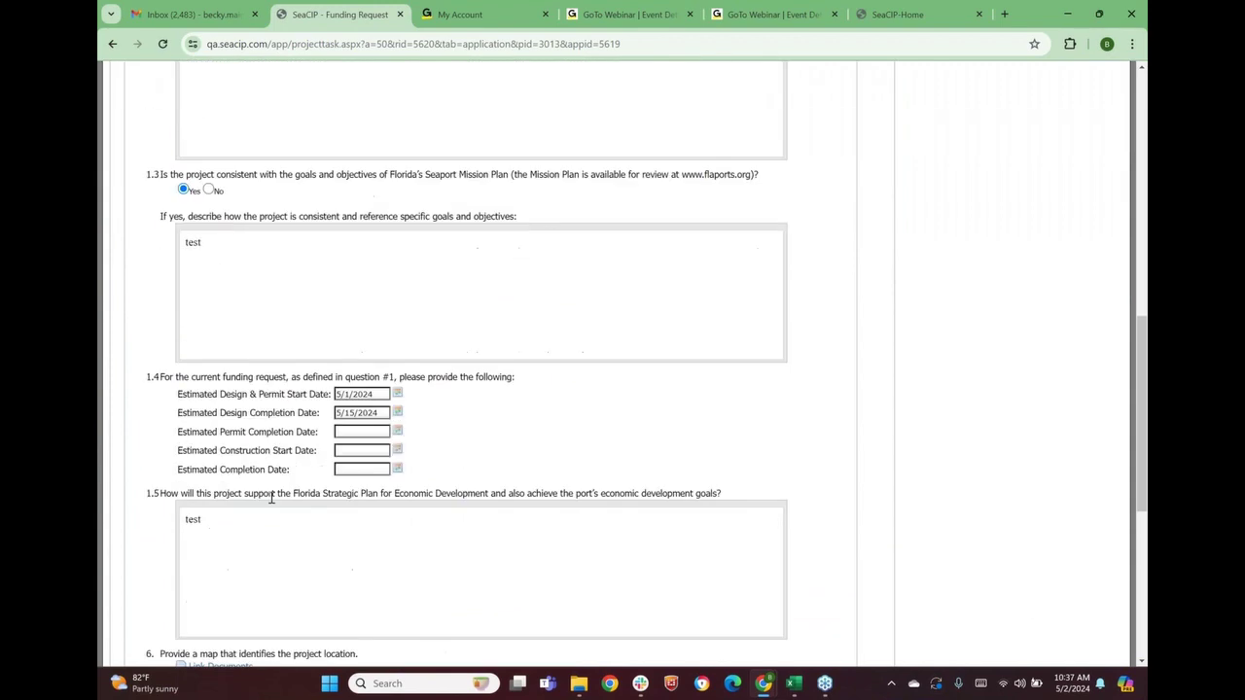
pyautogui.scroll(2, 273, 496)
pyautogui.scroll(6, 275, 495)
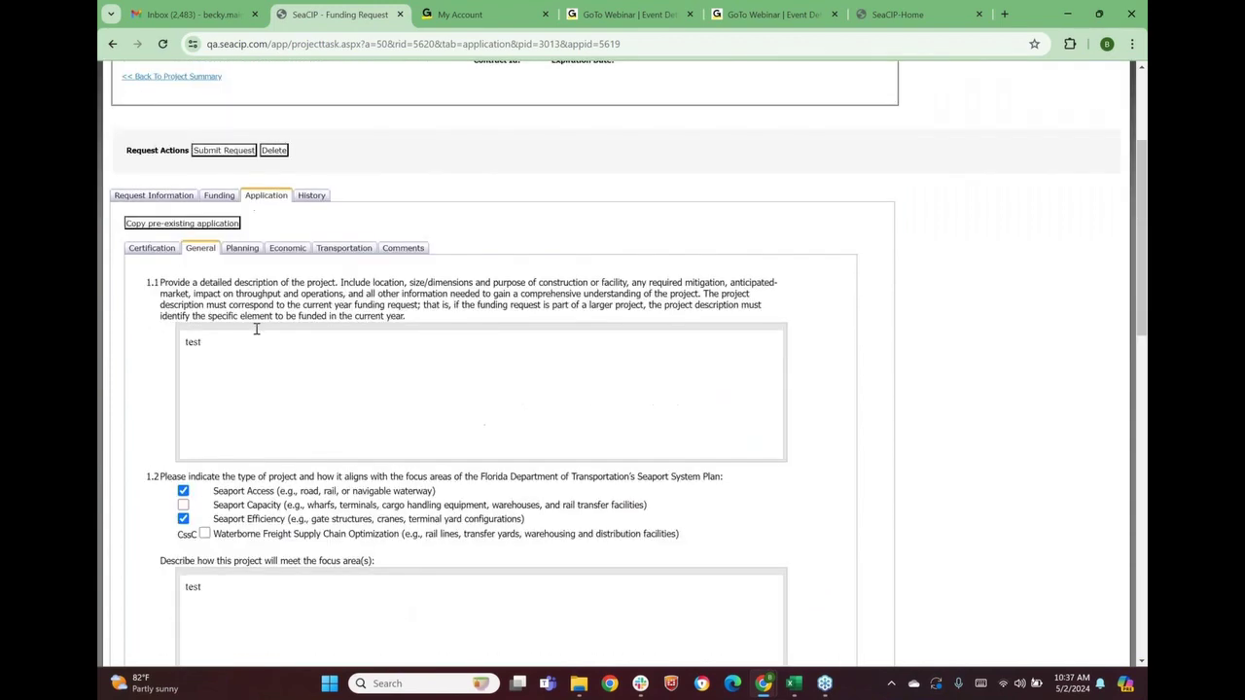
# Check the Planning, Economic and Transportation sections, including Dry Bulk Tons, then submit the request
pyautogui.click(242, 249)
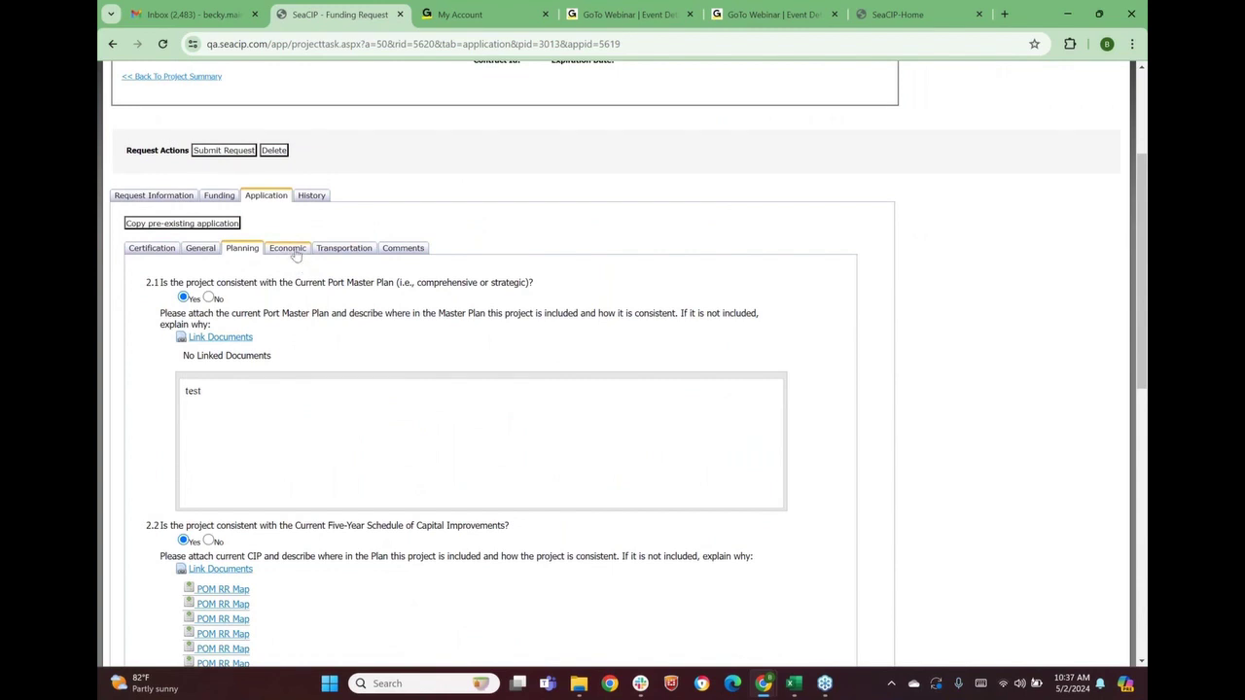
pyautogui.click(295, 253)
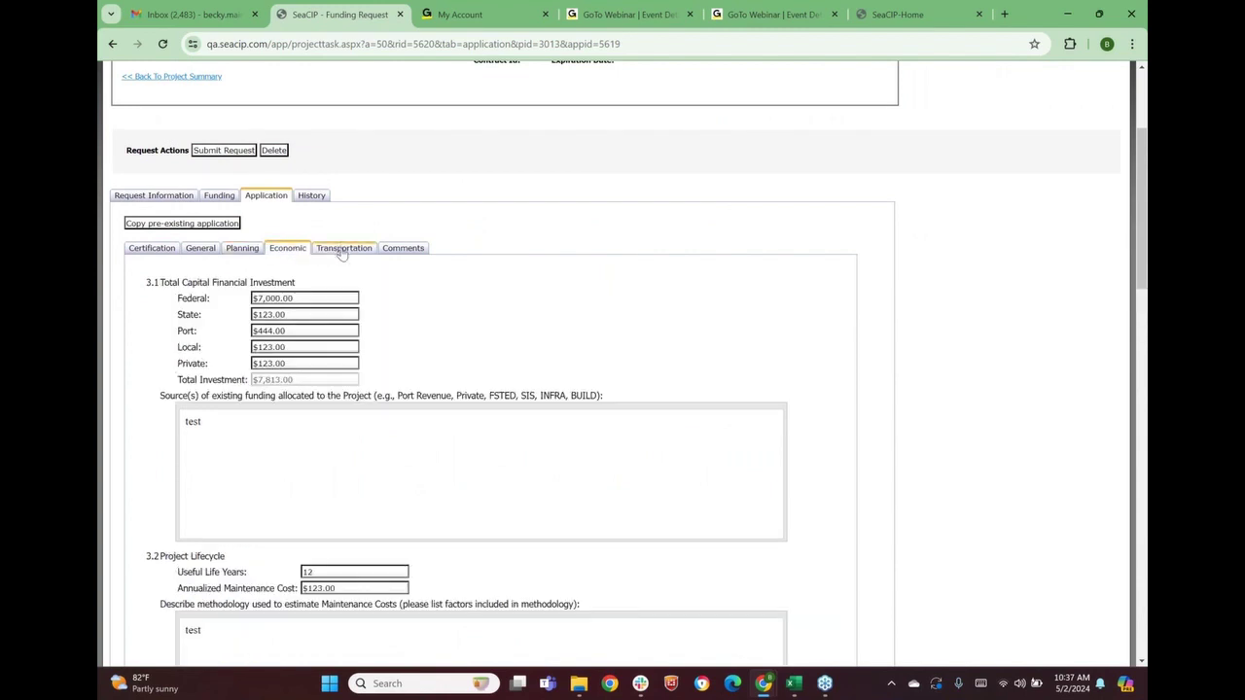
pyautogui.click(341, 252)
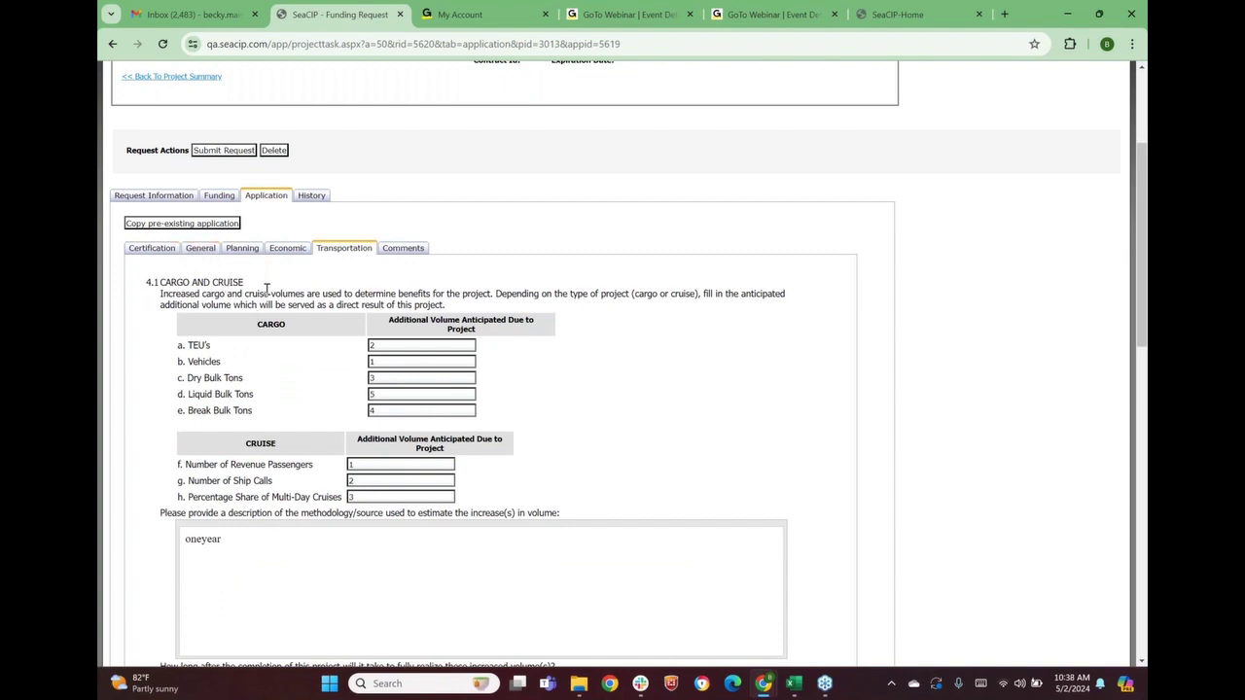
pyautogui.click(376, 381)
pyautogui.scroll(-4, 398, 500)
pyautogui.scroll(-3, 272, 509)
pyautogui.scroll(8, 269, 504)
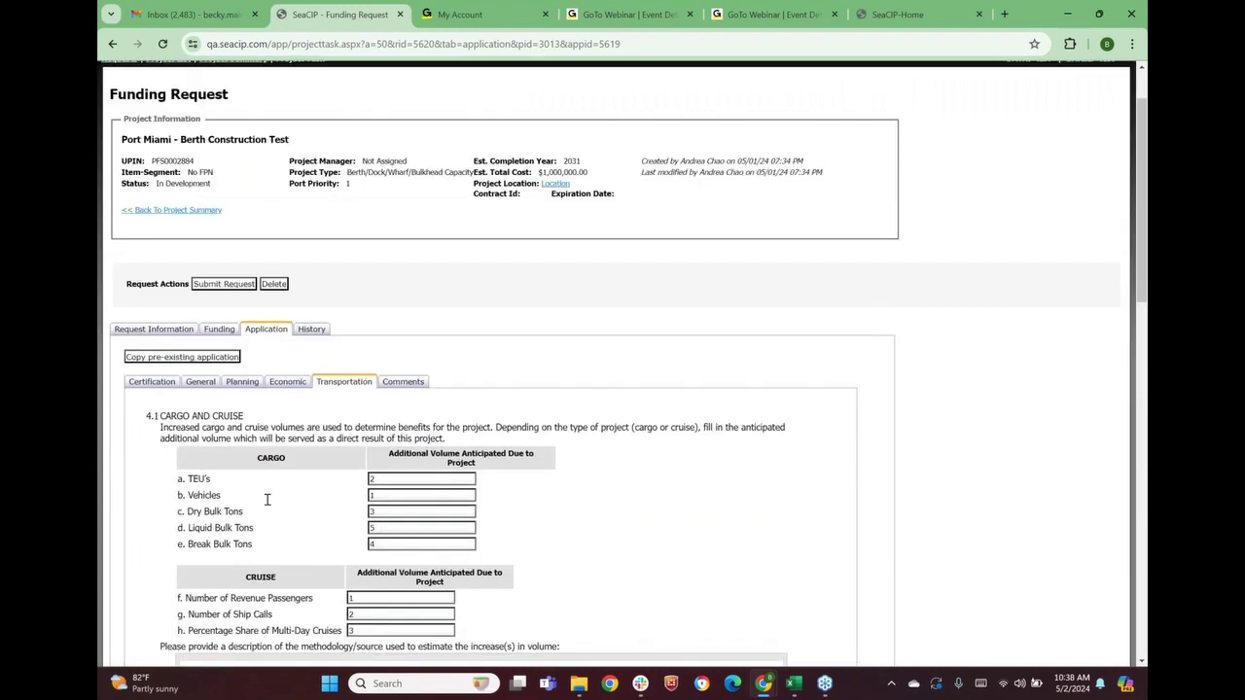
pyautogui.scroll(1, 268, 499)
pyautogui.click(233, 361)
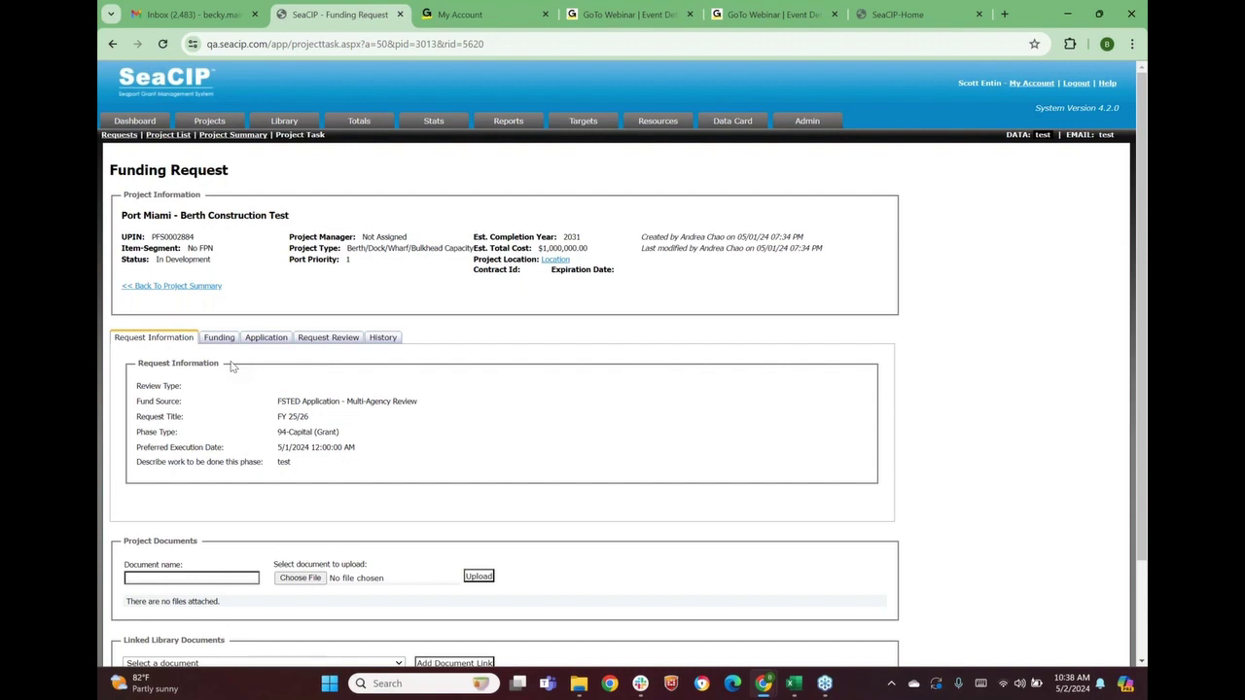
# Return via the project summary to the dashboard, now showing 4 FSTED 2025/2026 requests
pyautogui.click(206, 287)
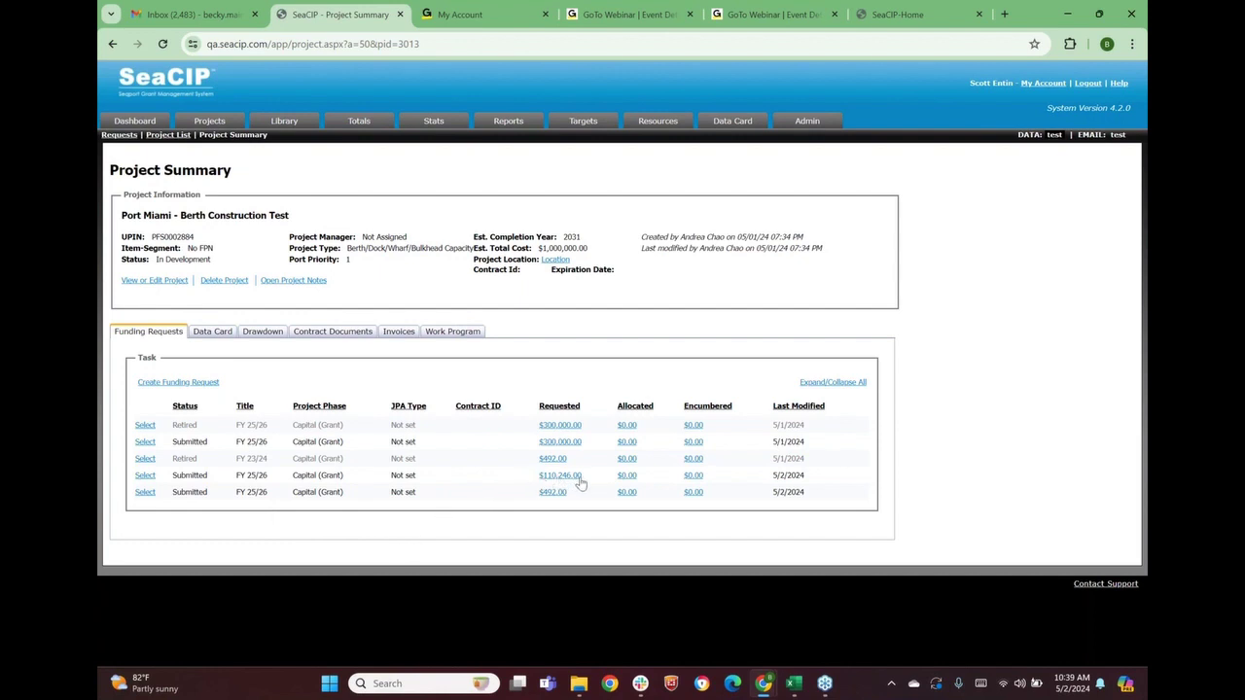
pyautogui.click(135, 123)
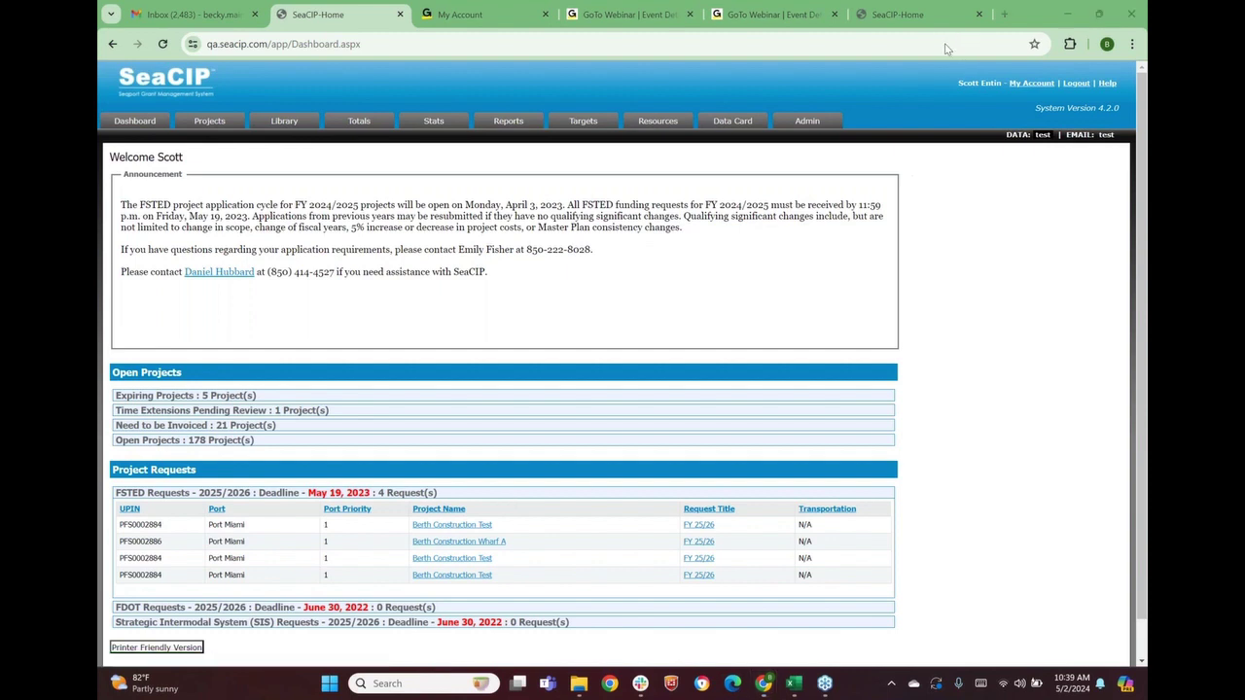
# Log out and sign in with the second user's saved login to view their dashboard
pyautogui.click(1076, 83)
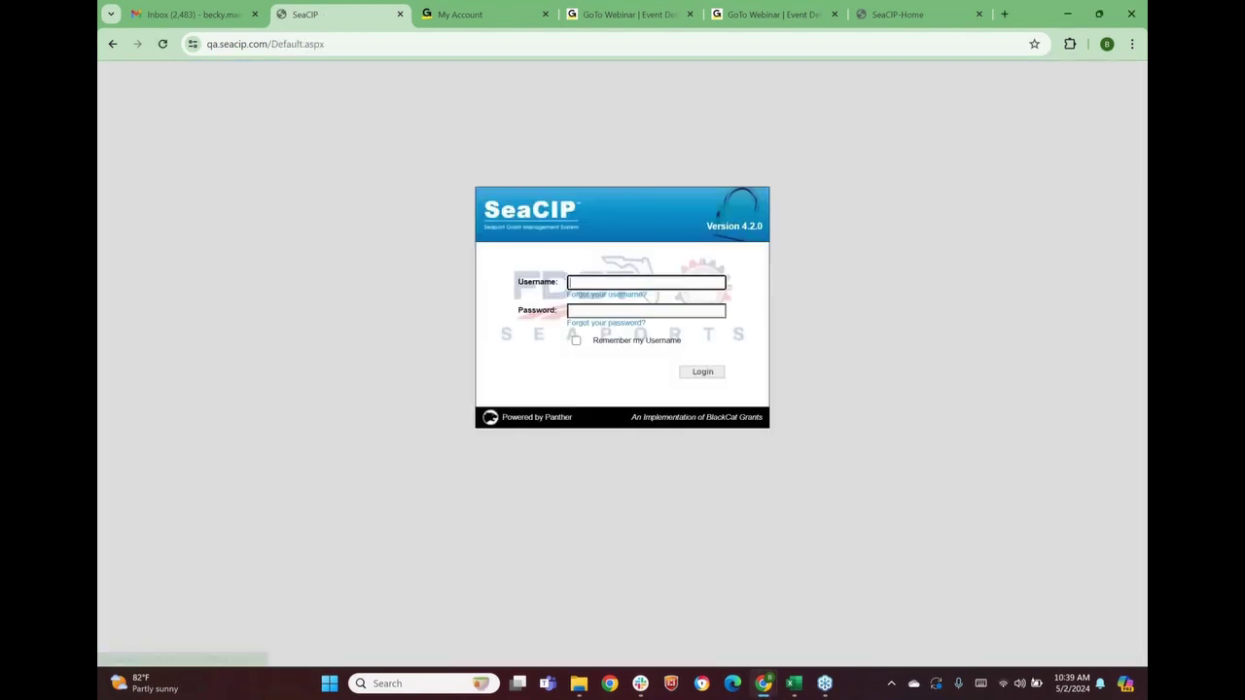
pyautogui.click(612, 283)
pyautogui.click(672, 350)
pyautogui.click(699, 375)
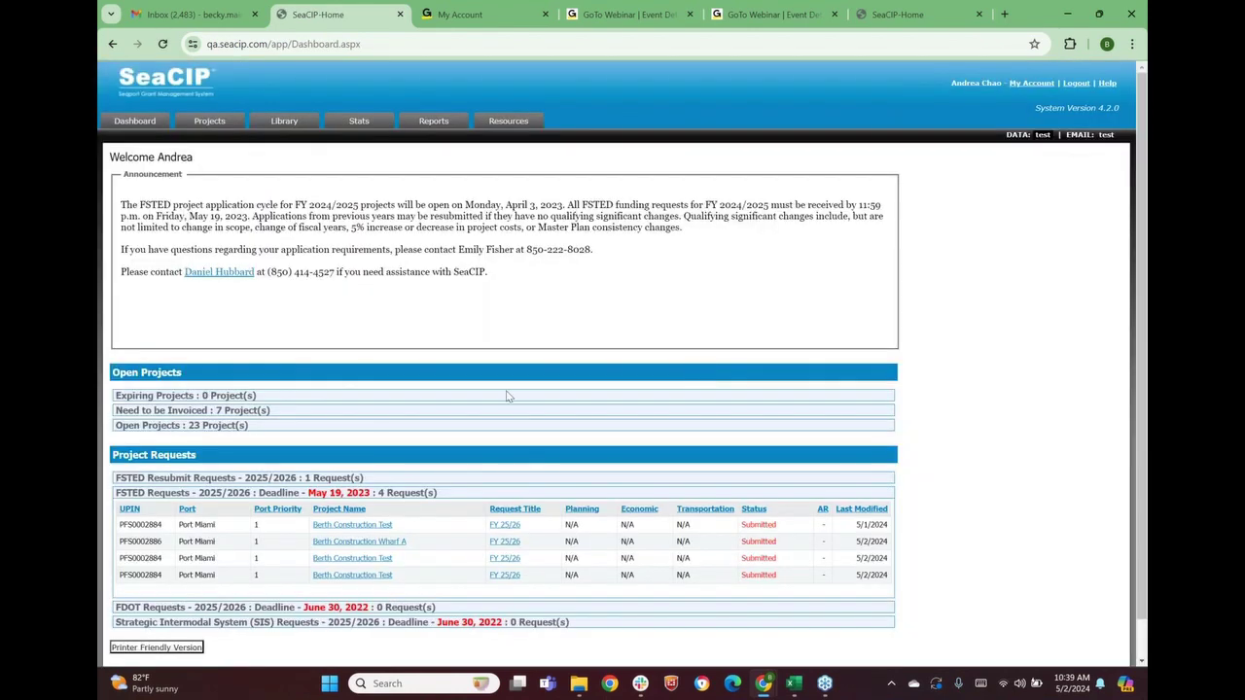
pyautogui.scroll(-1, 510, 384)
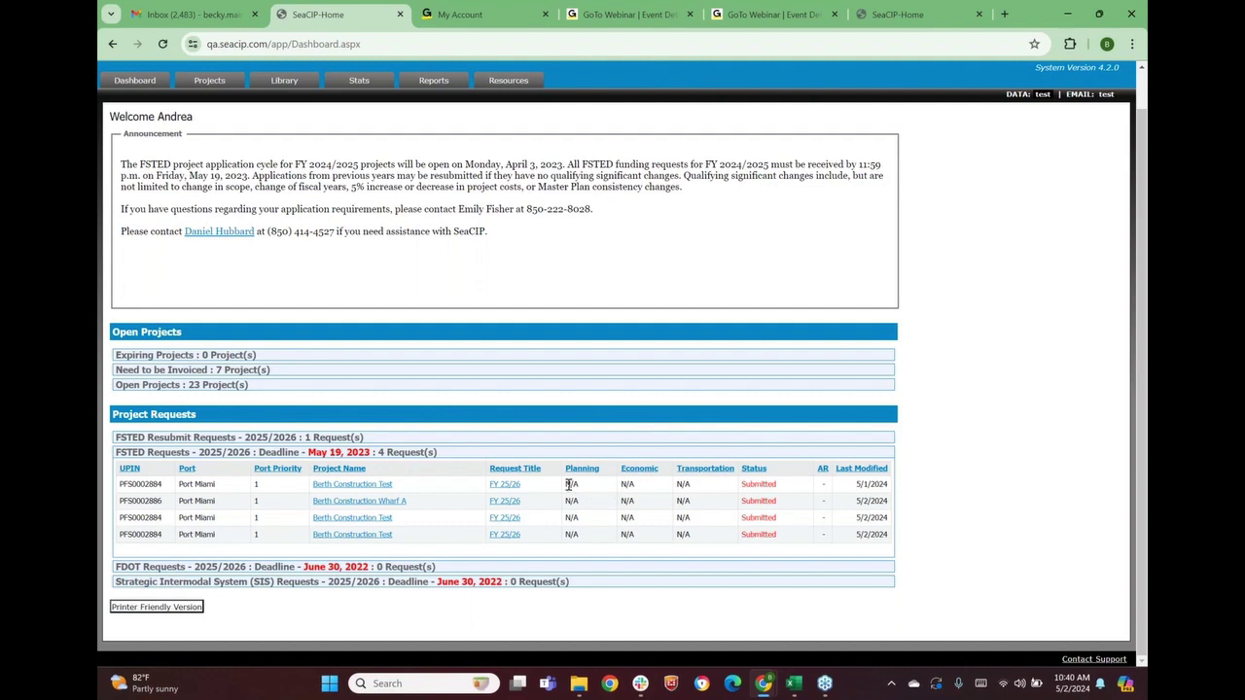
pyautogui.moveTo(566, 484); pyautogui.dragTo(580, 485)
# Switch to the live seacip.com dashboard, dismissing the Contact Support mail app chooser
pyautogui.click(878, 16)
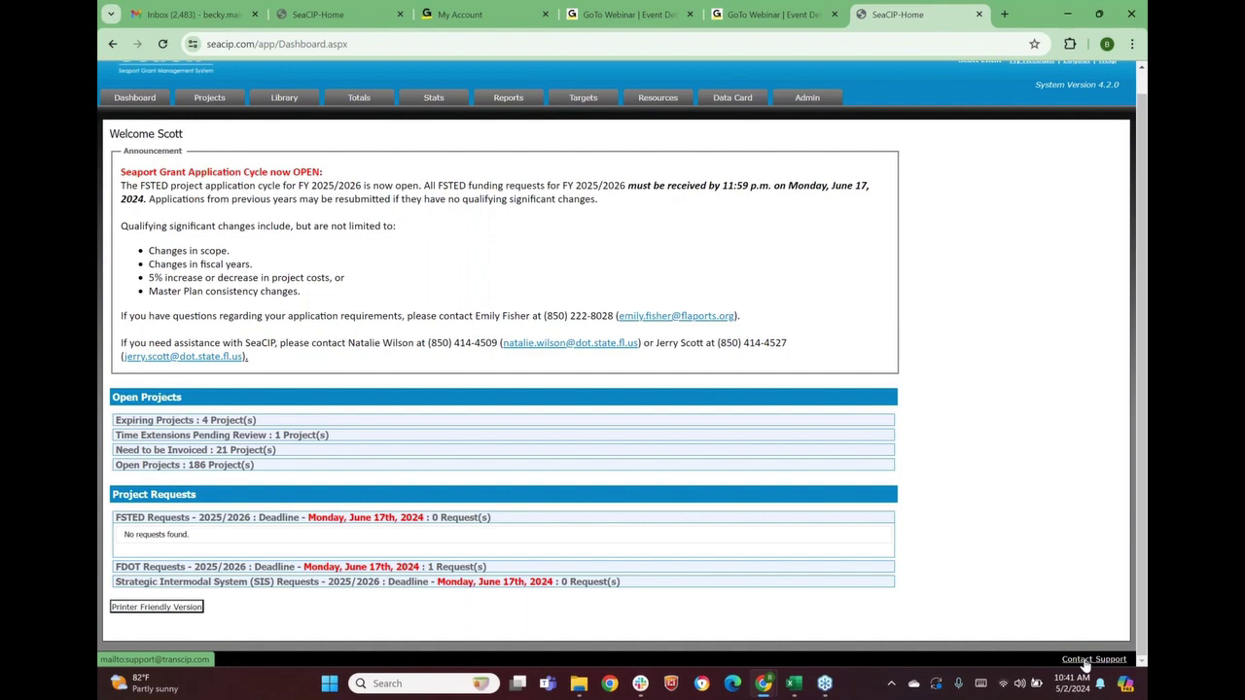
pyautogui.click(1088, 661)
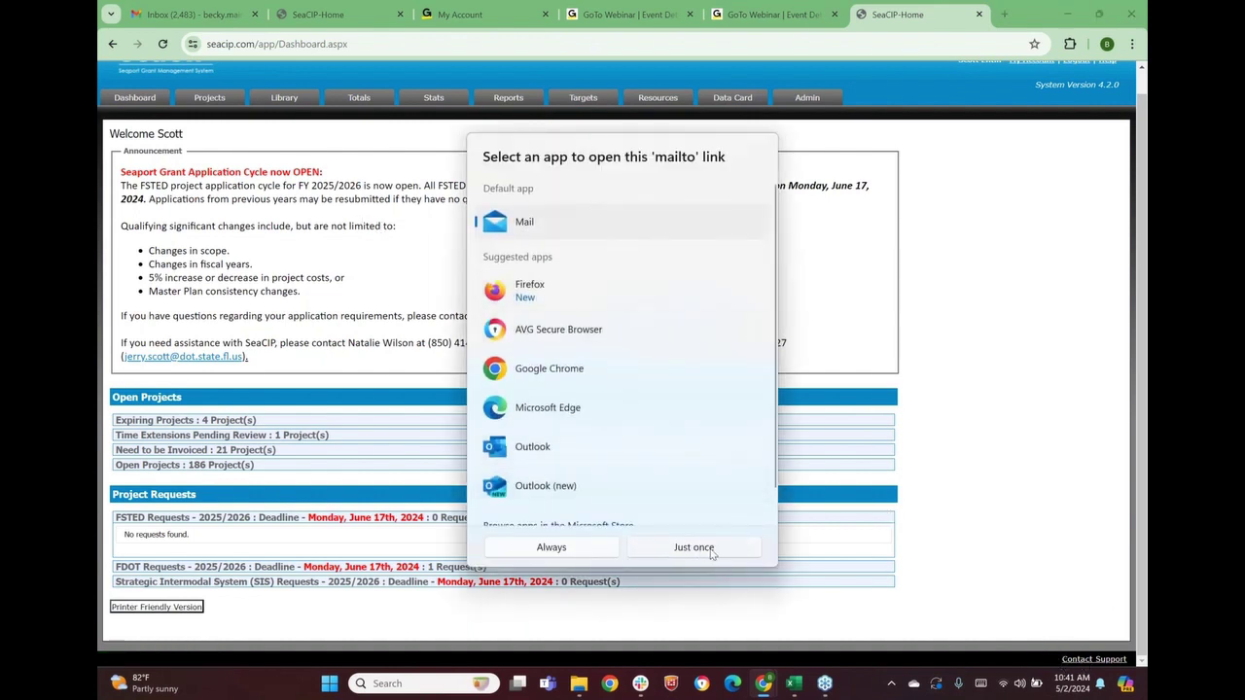
pyautogui.click(974, 318)
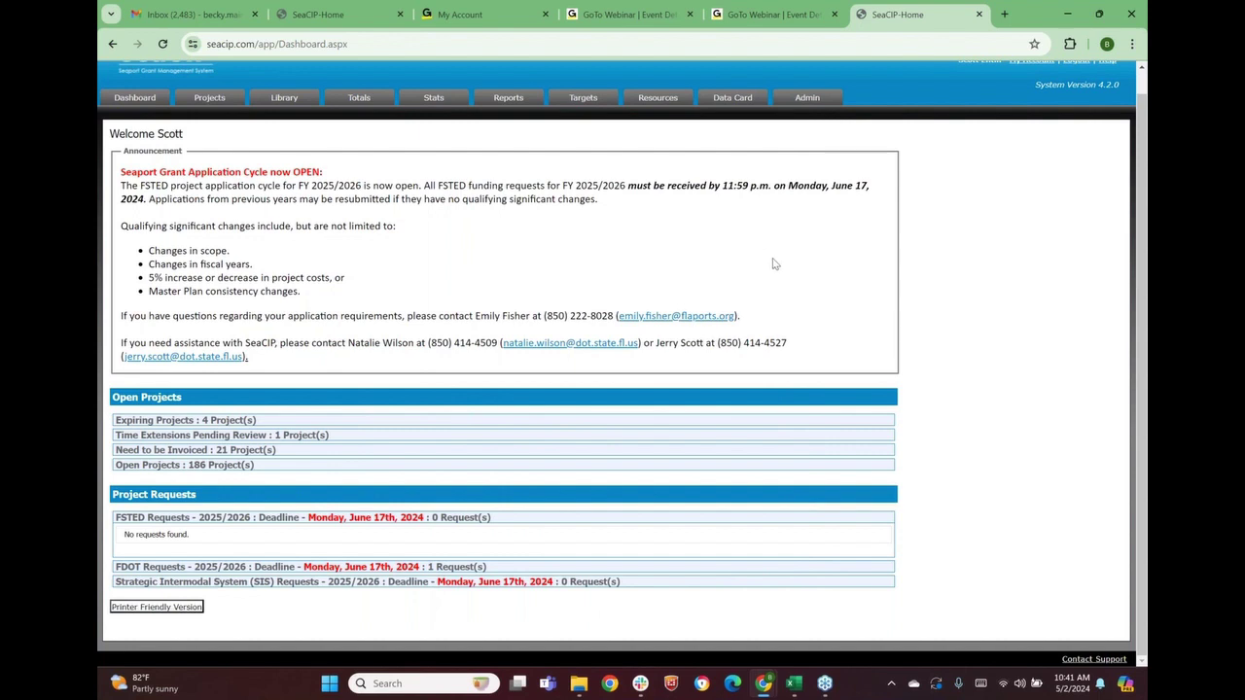
pyautogui.scroll(1, 938, 293)
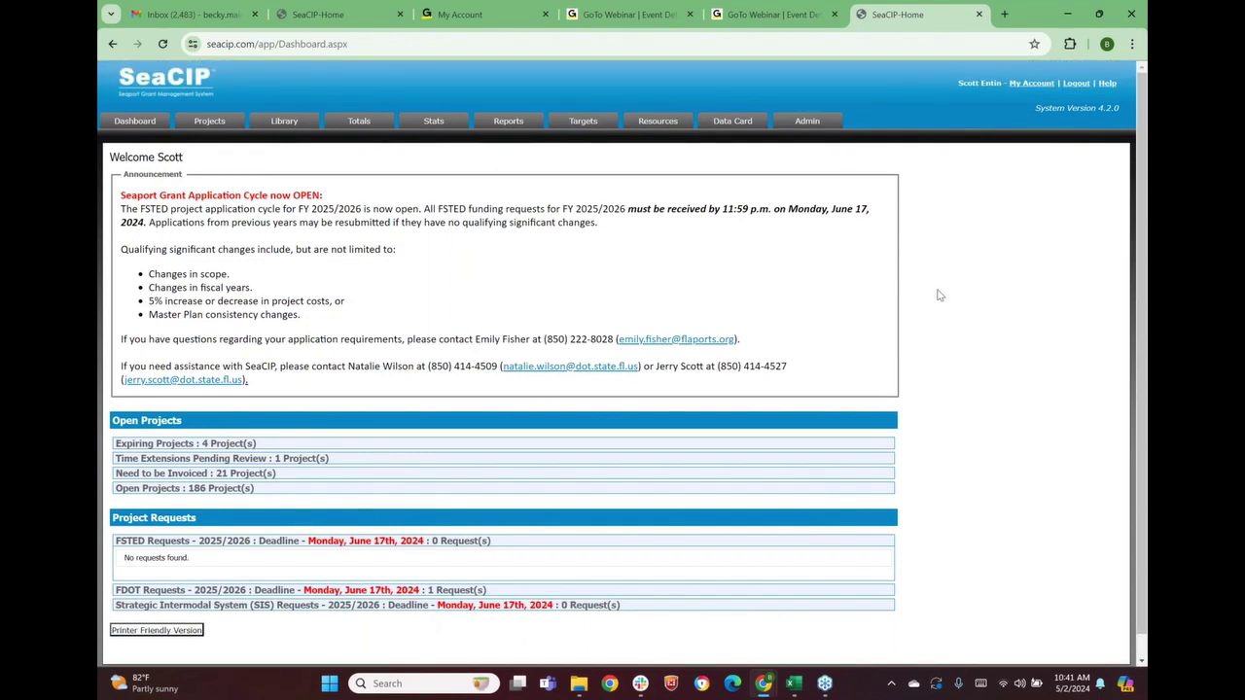